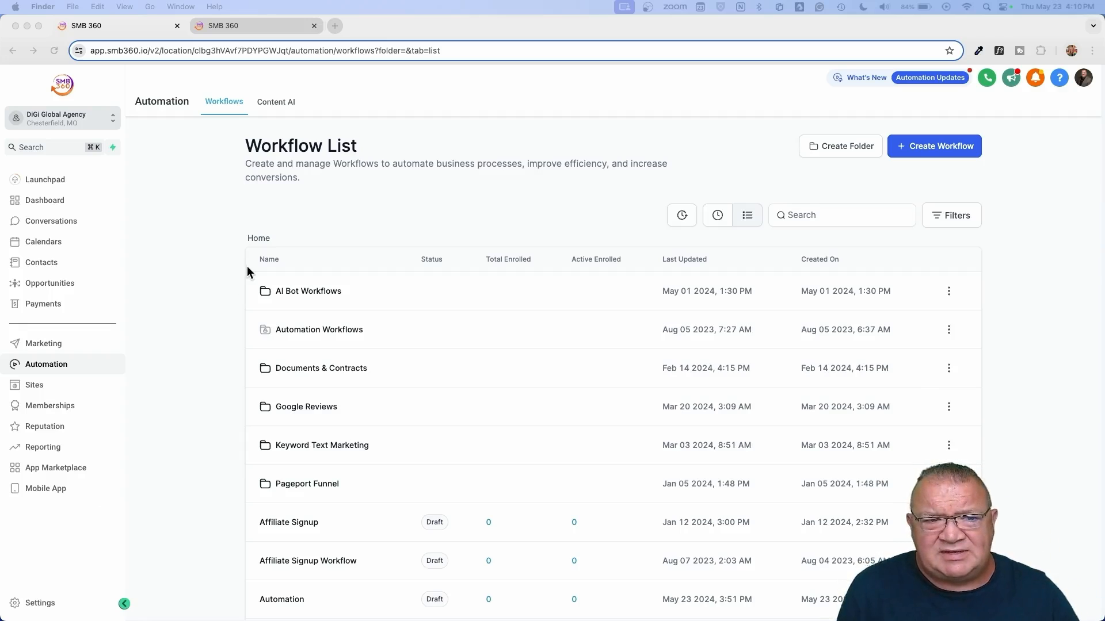
Step: Search the workflow list for "ai", clear the search, and view the available filter options
{"action": "left_click", "coordinate": [346, 208]}
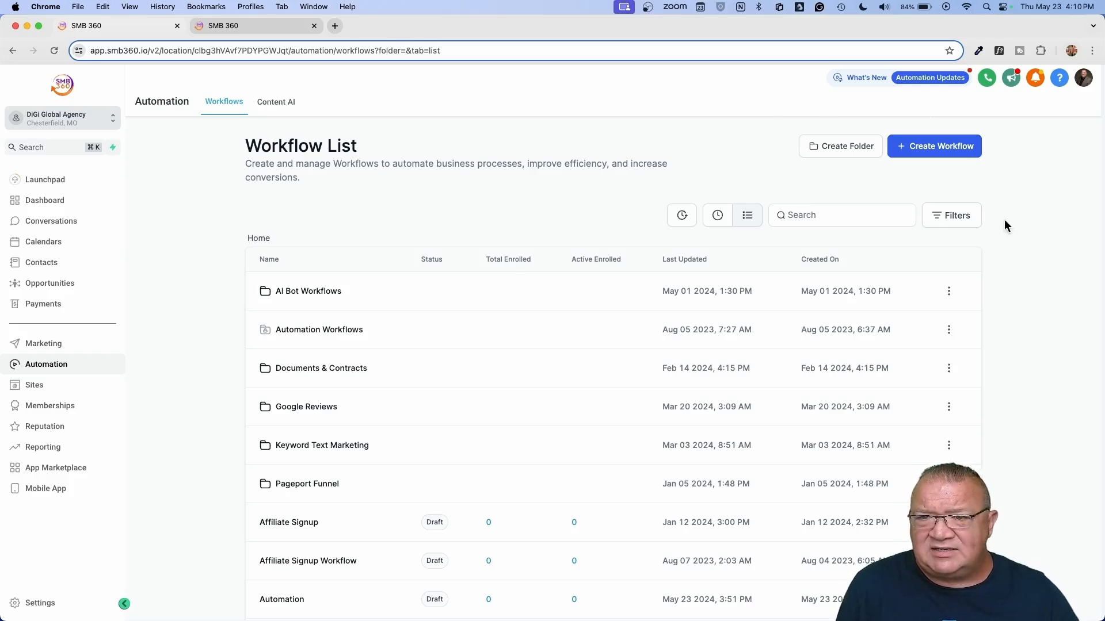
{"action": "left_click", "coordinate": [808, 215]}
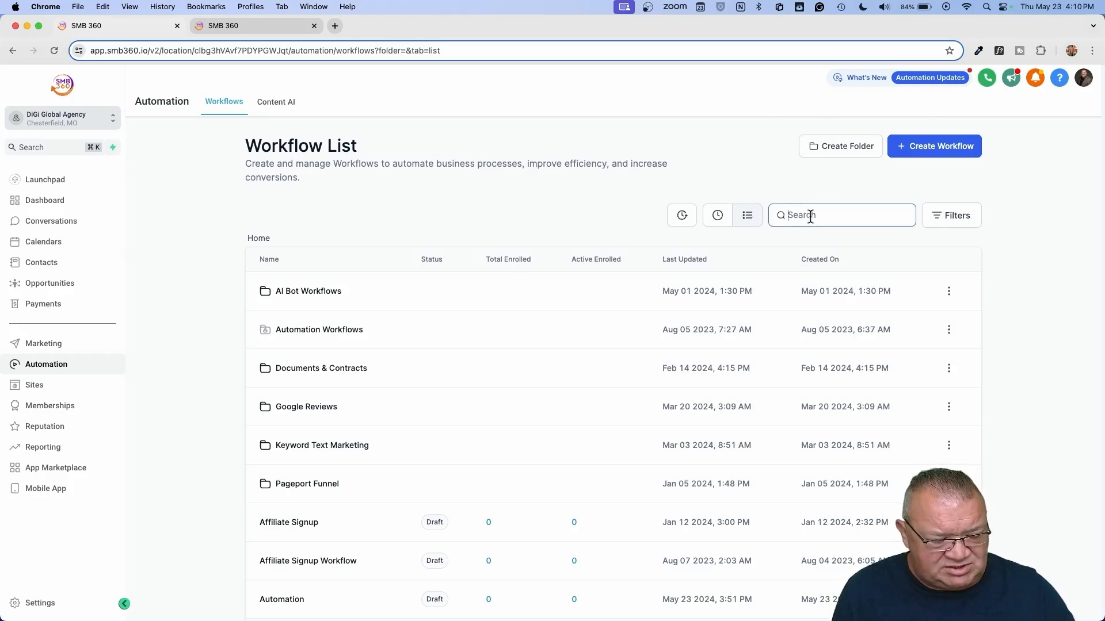
{"action": "type", "text": "ai"}
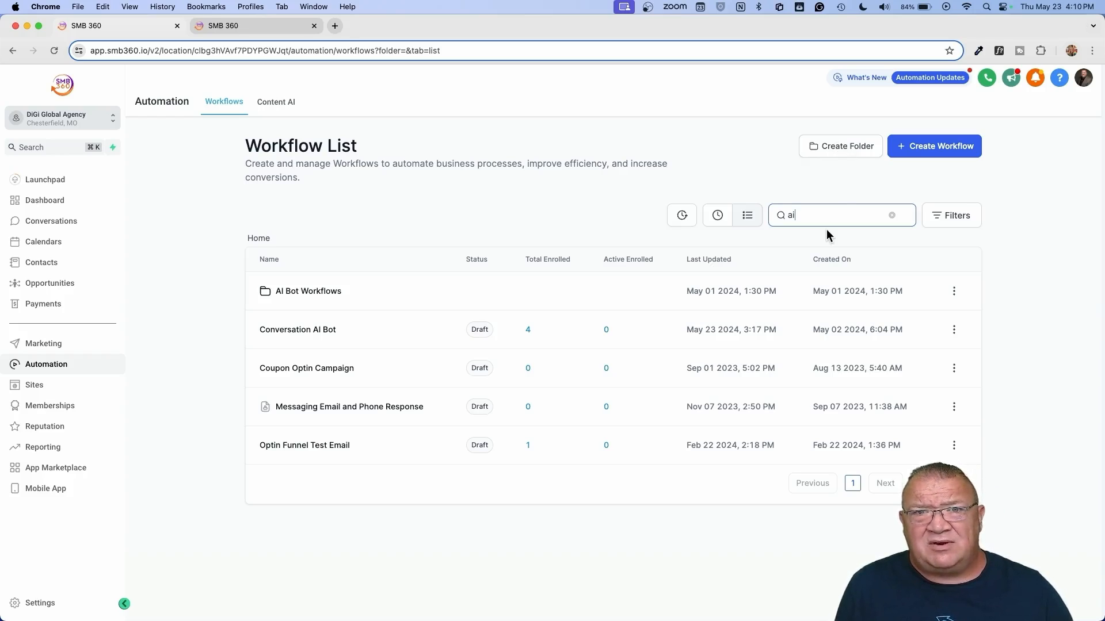
{"action": "left_click", "coordinate": [892, 220]}
{"action": "left_click", "coordinate": [949, 221]}
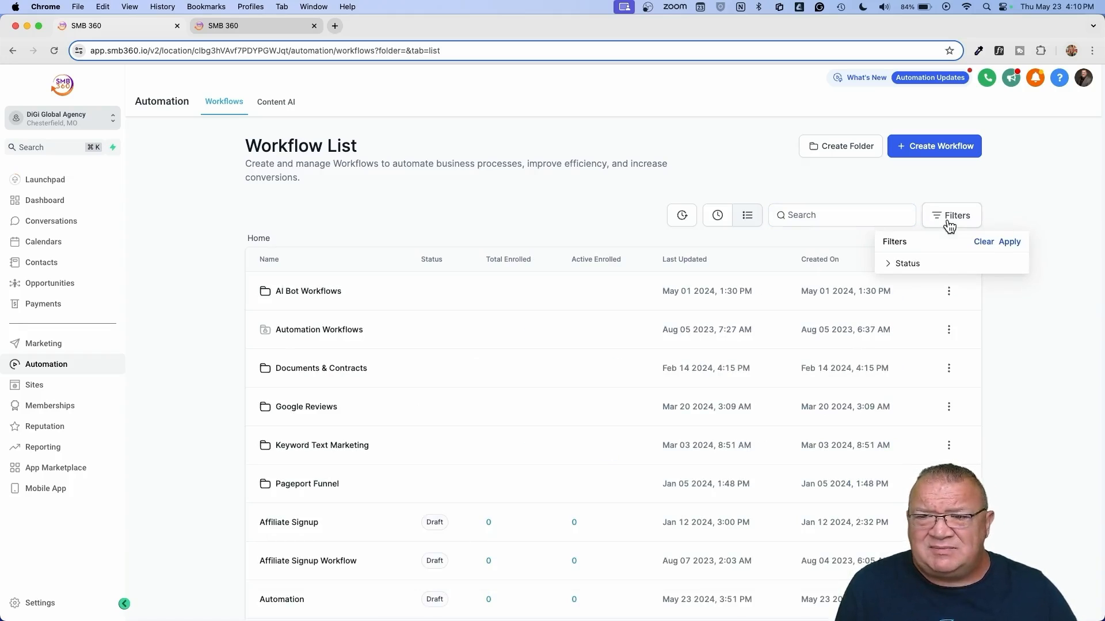
{"action": "left_click", "coordinate": [1001, 205]}
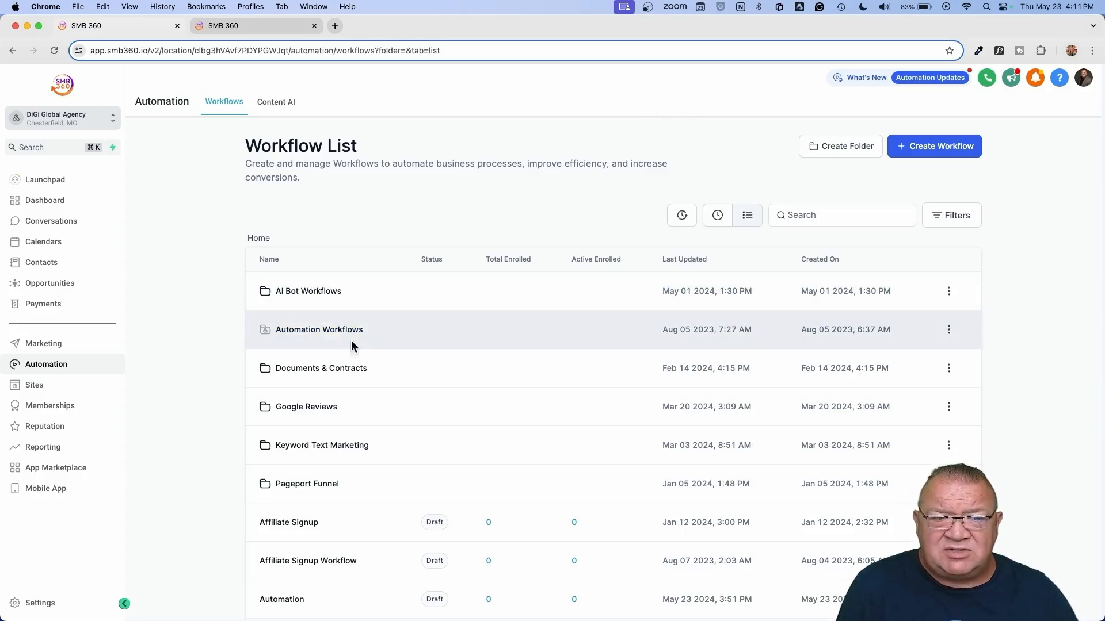
Step: Check which role is assigned to the locked Automation Workflows folder and compare its icon with the AI Bot Workflows folder
{"action": "scroll", "coordinate": [319, 330], "scroll_direction": "up", "scroll_amount": 5}
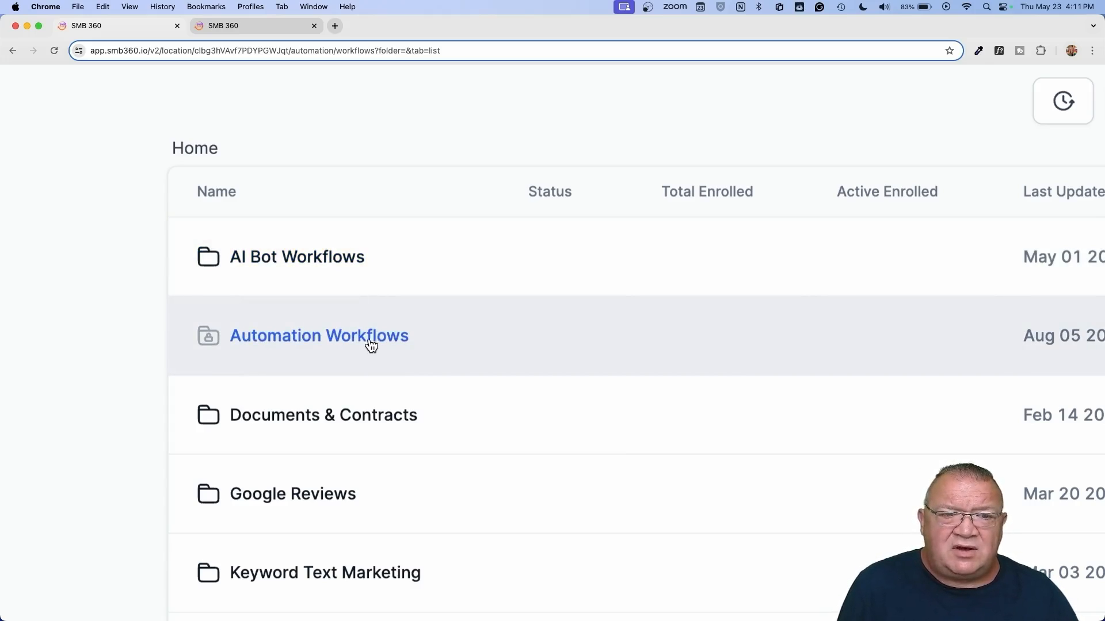
{"action": "mouse_move", "coordinate": [214, 350]}
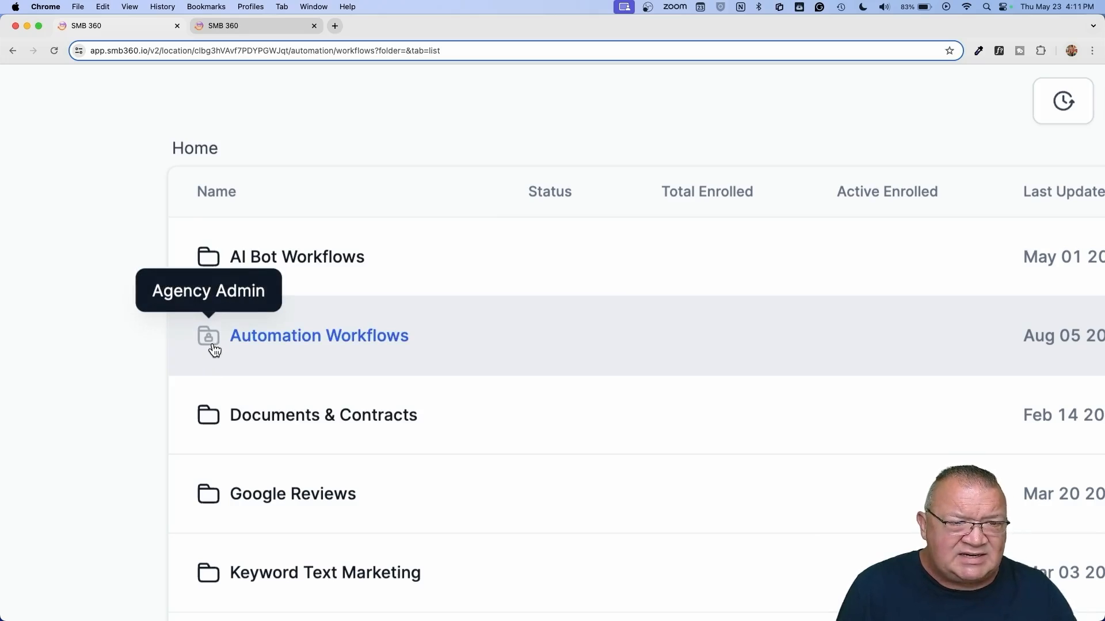
{"action": "scroll", "coordinate": [214, 349], "scroll_direction": "up", "scroll_amount": 4}
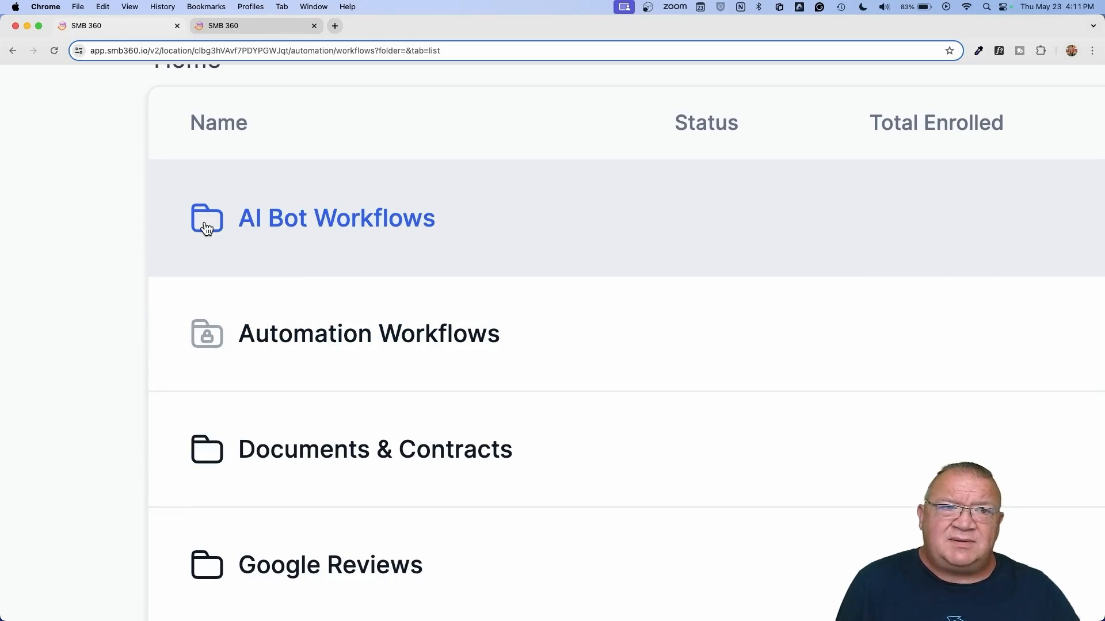
{"action": "scroll", "coordinate": [207, 229], "scroll_direction": "down", "scroll_amount": 10}
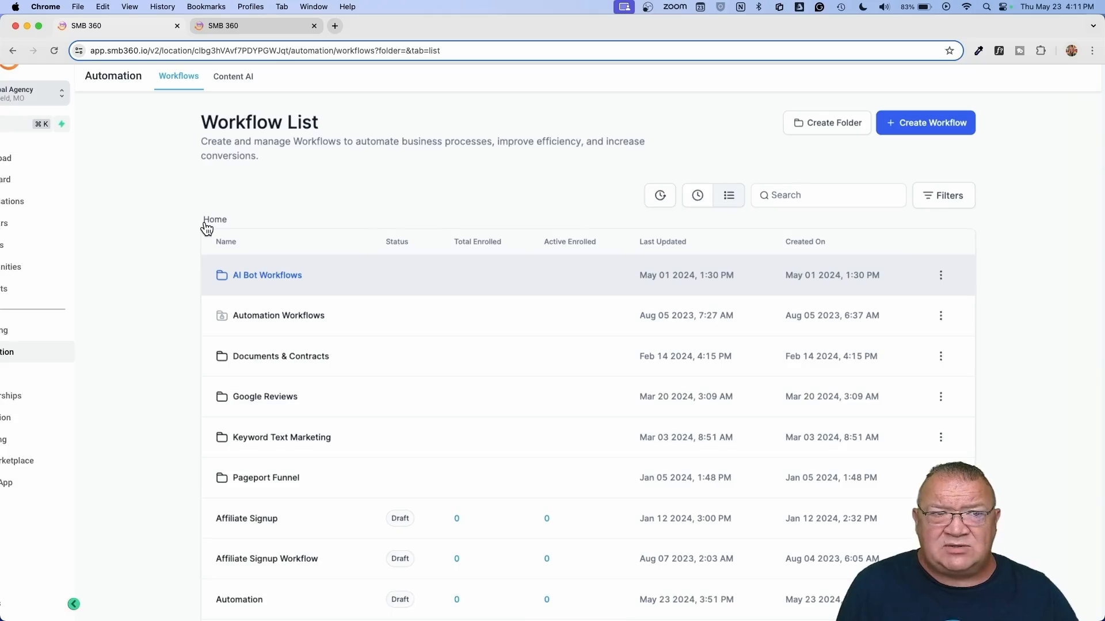
{"action": "scroll", "coordinate": [208, 229], "scroll_direction": "down", "scroll_amount": 3}
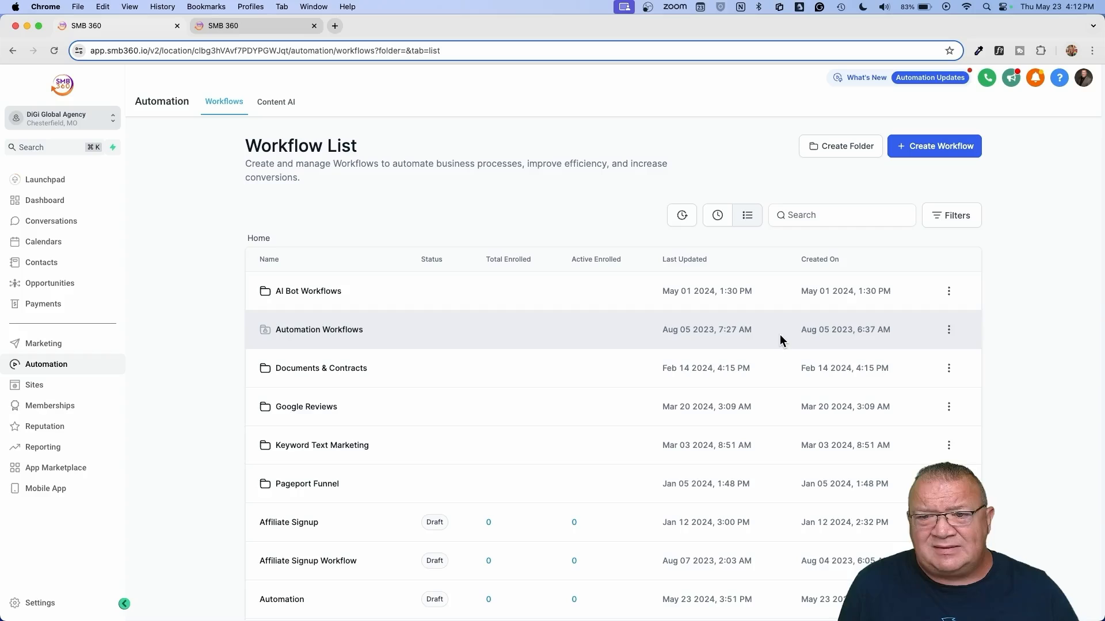
Step: Open the permission settings of the Automation Workflows folder
{"action": "left_click", "coordinate": [948, 331]}
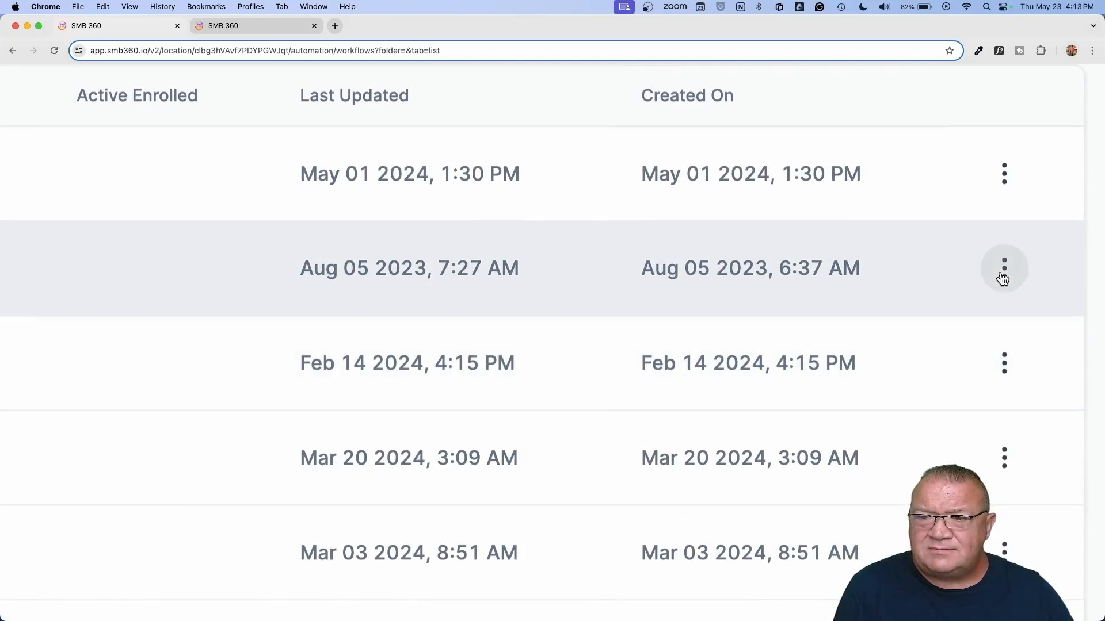
{"action": "left_click", "coordinate": [1004, 269]}
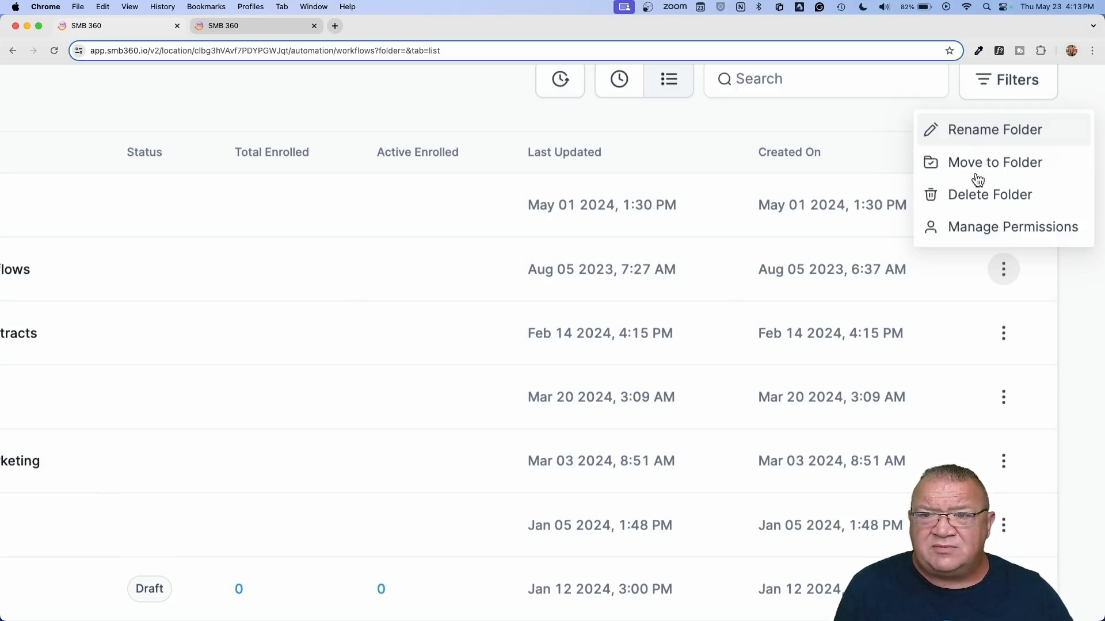
{"action": "left_click", "coordinate": [976, 230]}
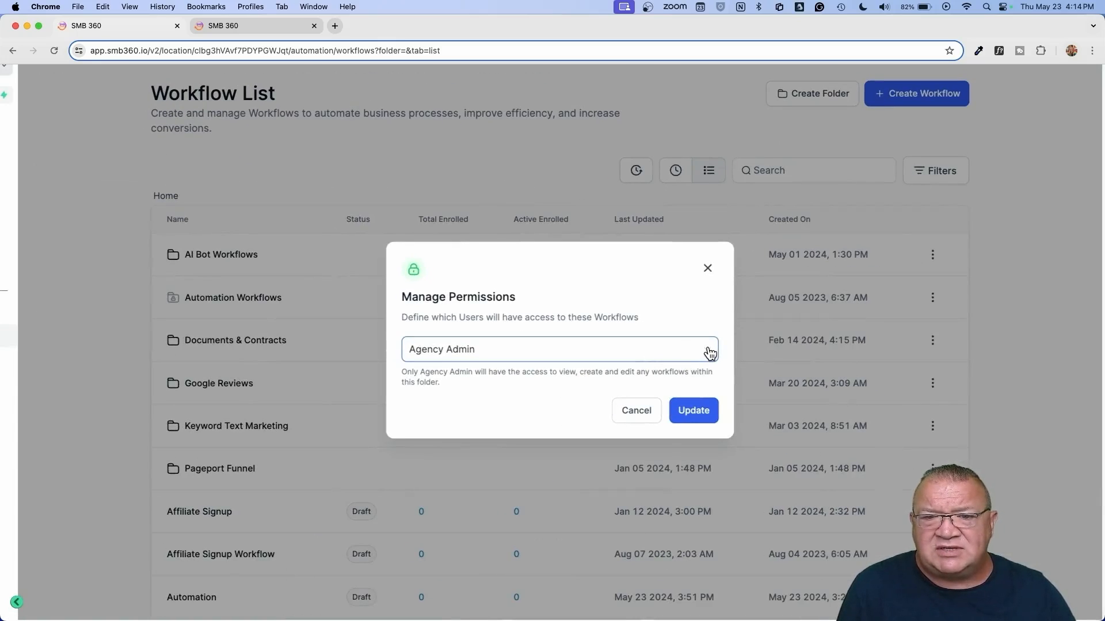
Step: Select All as the user group with access to the Automation Workflows folder and inspect the folder's icon
{"action": "left_click", "coordinate": [709, 353]}
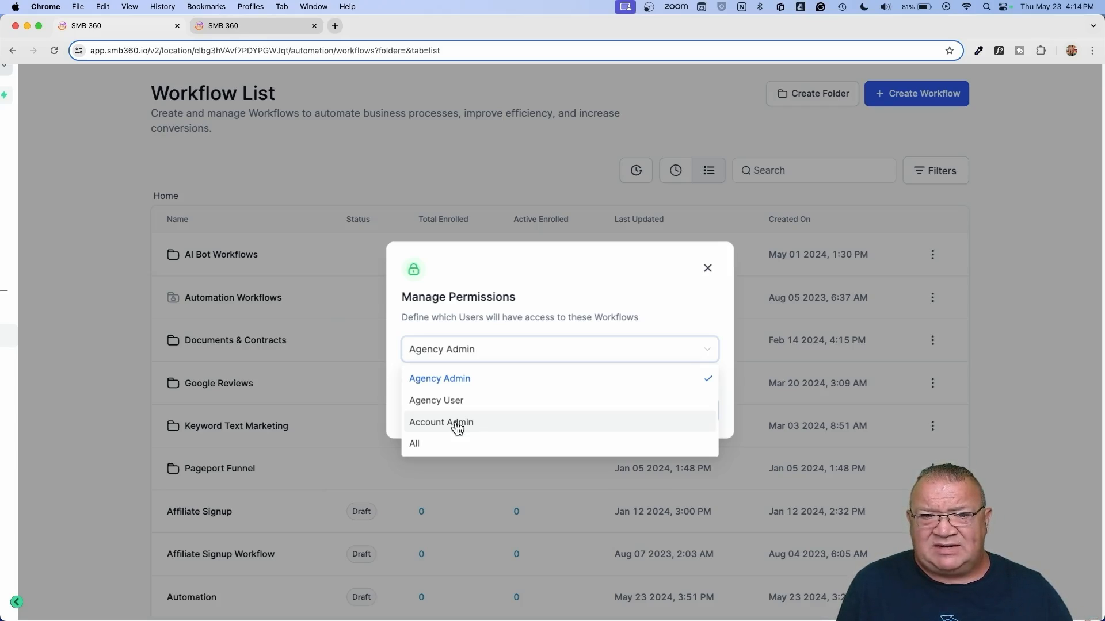
{"action": "left_click", "coordinate": [415, 444]}
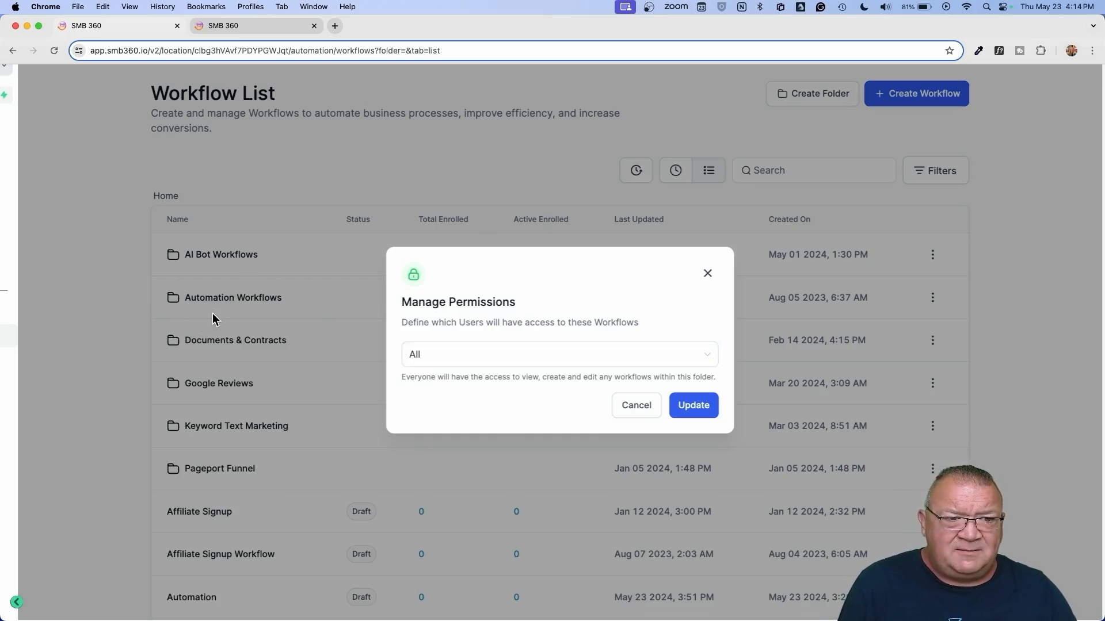
{"action": "scroll", "coordinate": [212, 313], "scroll_direction": "up", "scroll_amount": 5}
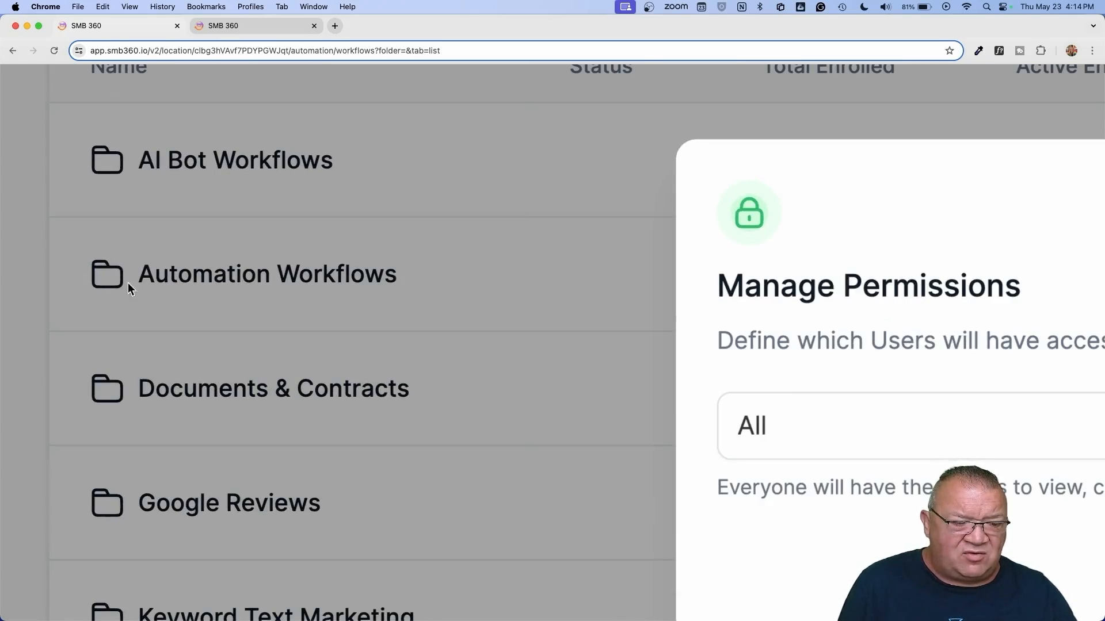
{"action": "scroll", "coordinate": [105, 286], "scroll_direction": "down", "scroll_amount": 5}
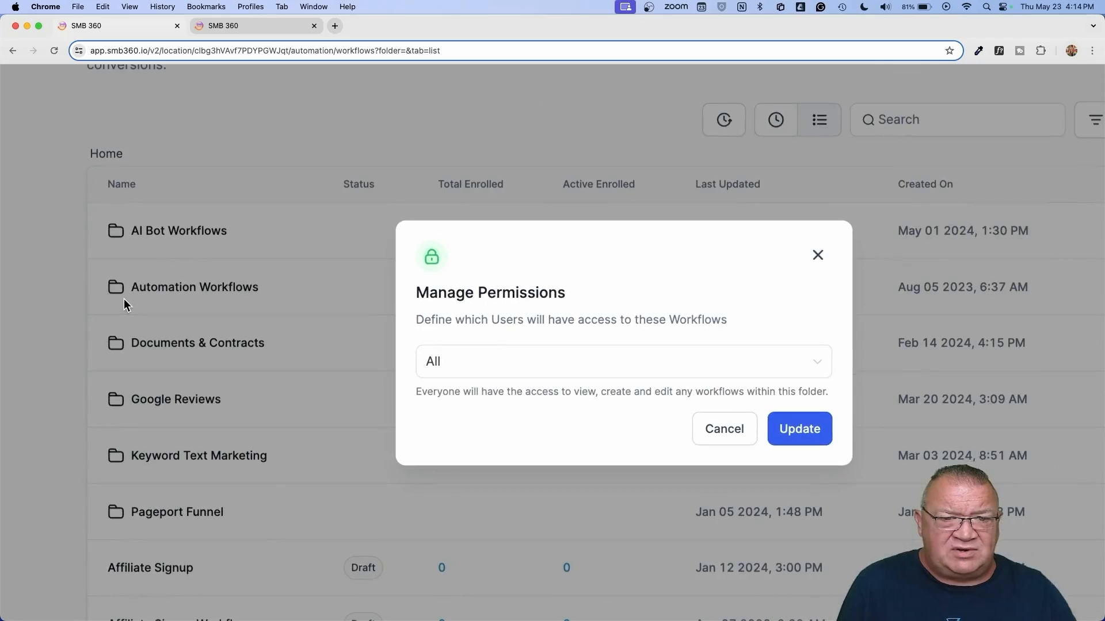
Step: Set the Automation Workflows folder's access to Agency User, update the permissions, and check the role on the folder's lock icon
{"action": "left_click", "coordinate": [512, 362]}
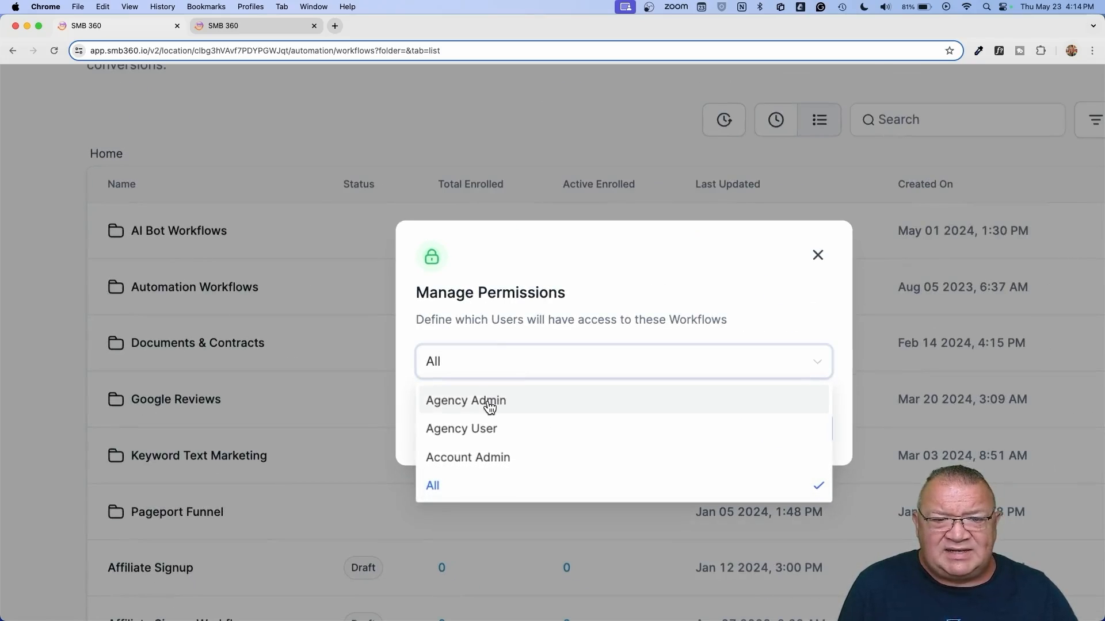
{"action": "left_click", "coordinate": [482, 436]}
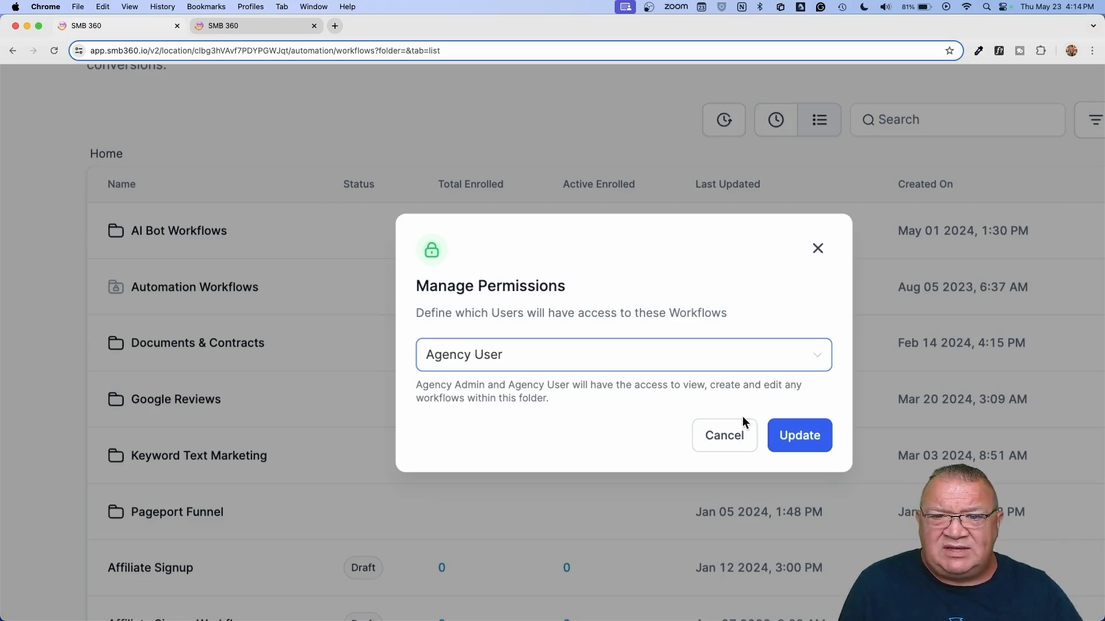
{"action": "left_click", "coordinate": [802, 436]}
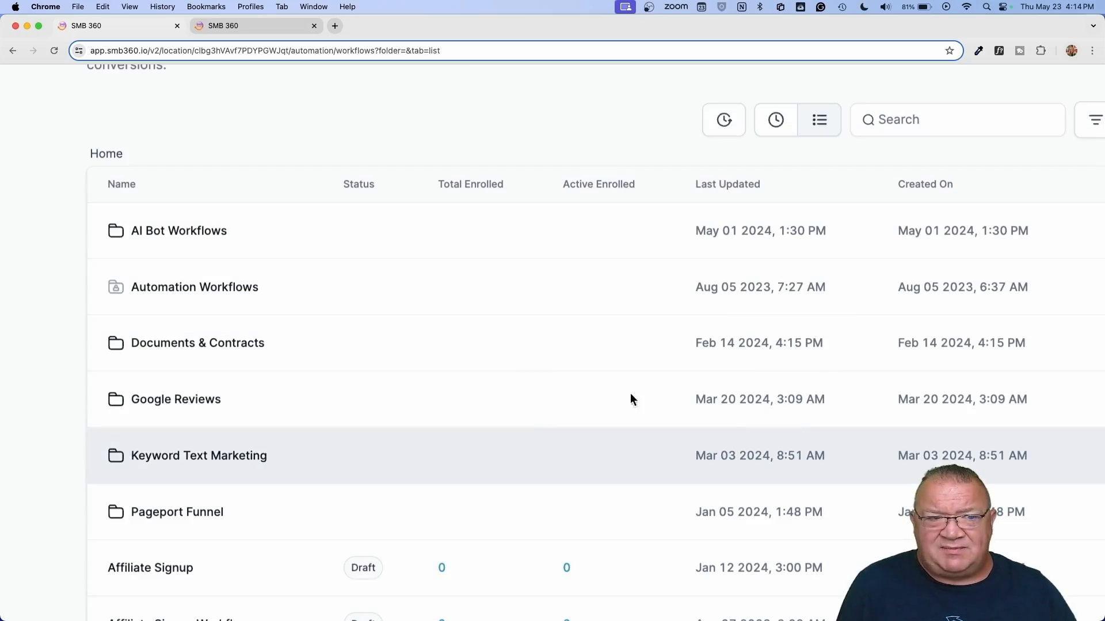
{"action": "mouse_move", "coordinate": [117, 293]}
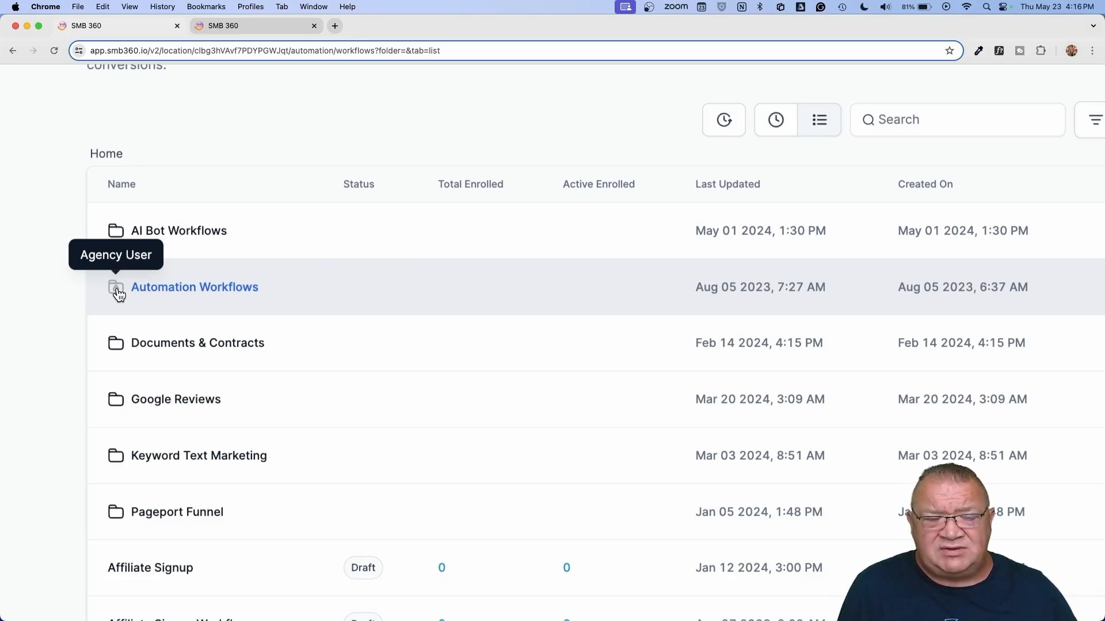
Step: View the options for creating a workflow, and open the AI Bot Workflows folder
{"action": "scroll", "coordinate": [119, 293], "scroll_direction": "down", "scroll_amount": 5}
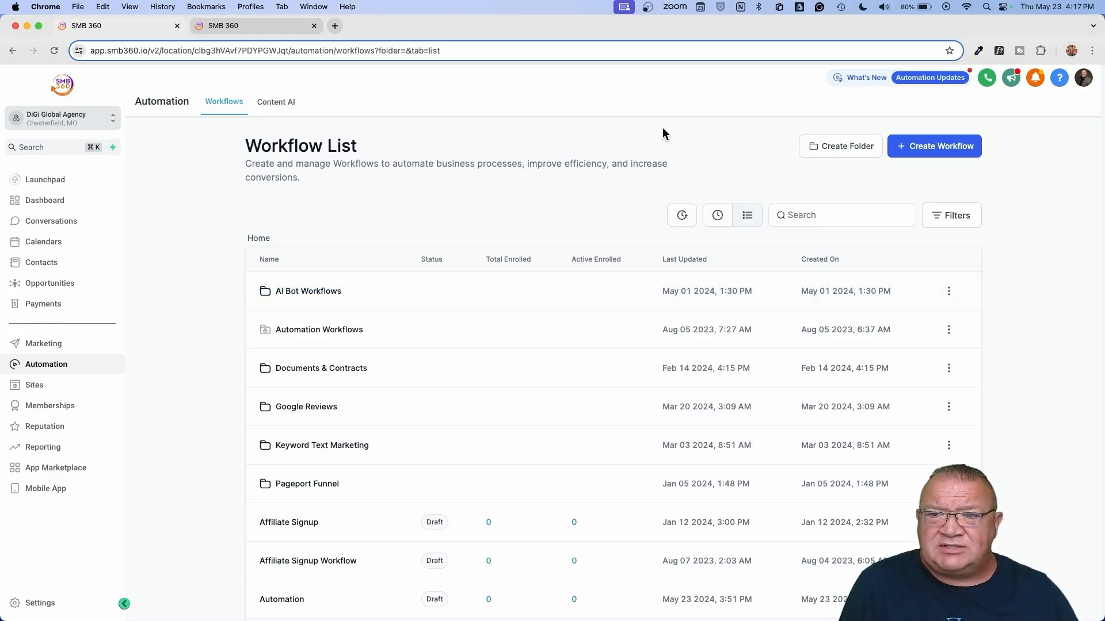
{"action": "left_click", "coordinate": [919, 147]}
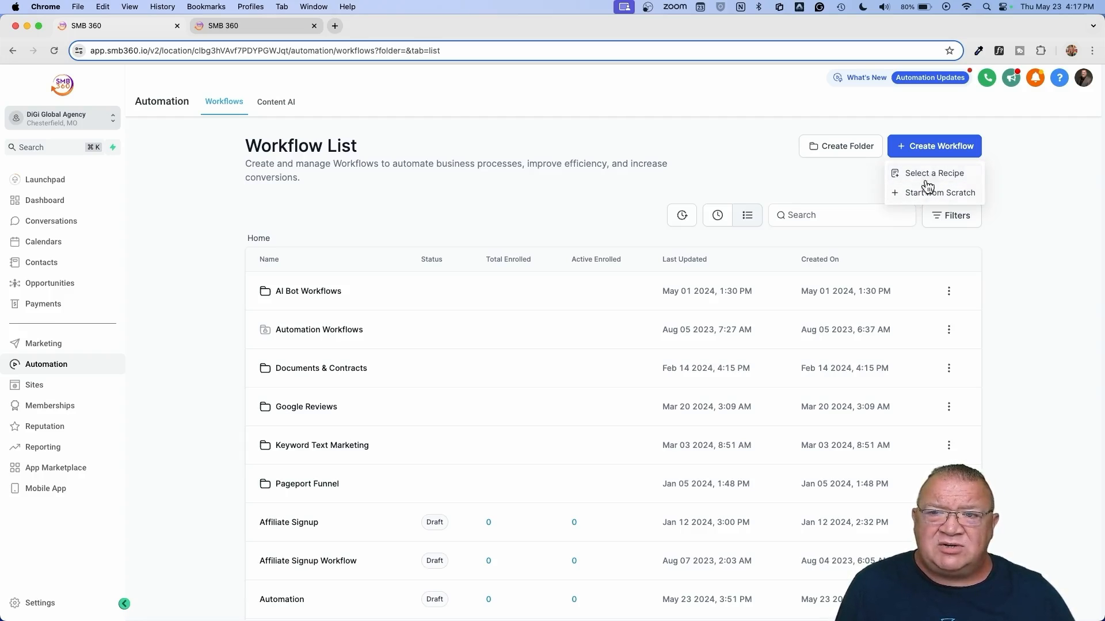
{"action": "left_click", "coordinate": [305, 295]}
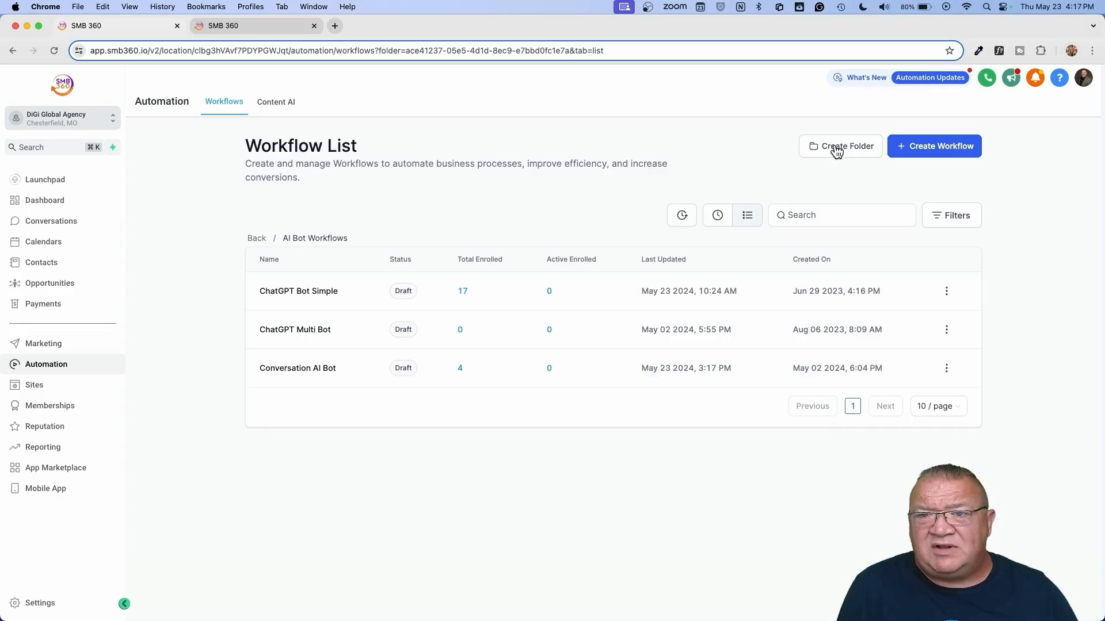
Step: Create a subfolder named Test inside the AI Bot Workflows folder
{"action": "left_click", "coordinate": [835, 147]}
{"action": "left_click", "coordinate": [589, 383]}
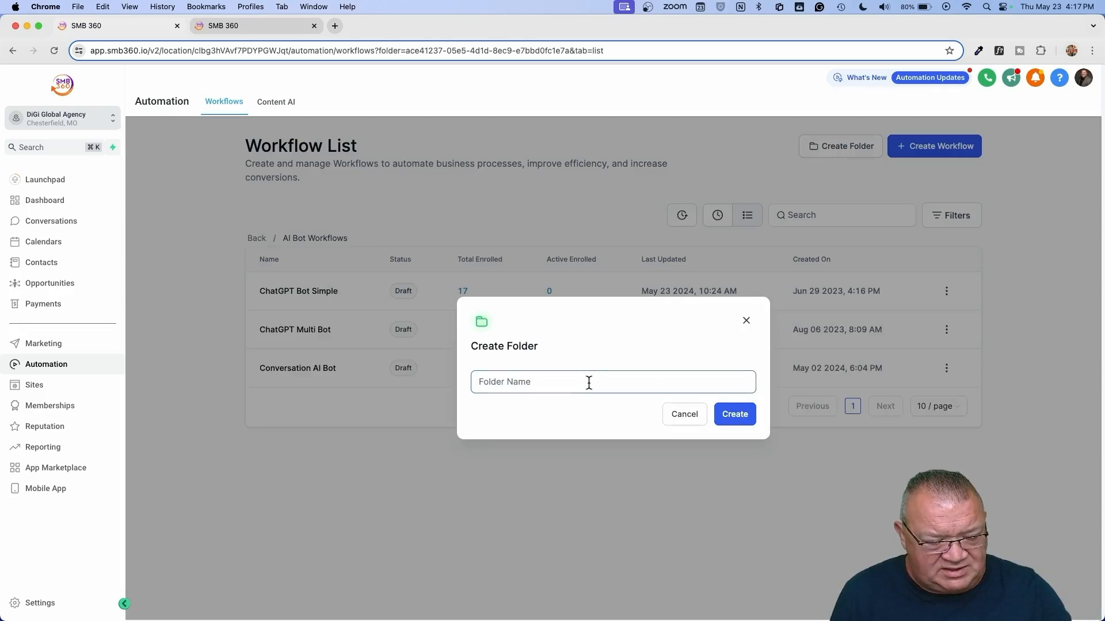
{"action": "type", "text": "Test"}
{"action": "left_click", "coordinate": [735, 414]}
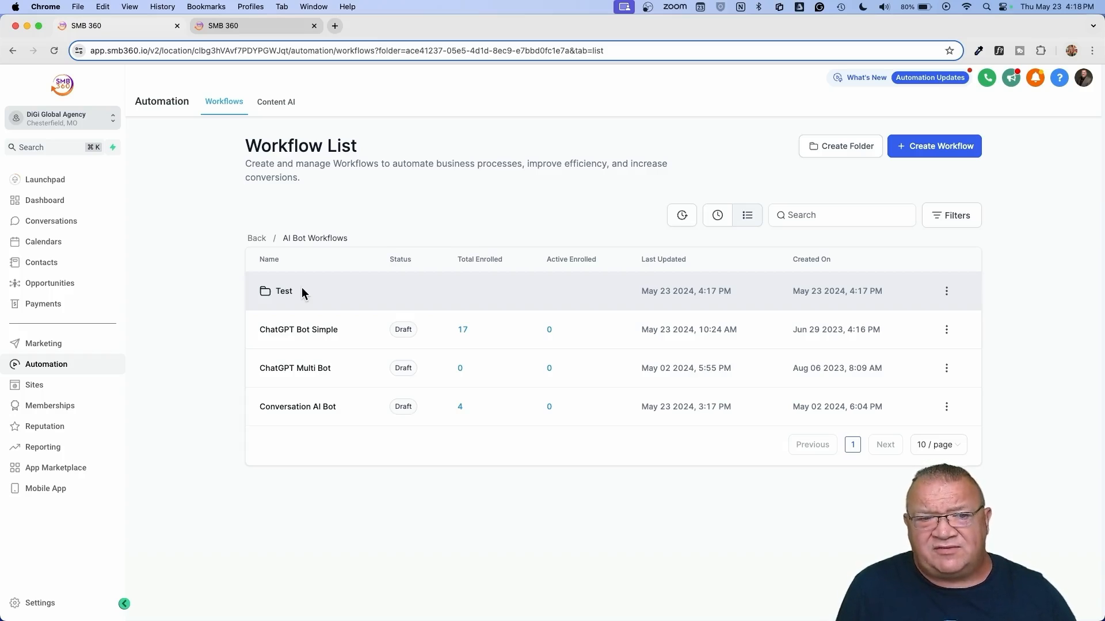
Step: Delete the Test folder from the AI Bot Workflows folder and confirm the deletion
{"action": "left_click", "coordinate": [946, 294]}
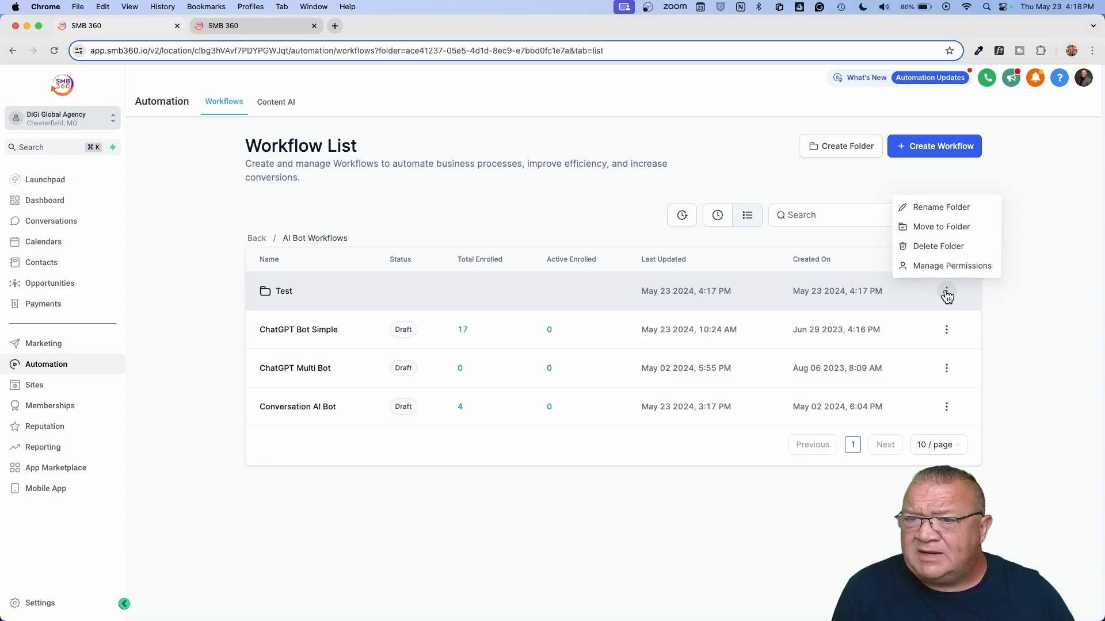
{"action": "left_click", "coordinate": [929, 248]}
{"action": "left_click", "coordinate": [753, 391]}
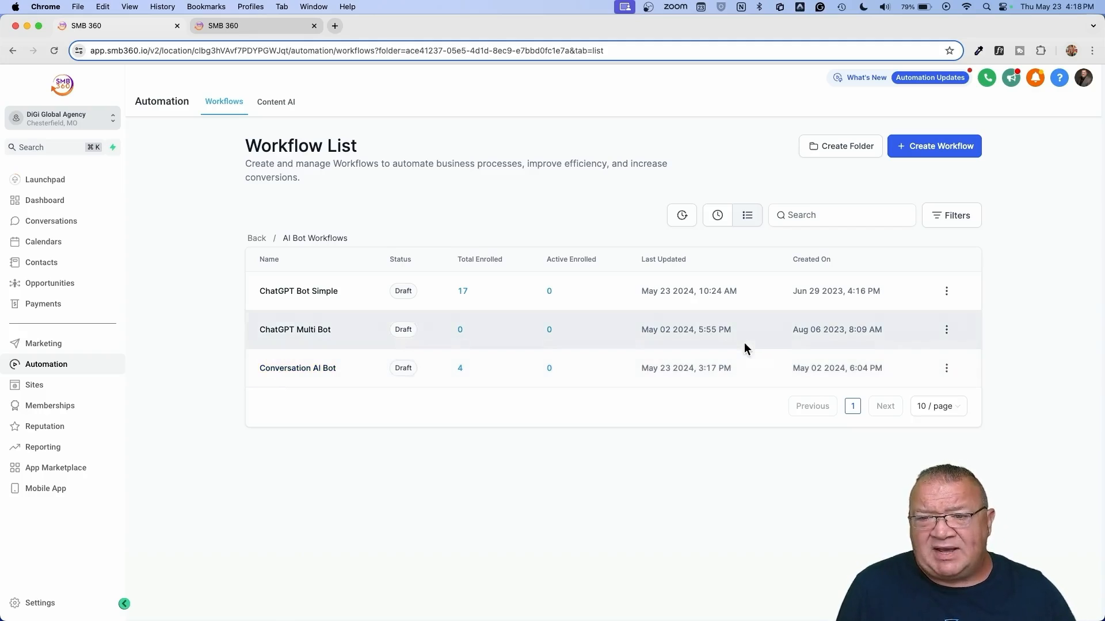
Step: Review the actions available for the Conversation AI Bot workflow and examine the workflows in the AI Bot Workflows folder
{"action": "scroll", "coordinate": [949, 375], "scroll_direction": "up", "scroll_amount": 5}
{"action": "left_click", "coordinate": [946, 372]}
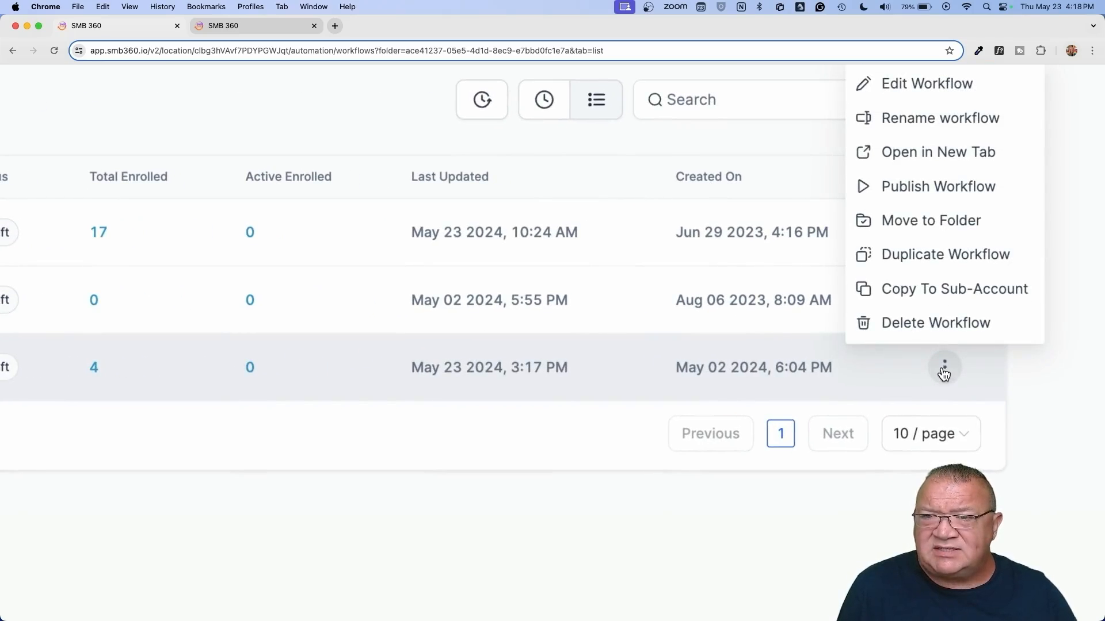
{"action": "scroll", "coordinate": [939, 370], "scroll_direction": "up", "scroll_amount": 2}
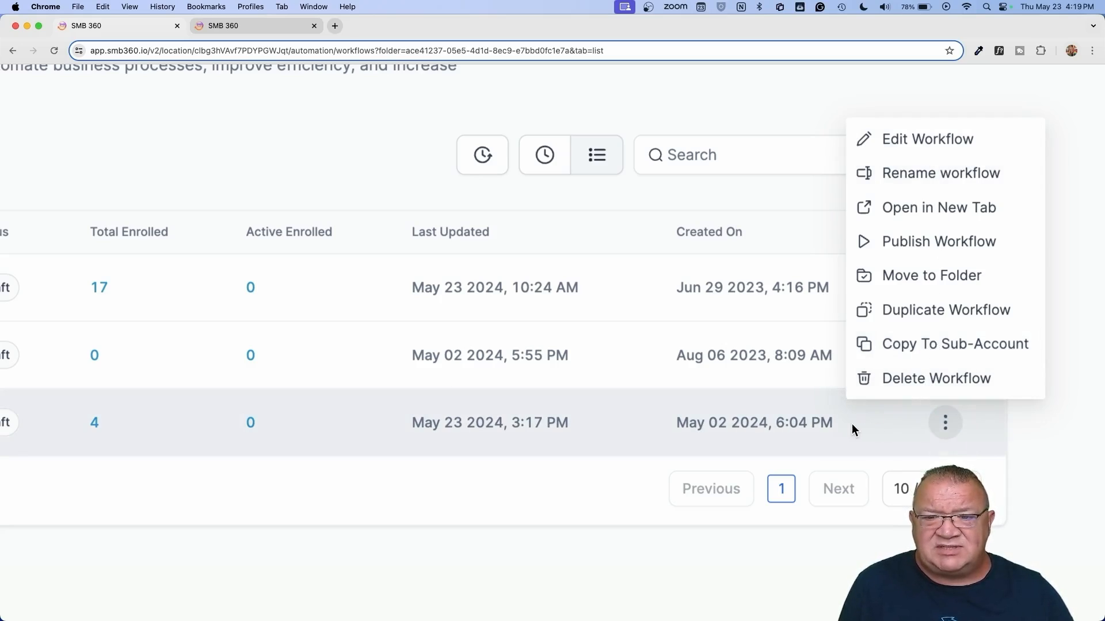
{"action": "left_click", "coordinate": [498, 476]}
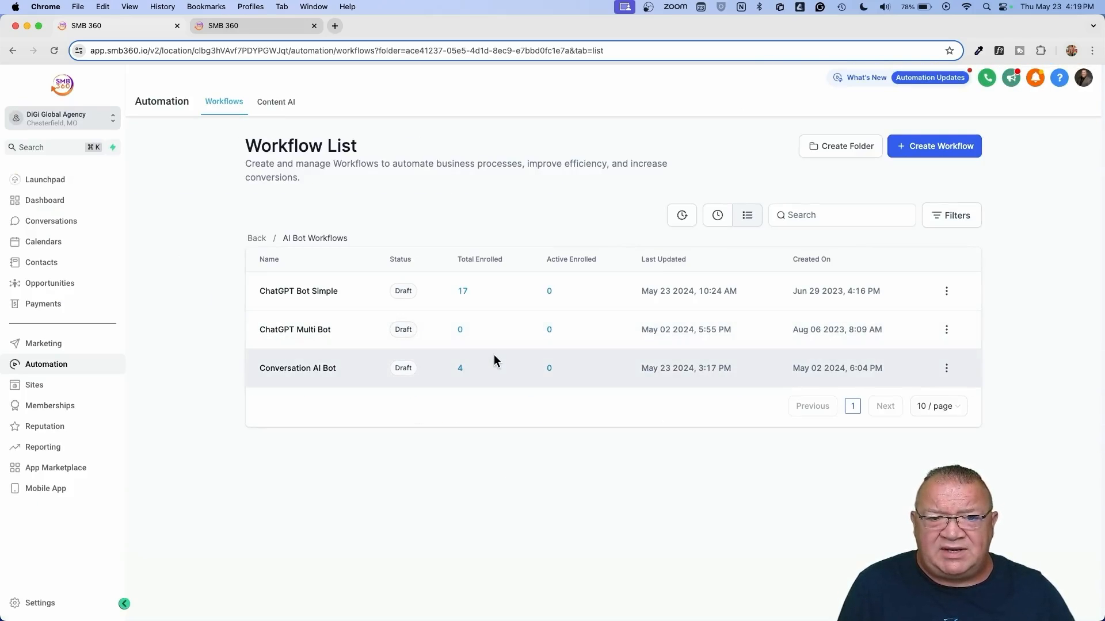
{"action": "scroll", "coordinate": [493, 354], "scroll_direction": "up", "scroll_amount": 1}
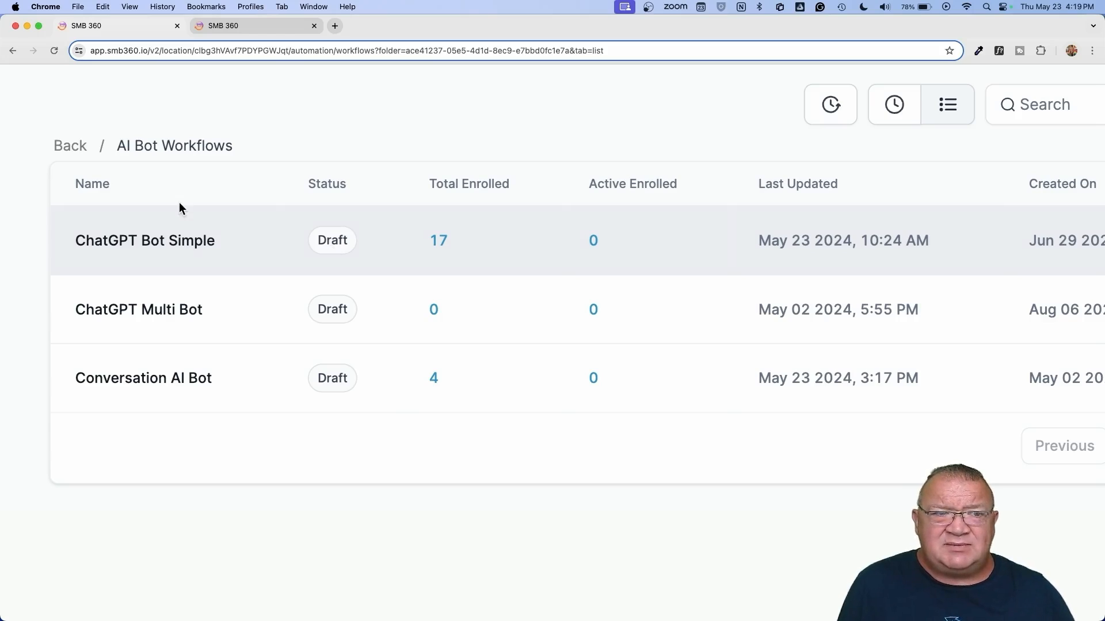
{"action": "scroll", "coordinate": [320, 264], "scroll_direction": "down", "scroll_amount": 5}
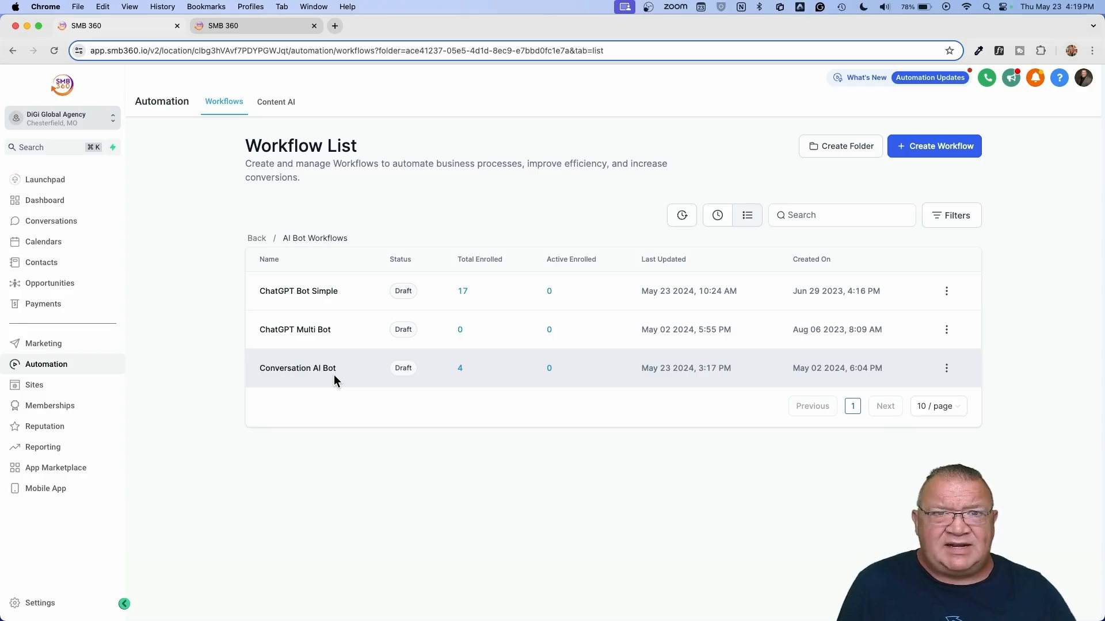
Step: Open the Contacts section with the smart list of all contacts
{"action": "left_click", "coordinate": [41, 262]}
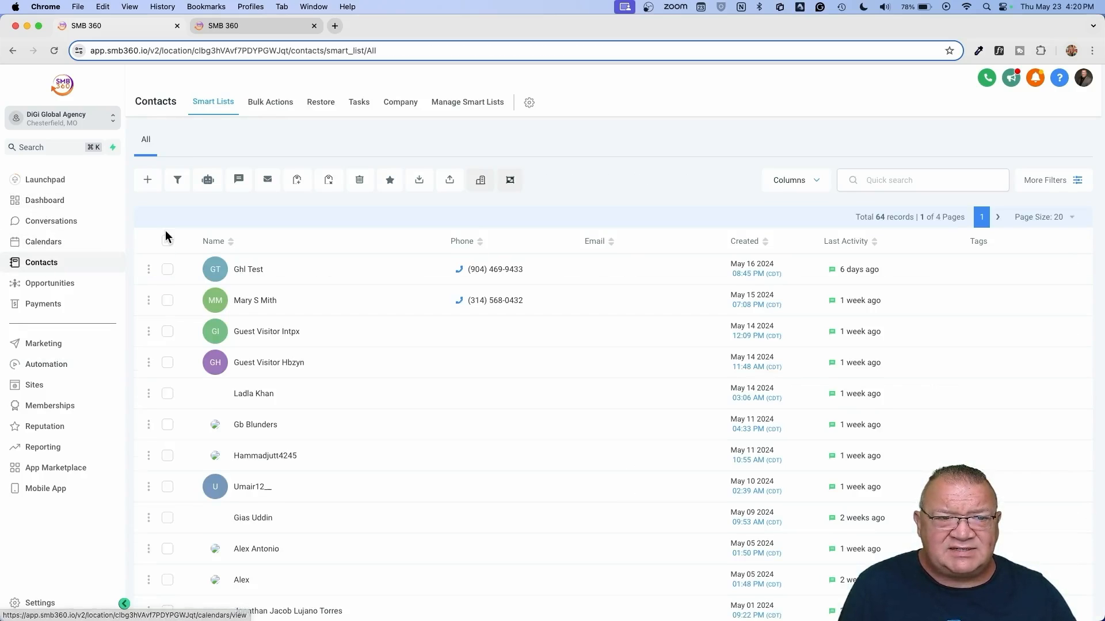
{"action": "left_click", "coordinate": [257, 274]}
{"action": "left_click", "coordinate": [130, 124]}
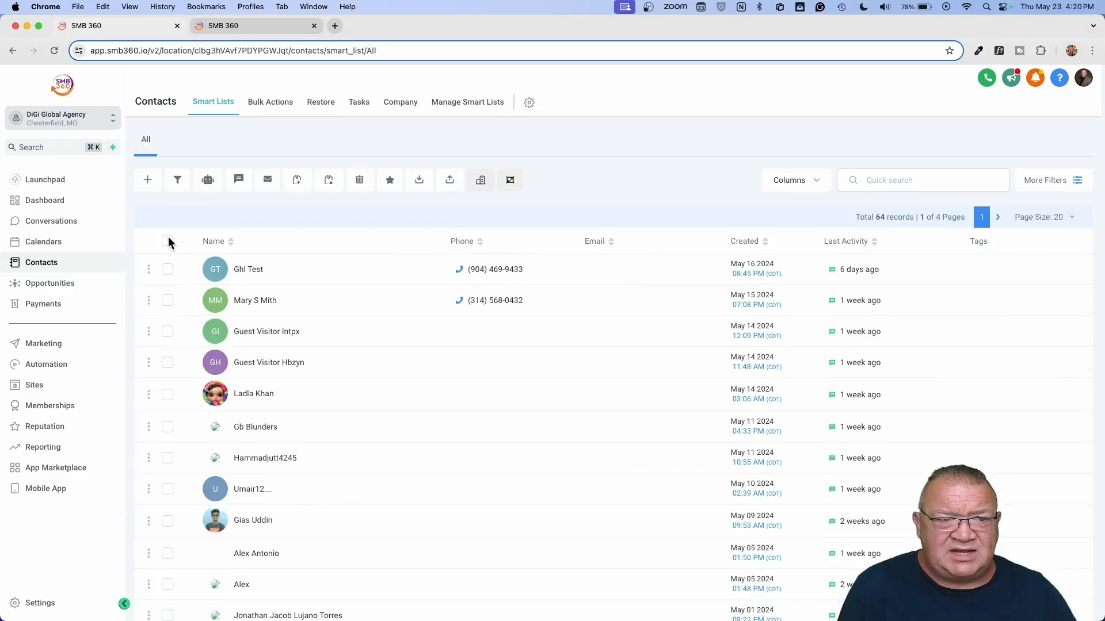
Step: Review the workflows available for adding the first listed contact to an automation, and close without adding the contact
{"action": "left_click", "coordinate": [167, 270]}
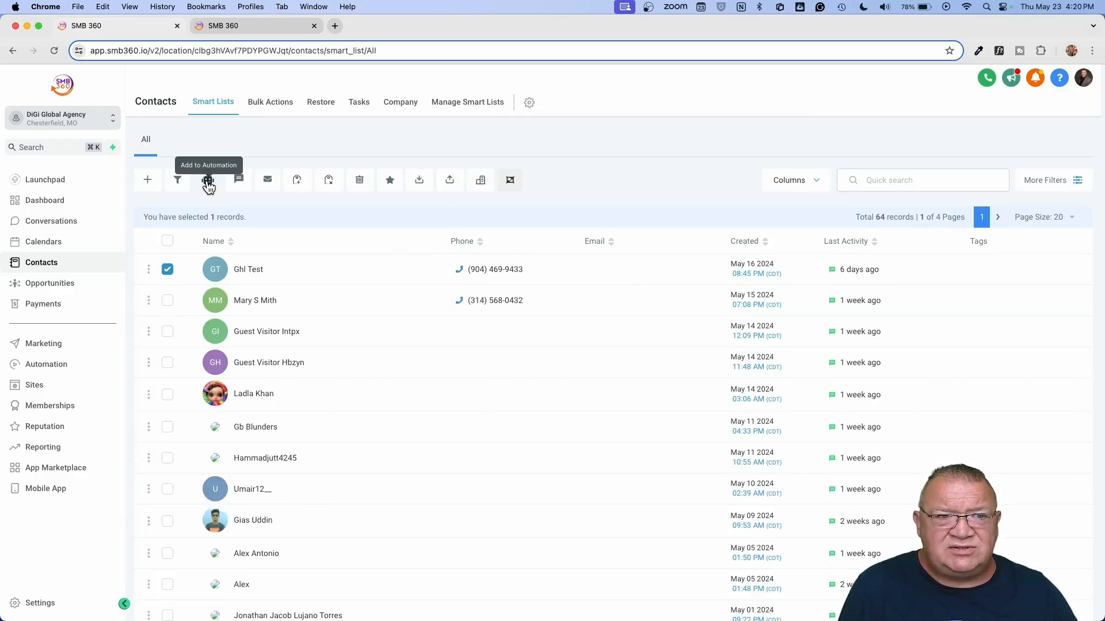
{"action": "left_click", "coordinate": [209, 180]}
{"action": "left_click", "coordinate": [684, 288]}
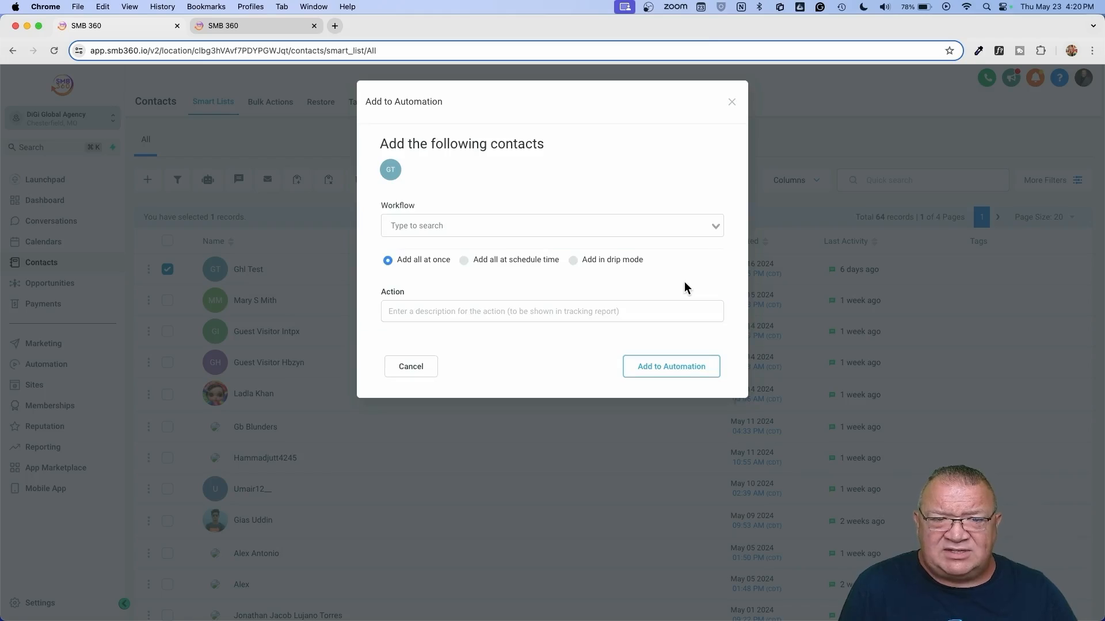
{"action": "left_click", "coordinate": [646, 231]}
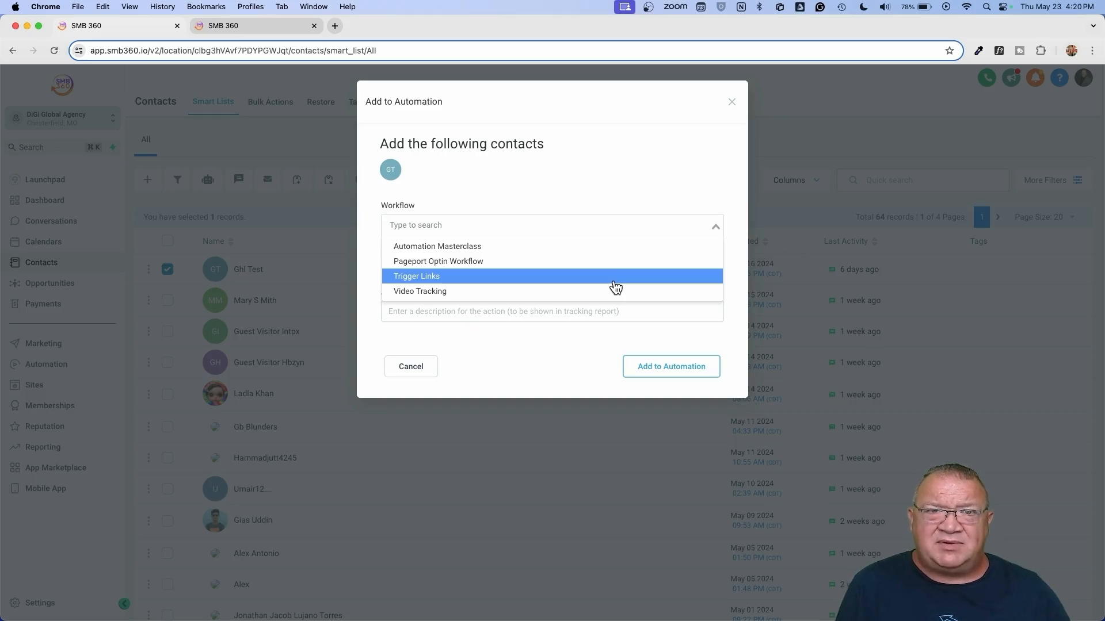
{"action": "left_click", "coordinate": [731, 103]}
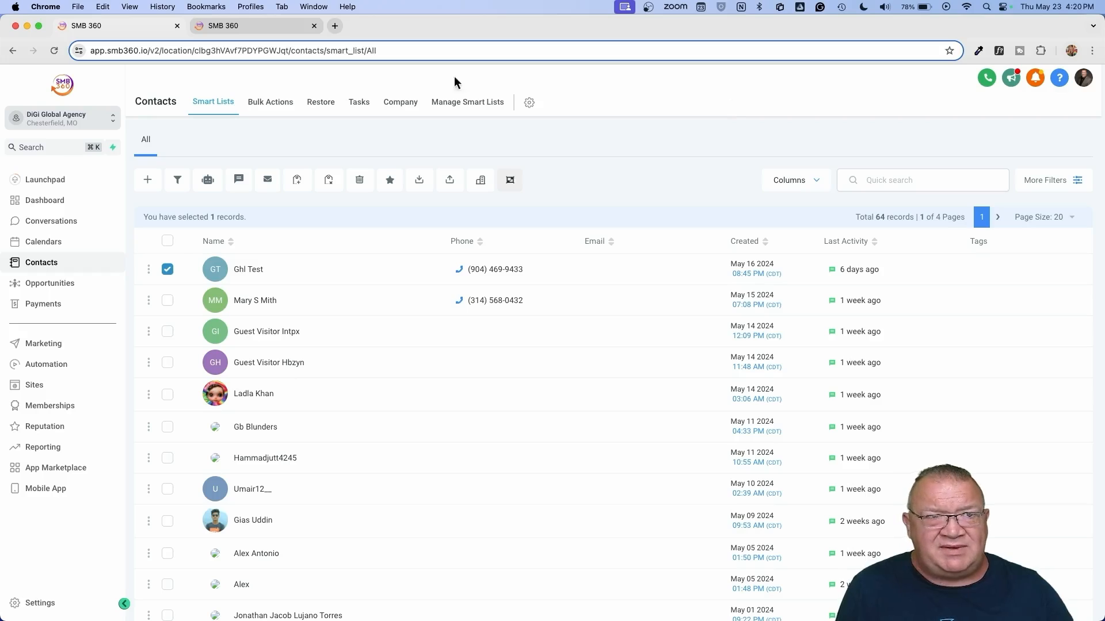
Step: Return to the automation workflows, open the AI Bot Workflows folder, and compare the recent view with the full folder list
{"action": "left_click", "coordinate": [44, 364]}
{"action": "left_click", "coordinate": [294, 291]}
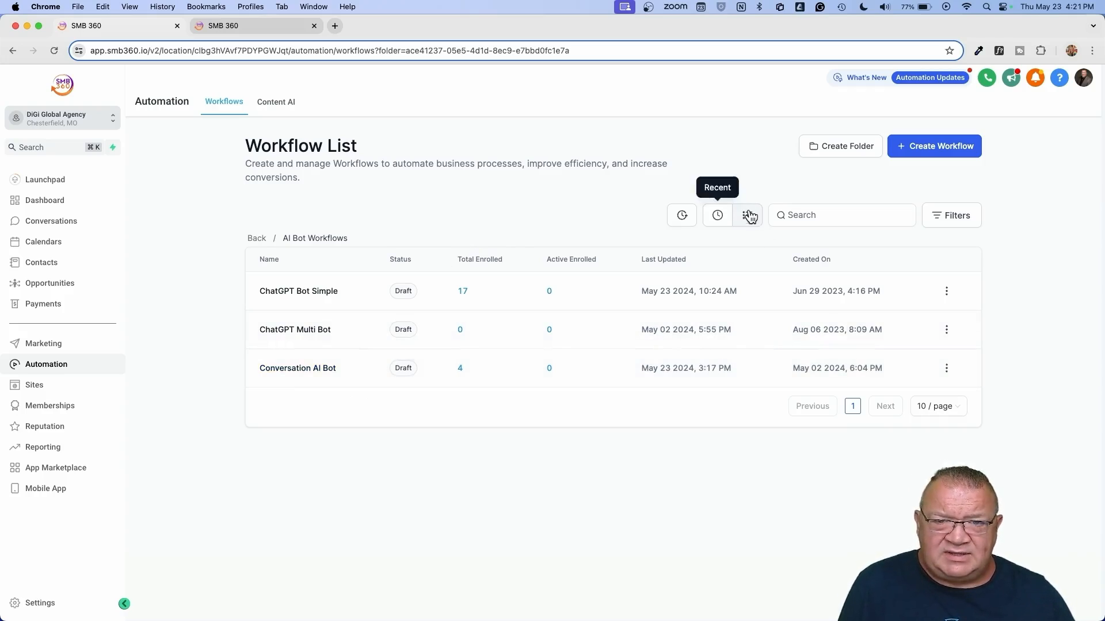
{"action": "left_click", "coordinate": [718, 217]}
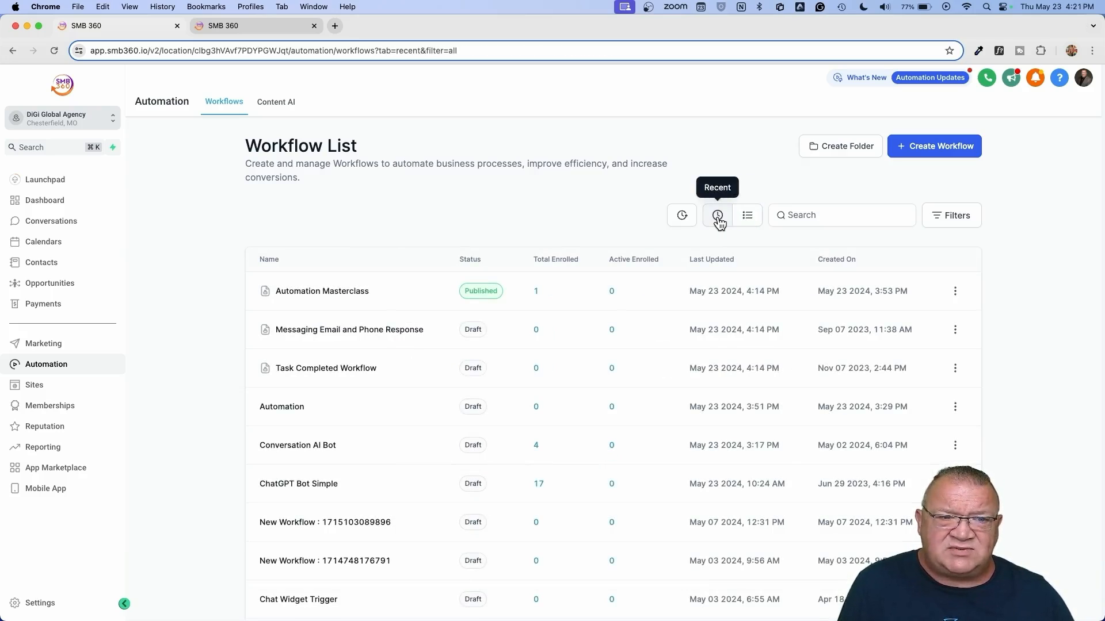
{"action": "left_click", "coordinate": [748, 217]}
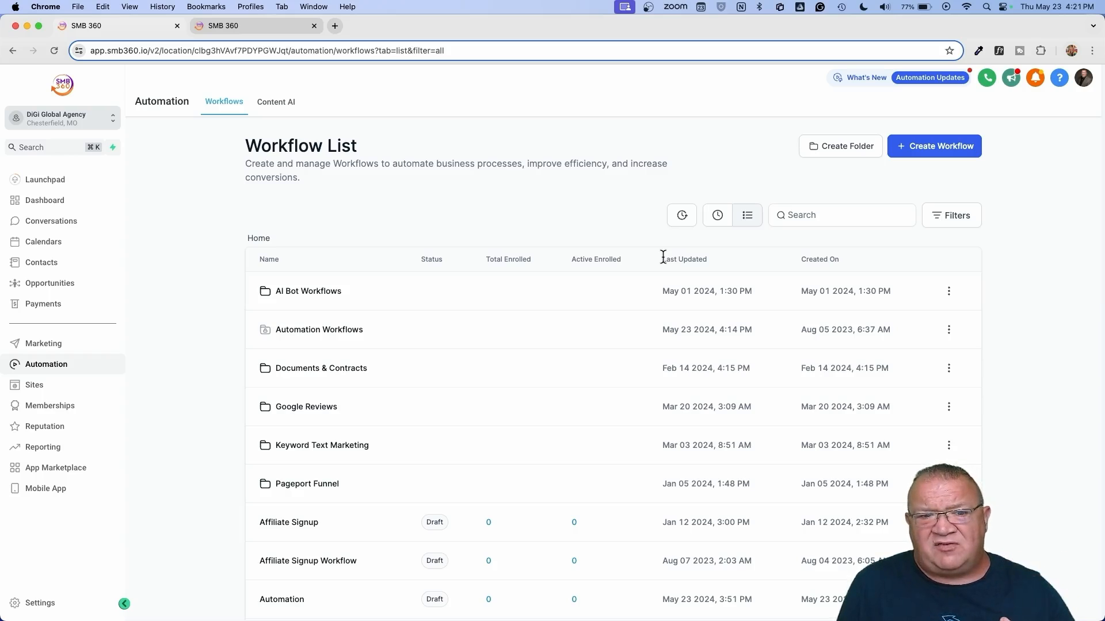
{"action": "scroll", "coordinate": [390, 435], "scroll_direction": "down", "scroll_amount": 1}
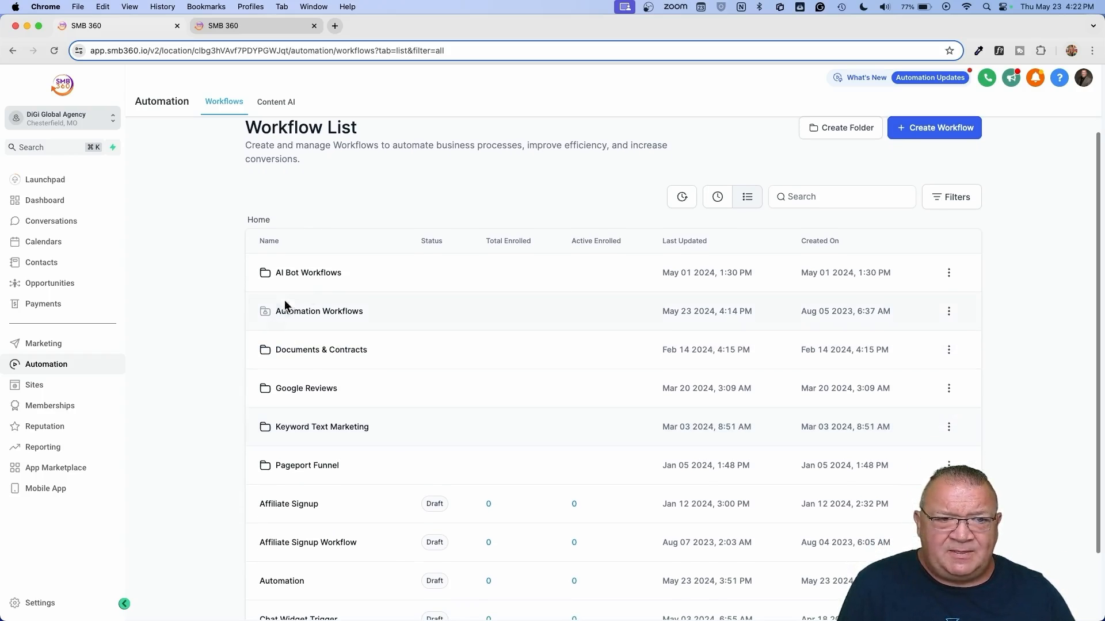
{"action": "scroll", "coordinate": [291, 371], "scroll_direction": "down", "scroll_amount": 3}
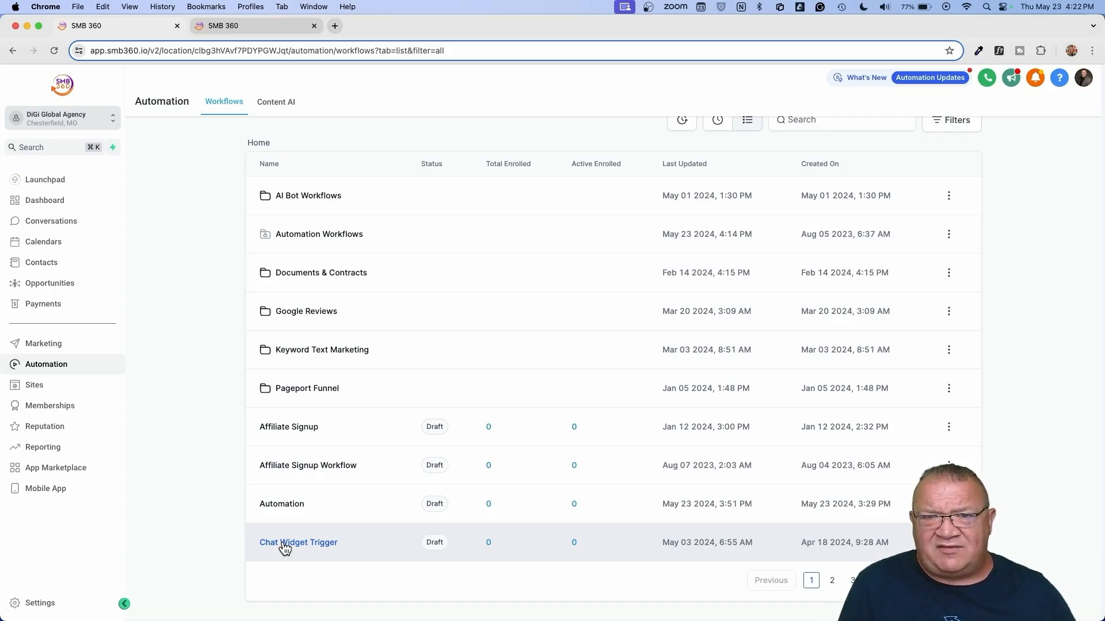
{"action": "scroll", "coordinate": [285, 548], "scroll_direction": "up", "scroll_amount": 3}
Step: Open the Conversation AI Bot workflow from the AI Bot Workflows folder and show its settings
{"action": "left_click", "coordinate": [302, 292]}
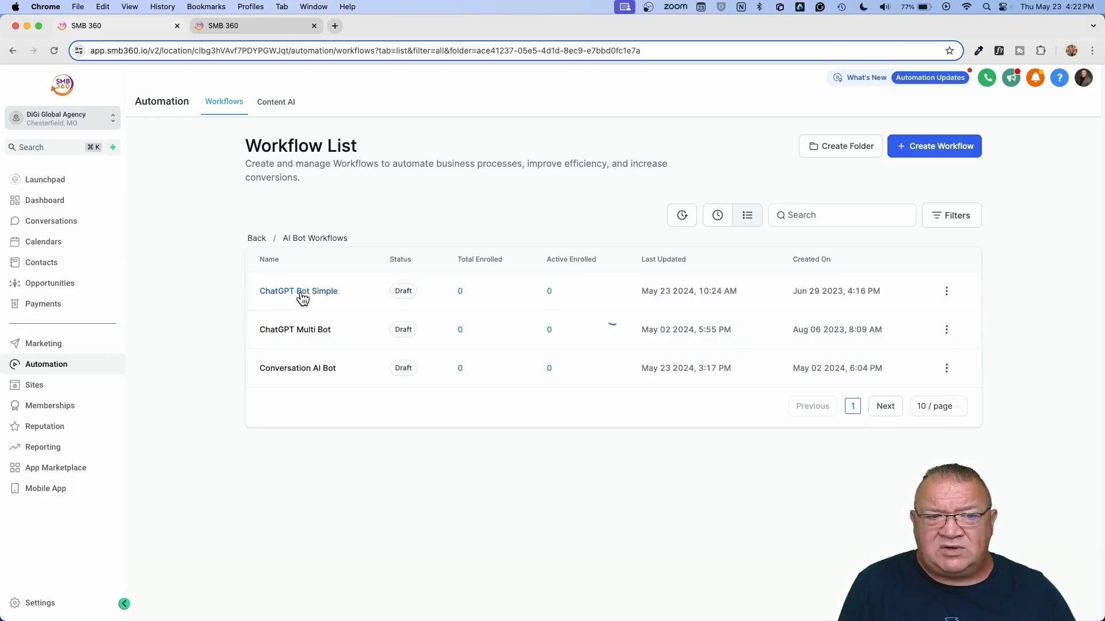
{"action": "left_click", "coordinate": [292, 371]}
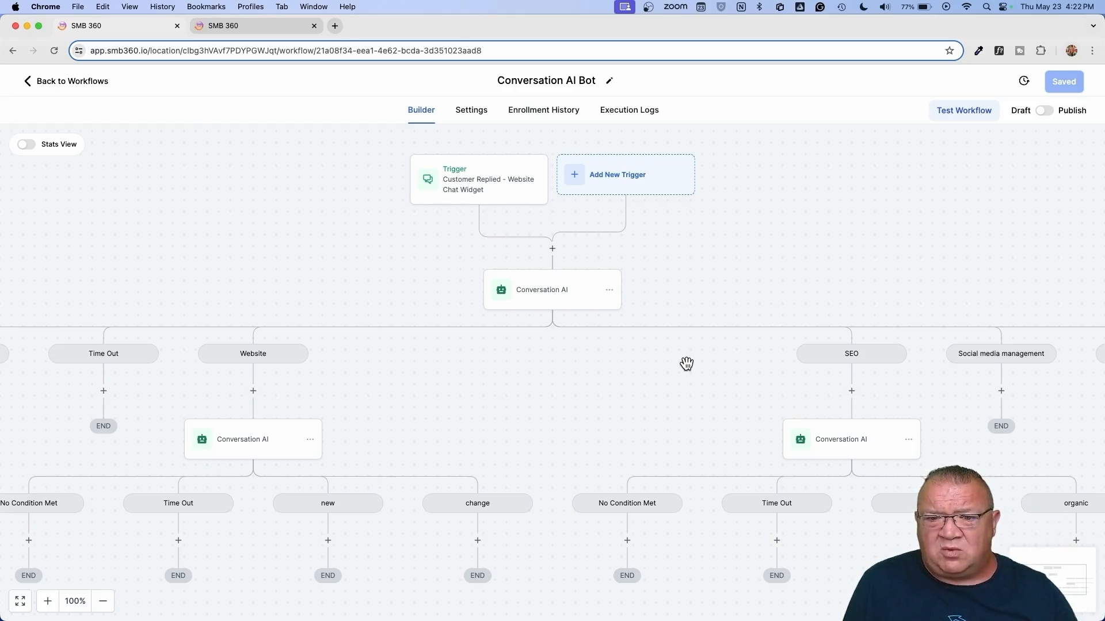
{"action": "scroll", "coordinate": [686, 363], "scroll_direction": "down", "scroll_amount": 3}
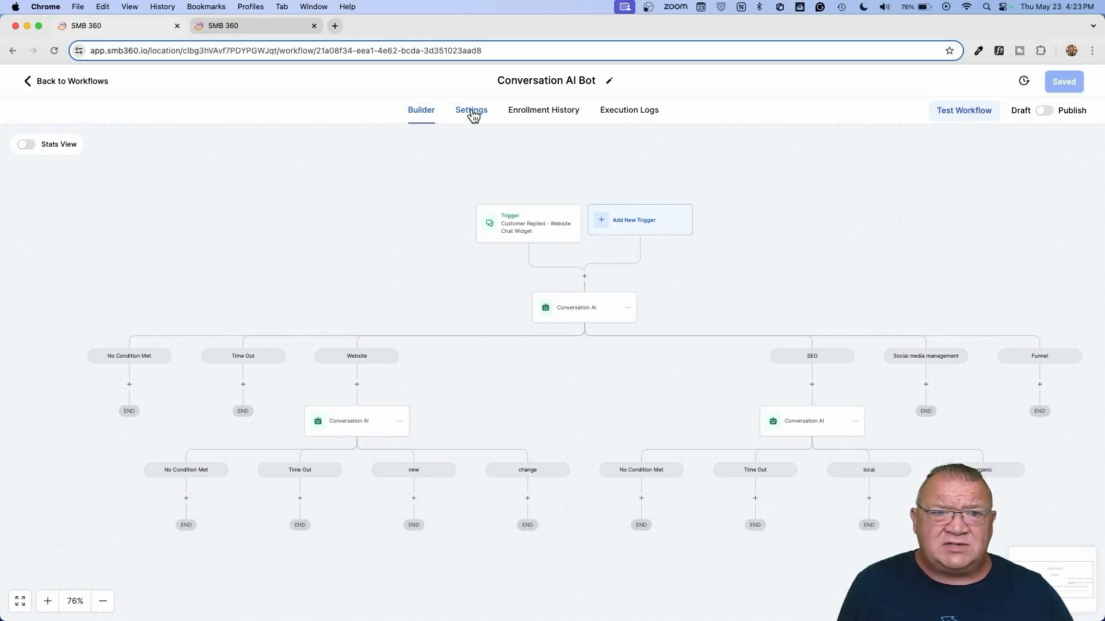
{"action": "left_click", "coordinate": [472, 112]}
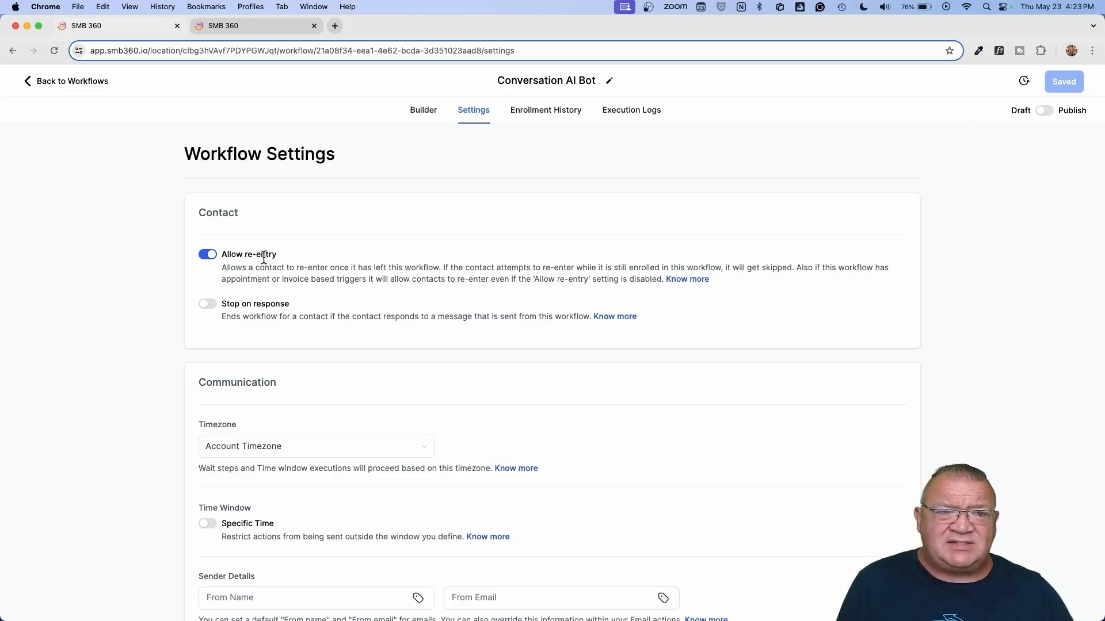
Step: Turn Allow re-entry off and back on for the workflow, and examine the Stop on response setting
{"action": "left_click", "coordinate": [207, 254]}
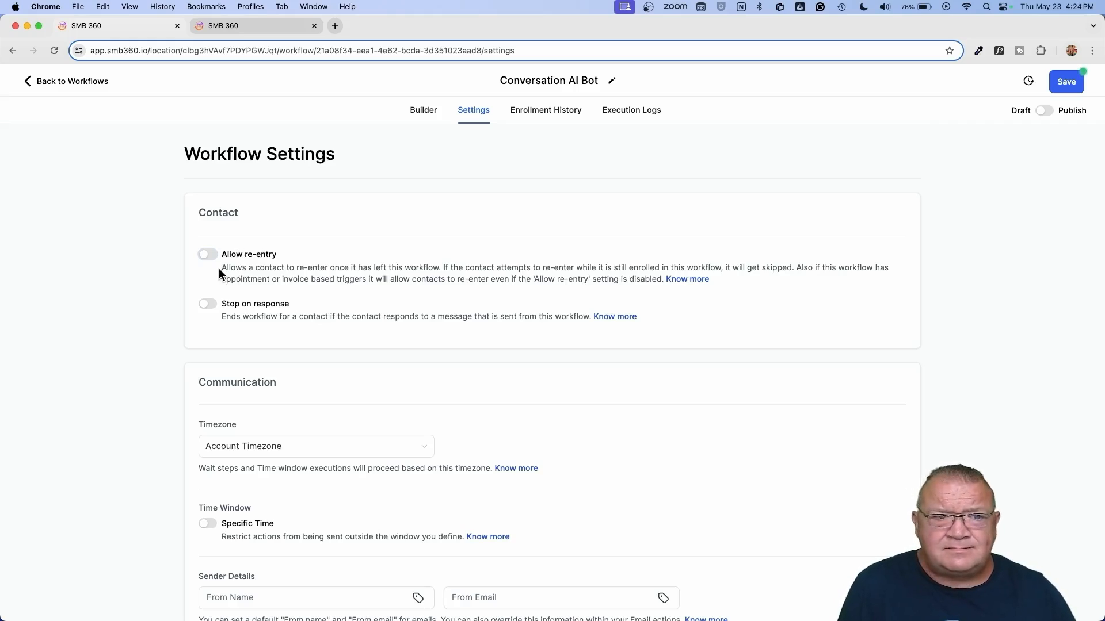
{"action": "left_click", "coordinate": [204, 255]}
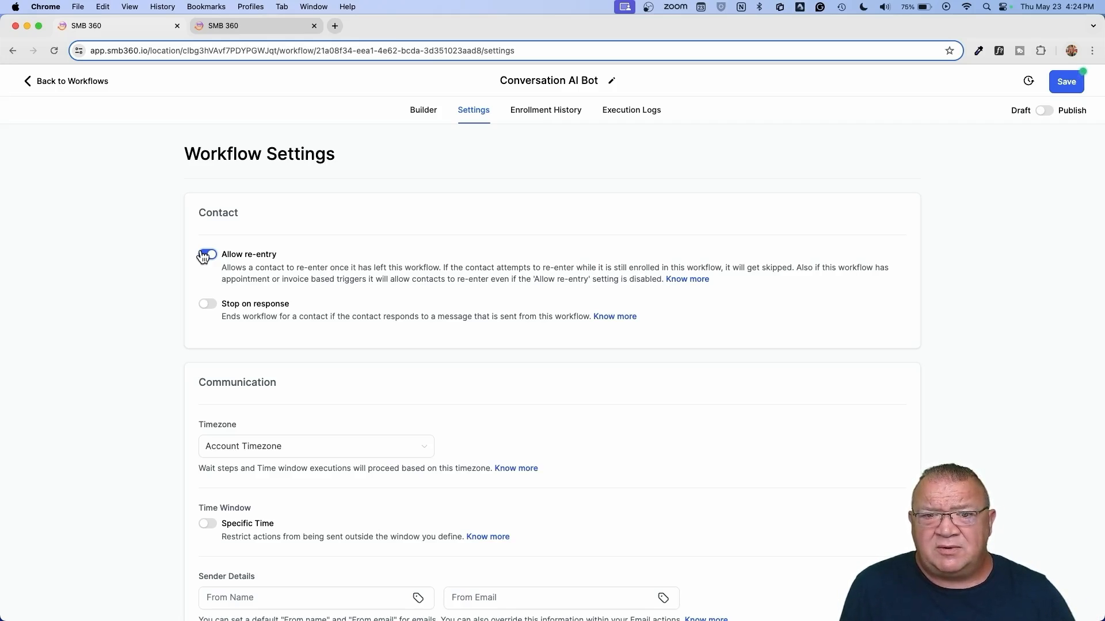
{"action": "scroll", "coordinate": [203, 256], "scroll_direction": "up", "scroll_amount": 5}
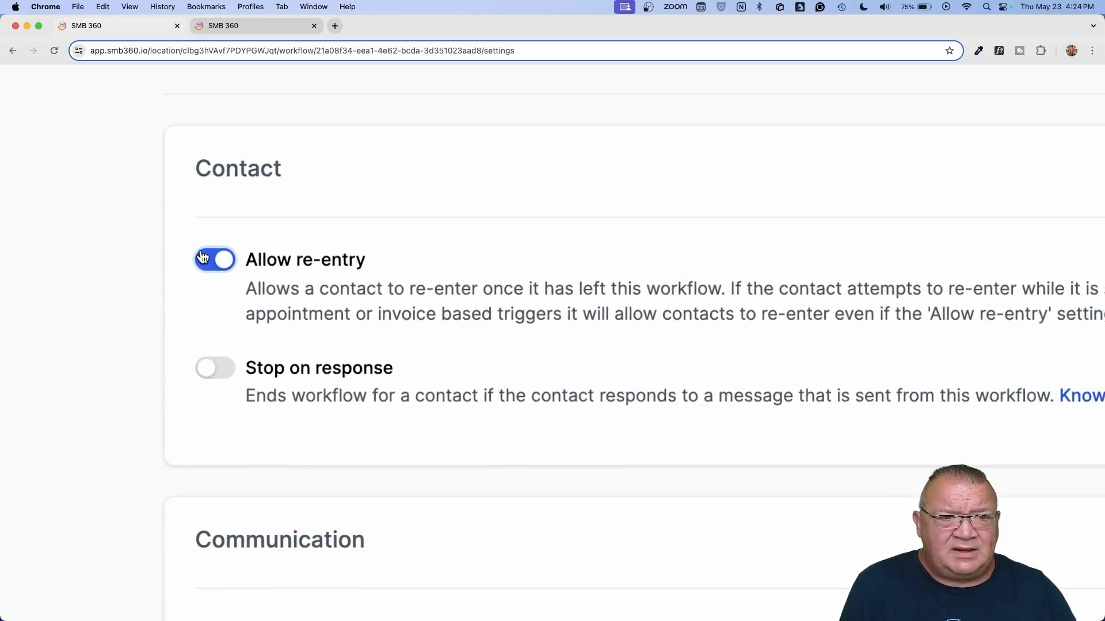
{"action": "scroll", "coordinate": [202, 255], "scroll_direction": "down", "scroll_amount": 1}
{"action": "scroll", "coordinate": [203, 254], "scroll_direction": "down", "scroll_amount": 2}
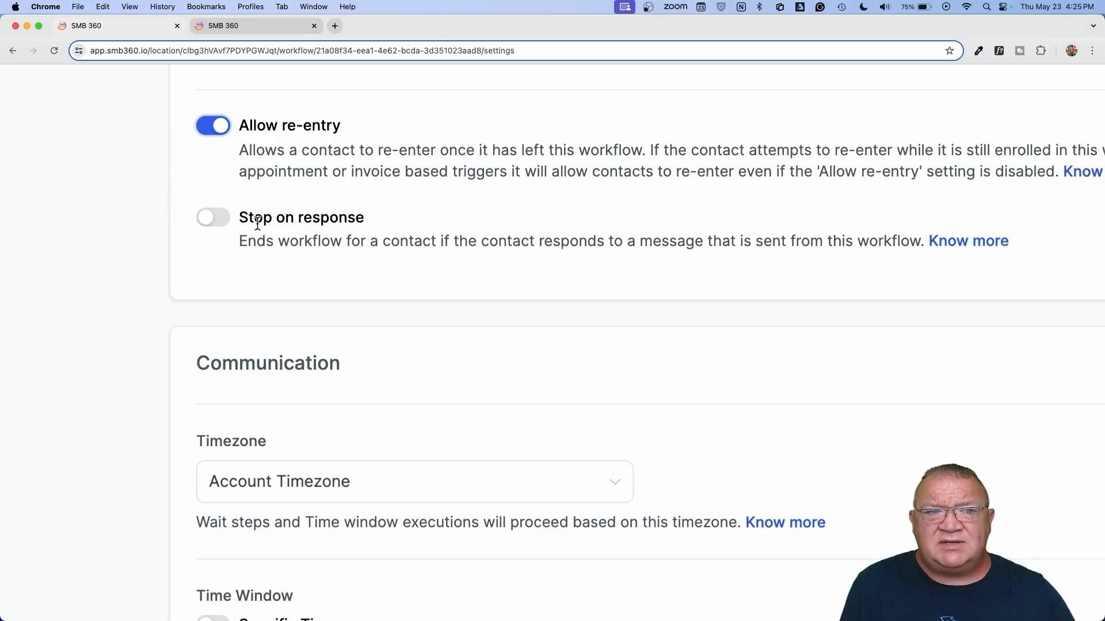
Step: Review the timezone choices in the workflow's communication settings and keep Account Timezone
{"action": "scroll", "coordinate": [257, 224], "scroll_direction": "down", "scroll_amount": 5}
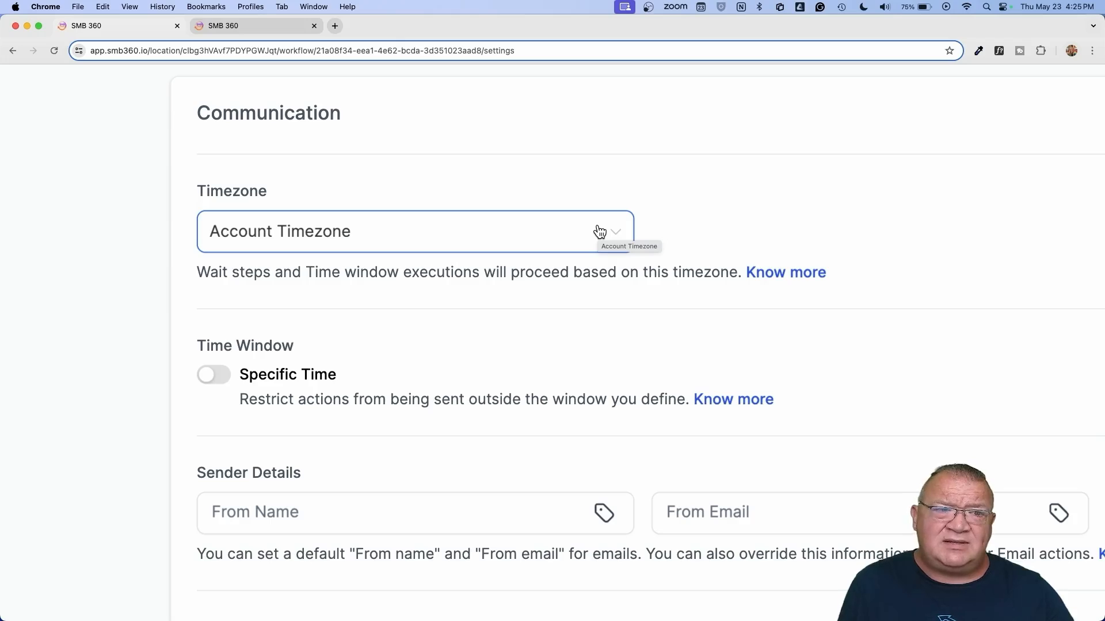
{"action": "left_click", "coordinate": [612, 235]}
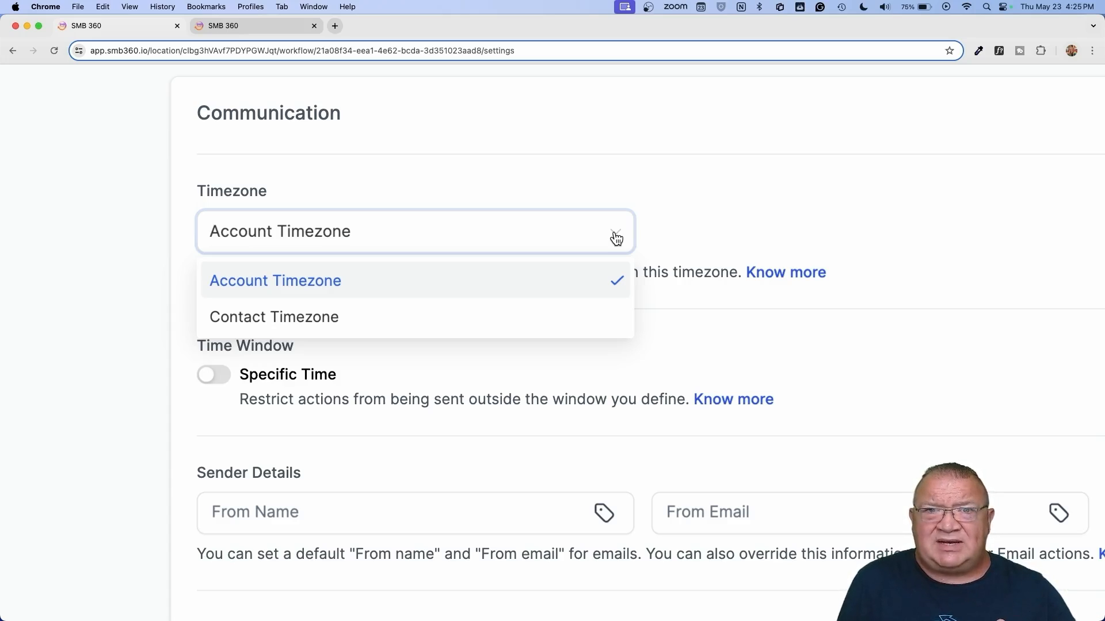
{"action": "left_click", "coordinate": [696, 215]}
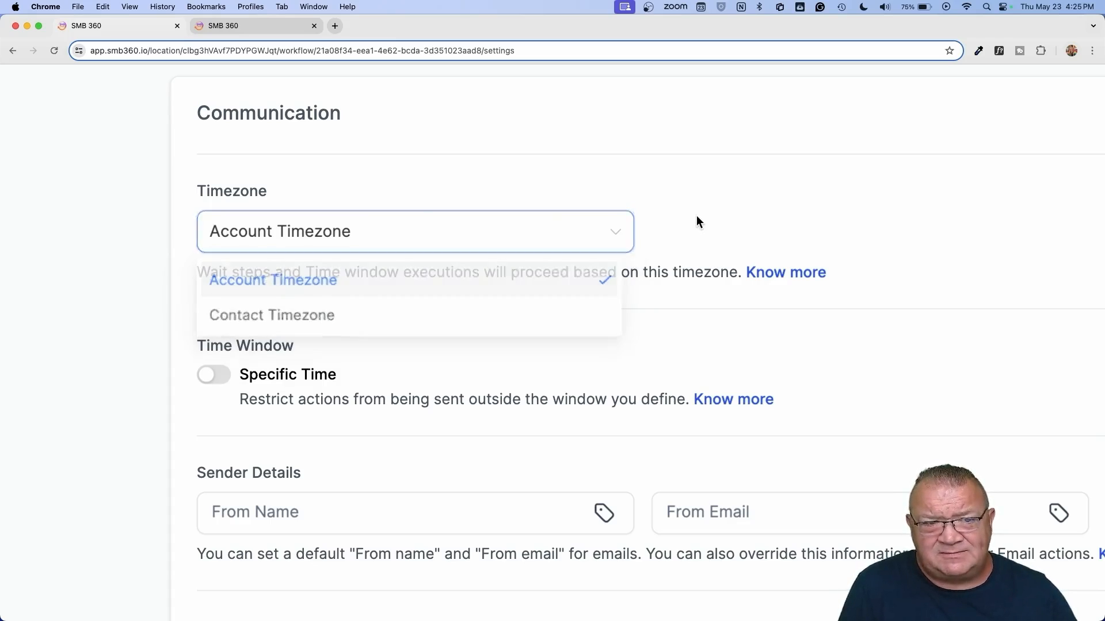
Step: Enable the Specific Time window for the workflow and examine its start time, end time and included days
{"action": "scroll", "coordinate": [350, 371], "scroll_direction": "down", "scroll_amount": 3}
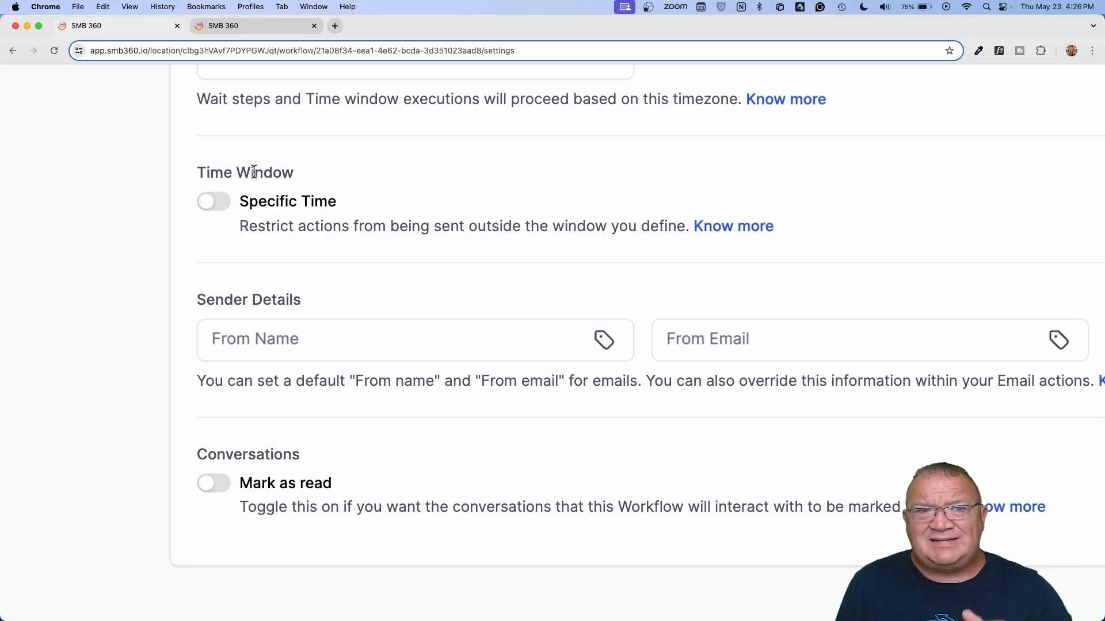
{"action": "left_click", "coordinate": [226, 199]}
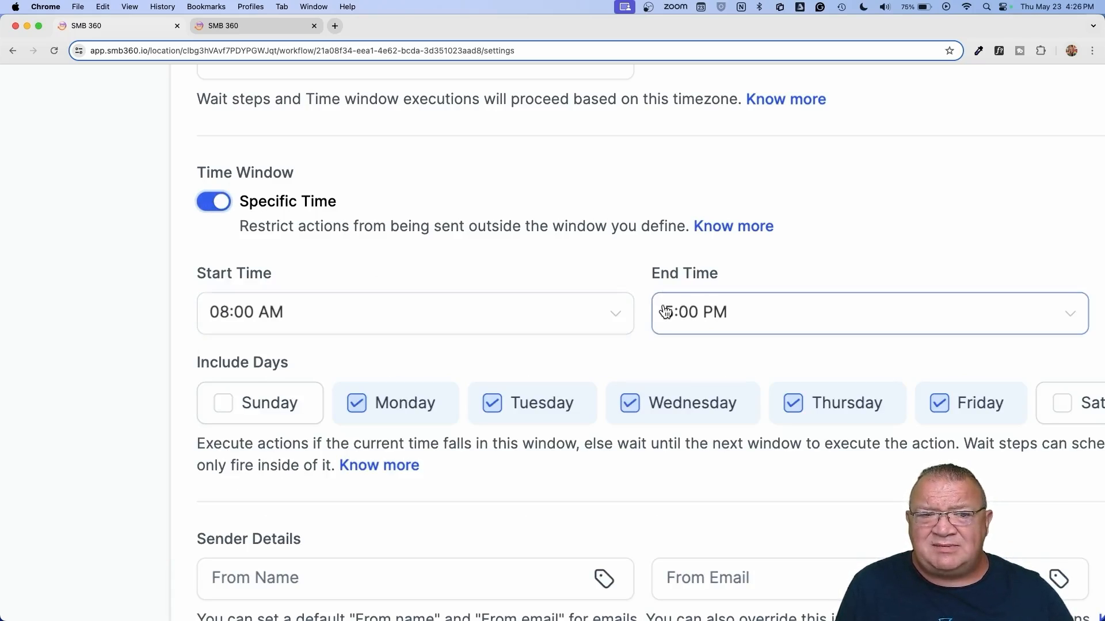
{"action": "scroll", "coordinate": [590, 360], "scroll_direction": "right", "scroll_amount": 5}
{"action": "scroll", "coordinate": [590, 359], "scroll_direction": "left", "scroll_amount": 1}
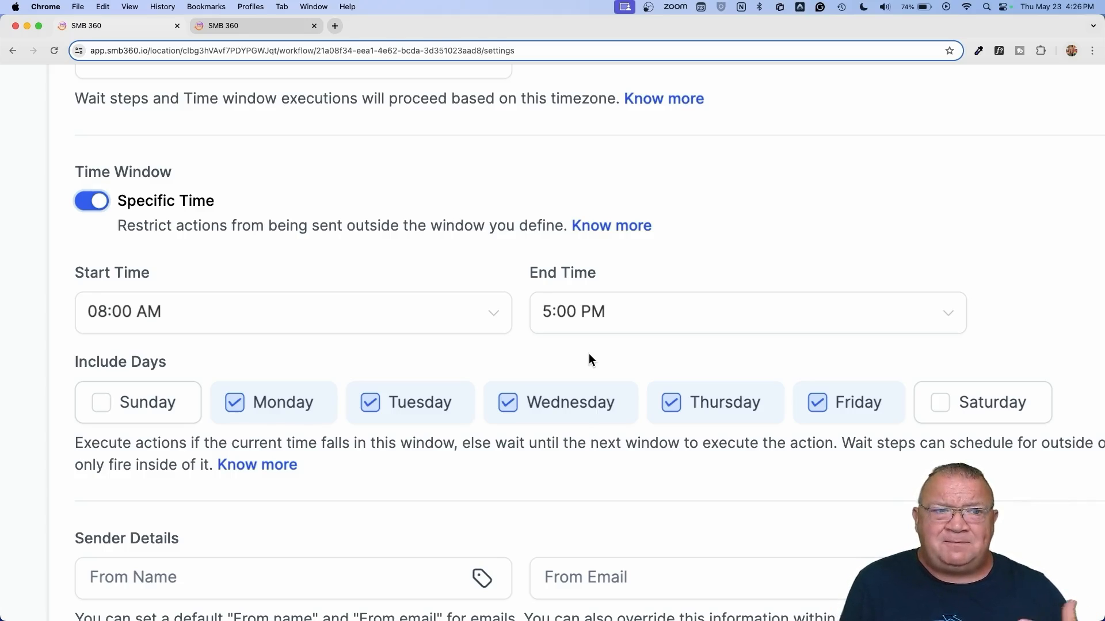
Step: Set the workflow's default From Name to the account name custom value, {{location.name}}
{"action": "scroll", "coordinate": [588, 354], "scroll_direction": "down", "scroll_amount": 5}
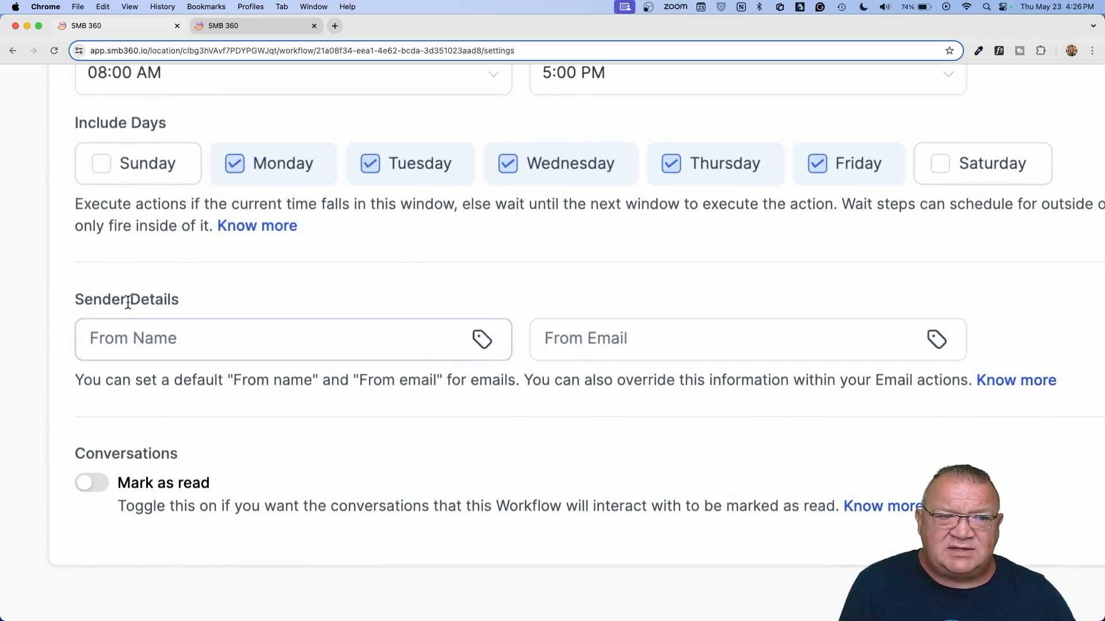
{"action": "left_click", "coordinate": [152, 337]}
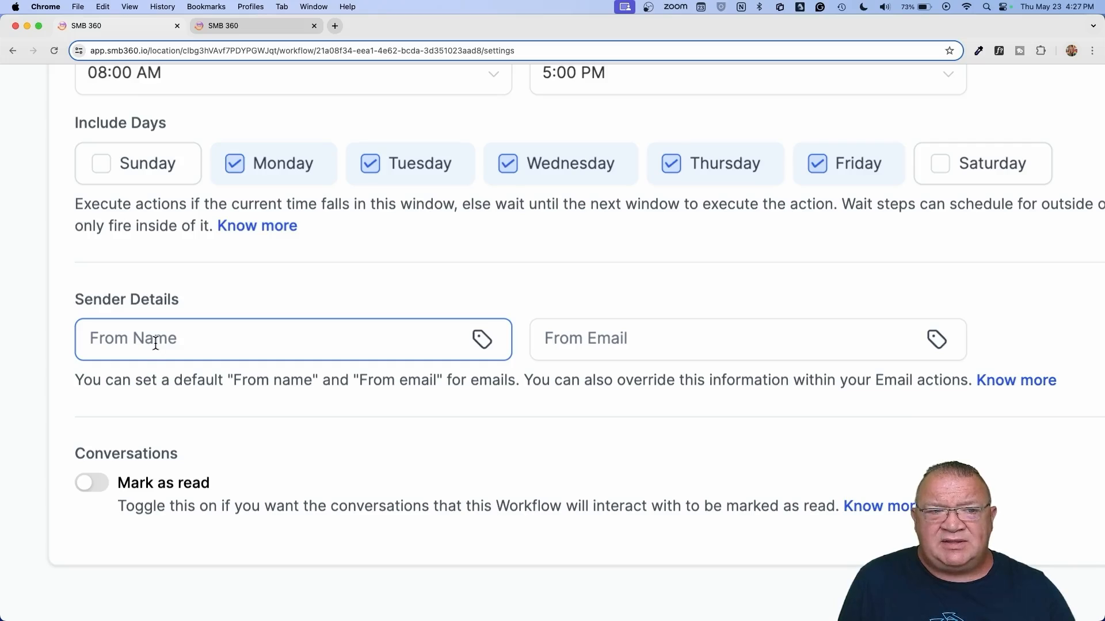
{"action": "left_click", "coordinate": [481, 341]}
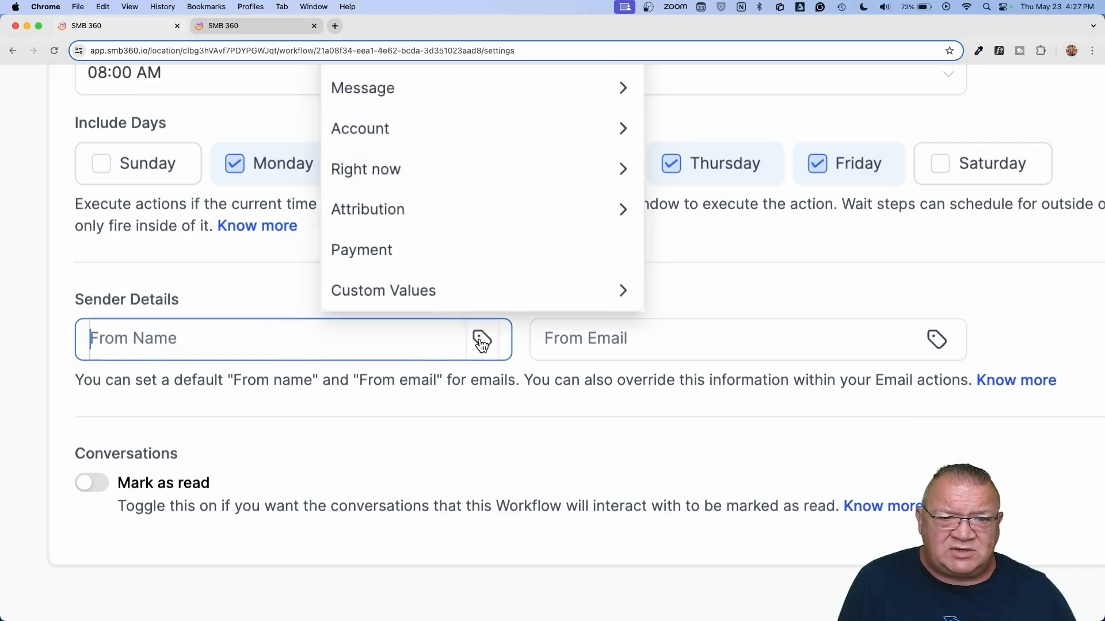
{"action": "scroll", "coordinate": [478, 343], "scroll_direction": "up", "scroll_amount": 3}
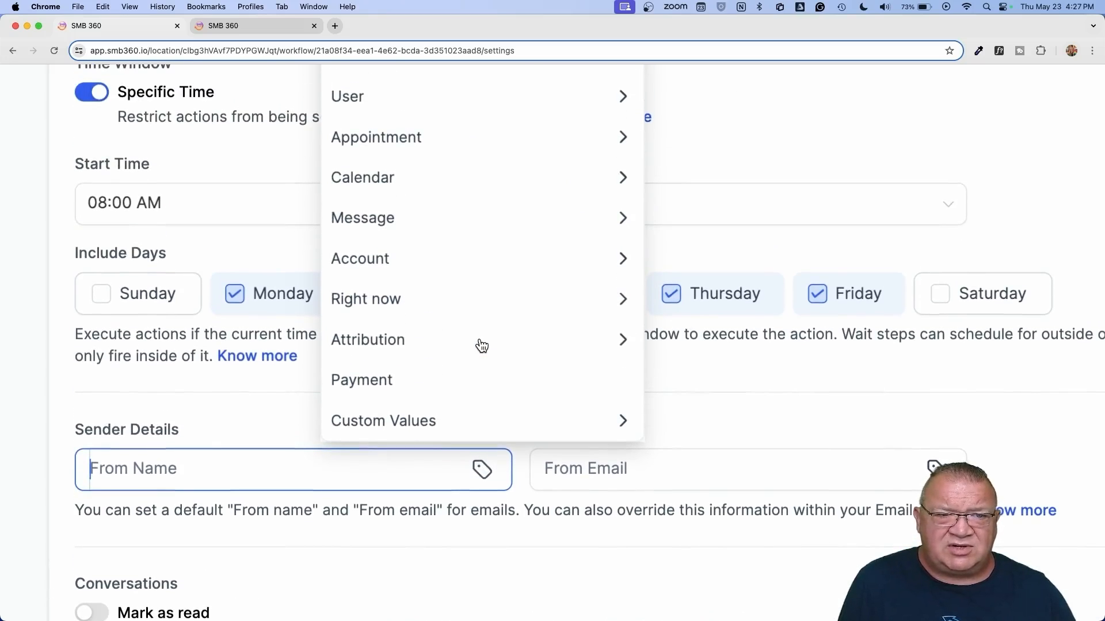
{"action": "left_click", "coordinate": [371, 266]}
{"action": "scroll", "coordinate": [377, 142], "scroll_direction": "up", "scroll_amount": 2}
{"action": "left_click", "coordinate": [368, 107]}
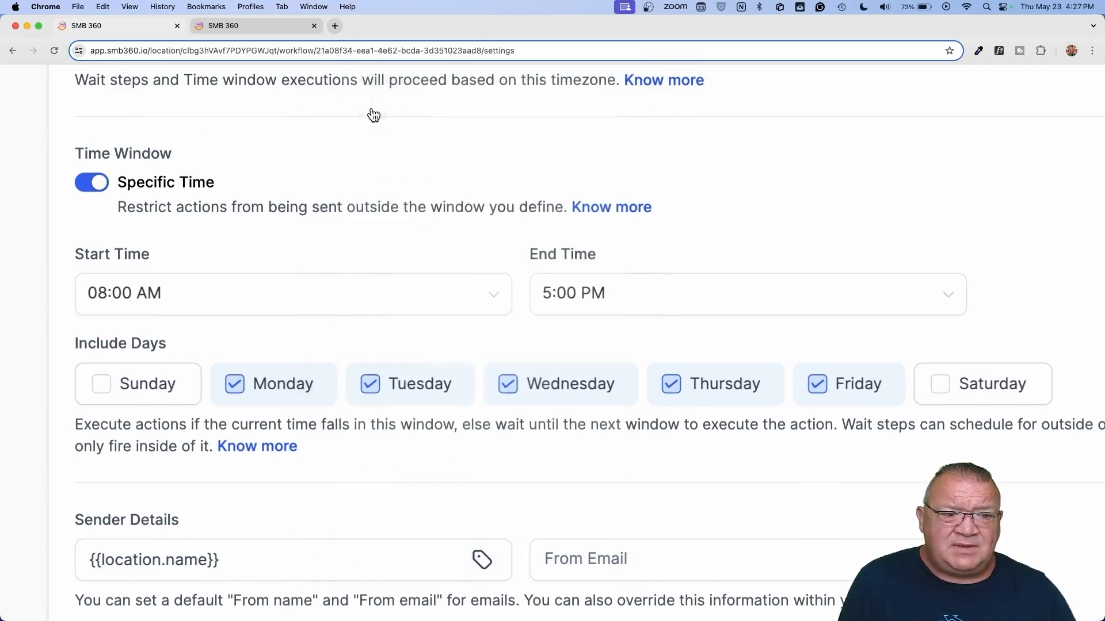
Step: Set the workflow's default From Email to the account email custom value, {{location.email}}
{"action": "scroll", "coordinate": [464, 486], "scroll_direction": "down", "scroll_amount": 3}
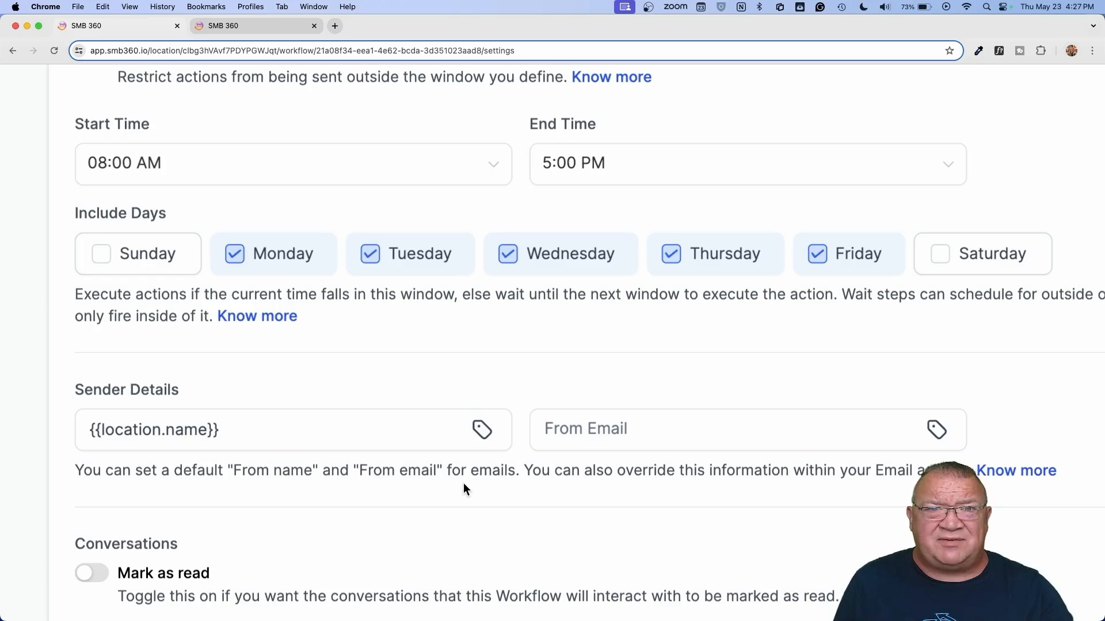
{"action": "left_click", "coordinate": [719, 445]}
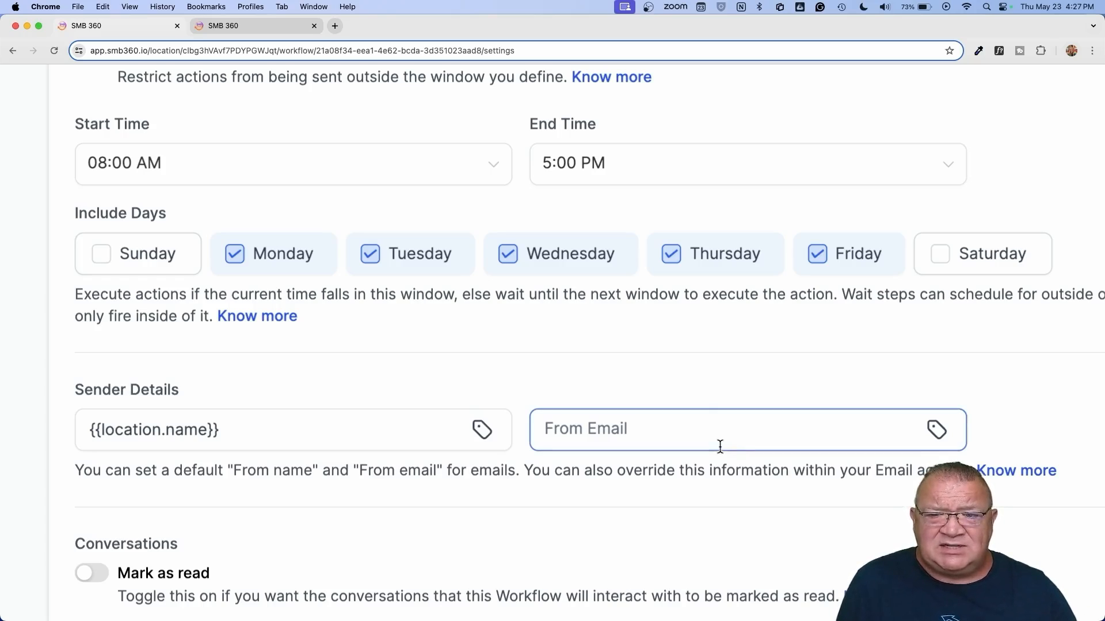
{"action": "left_click", "coordinate": [936, 430]}
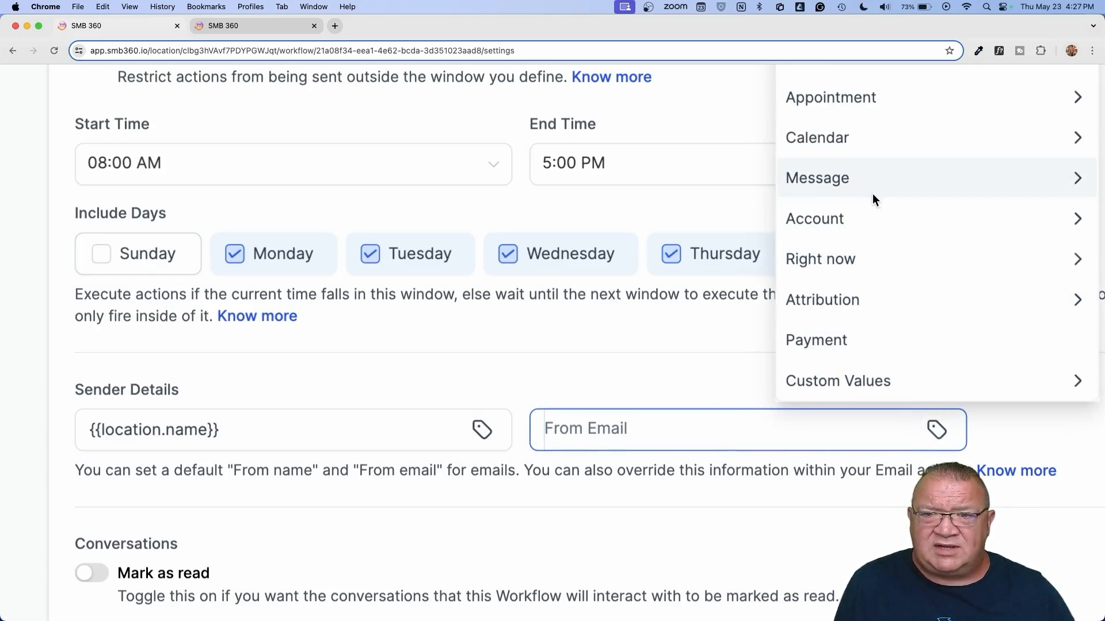
{"action": "left_click", "coordinate": [850, 215]}
{"action": "scroll", "coordinate": [852, 214], "scroll_direction": "down", "scroll_amount": 2}
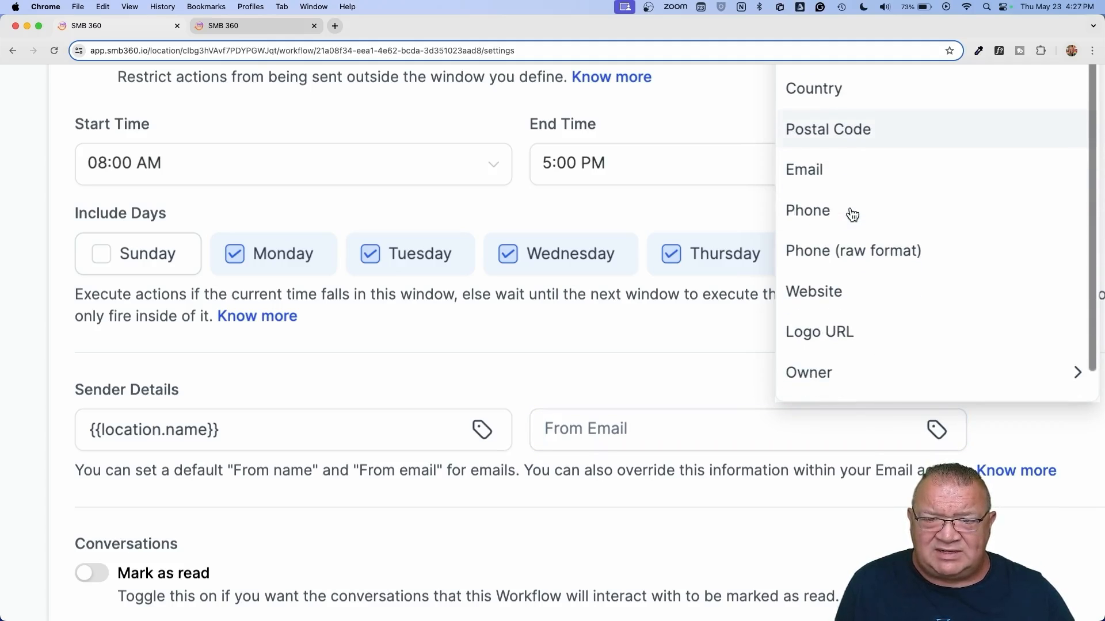
{"action": "left_click", "coordinate": [828, 178]}
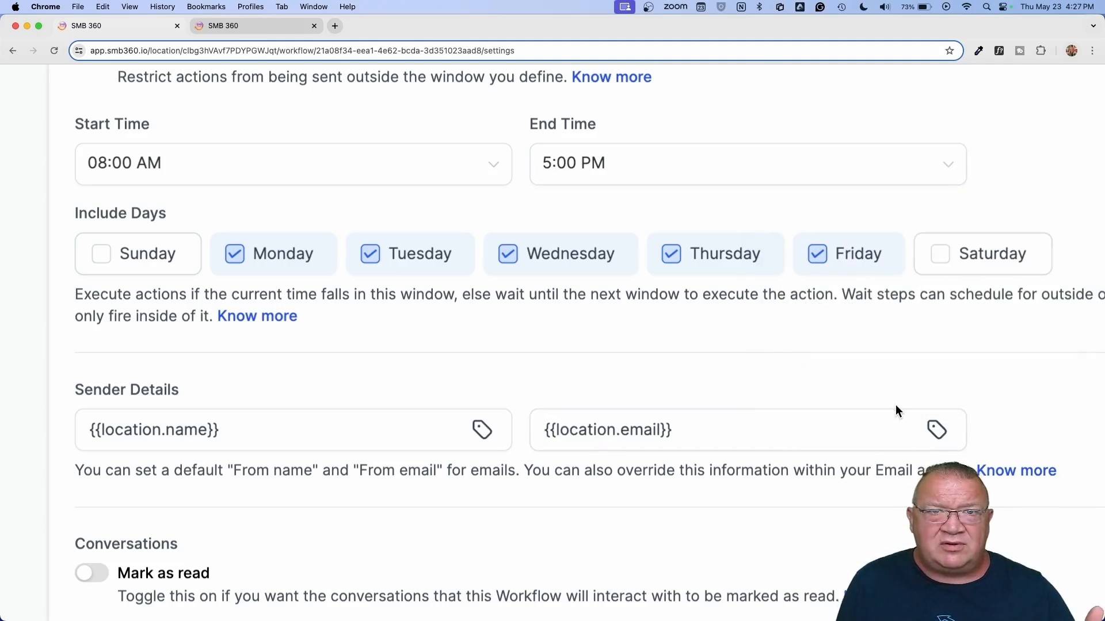
Step: Add the user email custom value, {{user.email}}, after {{location.email}} in the workflow's default From Email
{"action": "left_click", "coordinate": [937, 430]}
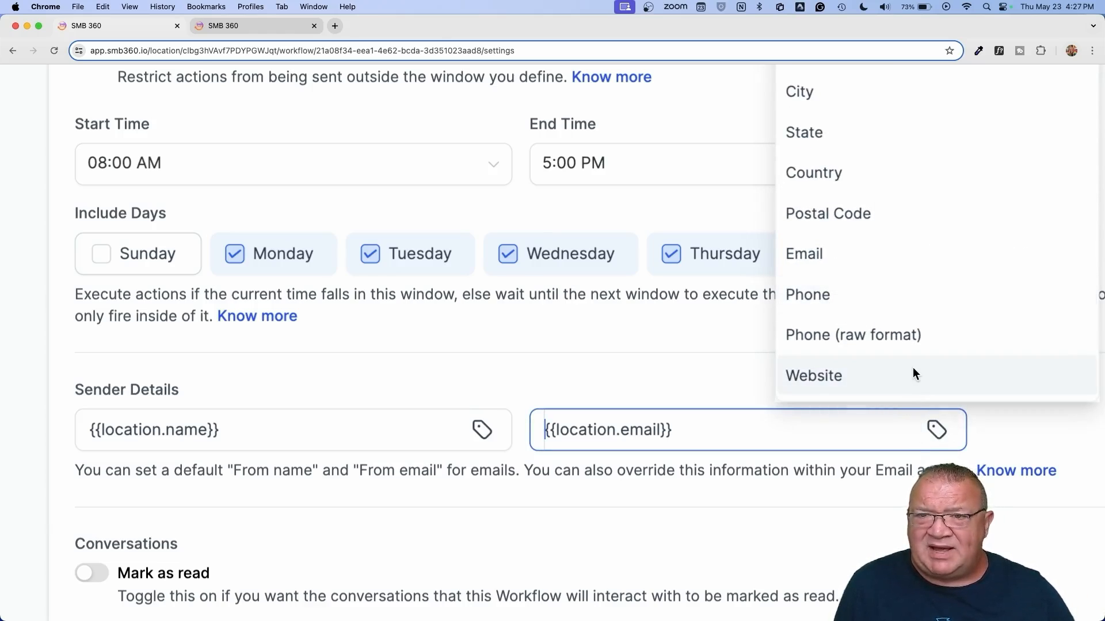
{"action": "scroll", "coordinate": [912, 374], "scroll_direction": "up", "scroll_amount": 10}
{"action": "left_click", "coordinate": [792, 305]}
{"action": "scroll", "coordinate": [823, 408], "scroll_direction": "down", "scroll_amount": 2}
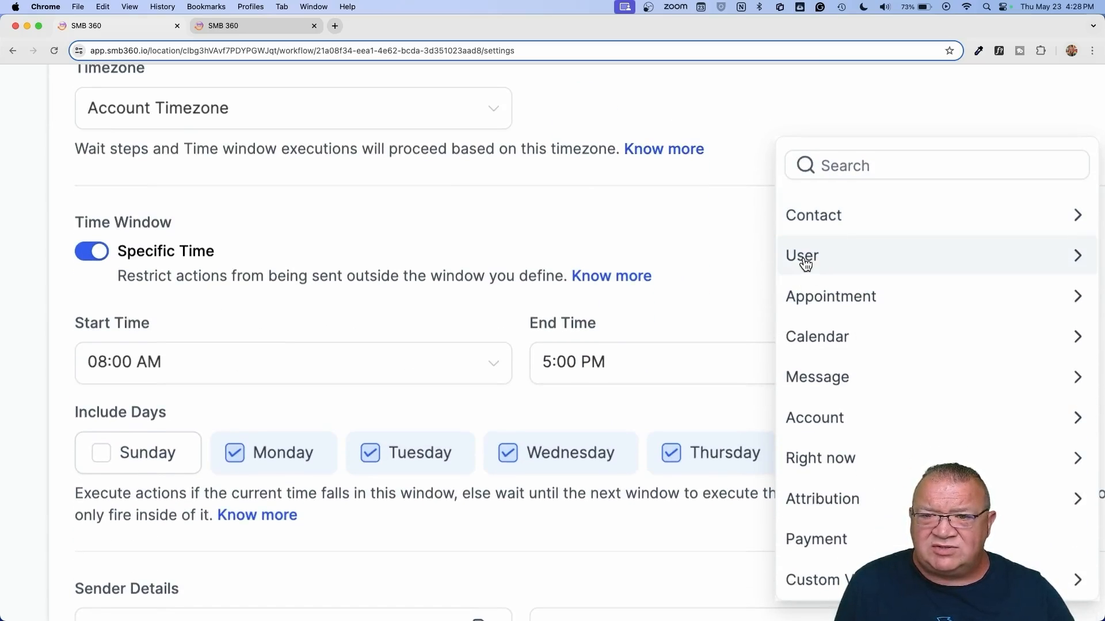
{"action": "left_click", "coordinate": [802, 254]}
{"action": "left_click", "coordinate": [806, 350]}
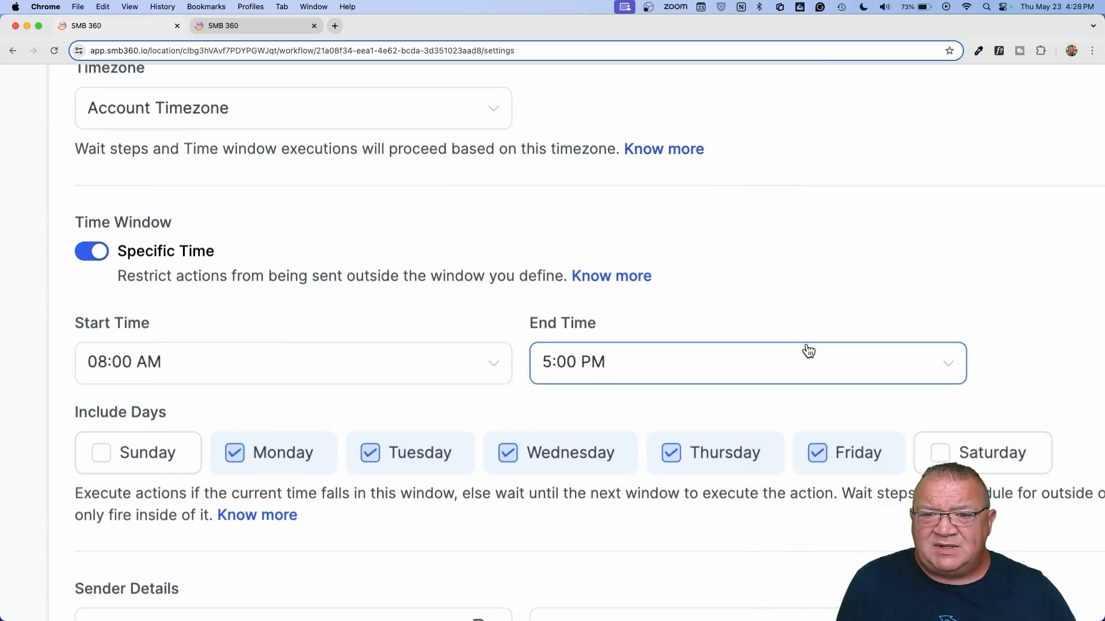
{"action": "scroll", "coordinate": [767, 510], "scroll_direction": "down", "scroll_amount": 5}
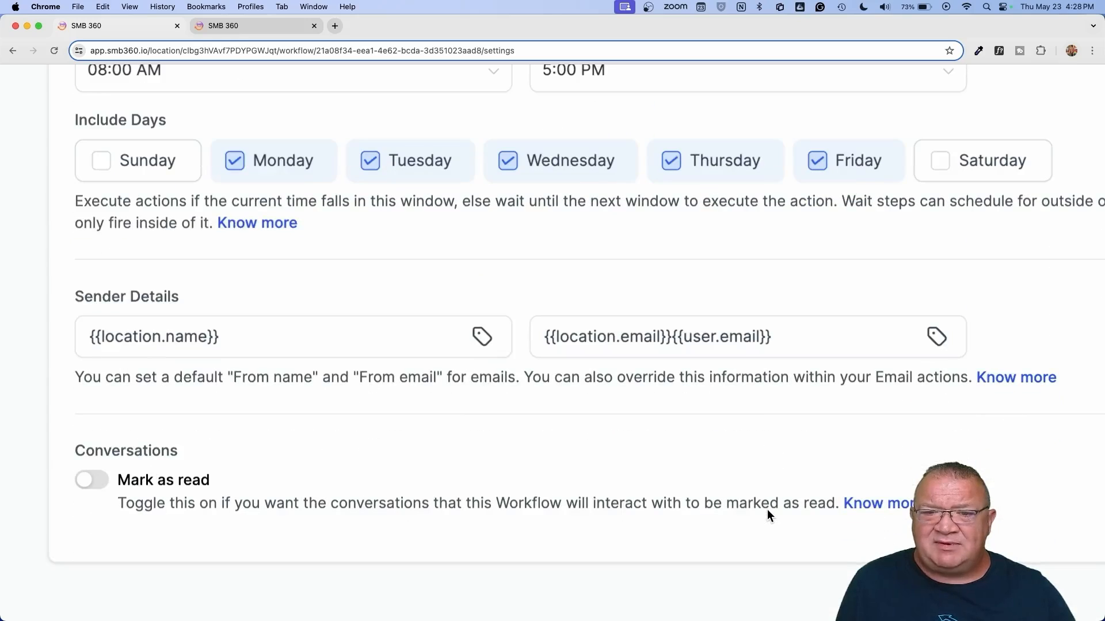
Step: Turn on Mark as read for the conversations this workflow interacts with
{"action": "triple_click", "coordinate": [245, 336]}
{"action": "scroll", "coordinate": [295, 339], "scroll_direction": "left", "scroll_amount": 2}
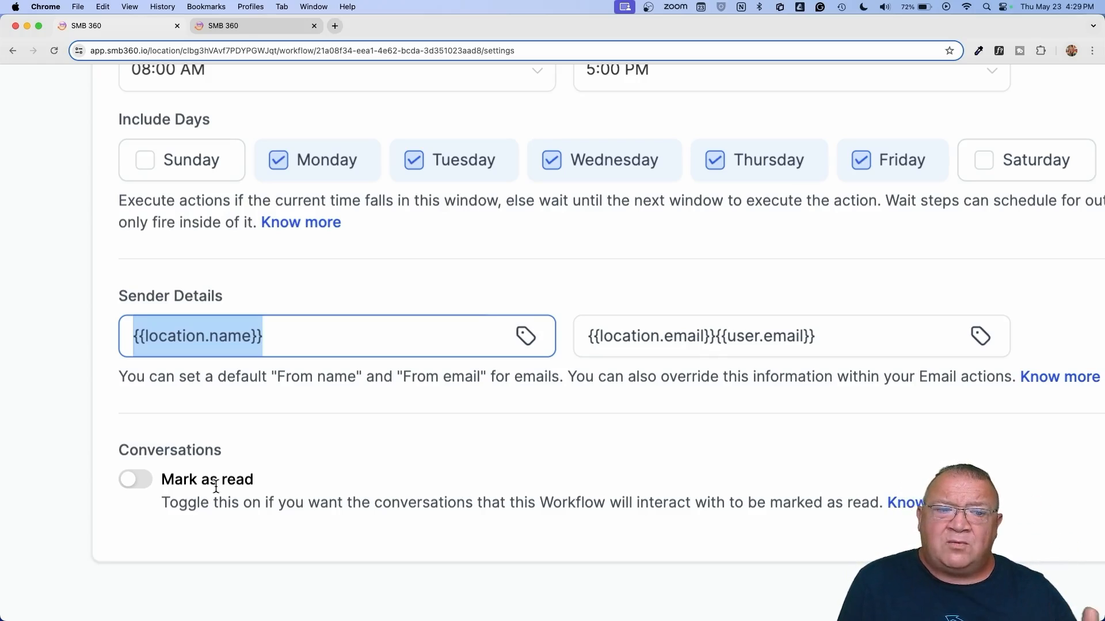
{"action": "left_click", "coordinate": [131, 480]}
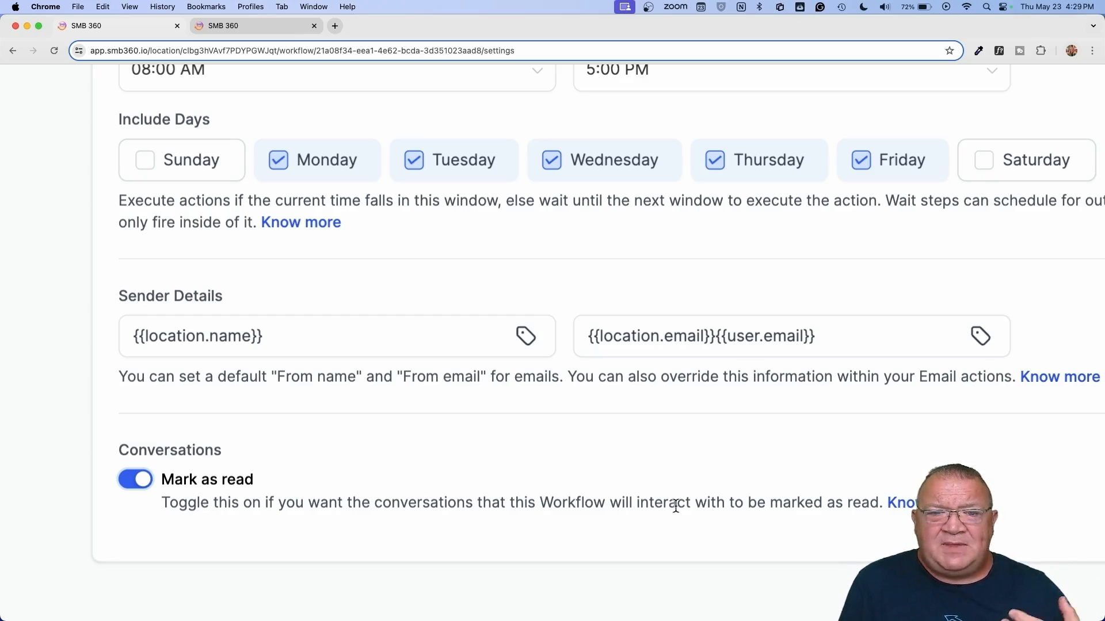
{"action": "scroll", "coordinate": [676, 506], "scroll_direction": "down", "scroll_amount": 3, "text": "ctrl"}
{"action": "scroll", "coordinate": [676, 507], "scroll_direction": "up", "scroll_amount": 10}
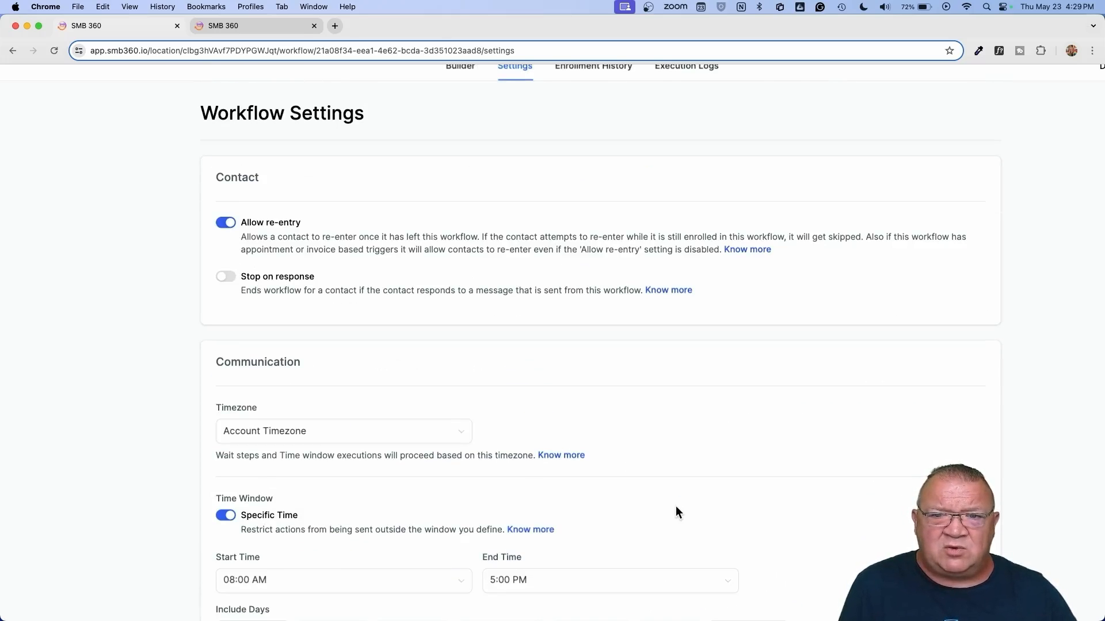
{"action": "scroll", "coordinate": [601, 412], "scroll_direction": "down", "scroll_amount": 3, "text": "ctrl"}
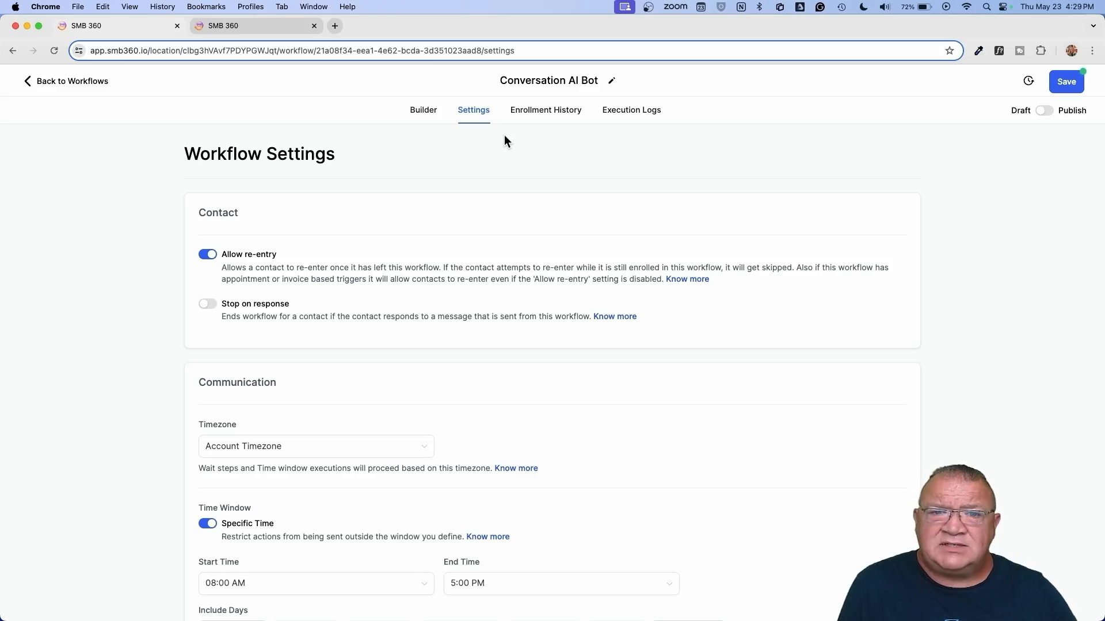
Step: Open the workflow's Enrollment History, open the most recently enrolled contact's record, and return to the history
{"action": "left_click", "coordinate": [545, 115]}
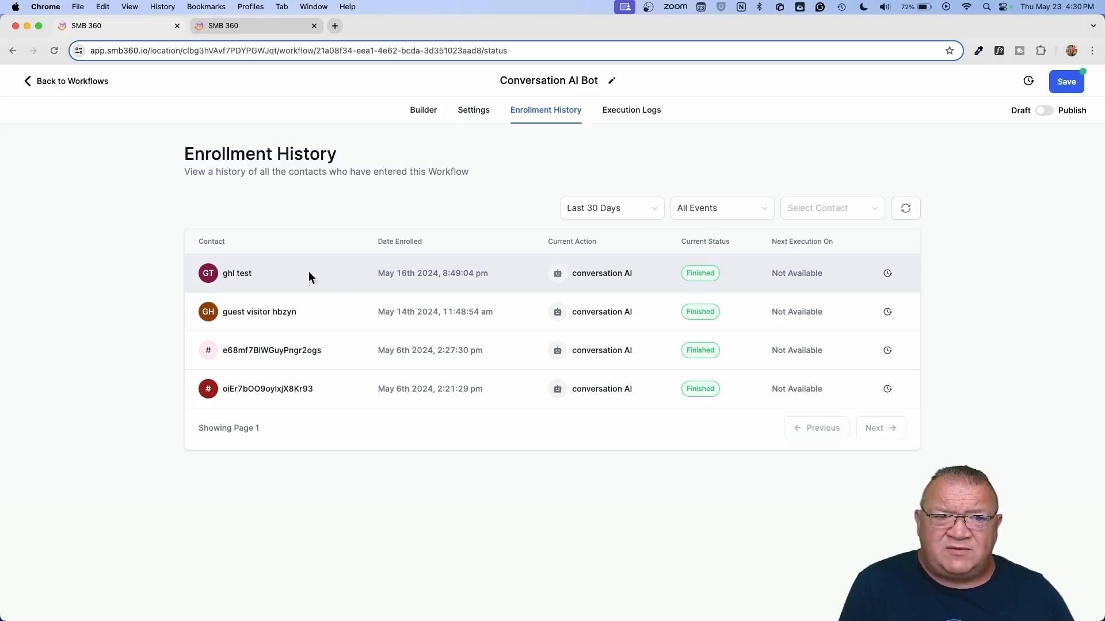
{"action": "left_click", "coordinate": [233, 275]}
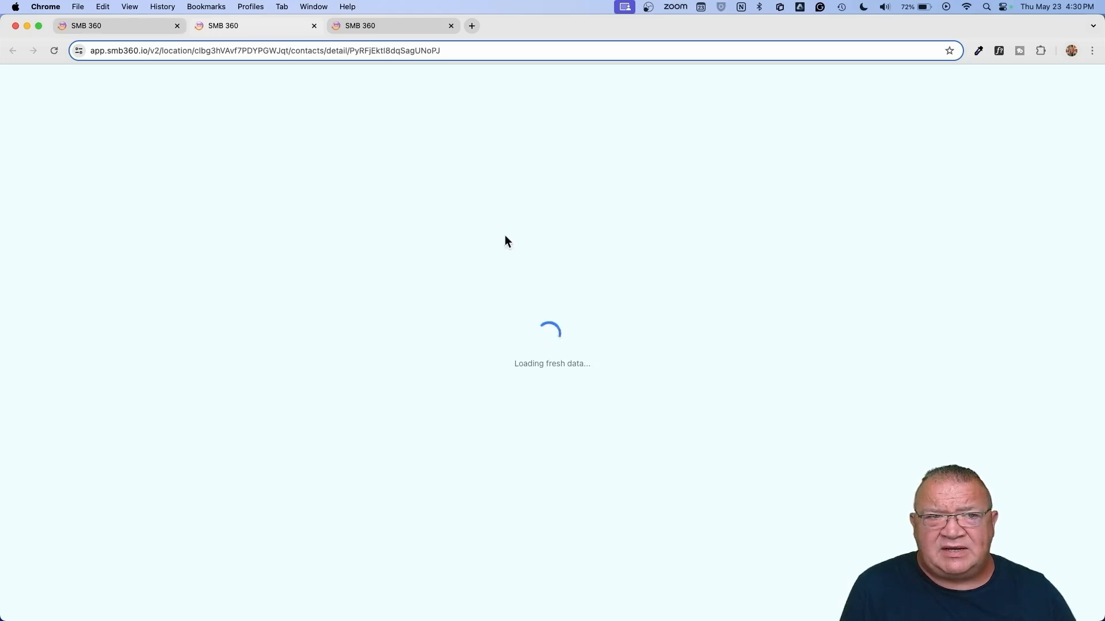
{"action": "left_click", "coordinate": [106, 26]}
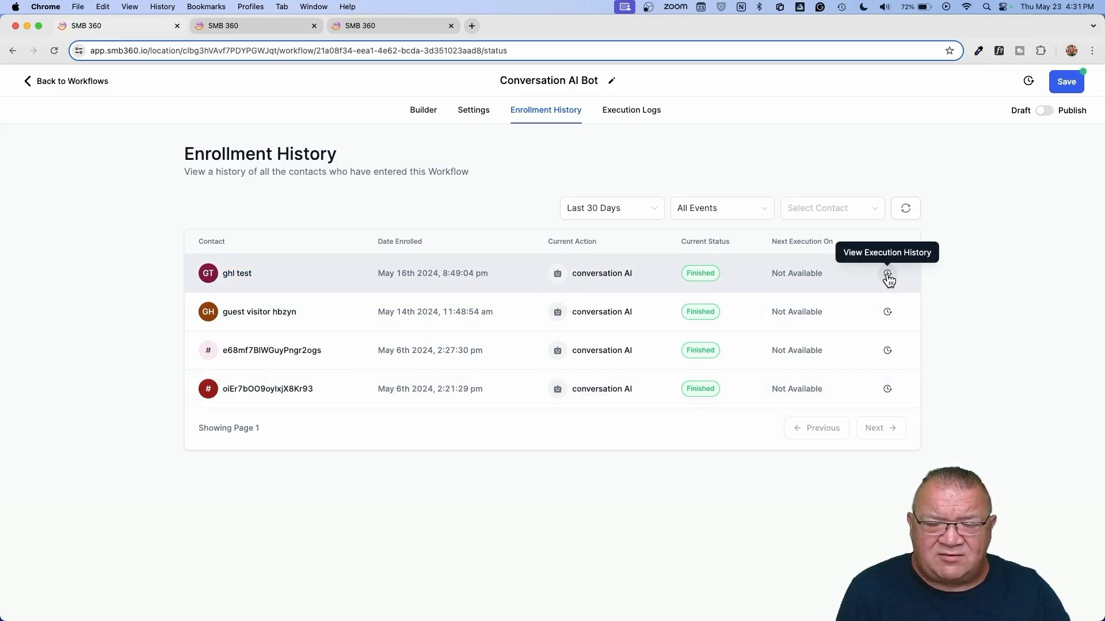
Step: View the execution history of the May 16th enrollment and review its actions, statuses and execution times
{"action": "scroll", "coordinate": [889, 280], "scroll_direction": "up", "scroll_amount": 5}
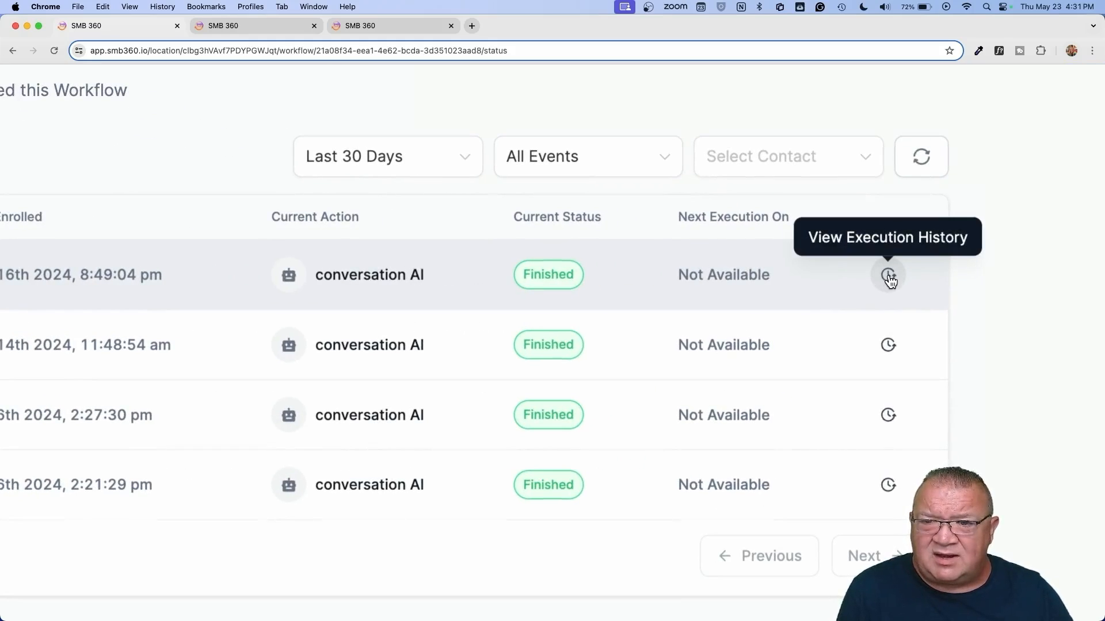
{"action": "left_click", "coordinate": [889, 276]}
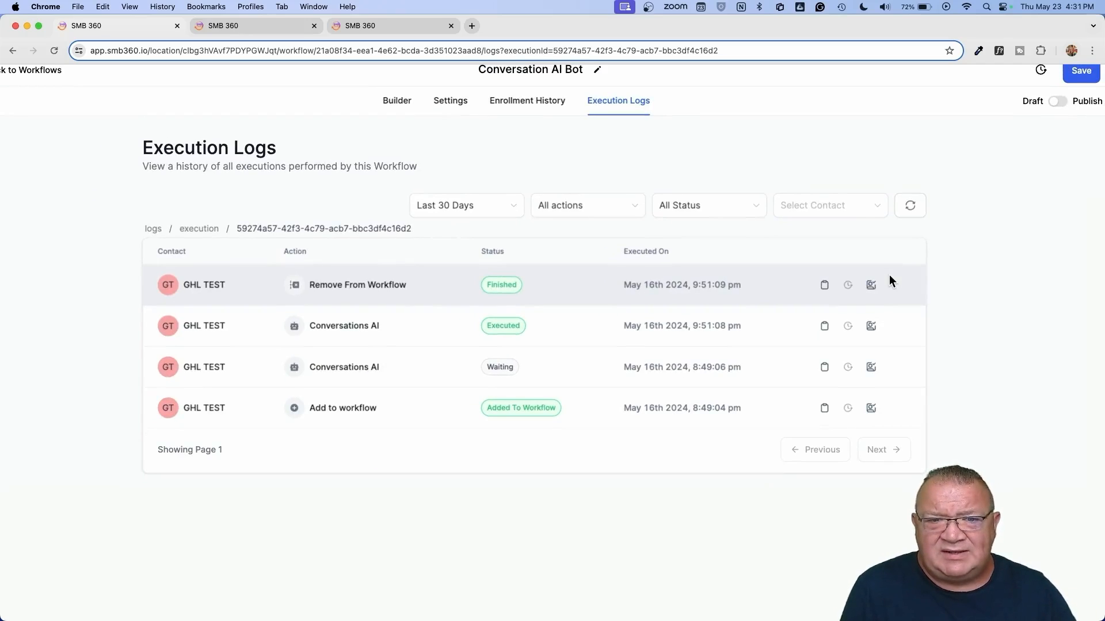
{"action": "scroll", "coordinate": [539, 287], "scroll_direction": "down", "scroll_amount": 1}
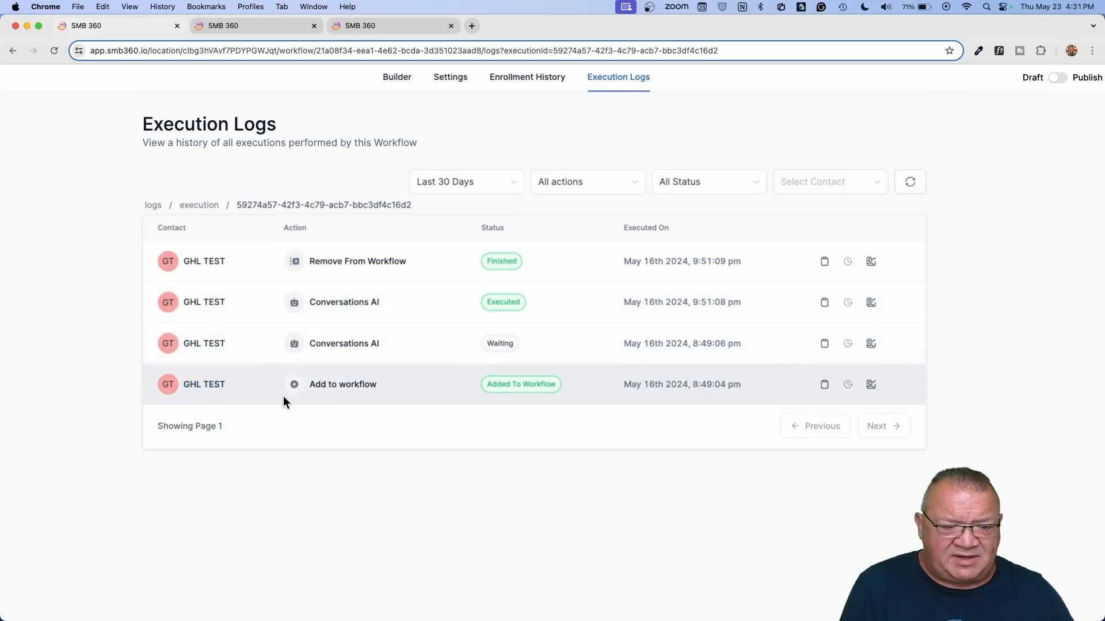
{"action": "scroll", "coordinate": [320, 399], "scroll_direction": "up", "scroll_amount": 3}
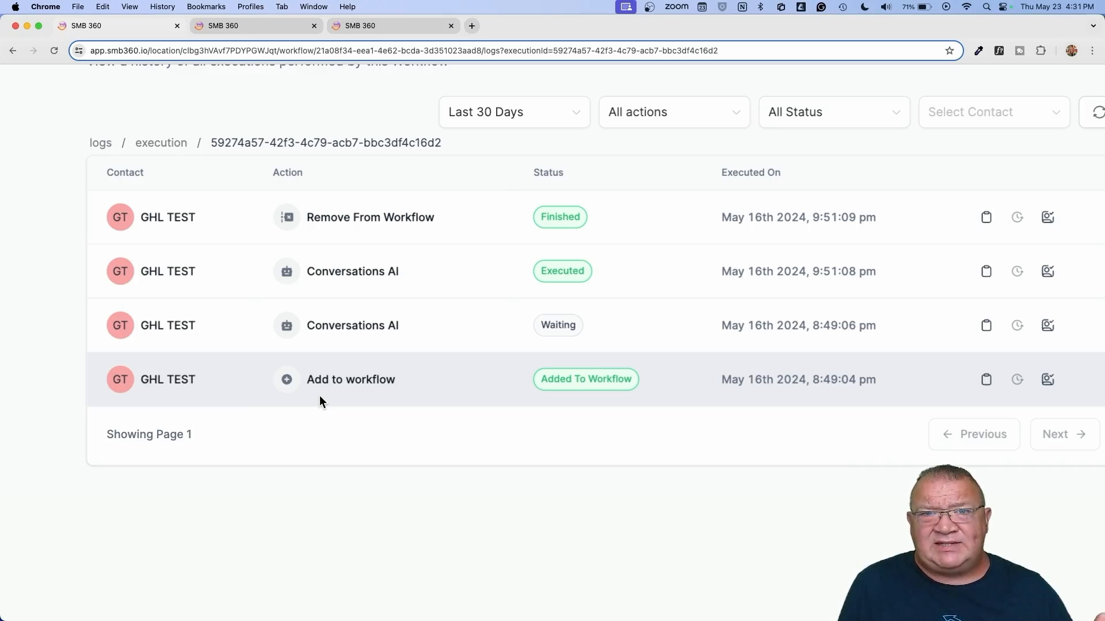
{"action": "scroll", "coordinate": [319, 395], "scroll_direction": "right", "scroll_amount": 5}
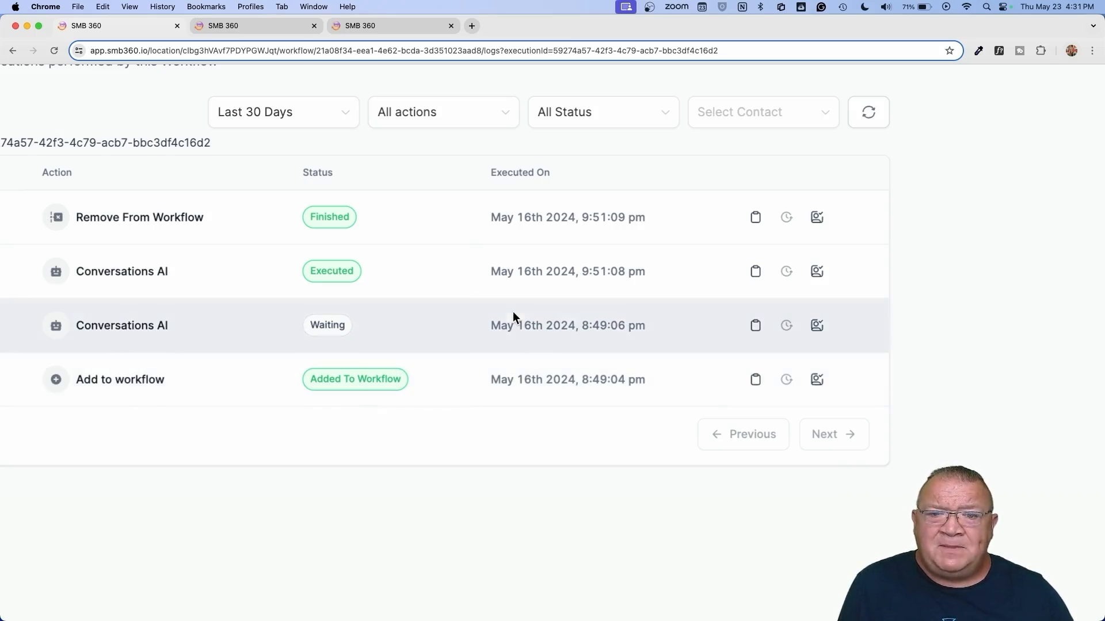
{"action": "scroll", "coordinate": [441, 388], "scroll_direction": "left", "scroll_amount": 5}
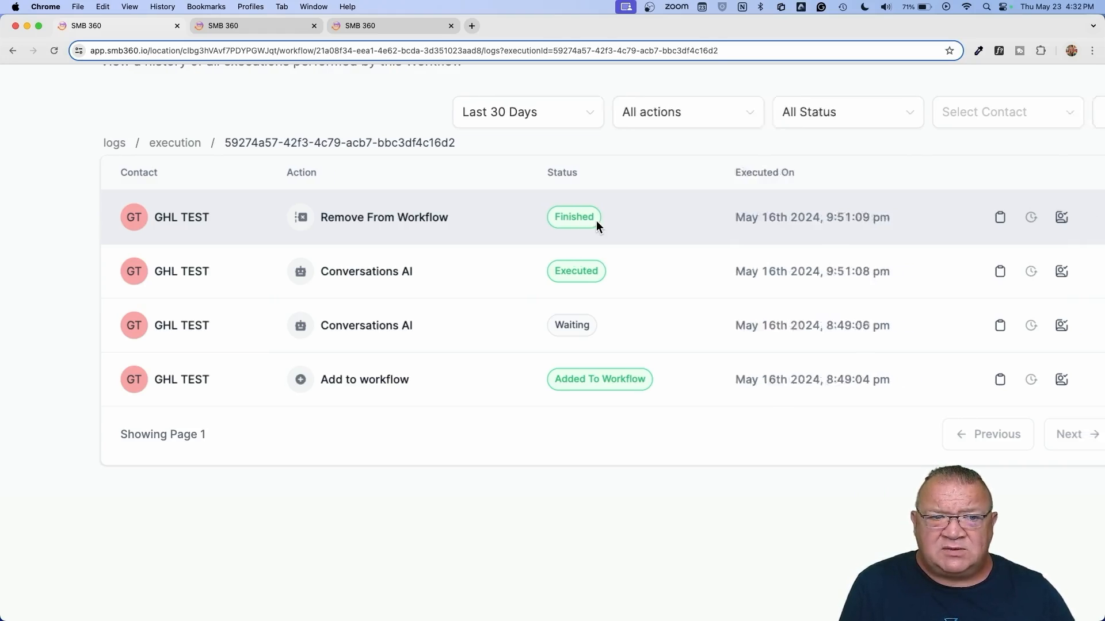
Step: Inspect the execution details of the Add to workflow entry, including its trigger name, and of the waiting Conversations AI entry
{"action": "scroll", "coordinate": [596, 220], "scroll_direction": "right", "scroll_amount": 5}
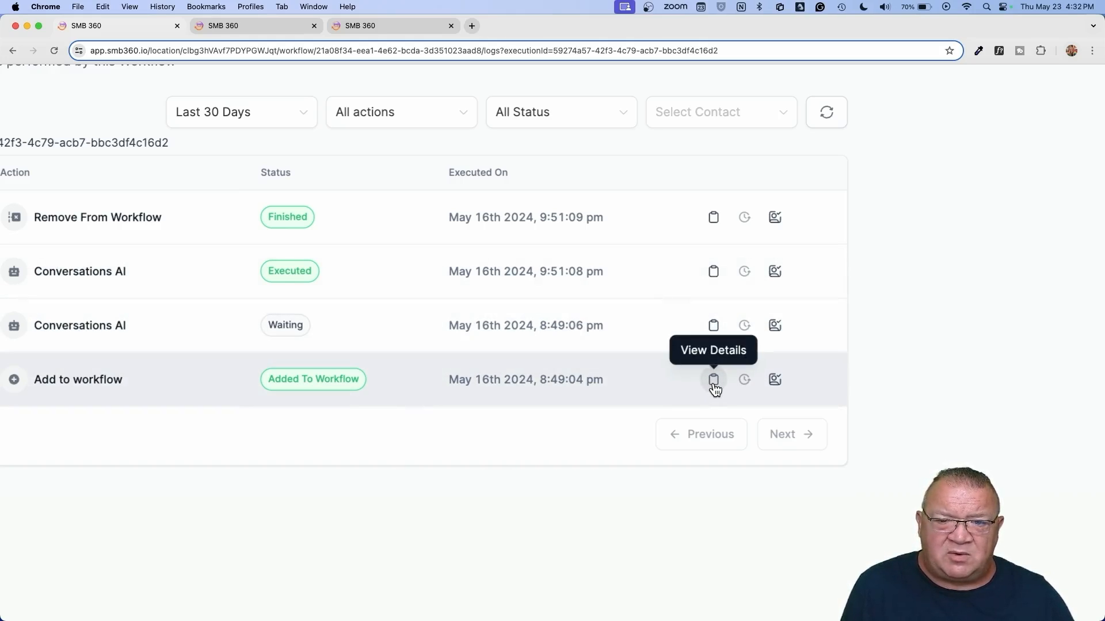
{"action": "left_click", "coordinate": [713, 381]}
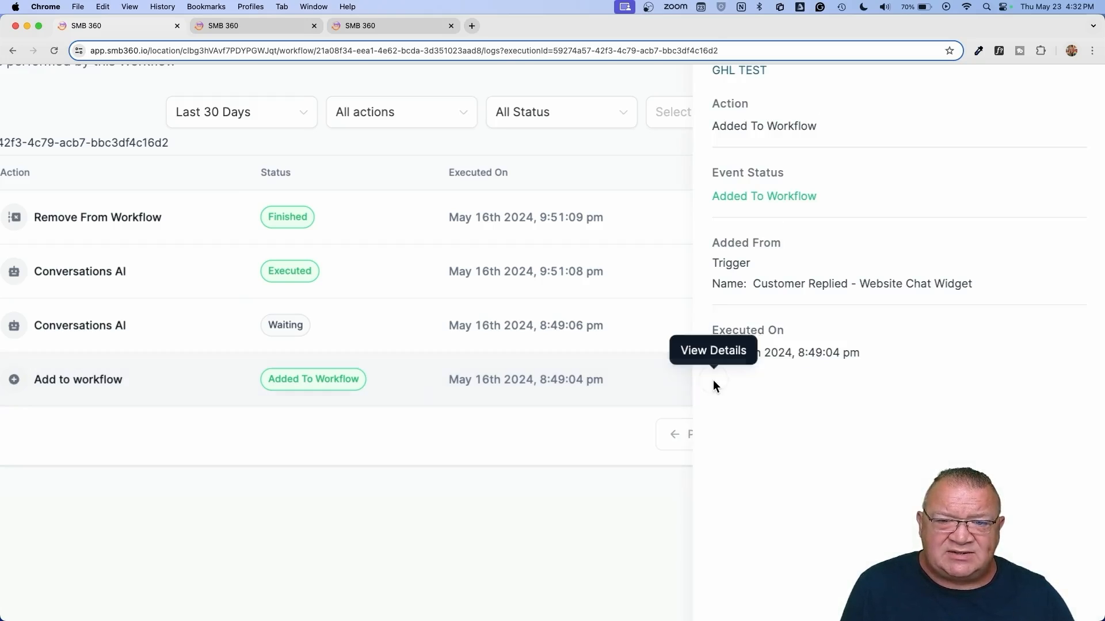
{"action": "scroll", "coordinate": [885, 353], "scroll_direction": "up", "scroll_amount": 3}
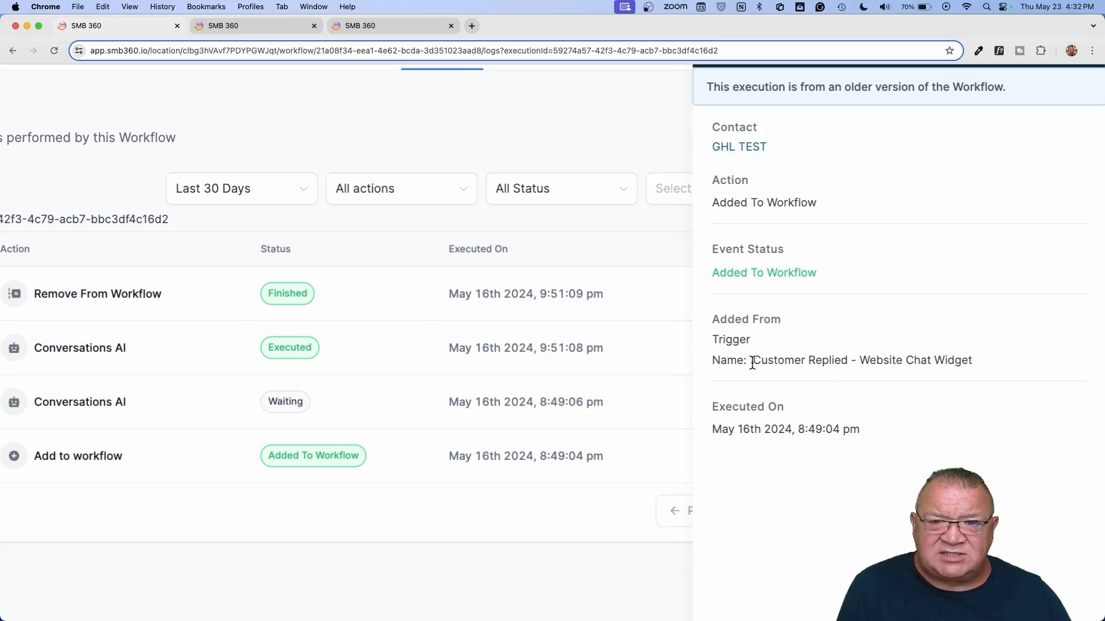
{"action": "left_click_drag", "start_coordinate": [752, 363], "coordinate": [950, 361]}
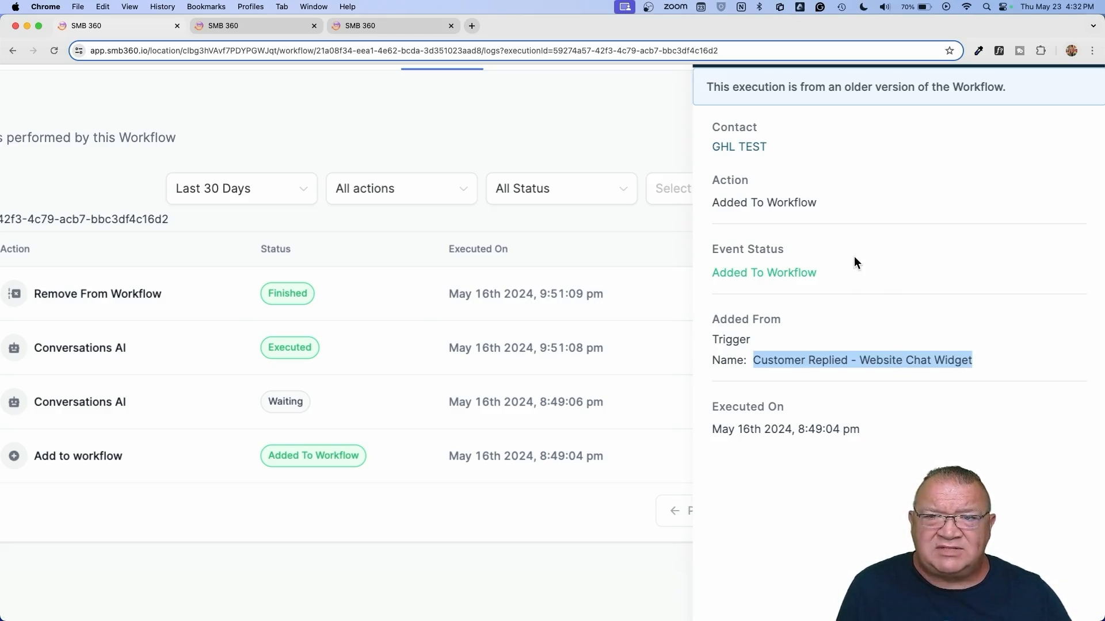
{"action": "scroll", "coordinate": [933, 230], "scroll_direction": "down", "scroll_amount": 3}
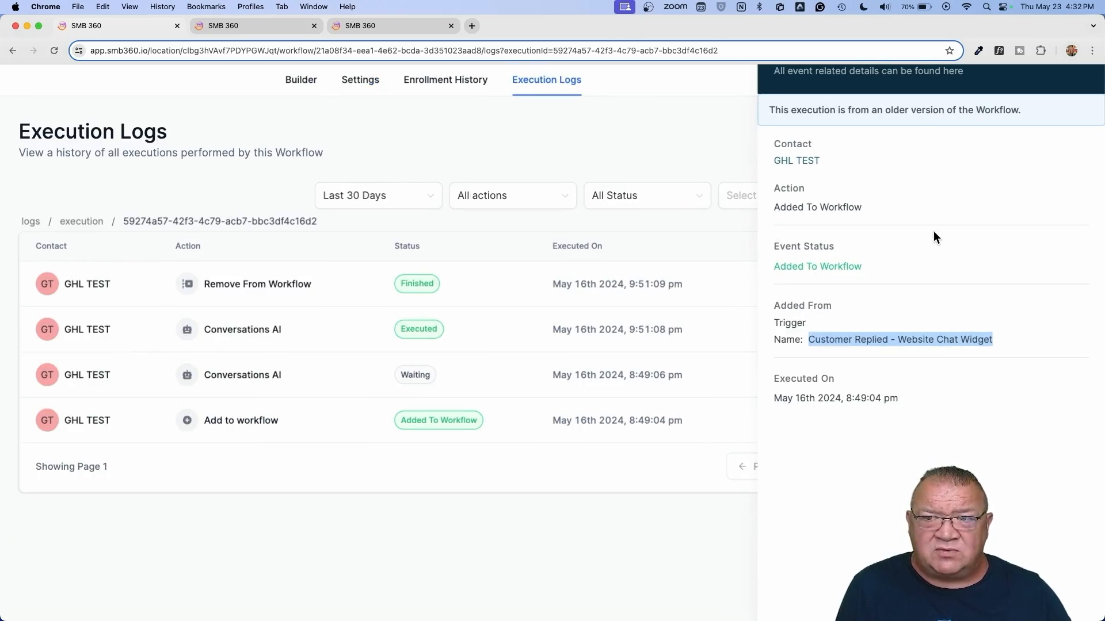
{"action": "scroll", "coordinate": [933, 230], "scroll_direction": "down", "scroll_amount": 2}
{"action": "left_click", "coordinate": [1083, 86]}
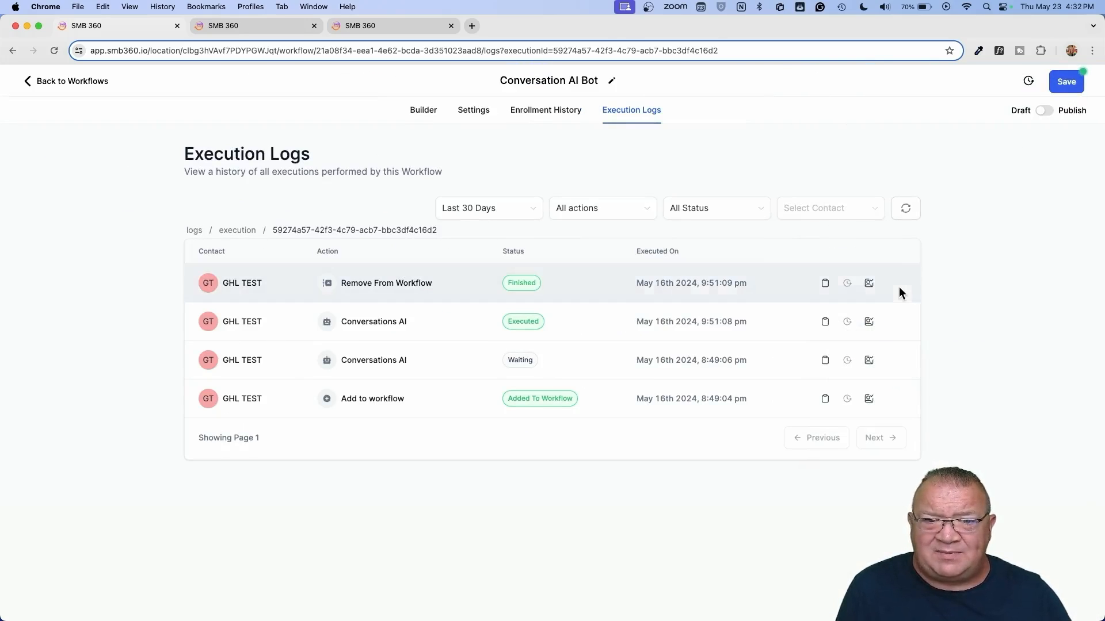
{"action": "left_click", "coordinate": [825, 360]}
{"action": "left_click", "coordinate": [1084, 86]}
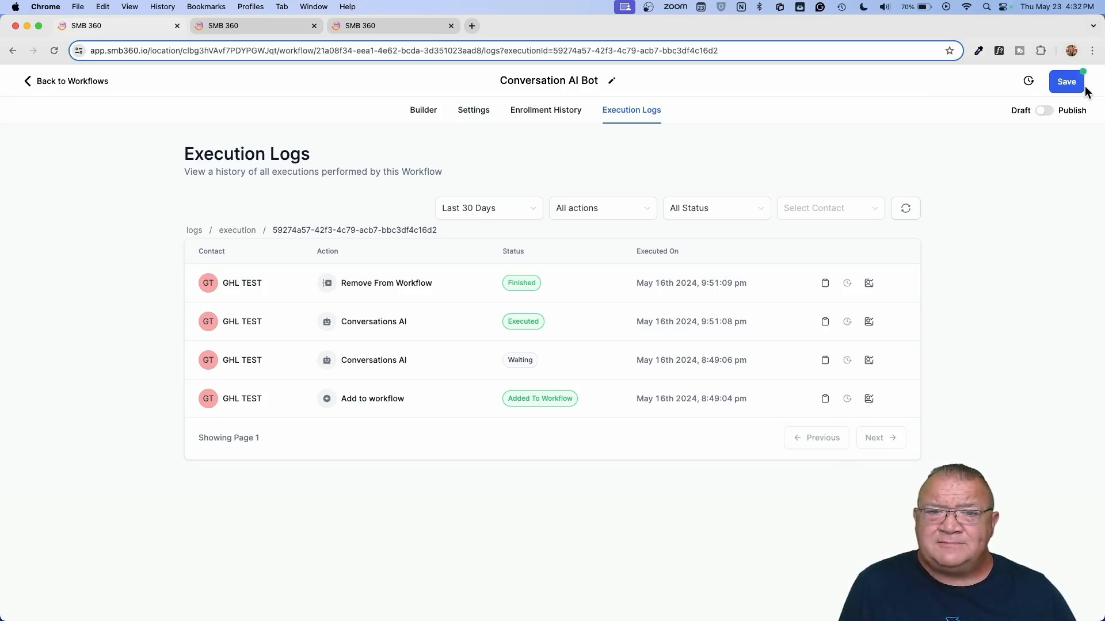
Step: Revisit the Enrollment History, view the Execution Logs for all contacts, and return to the workflow builder
{"action": "left_click", "coordinate": [527, 113]}
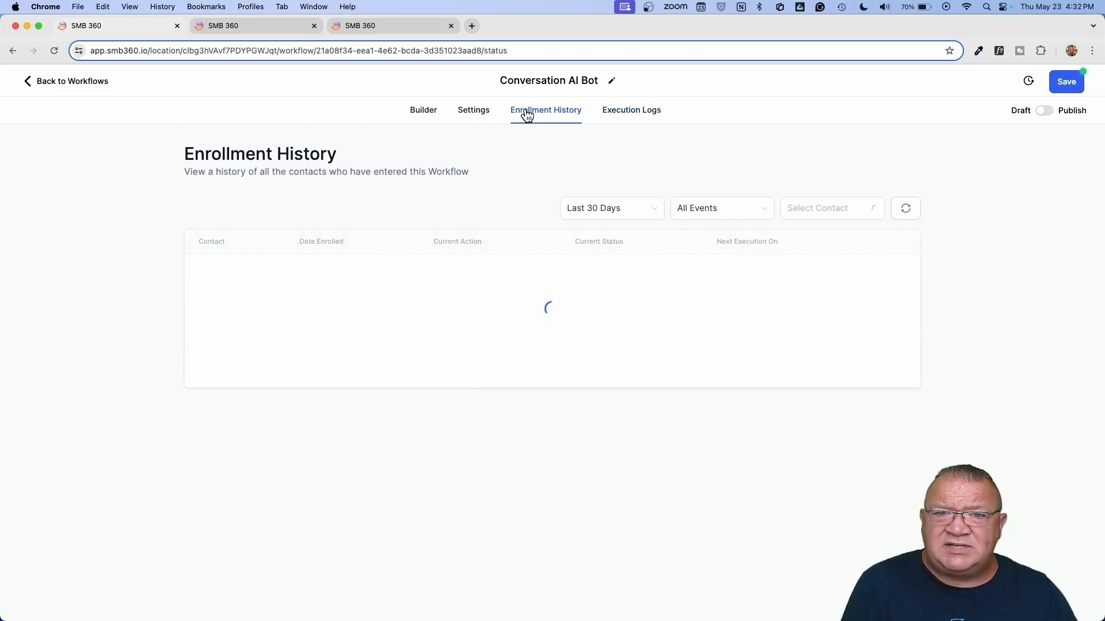
{"action": "left_click", "coordinate": [641, 115]}
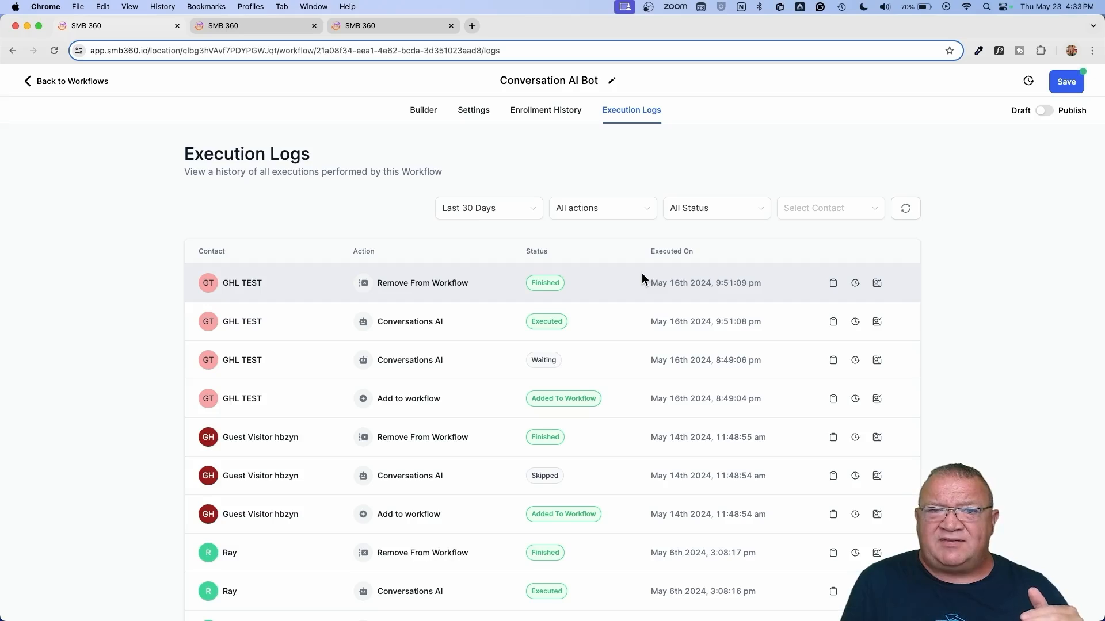
{"action": "left_click", "coordinate": [417, 110]}
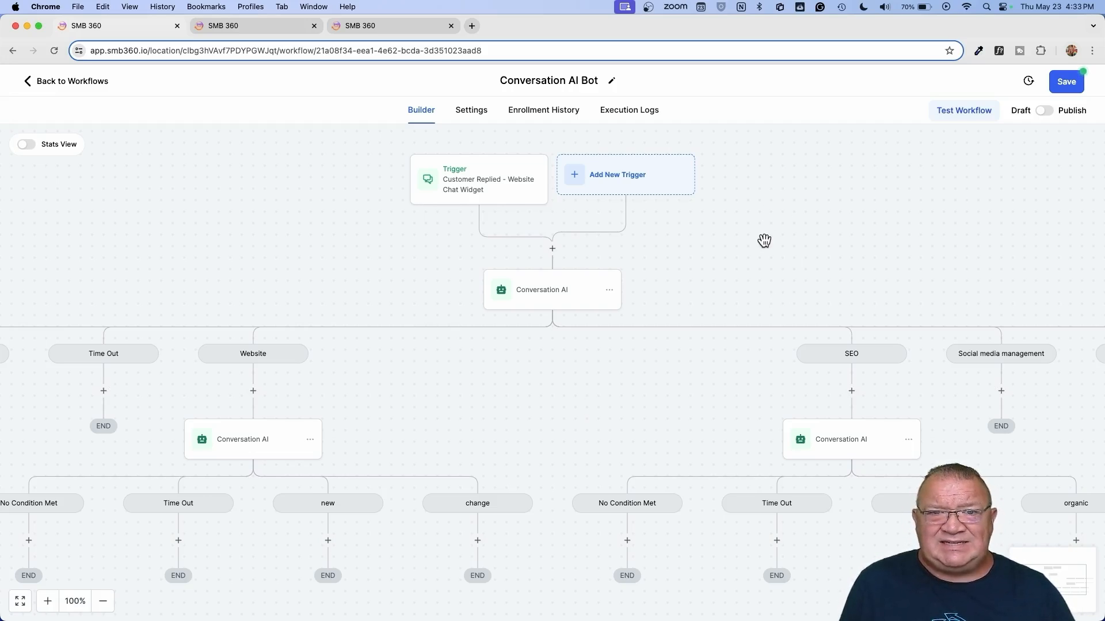
Step: Open the workflow's version history, discarding the unsaved changes, and look through the saved versions
{"action": "left_click", "coordinate": [1029, 84]}
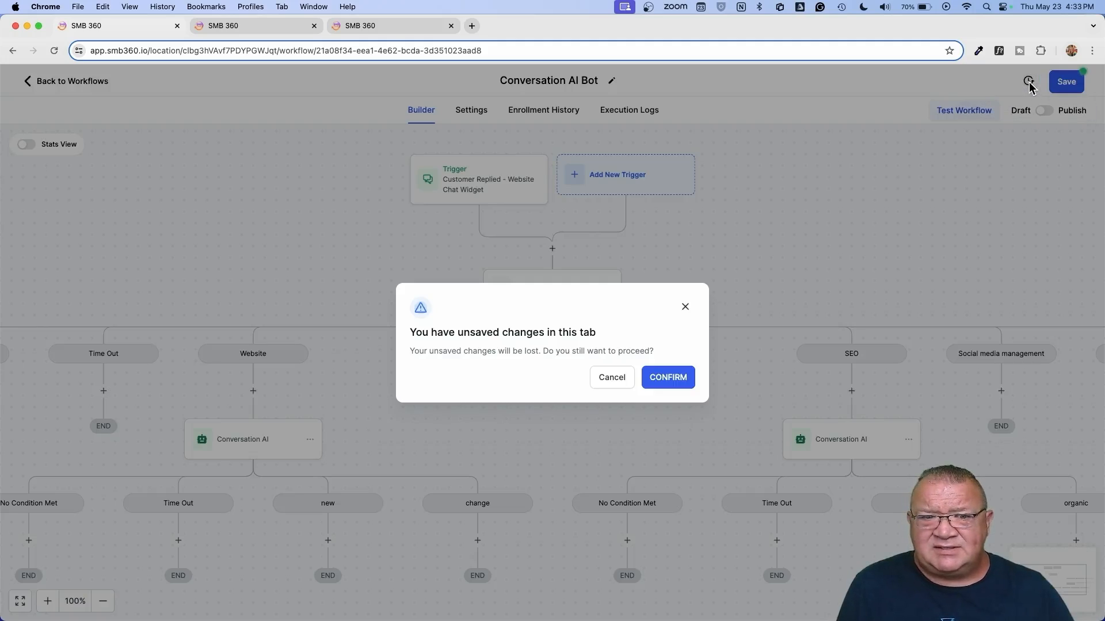
{"action": "left_click", "coordinate": [669, 377]}
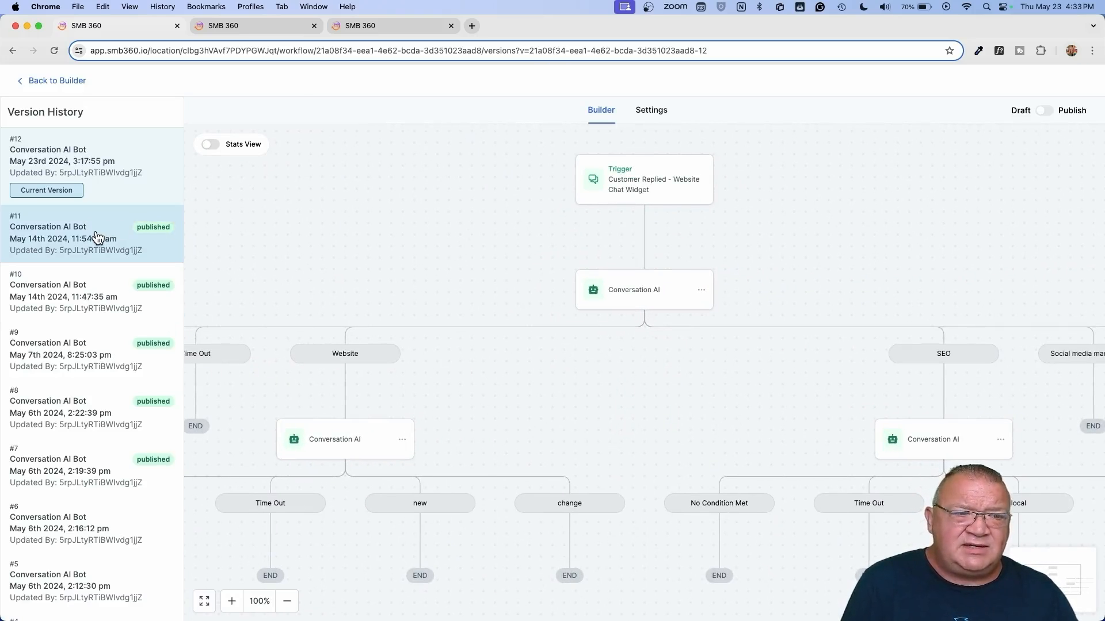
{"action": "scroll", "coordinate": [90, 204], "scroll_direction": "up", "scroll_amount": 5}
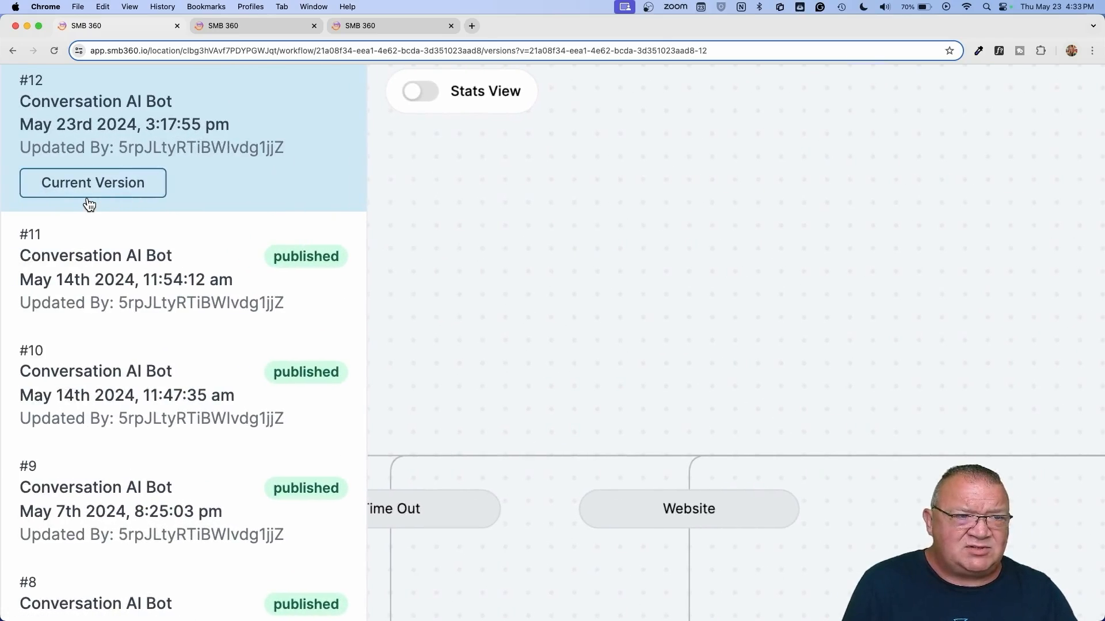
{"action": "scroll", "coordinate": [90, 204], "scroll_direction": "down", "scroll_amount": 4}
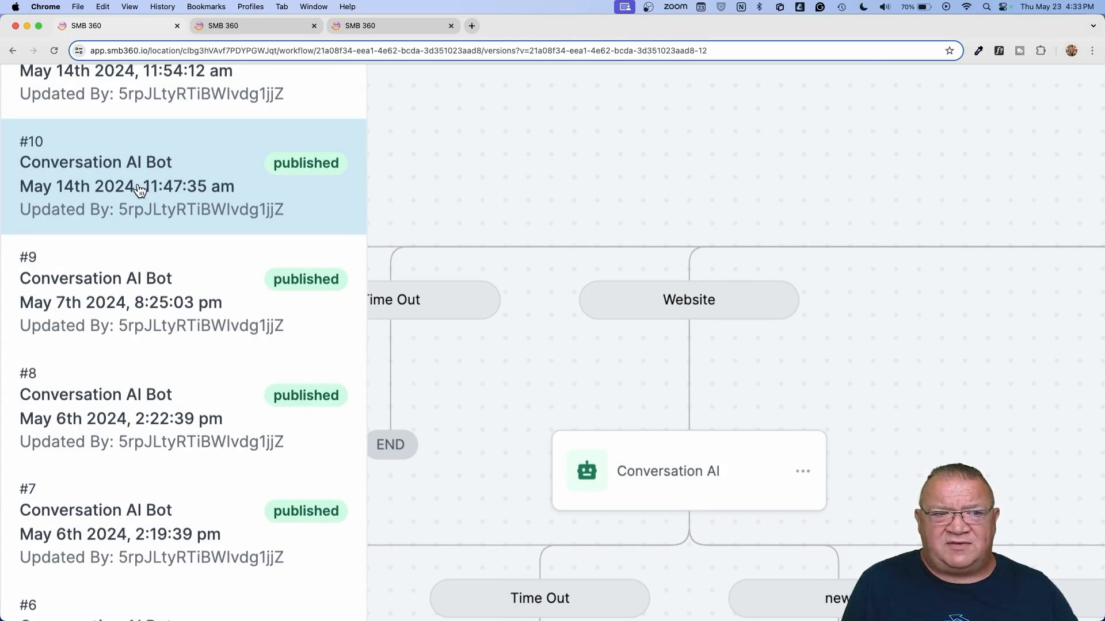
{"action": "scroll", "coordinate": [129, 322], "scroll_direction": "down", "scroll_amount": 5}
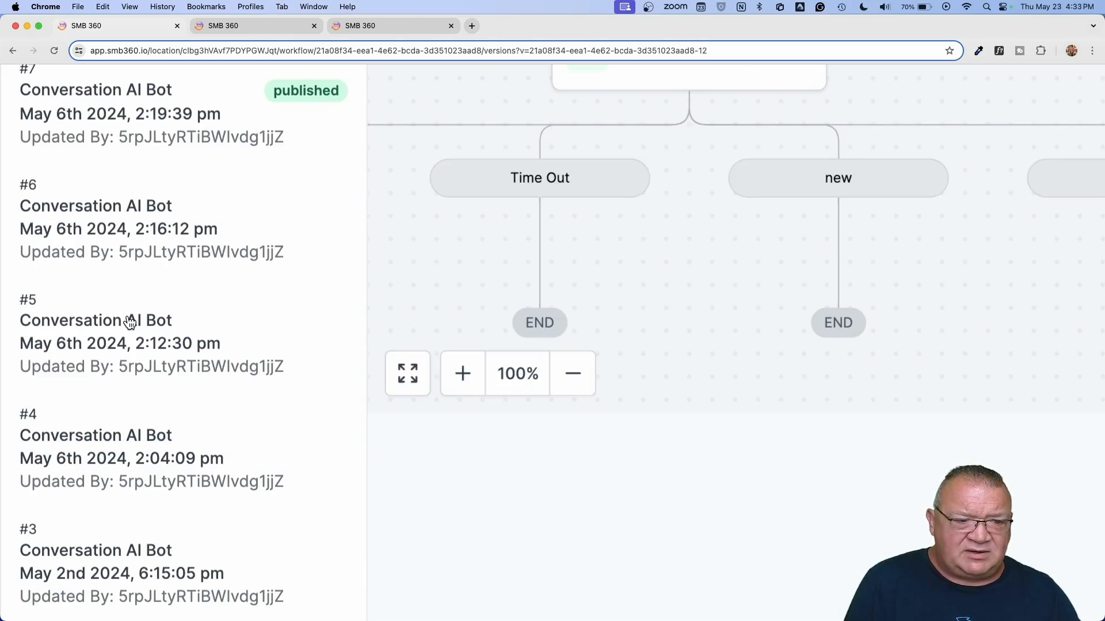
{"action": "scroll", "coordinate": [167, 538], "scroll_direction": "down", "scroll_amount": 3}
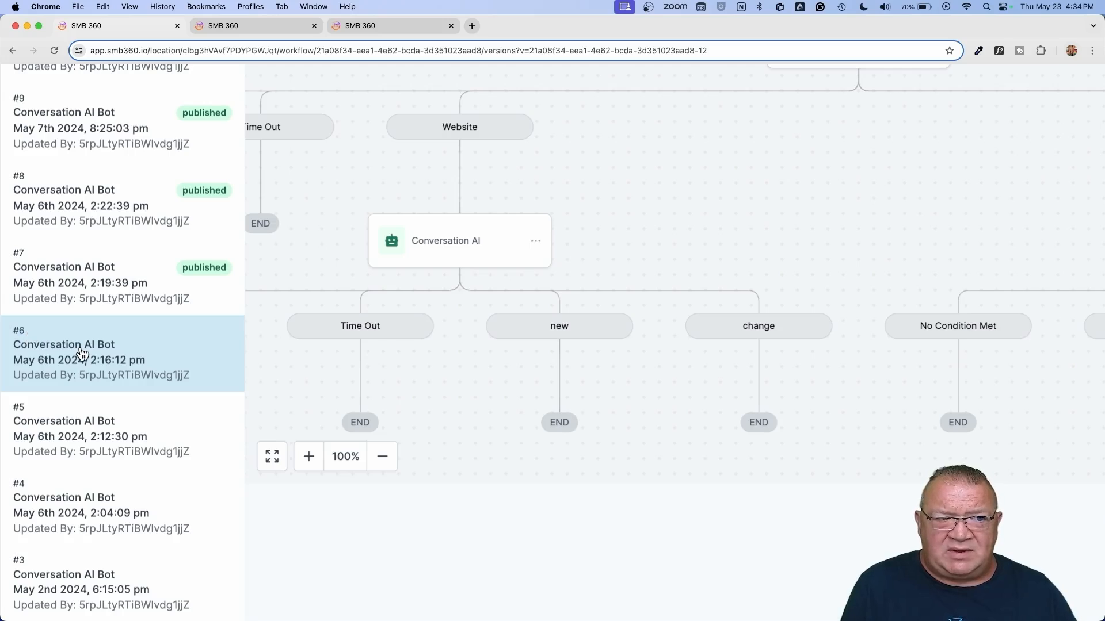
Step: Preview version #5 of the Conversation AI Bot workflow and examine its trigger and branches
{"action": "left_click", "coordinate": [111, 442]}
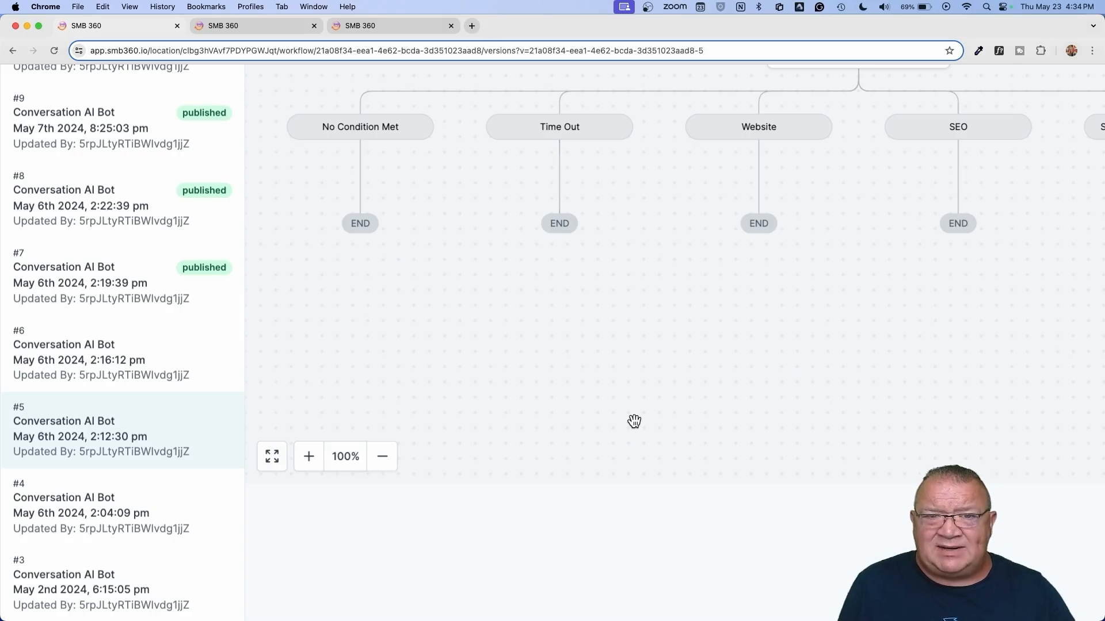
{"action": "scroll", "coordinate": [634, 421], "scroll_direction": "up", "scroll_amount": 8}
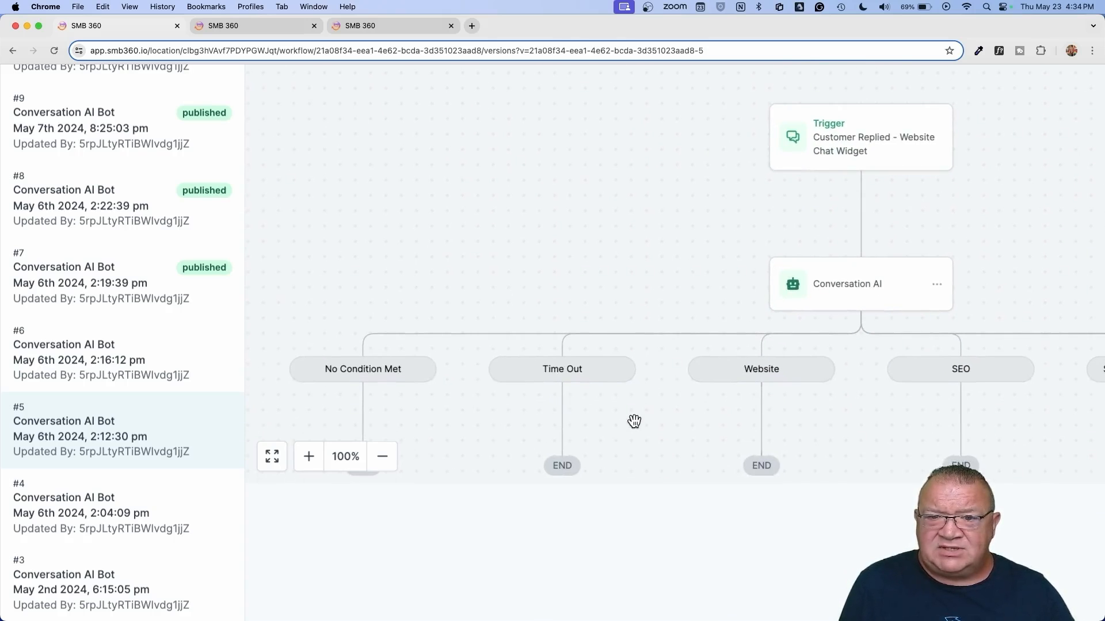
Step: Look over the remaining branches of version #5, and preview version #6 of the Conversation AI Bot workflow
{"action": "scroll", "coordinate": [634, 421], "scroll_direction": "down", "scroll_amount": 5}
{"action": "scroll", "coordinate": [634, 421], "scroll_direction": "right", "scroll_amount": 10}
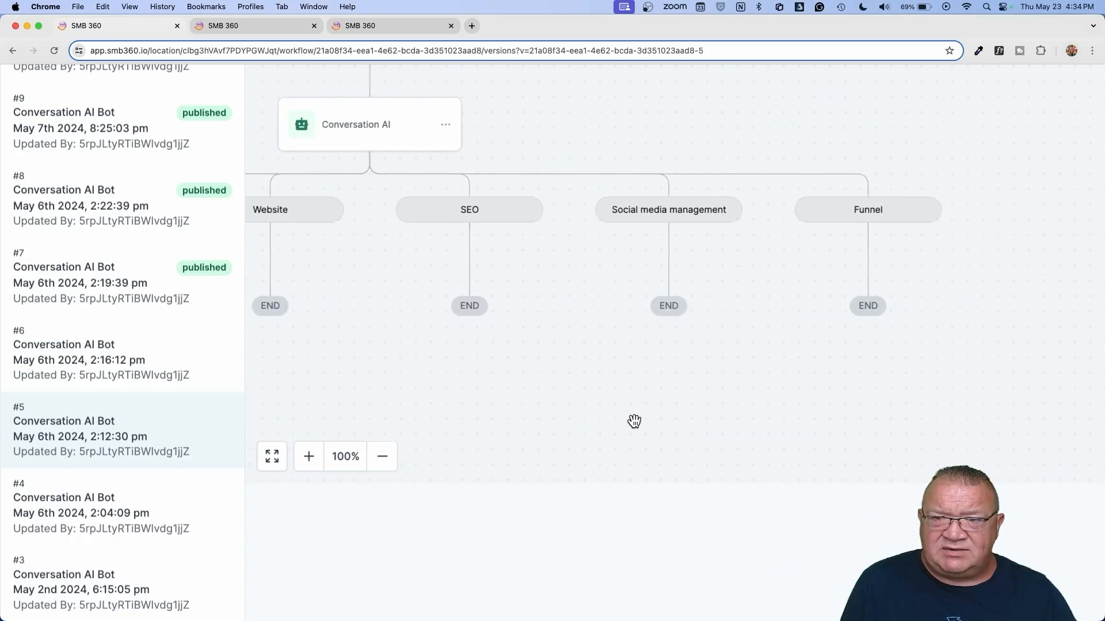
{"action": "scroll", "coordinate": [634, 421], "scroll_direction": "left", "scroll_amount": 5}
{"action": "left_click", "coordinate": [81, 370]}
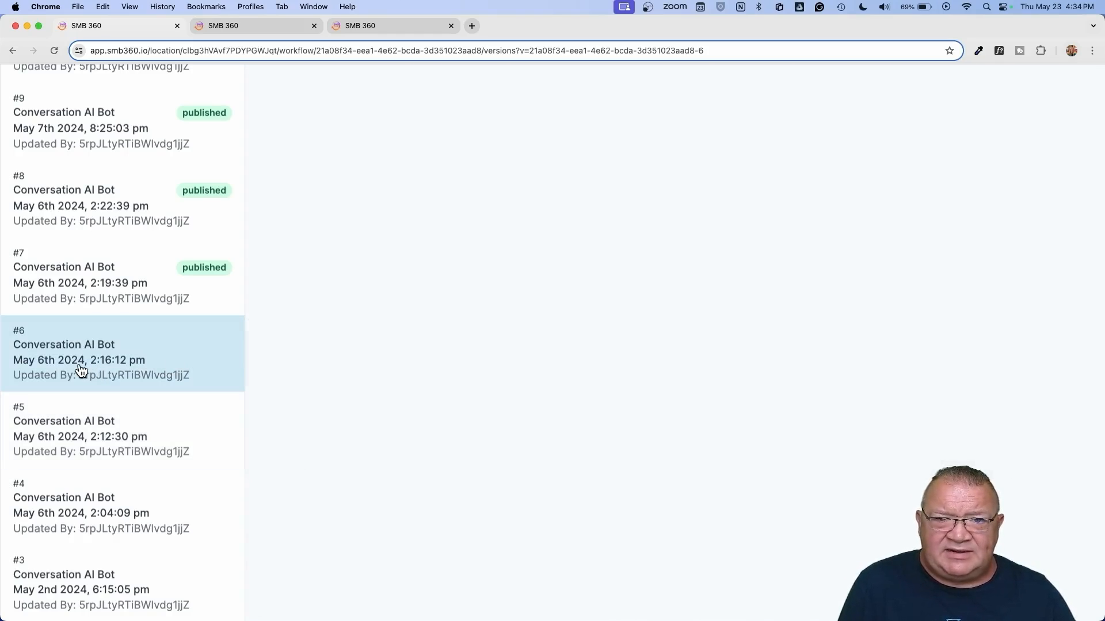
{"action": "scroll", "coordinate": [394, 247], "scroll_direction": "up", "scroll_amount": 4}
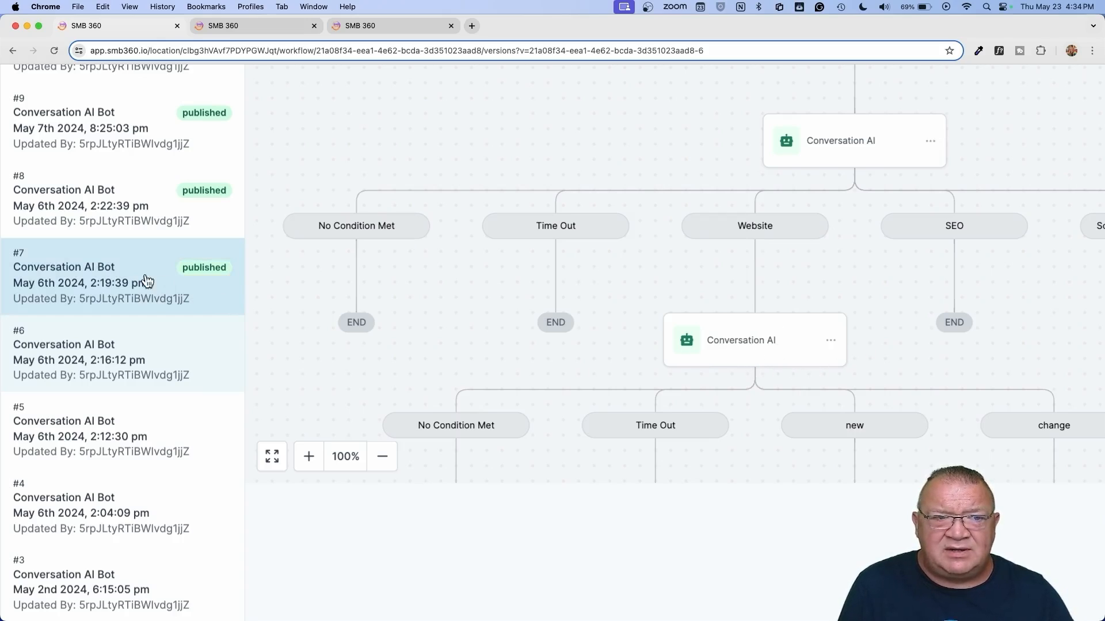
Step: Preview version #7 of the workflow, look through the version history list, and return to the builder
{"action": "left_click", "coordinate": [69, 283]}
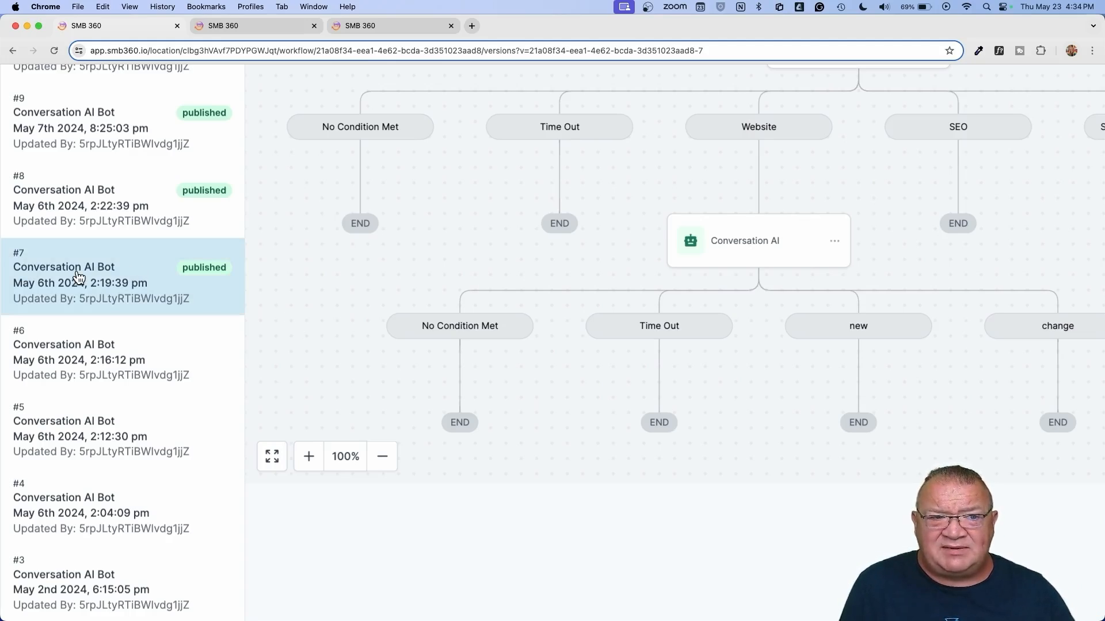
{"action": "scroll", "coordinate": [79, 279], "scroll_direction": "up", "scroll_amount": 3}
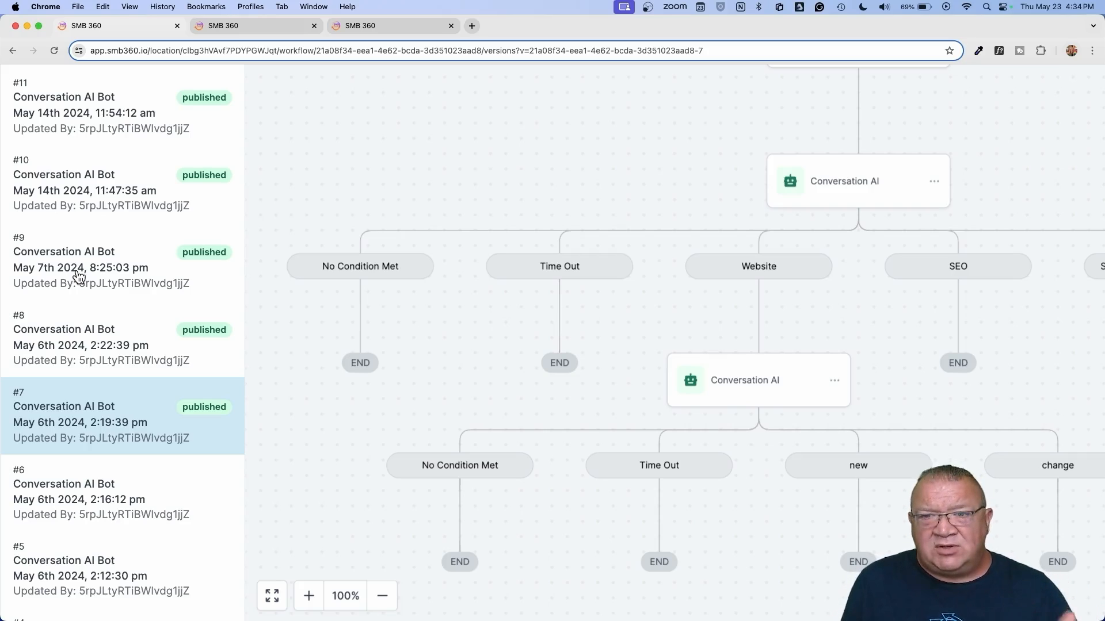
{"action": "scroll", "coordinate": [501, 284], "scroll_direction": "down", "scroll_amount": 5}
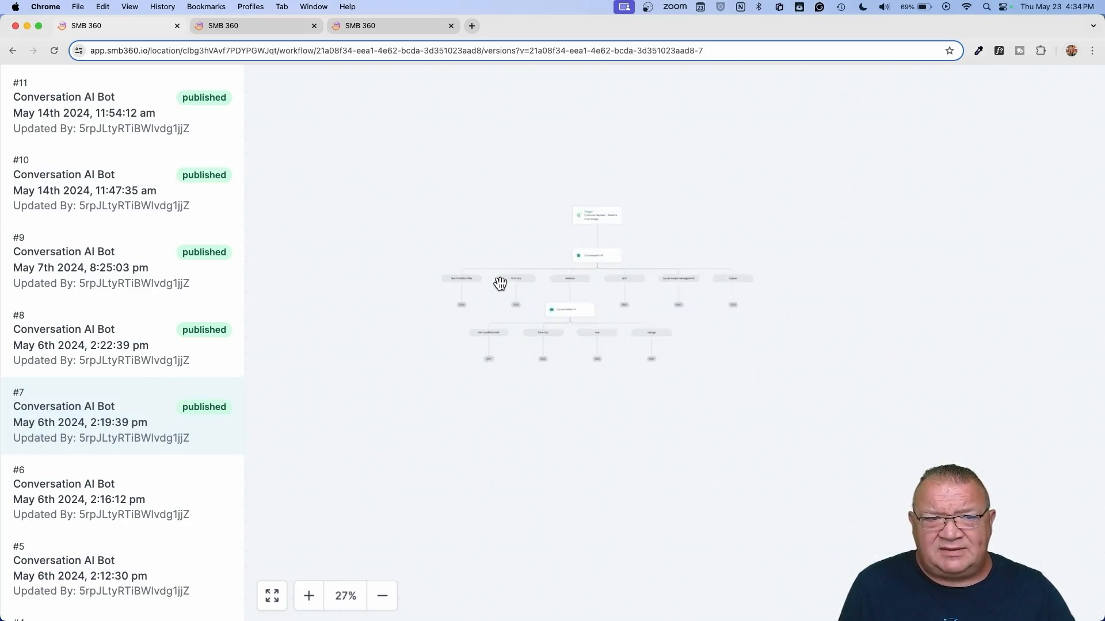
{"action": "scroll", "coordinate": [158, 192], "scroll_direction": "up", "scroll_amount": 3}
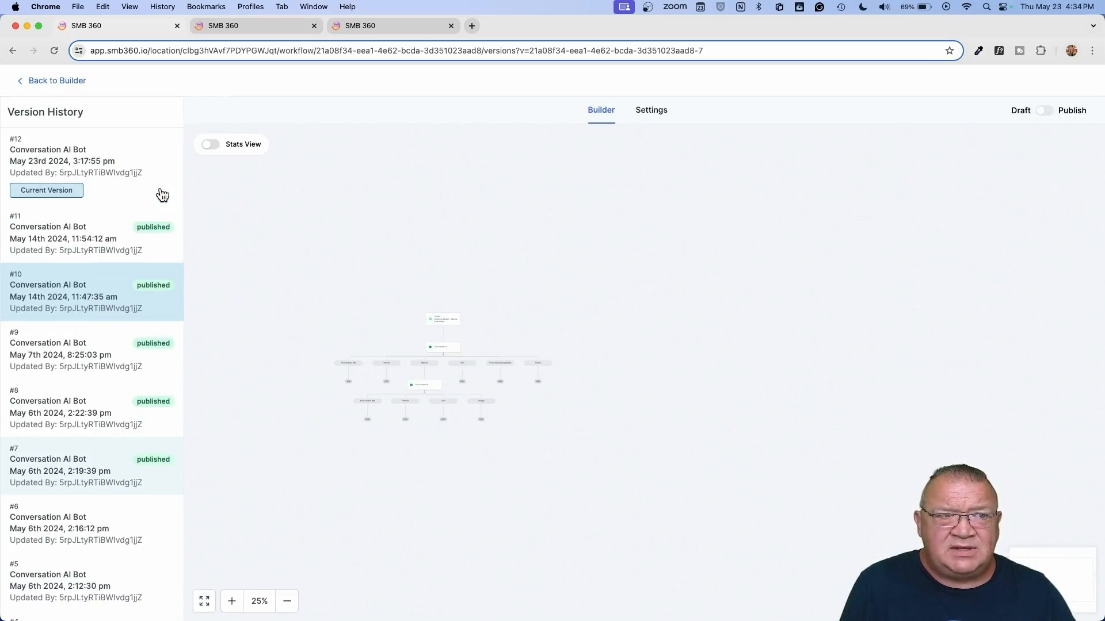
{"action": "left_click", "coordinate": [49, 81]}
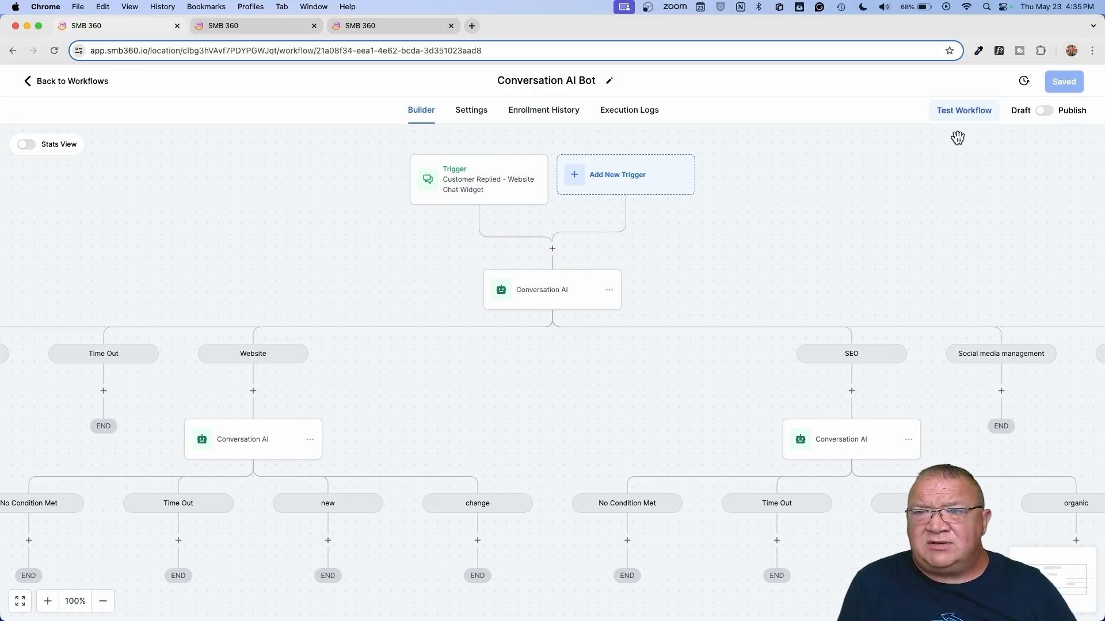
Step: Open the workflow's test option, browse the contacts available for a test run, and close it without choosing one
{"action": "scroll", "coordinate": [958, 138], "scroll_direction": "up", "scroll_amount": 5}
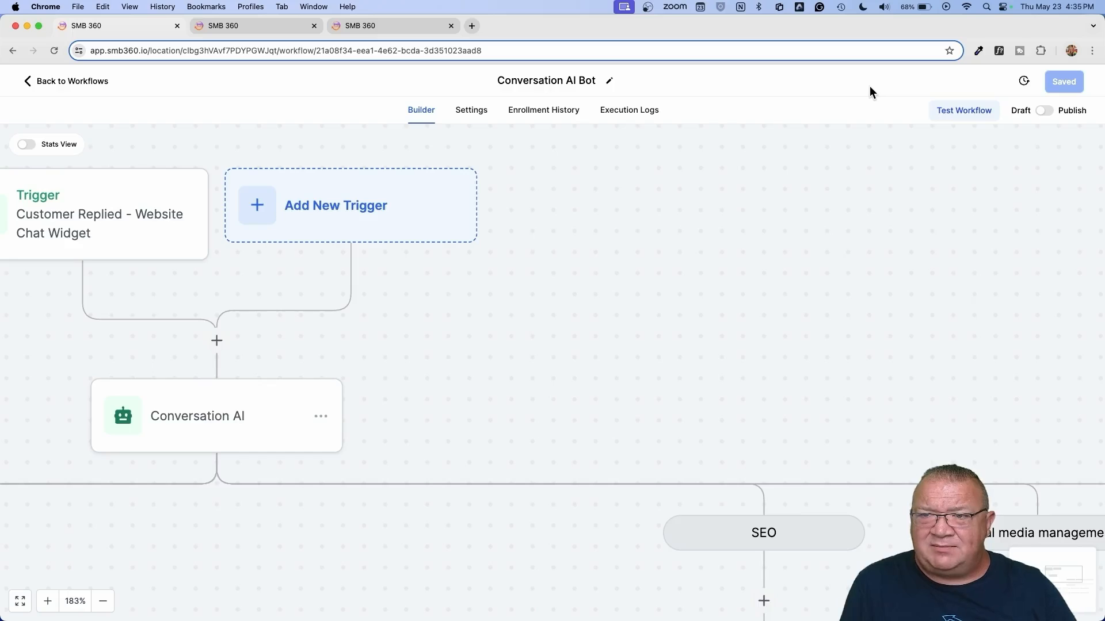
{"action": "scroll", "coordinate": [869, 85], "scroll_direction": "up", "scroll_amount": 5}
{"action": "scroll", "coordinate": [869, 85], "scroll_direction": "right", "scroll_amount": 4}
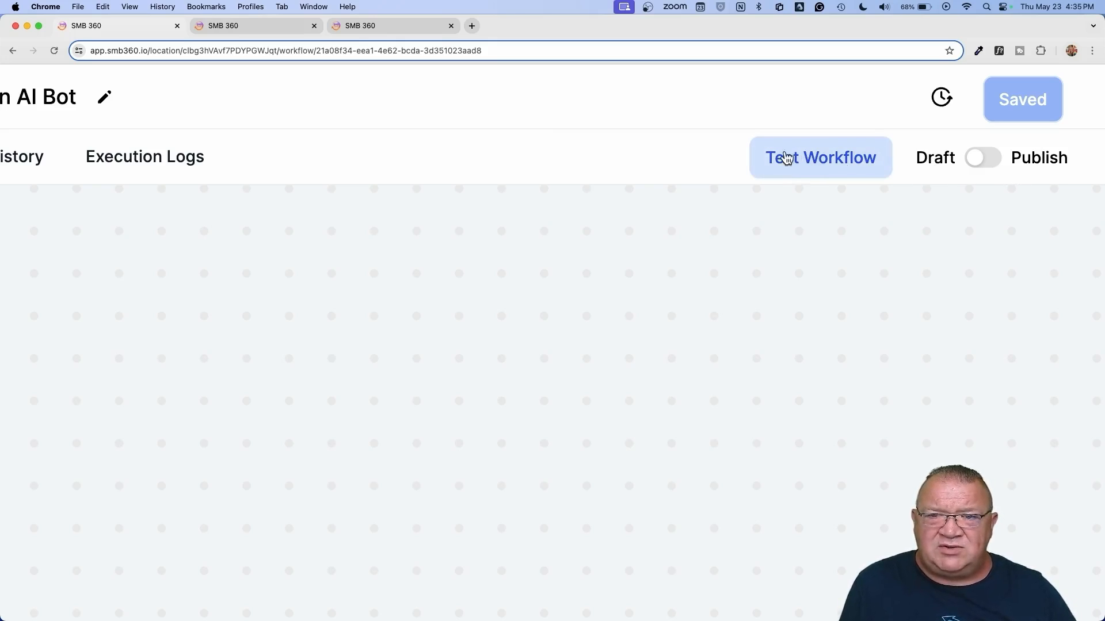
{"action": "scroll", "coordinate": [658, 144], "scroll_direction": "down", "scroll_amount": 5}
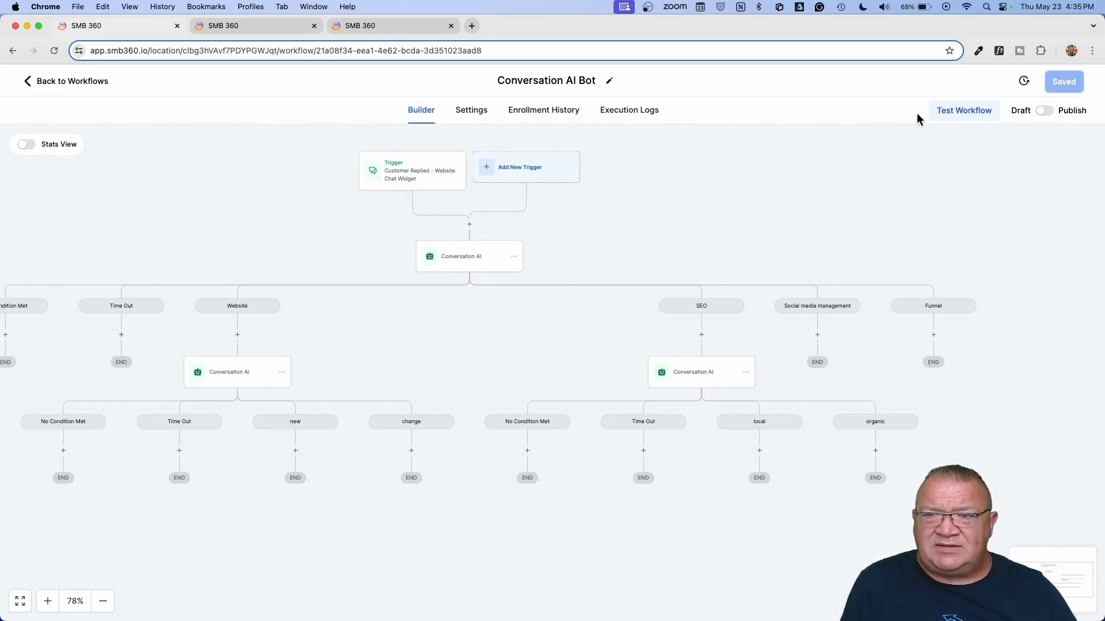
{"action": "left_click", "coordinate": [959, 115]}
{"action": "left_click", "coordinate": [826, 229]}
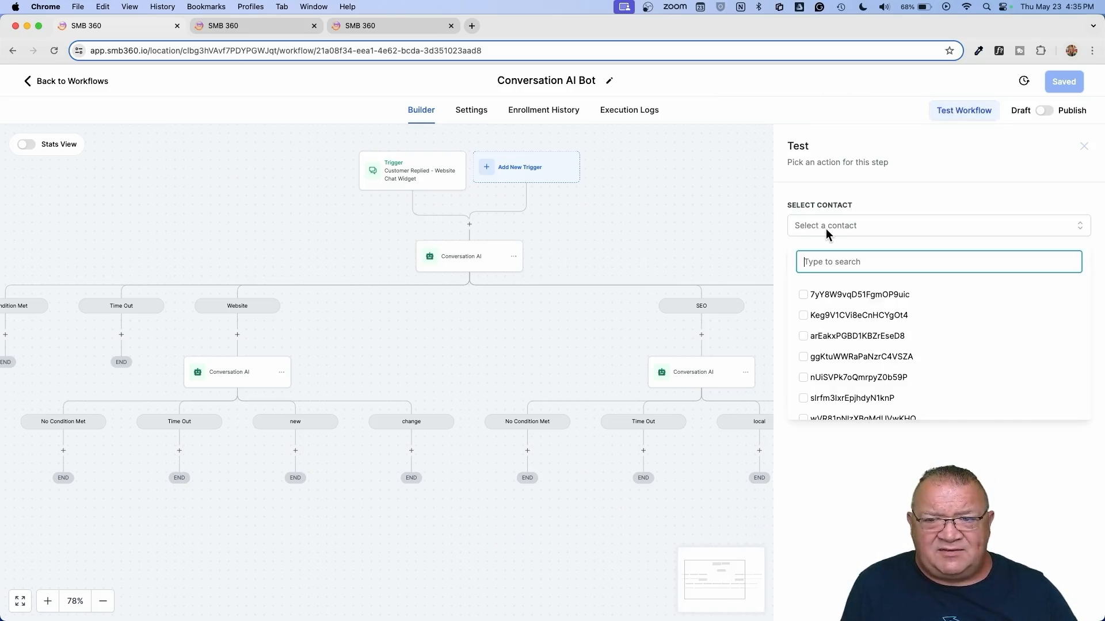
{"action": "scroll", "coordinate": [961, 367], "scroll_direction": "down", "scroll_amount": 2}
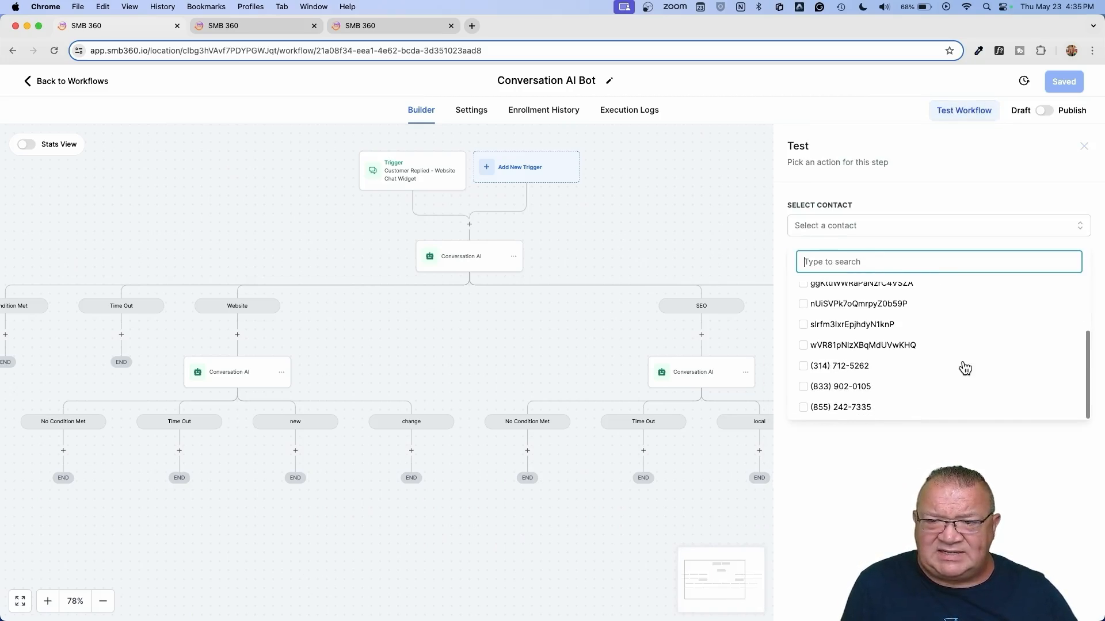
{"action": "left_click", "coordinate": [1006, 190]}
{"action": "left_click", "coordinate": [1084, 146]}
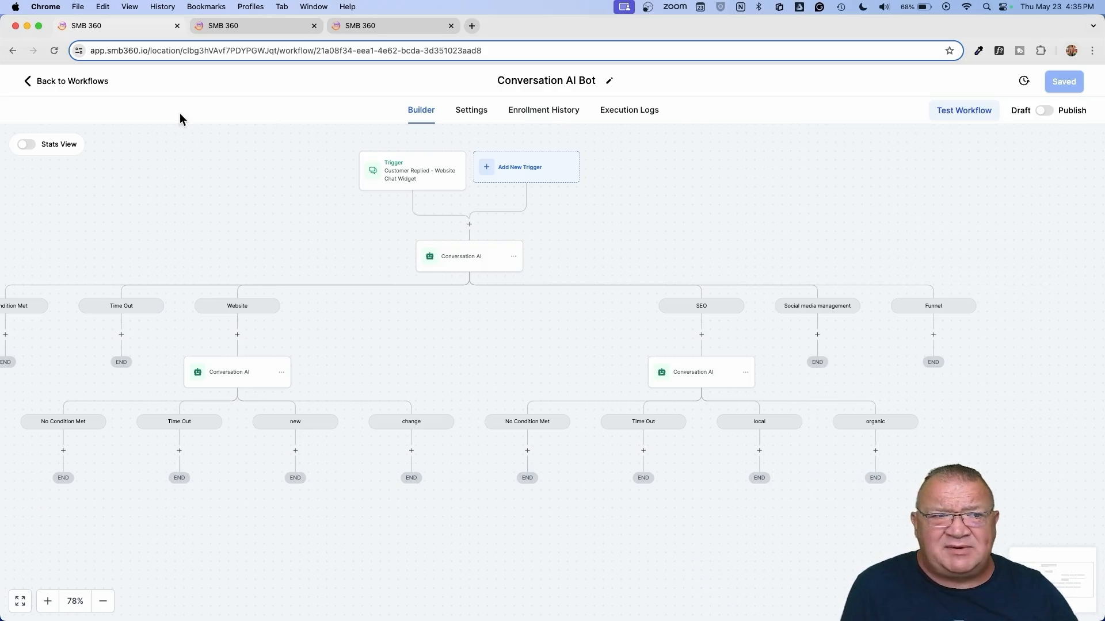
Step: Leave the Conversation AI Bot workflow and open the Automation Masterclass workflow from the Automation Workflows folder
{"action": "left_click", "coordinate": [56, 83]}
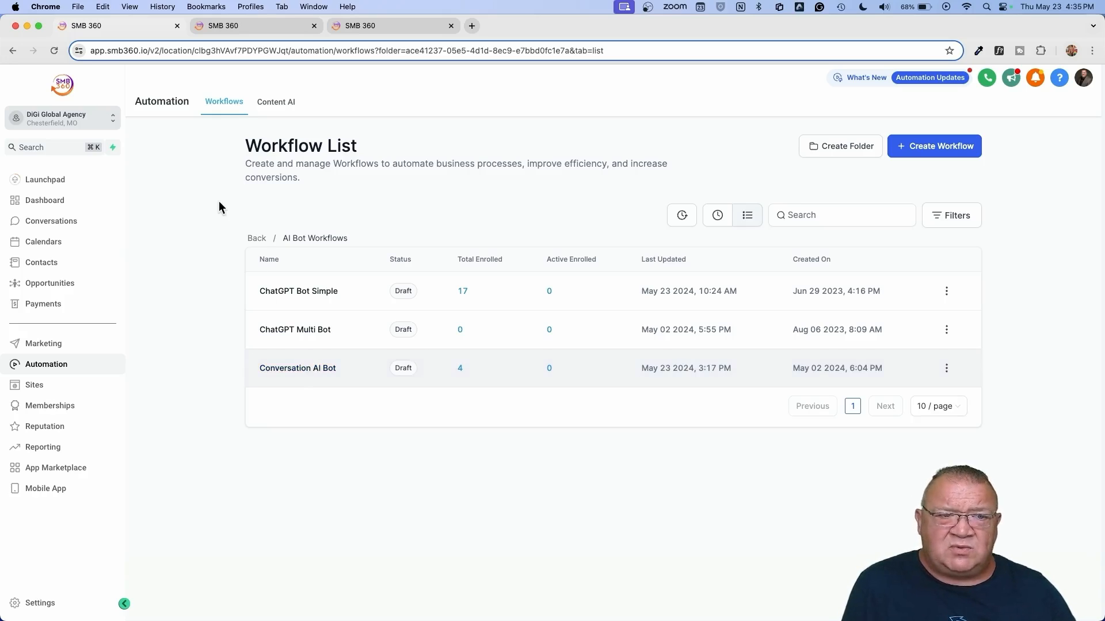
{"action": "left_click", "coordinate": [257, 239]}
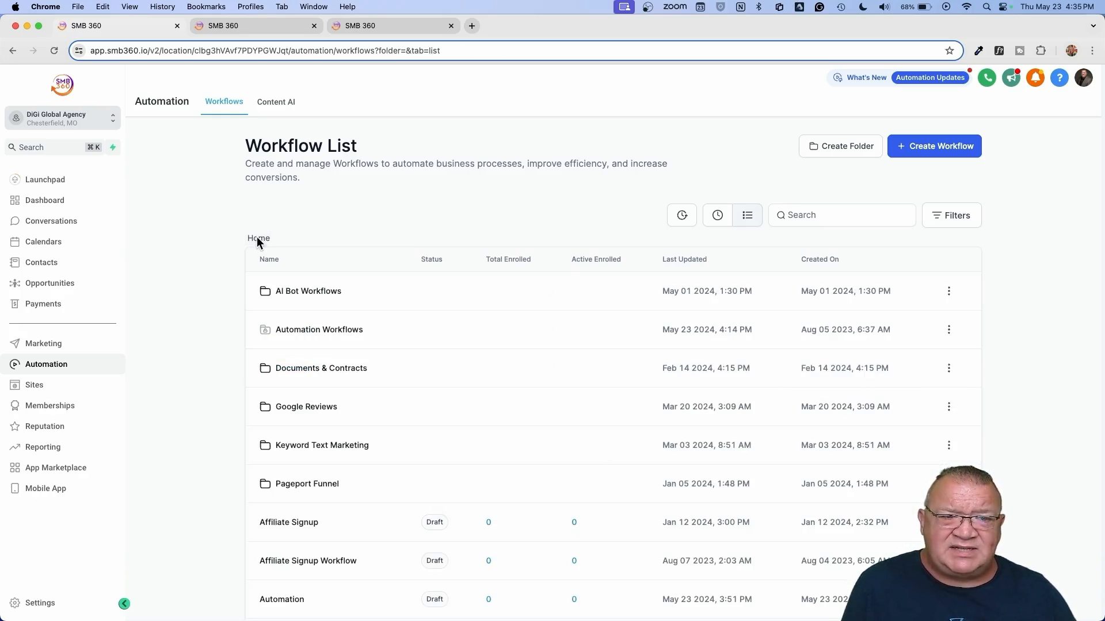
{"action": "left_click", "coordinate": [315, 332]}
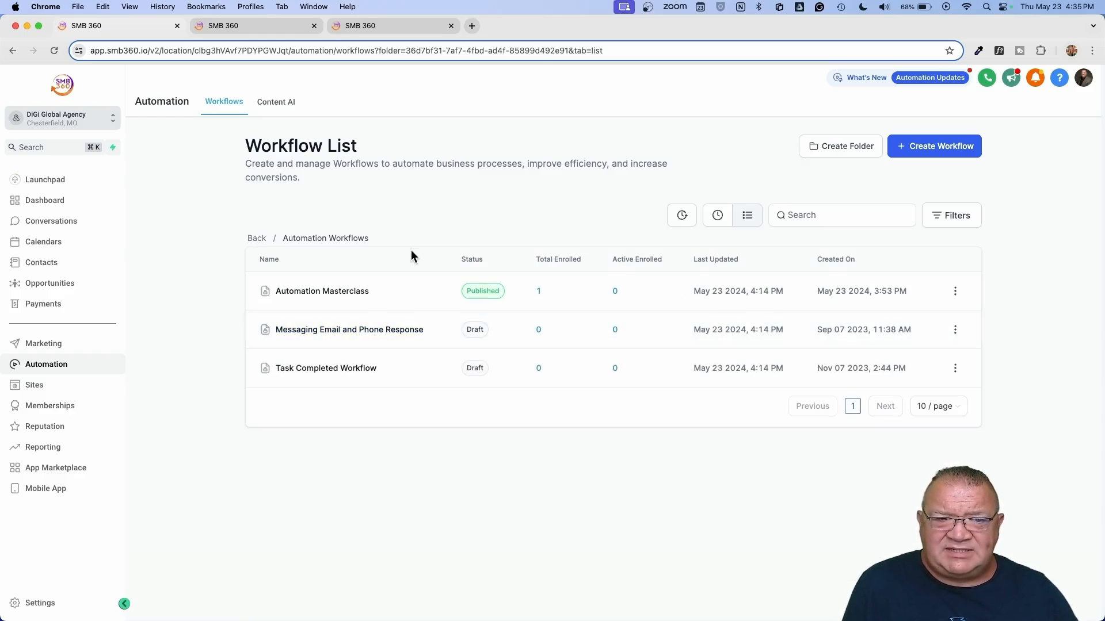
{"action": "left_click", "coordinate": [329, 293]}
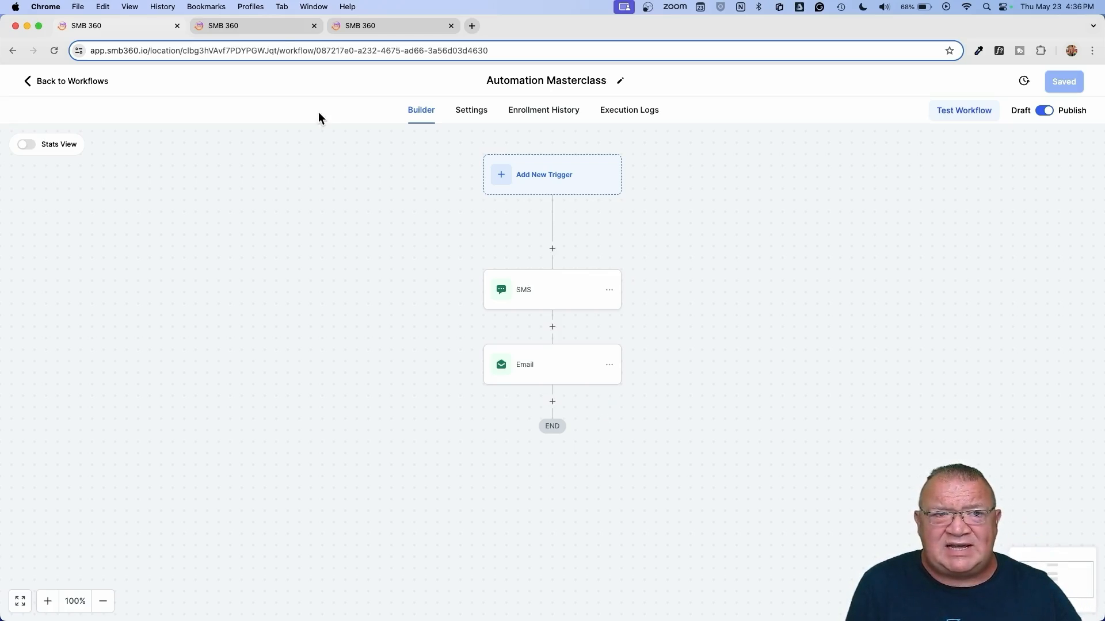
Step: Close the browser tab with the test contact's record and return to the Automation Masterclass workflow
{"action": "left_click", "coordinate": [353, 28]}
{"action": "left_click", "coordinate": [297, 28]}
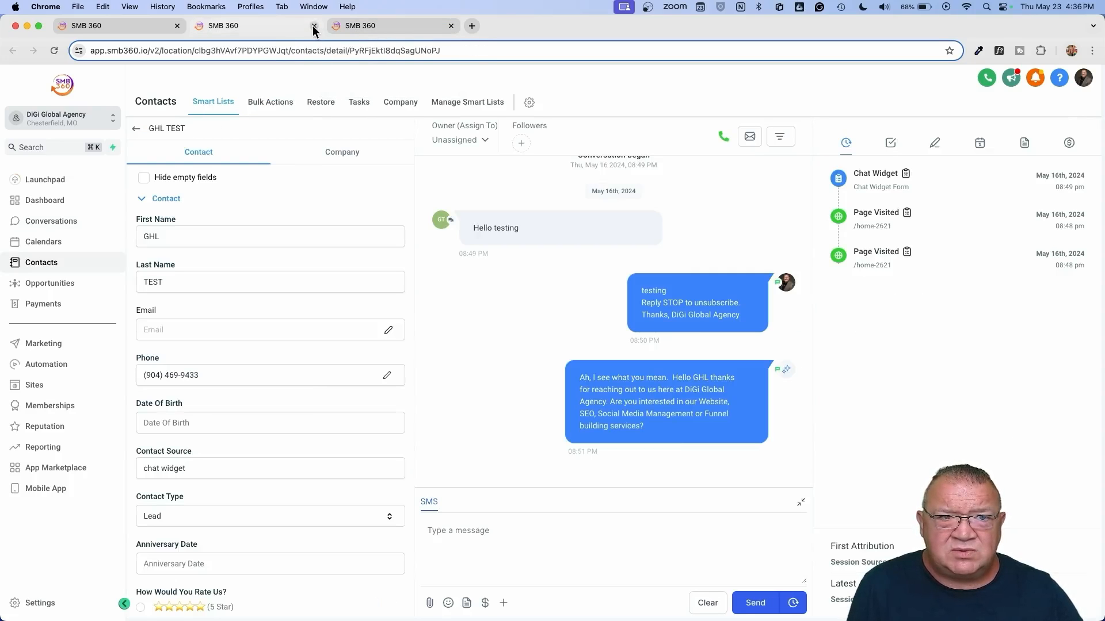
{"action": "left_click", "coordinate": [313, 25]}
{"action": "left_click", "coordinate": [138, 26]}
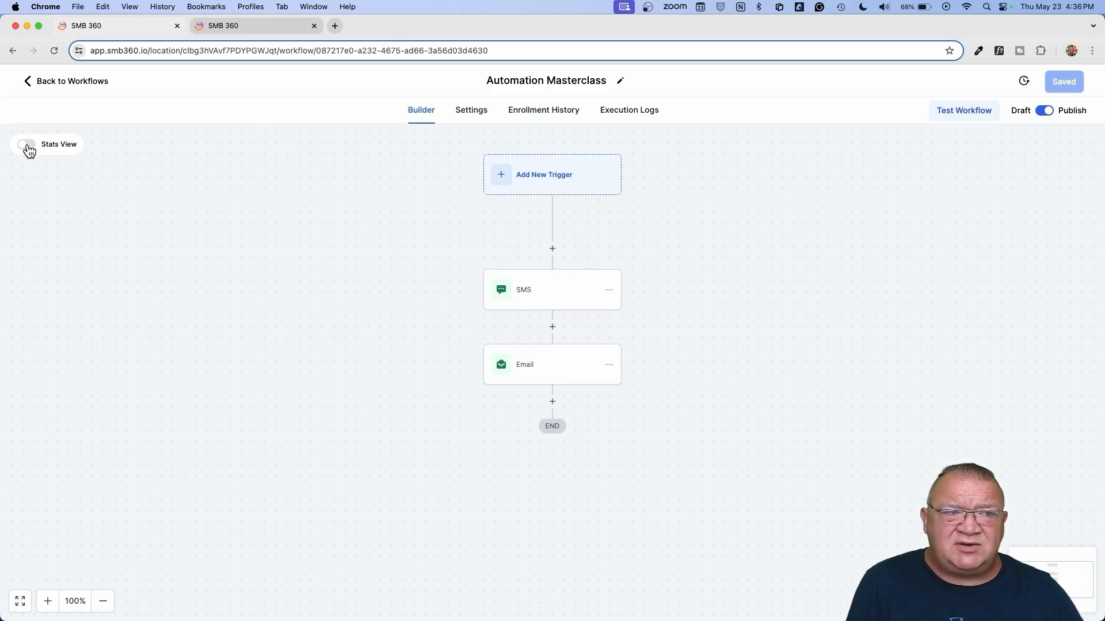
Step: Turn on Stats View and examine the delivery statistics of the SMS and Email actions
{"action": "left_click", "coordinate": [26, 145]}
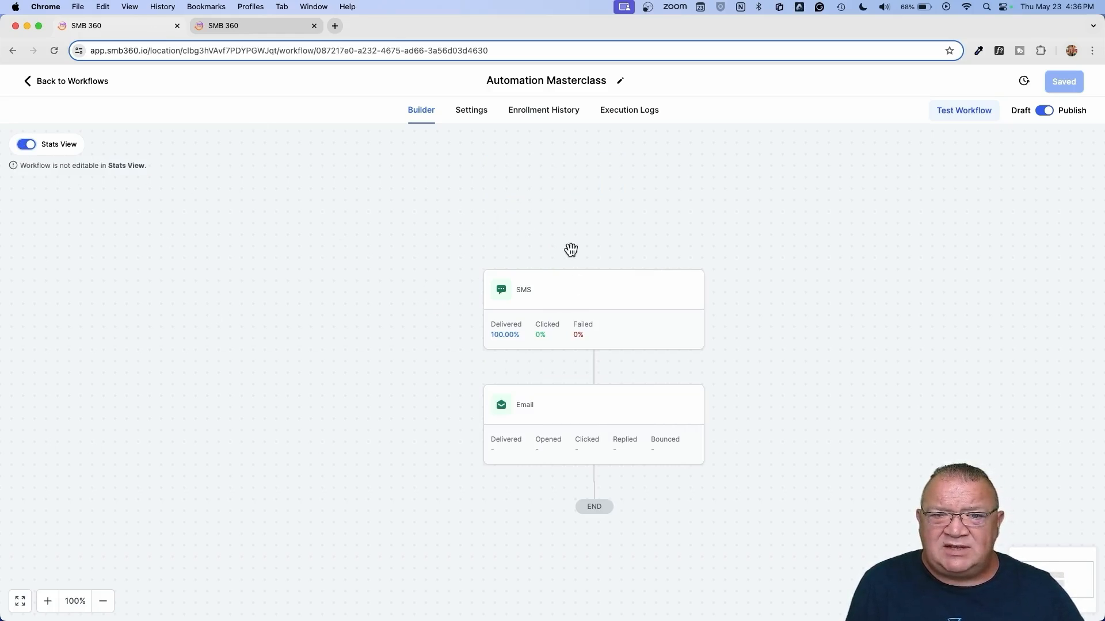
{"action": "scroll", "coordinate": [521, 345], "scroll_direction": "up", "scroll_amount": 5}
{"action": "scroll", "coordinate": [522, 345], "scroll_direction": "down", "scroll_amount": 4}
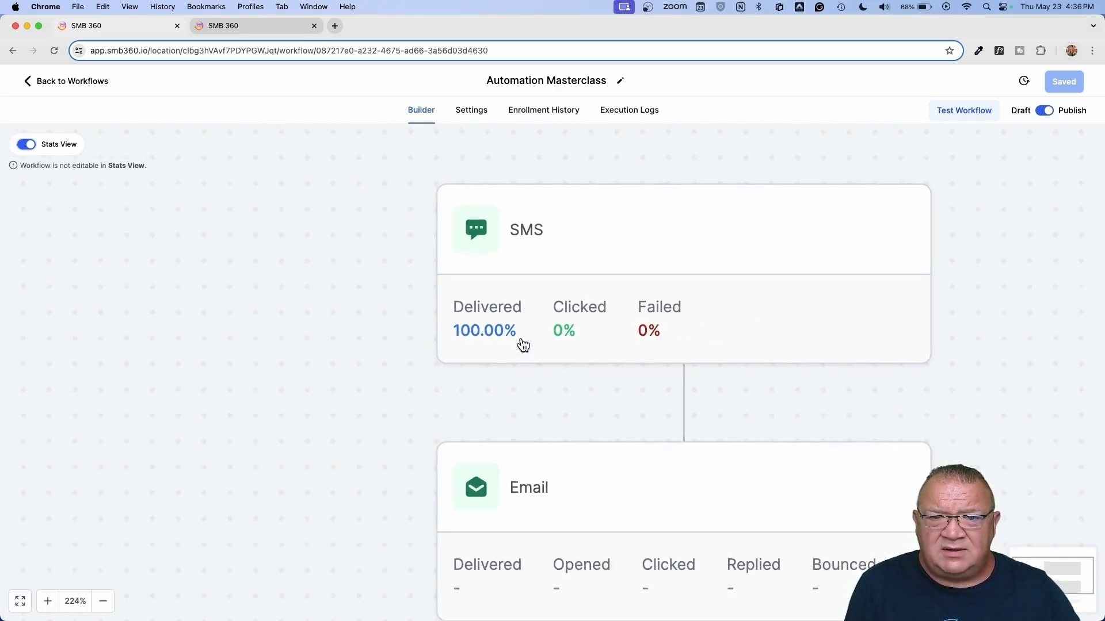
{"action": "scroll", "coordinate": [522, 339], "scroll_direction": "down", "scroll_amount": 1}
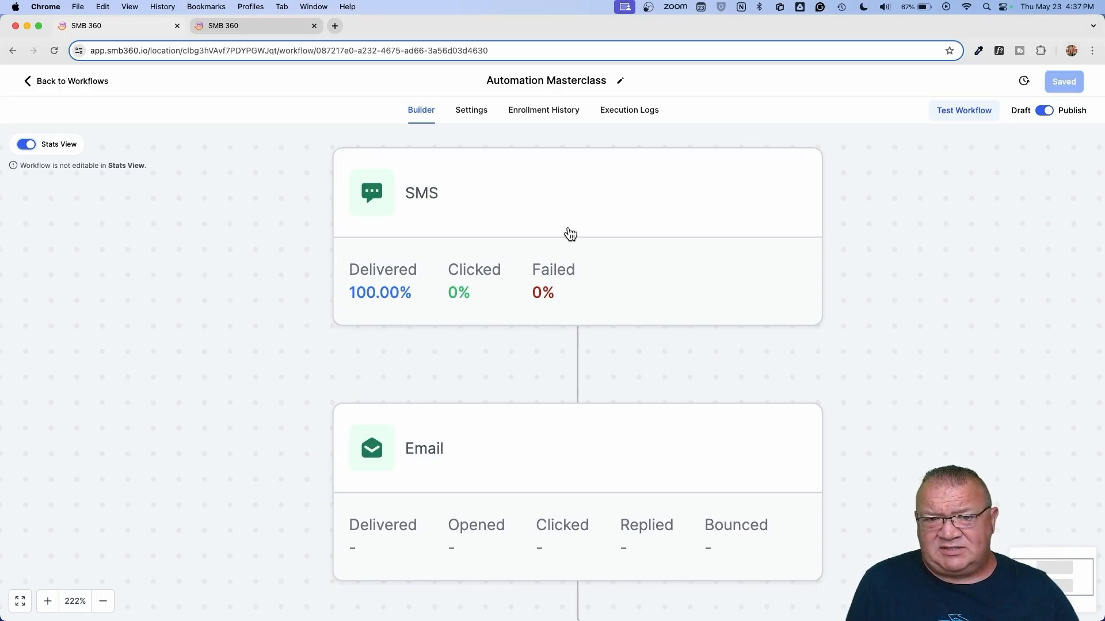
{"action": "scroll", "coordinate": [593, 267], "scroll_direction": "down", "scroll_amount": 2}
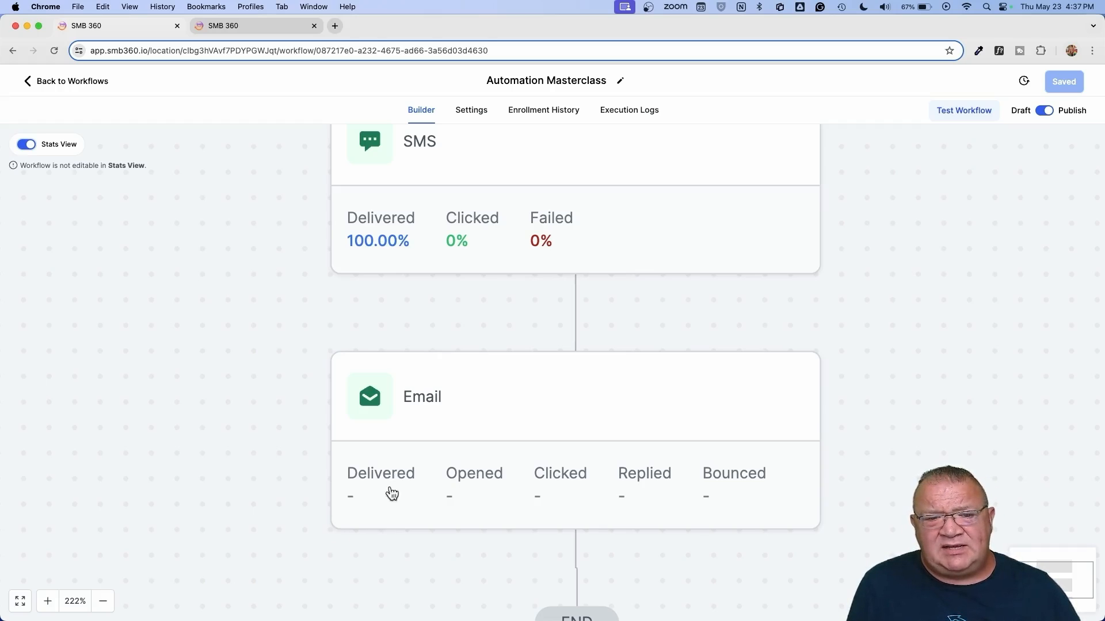
{"action": "scroll", "coordinate": [451, 506], "scroll_direction": "down", "scroll_amount": 5}
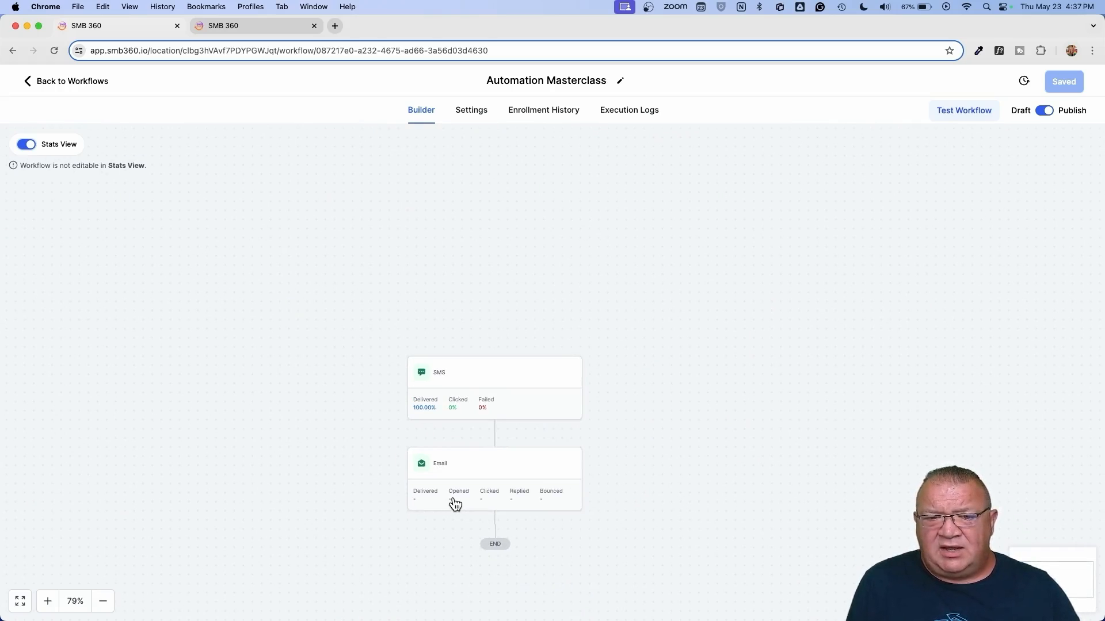
{"action": "scroll", "coordinate": [451, 504], "scroll_direction": "up", "scroll_amount": 4}
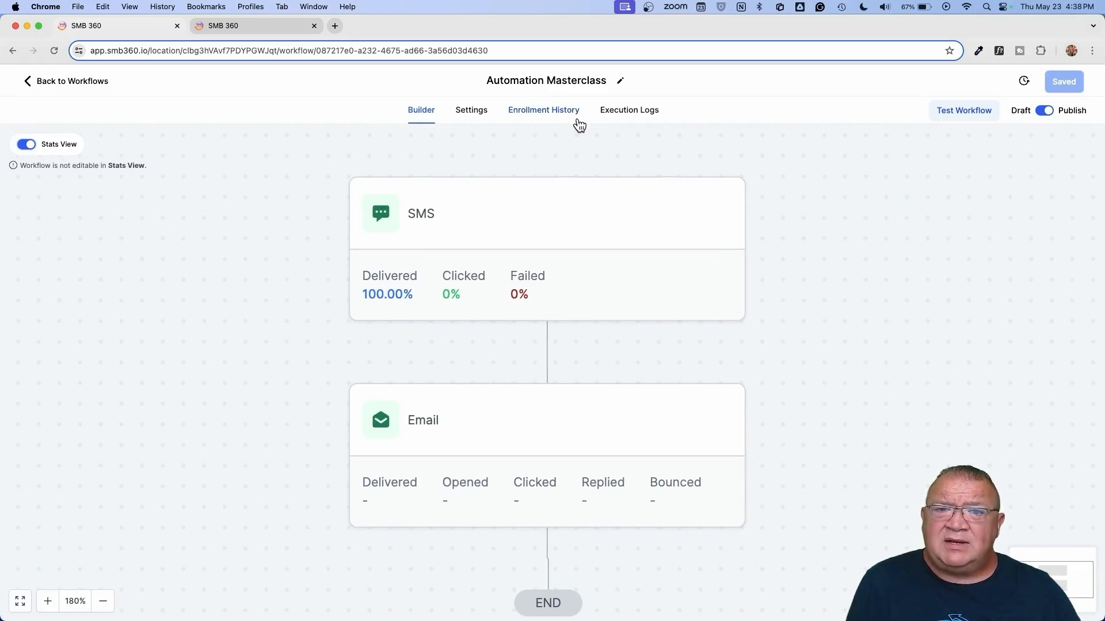
Step: Open the Automation Masterclass Enrollment History and view the enrolled contact's execution logs
{"action": "left_click", "coordinate": [539, 110]}
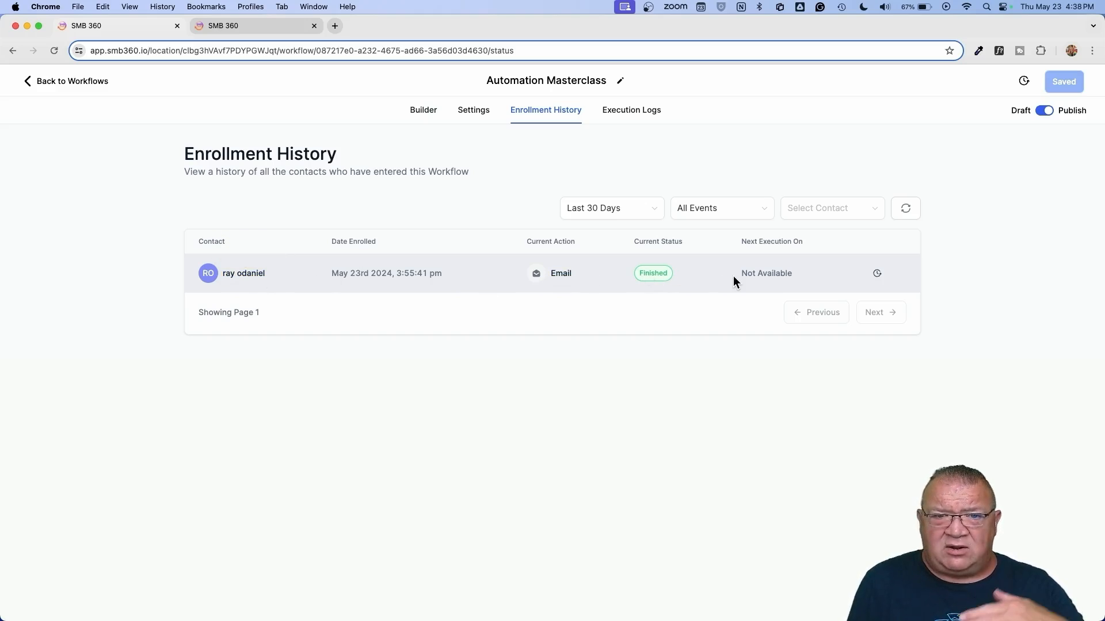
{"action": "left_click", "coordinate": [876, 274]}
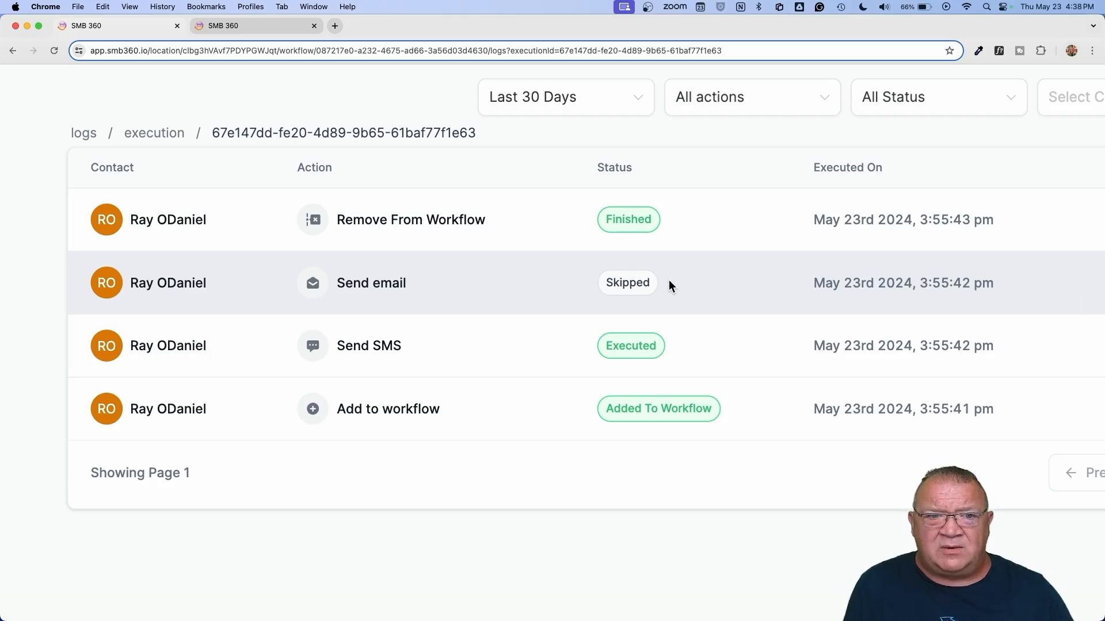
{"action": "scroll", "coordinate": [668, 279], "scroll_direction": "right", "scroll_amount": 5}
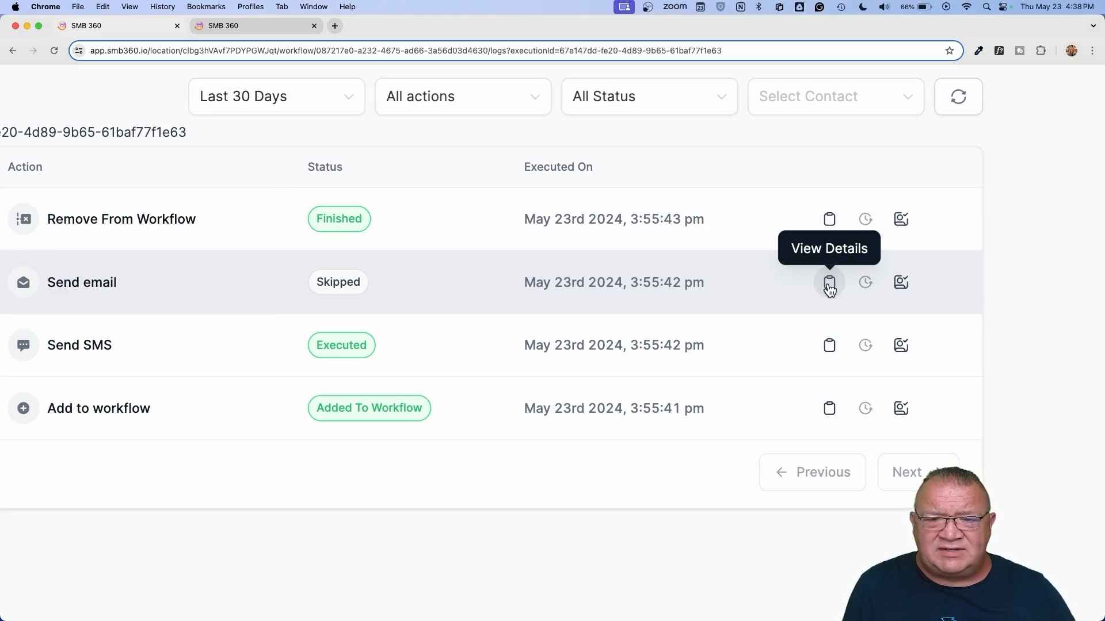
Step: View the details of the skipped Send email action, highlight the reason it was skipped, and close the details
{"action": "left_click", "coordinate": [829, 284]}
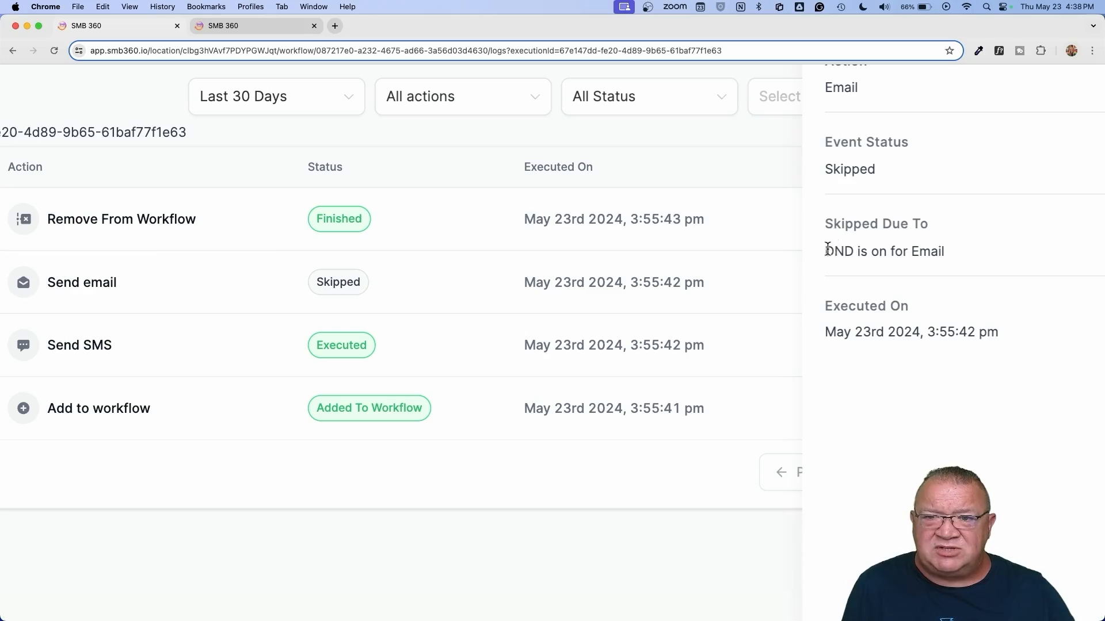
{"action": "left_click_drag", "start_coordinate": [825, 251], "coordinate": [1007, 276]}
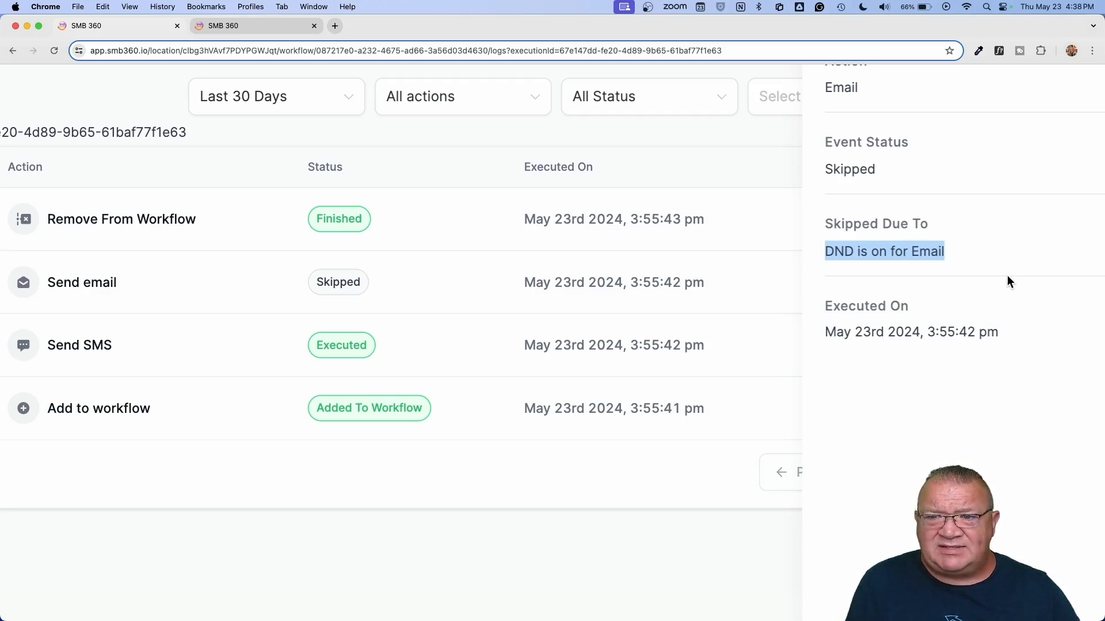
{"action": "key", "text": "super+minus"}
{"action": "key", "text": "super+minus"}
{"action": "key", "text": "super+minus"}
{"action": "key", "text": "super+minus"}
{"action": "left_click", "coordinate": [1083, 87]}
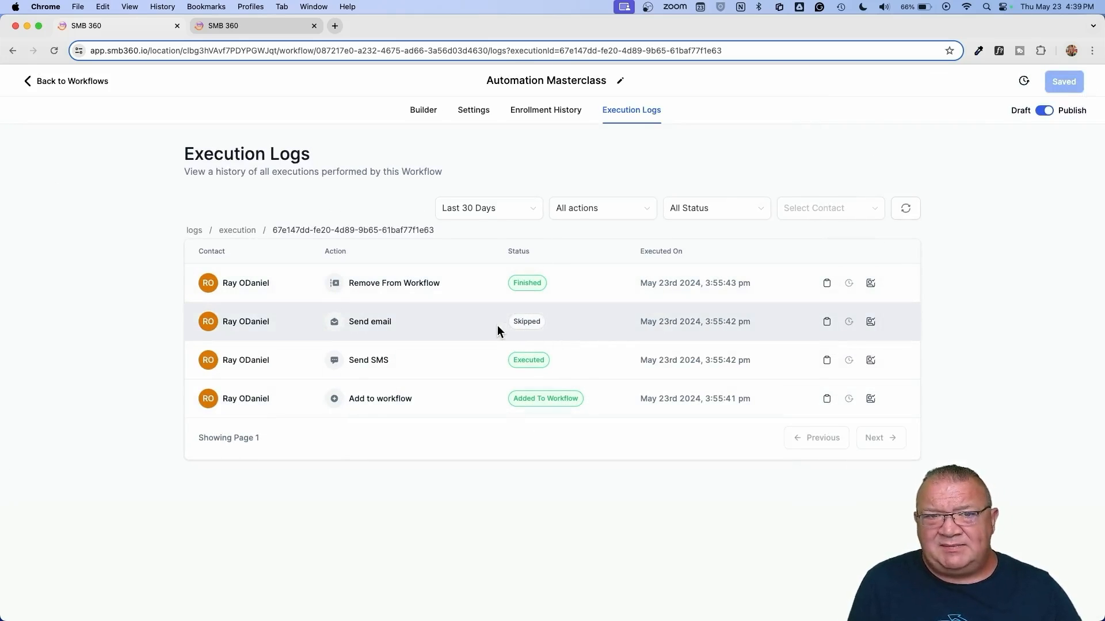
Step: Leave the workflow, find the enrolled contact by first name in Contacts, and examine the DND settings in their record
{"action": "left_click", "coordinate": [67, 81]}
{"action": "left_click", "coordinate": [41, 262]}
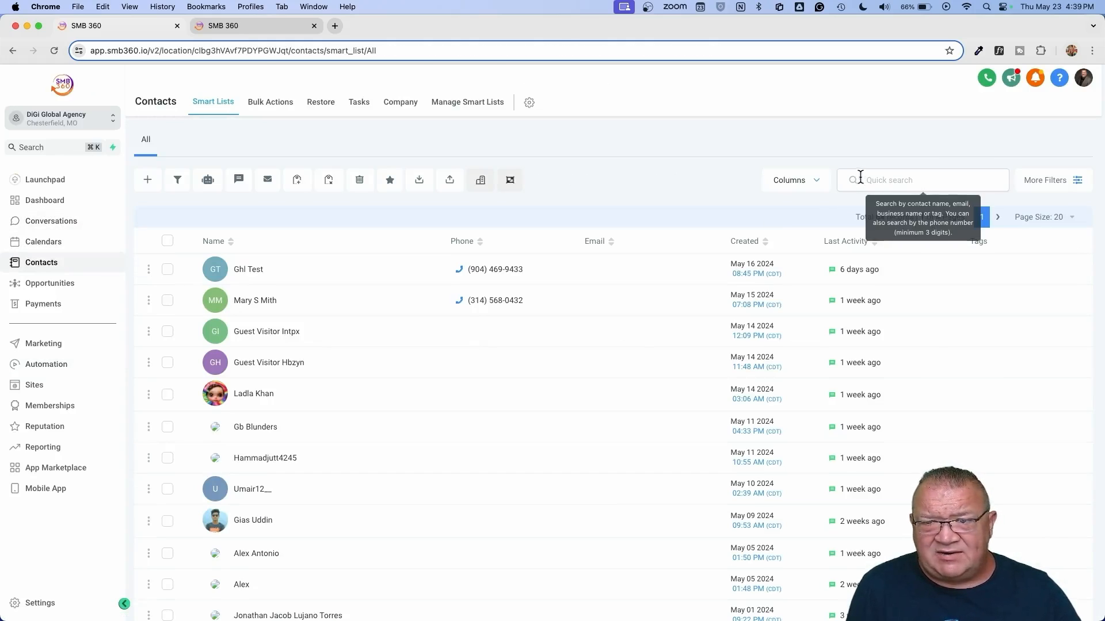
{"action": "left_click", "coordinate": [915, 180]}
{"action": "type", "text": "ray"}
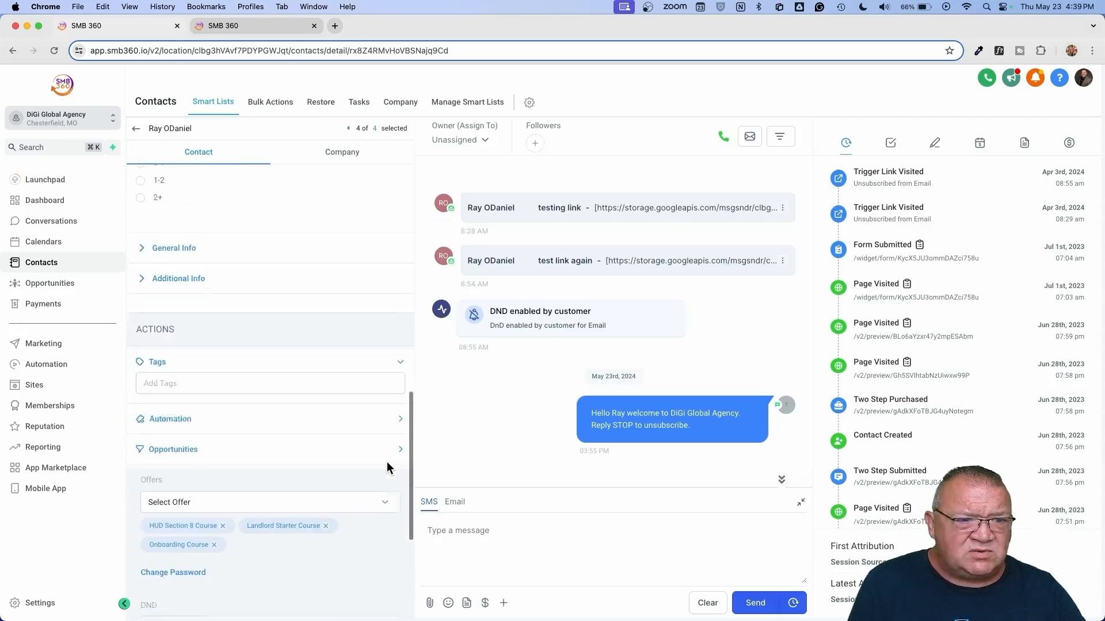
{"action": "scroll", "coordinate": [210, 448], "scroll_direction": "down", "scroll_amount": 5}
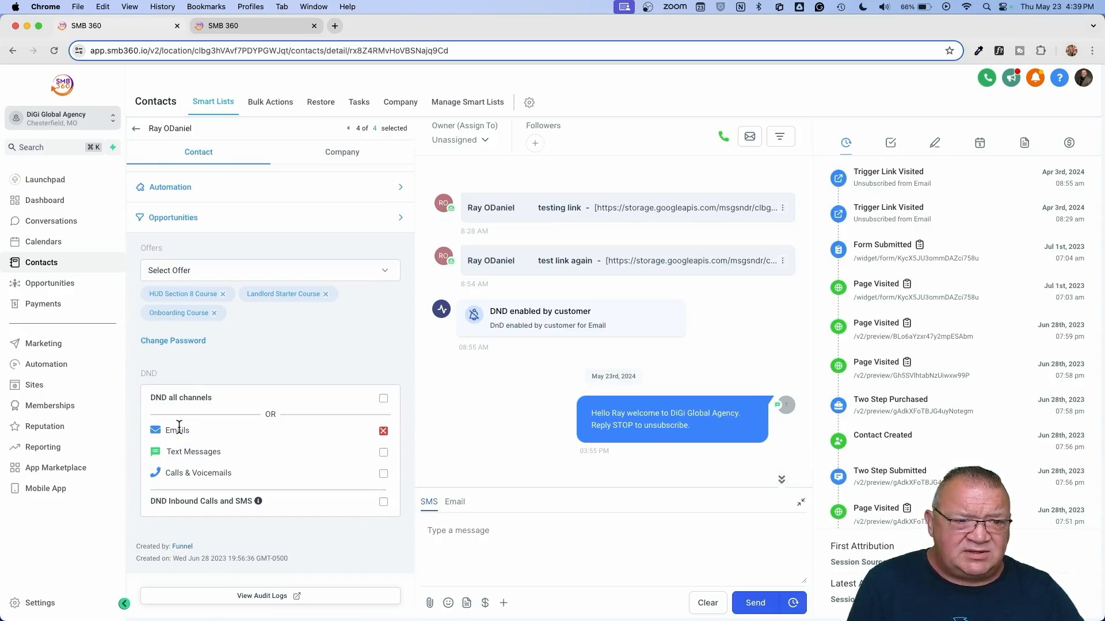
Step: Turn off DND for Emails in the contact's record and return to the contact list
{"action": "left_click", "coordinate": [383, 433]}
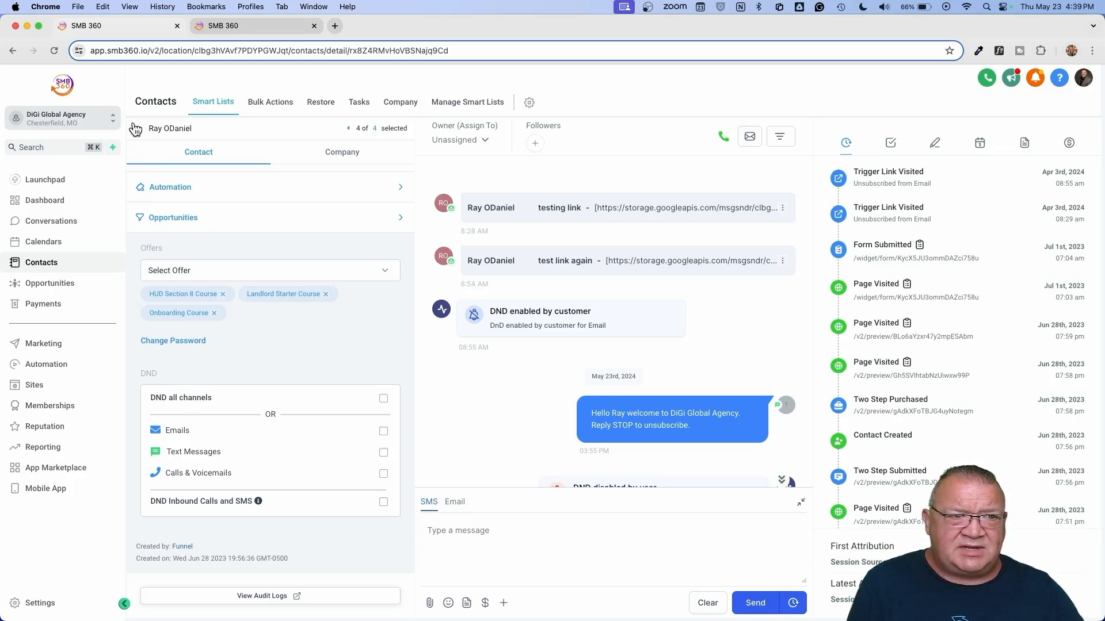
{"action": "left_click", "coordinate": [134, 133]}
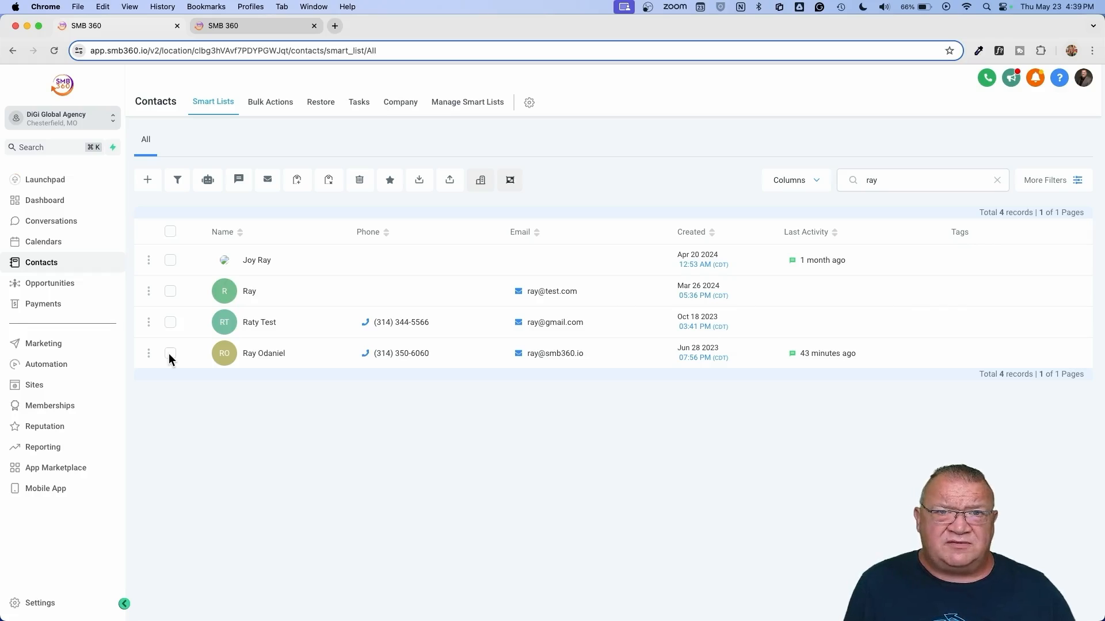
Step: Try to add the enrolled contact to the Automation Masterclass workflow, all at once, with the action description "enter"
{"action": "left_click", "coordinate": [170, 354]}
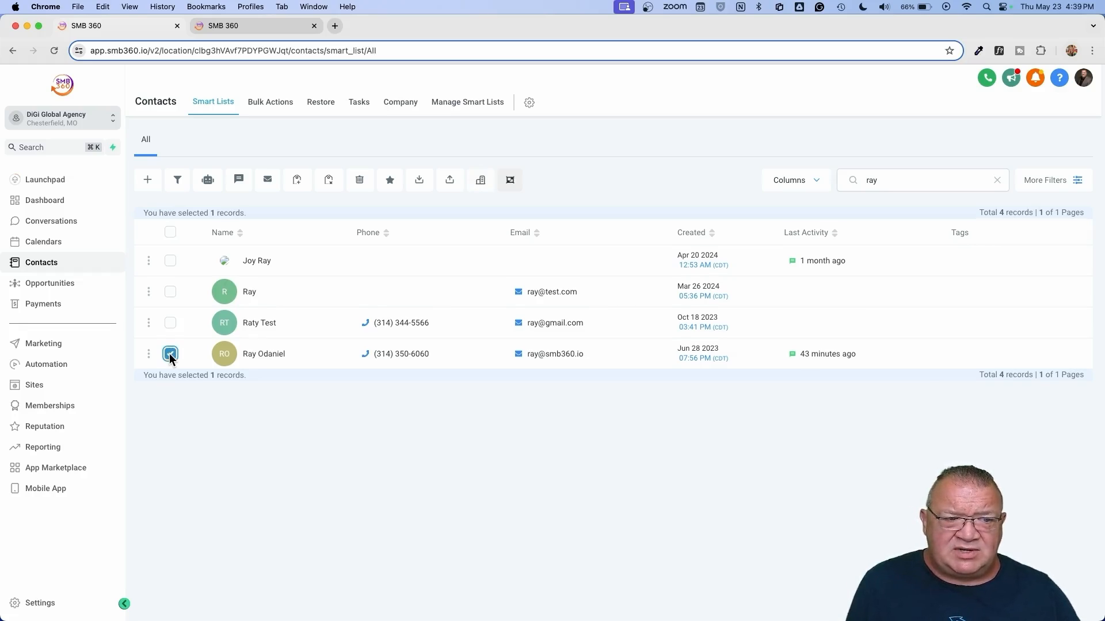
{"action": "left_click", "coordinate": [209, 181]}
{"action": "left_click", "coordinate": [688, 291]}
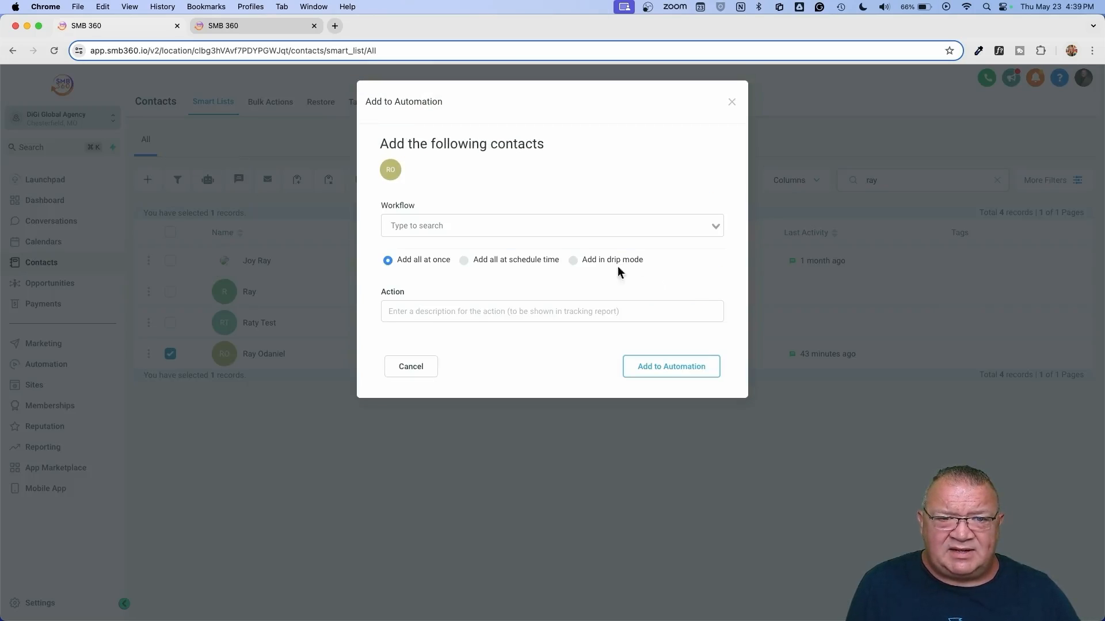
{"action": "left_click", "coordinate": [511, 227]}
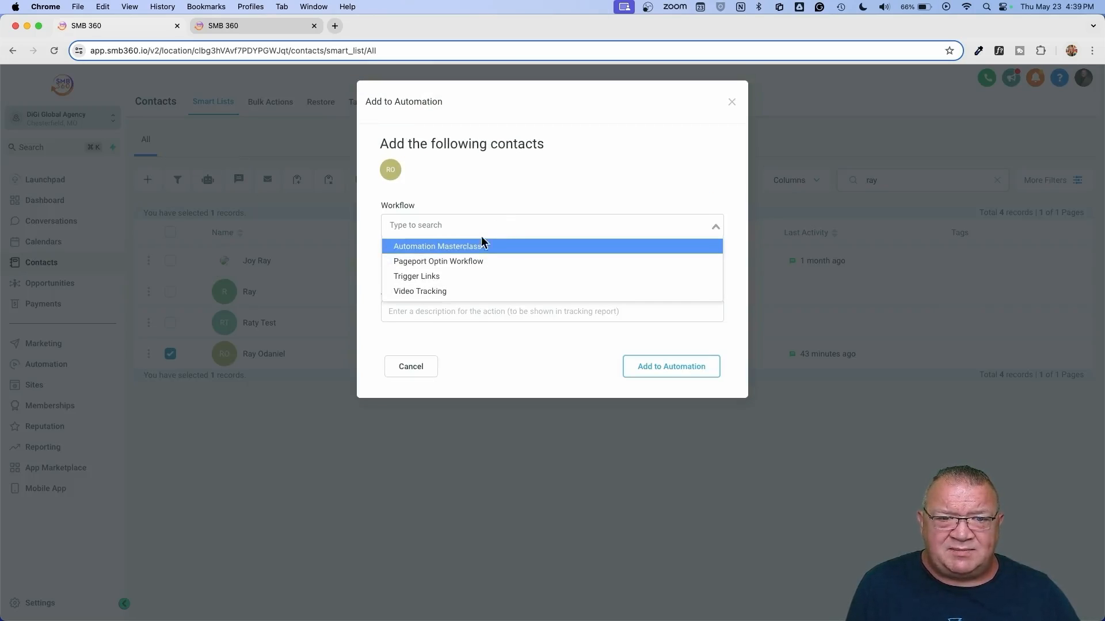
{"action": "left_click", "coordinate": [424, 247]}
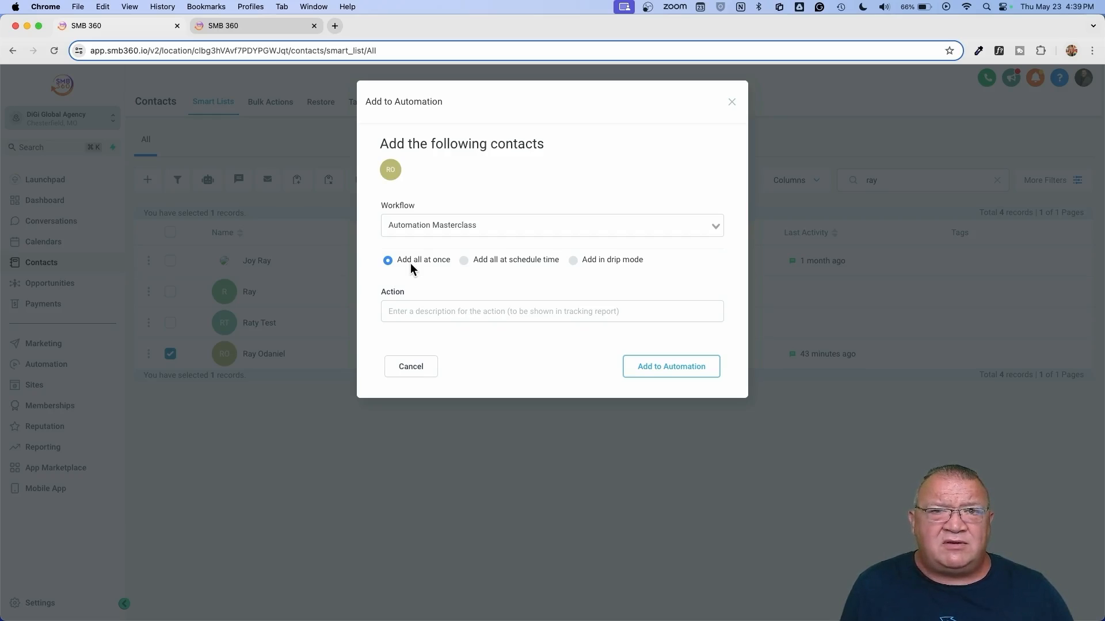
{"action": "scroll", "coordinate": [410, 263], "scroll_direction": "up", "scroll_amount": 1}
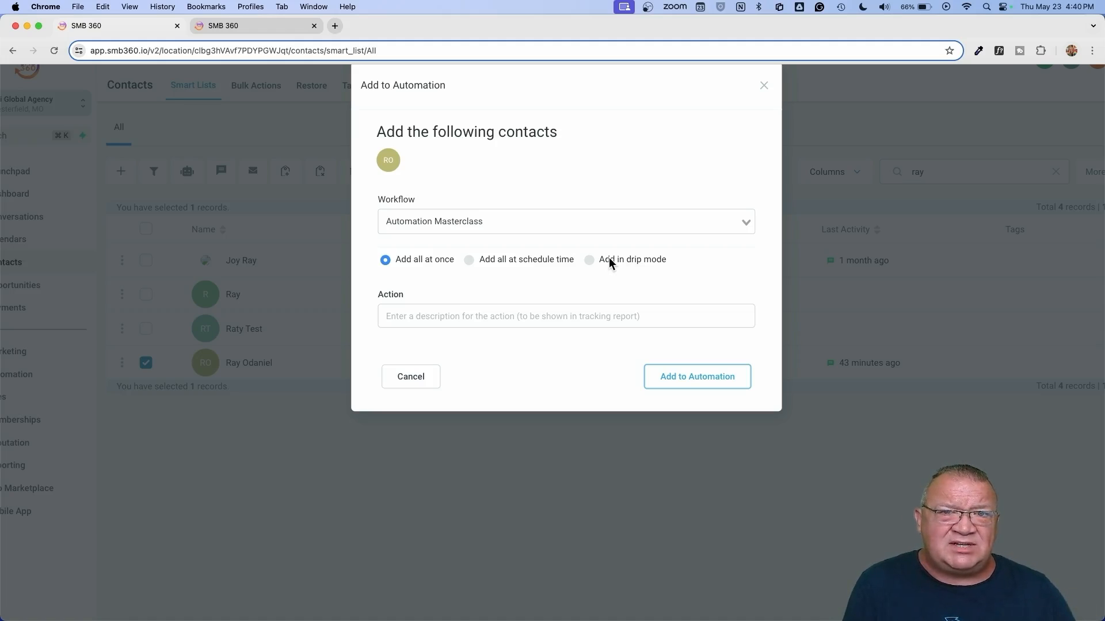
{"action": "scroll", "coordinate": [611, 263], "scroll_direction": "down", "scroll_amount": 1}
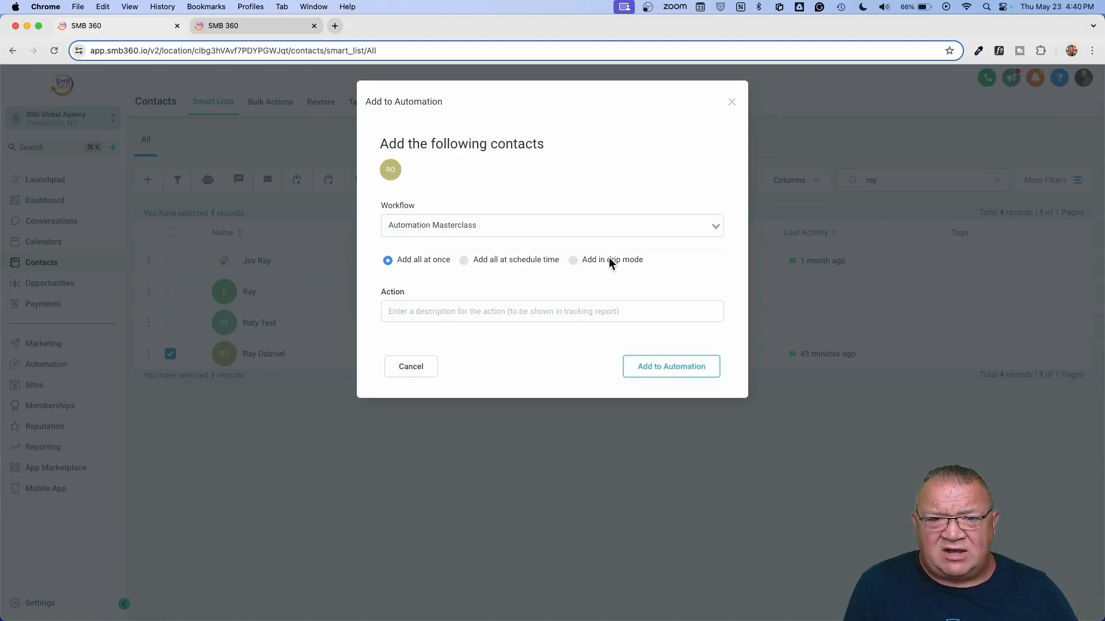
{"action": "left_click", "coordinate": [421, 312]}
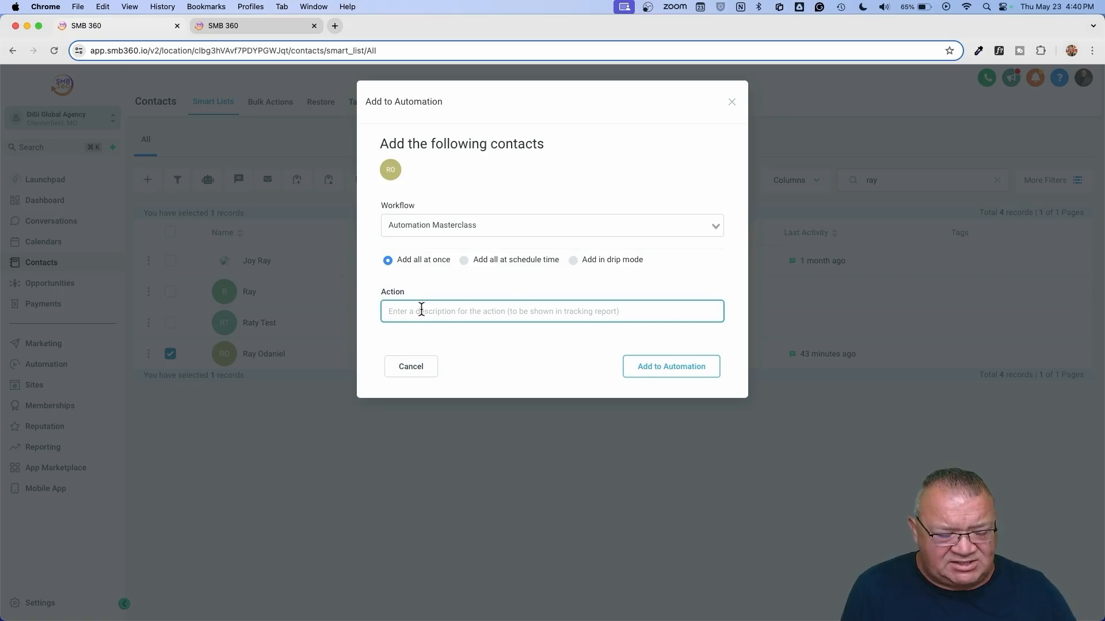
{"action": "type", "text": "enter"}
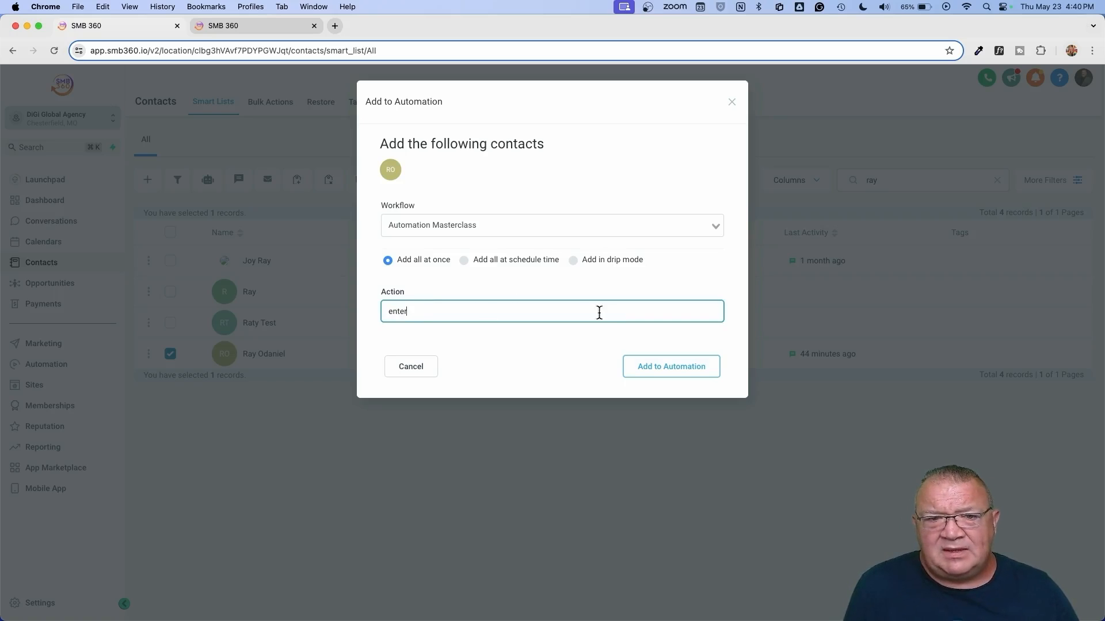
{"action": "left_click", "coordinate": [652, 370]}
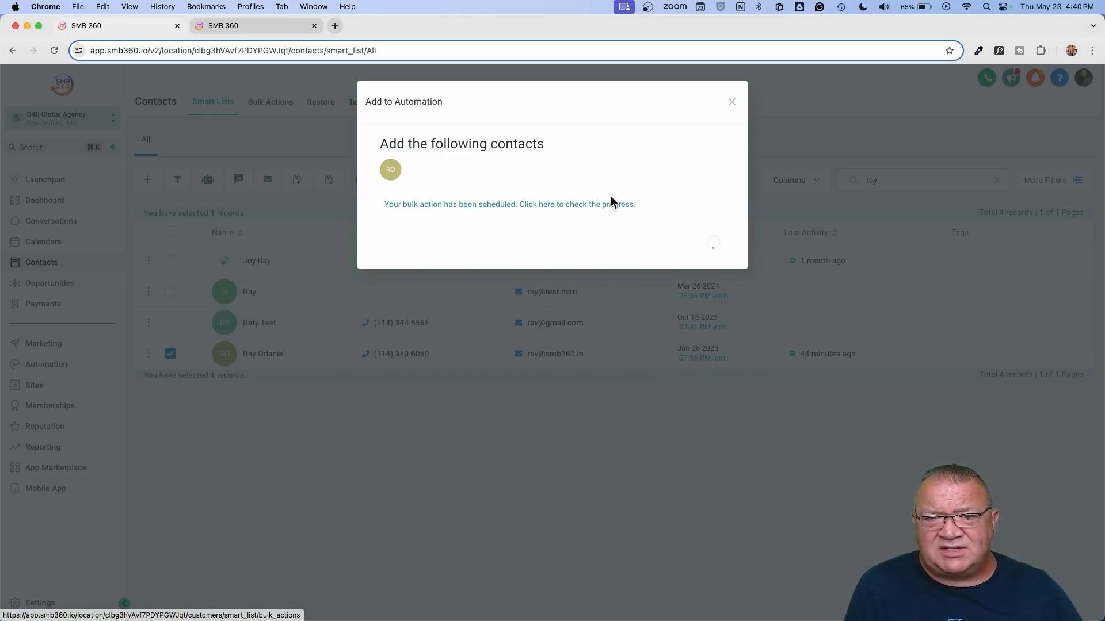
{"action": "left_click", "coordinate": [699, 245]}
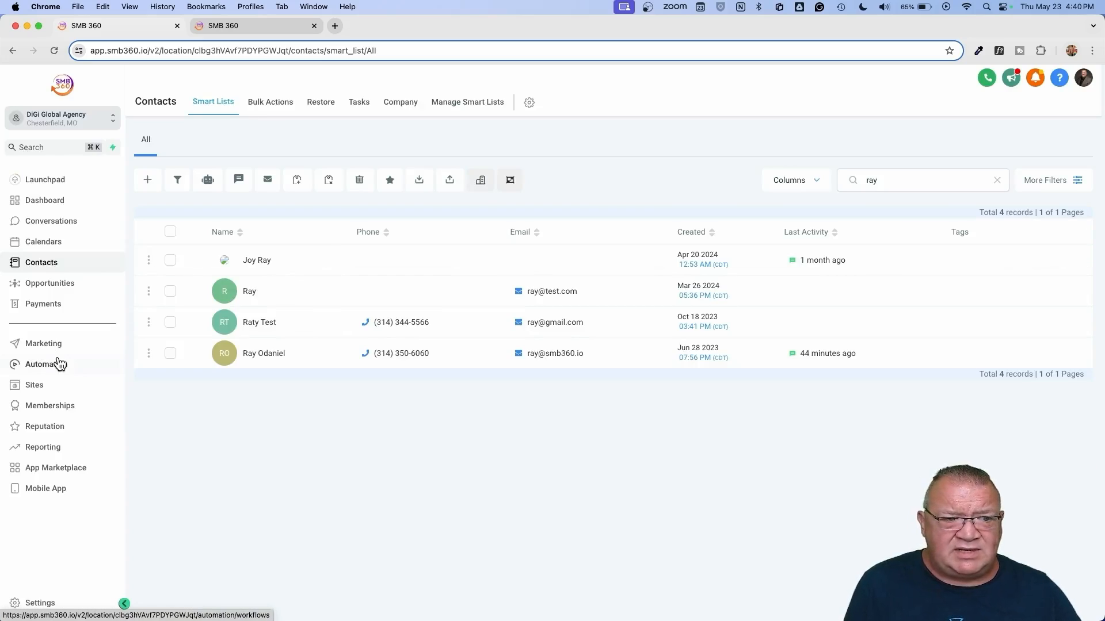
Step: Open the Automation Masterclass workflow from the Automation Workflows folder and check its Enrollment History for the contact's new entry
{"action": "left_click", "coordinate": [50, 364]}
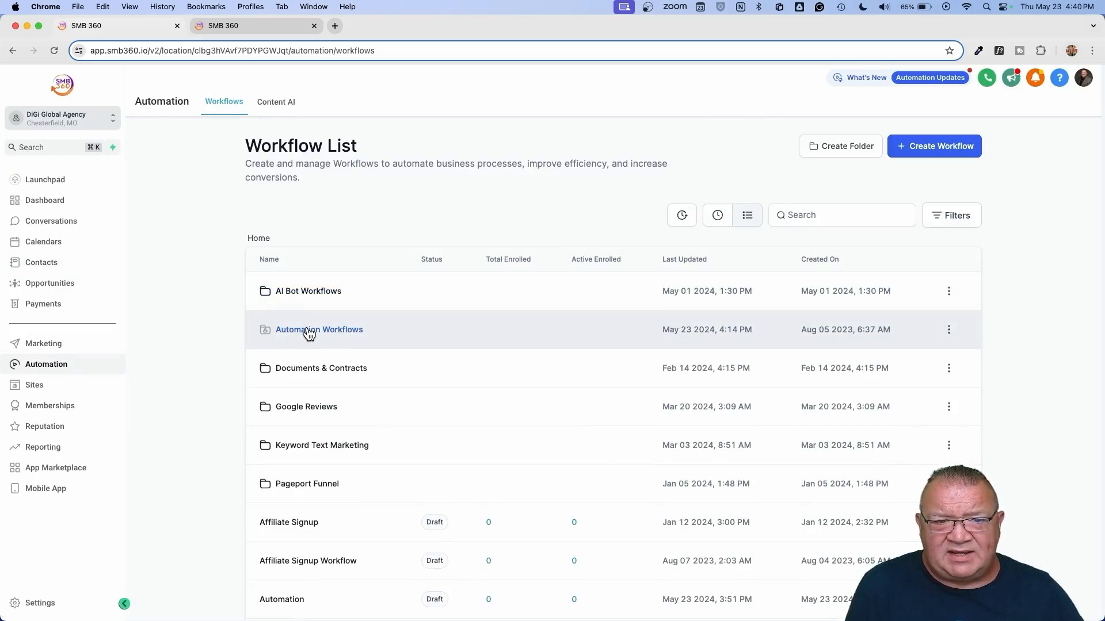
{"action": "left_click", "coordinate": [310, 329]}
{"action": "left_click", "coordinate": [311, 292]}
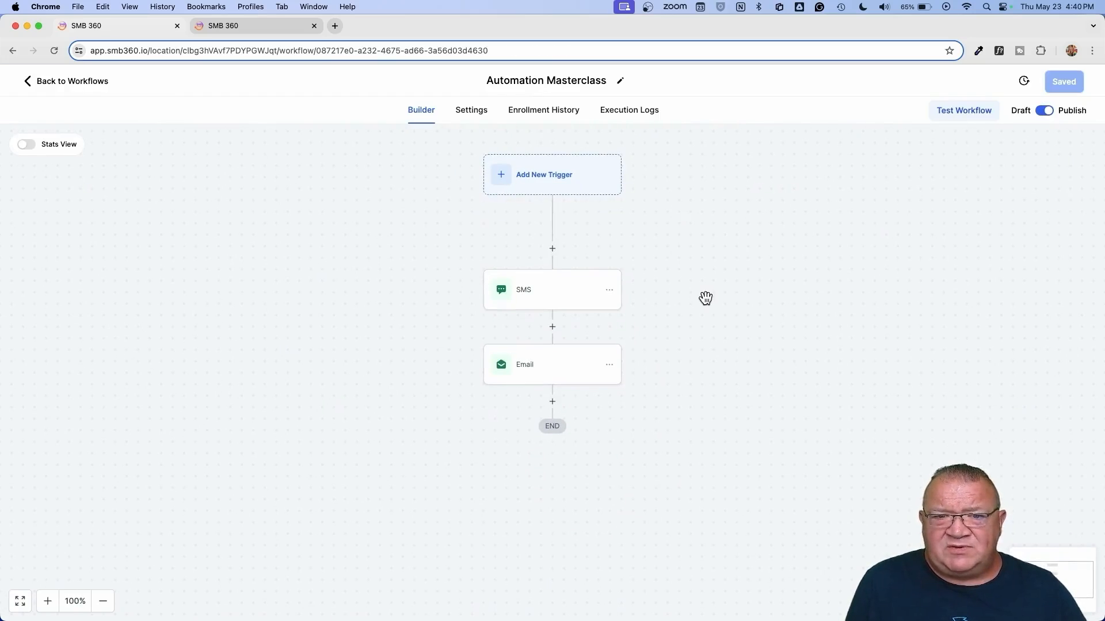
{"action": "left_click", "coordinate": [548, 113]}
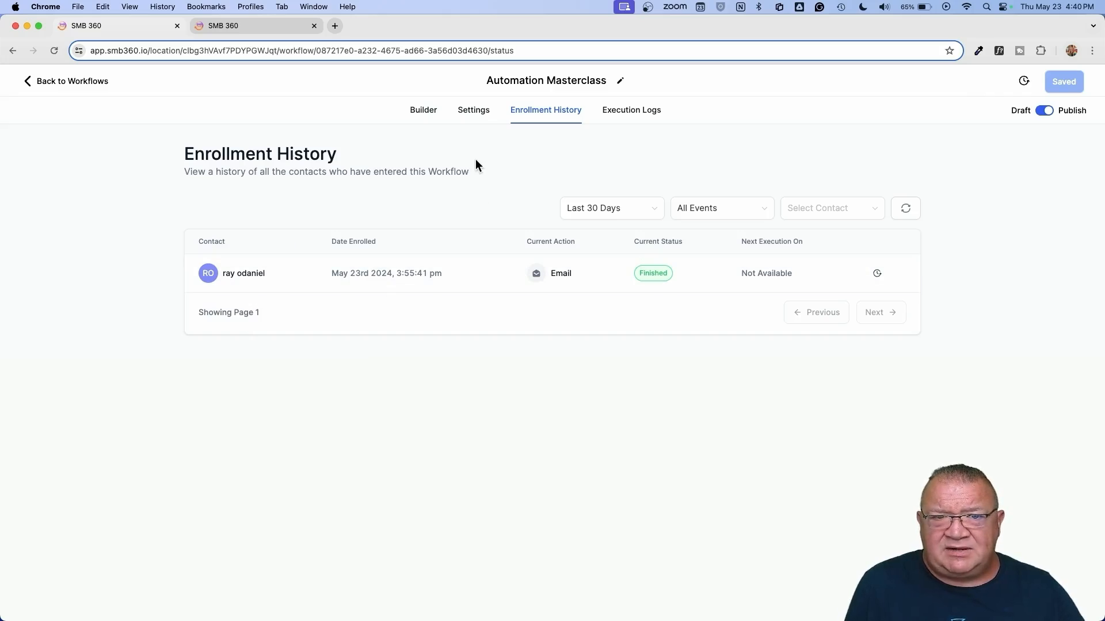
Step: Enable Allow re-entry in the Automation Masterclass workflow settings and save the workflow
{"action": "left_click", "coordinate": [472, 111]}
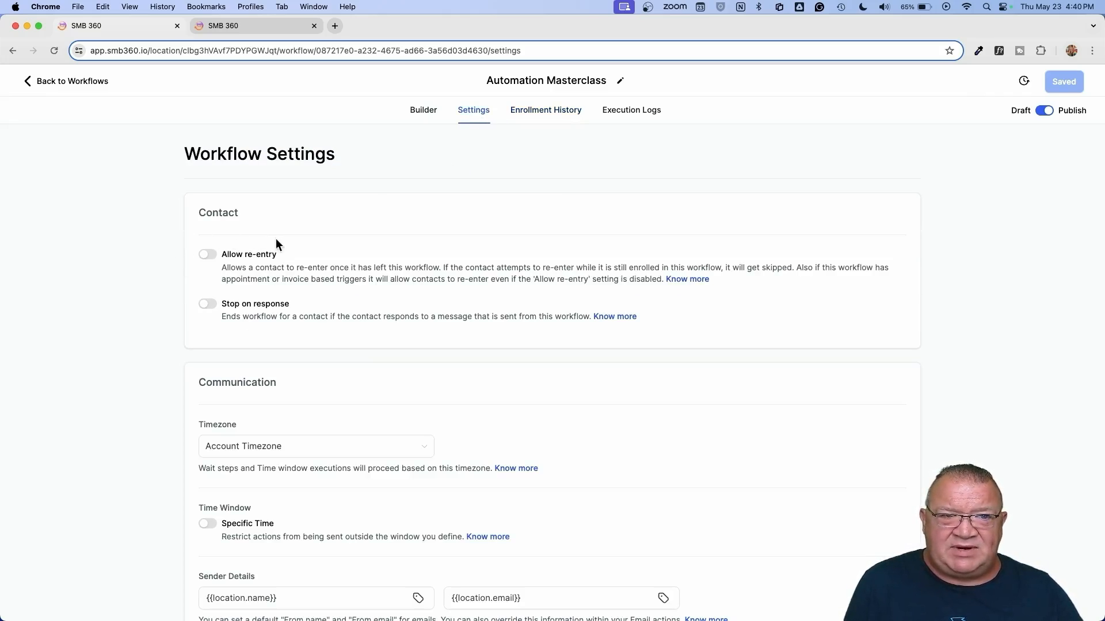
{"action": "scroll", "coordinate": [233, 262], "scroll_direction": "up", "scroll_amount": 5}
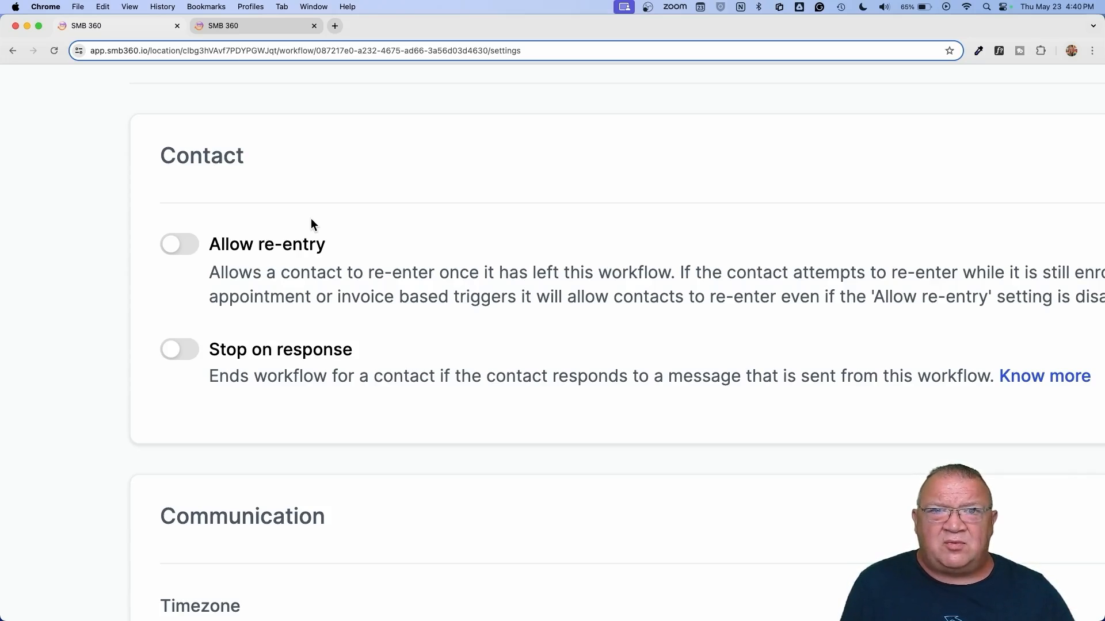
{"action": "scroll", "coordinate": [311, 219], "scroll_direction": "down", "scroll_amount": 5}
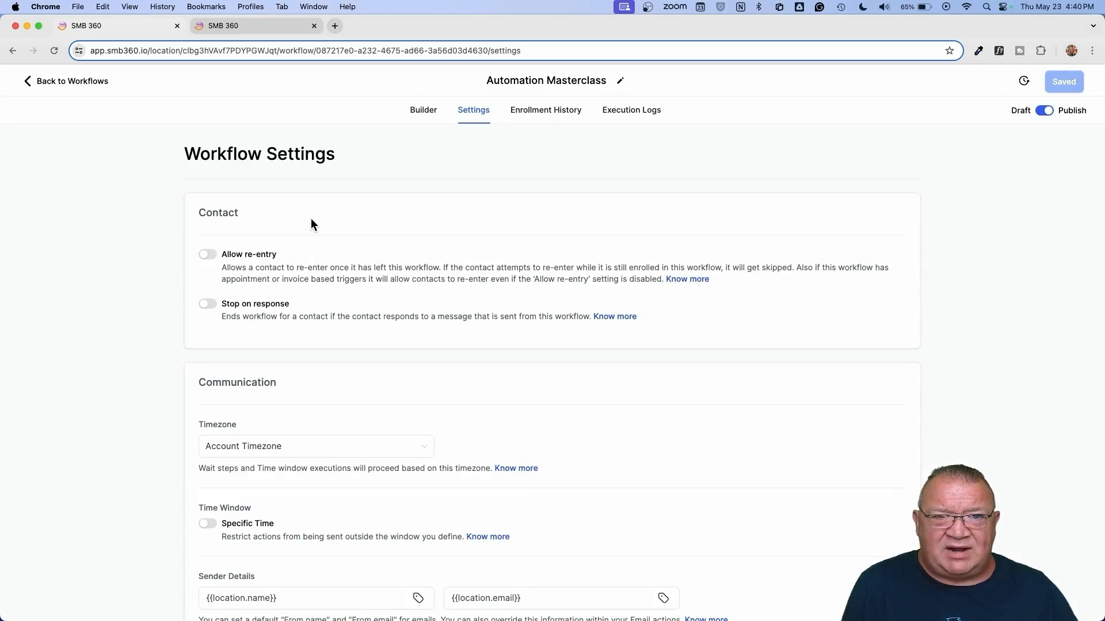
{"action": "left_click", "coordinate": [538, 113]}
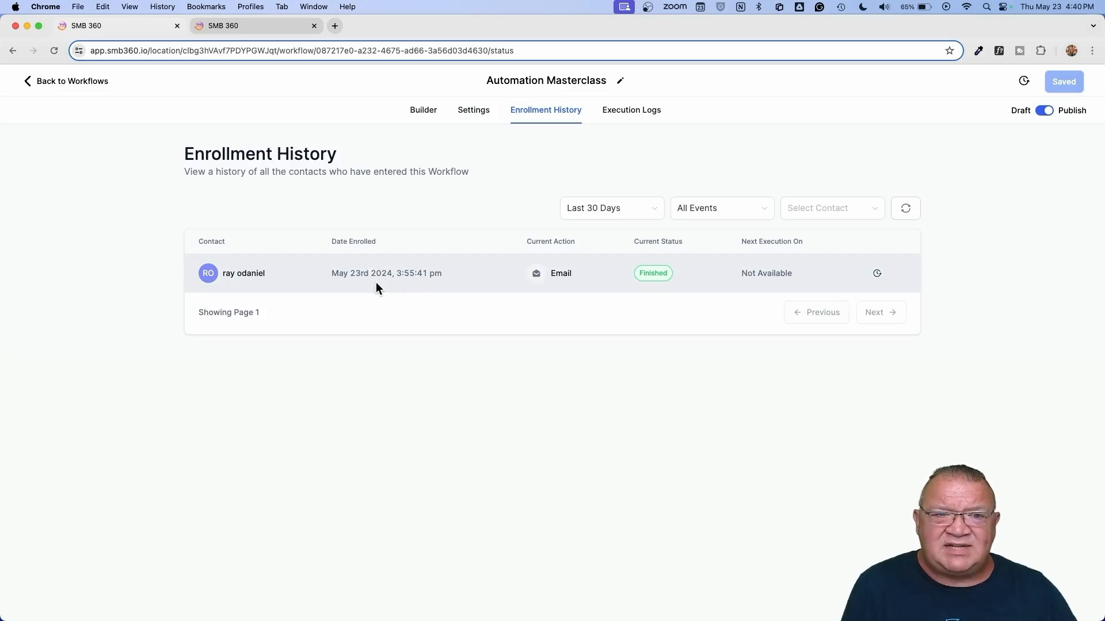
{"action": "left_click", "coordinate": [472, 114]}
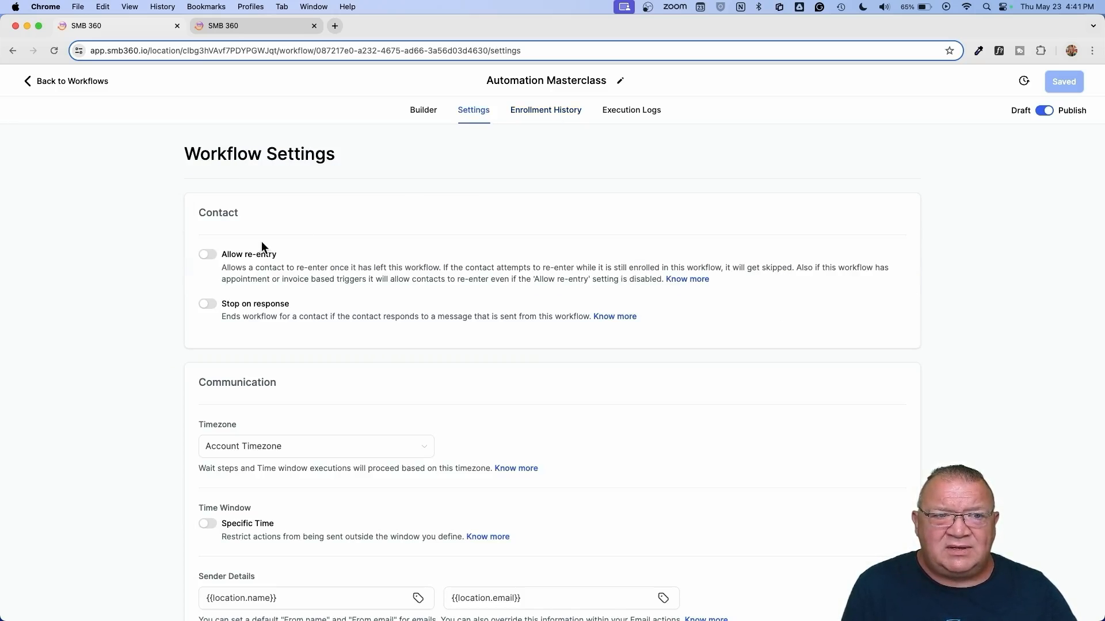
{"action": "left_click", "coordinate": [206, 258]}
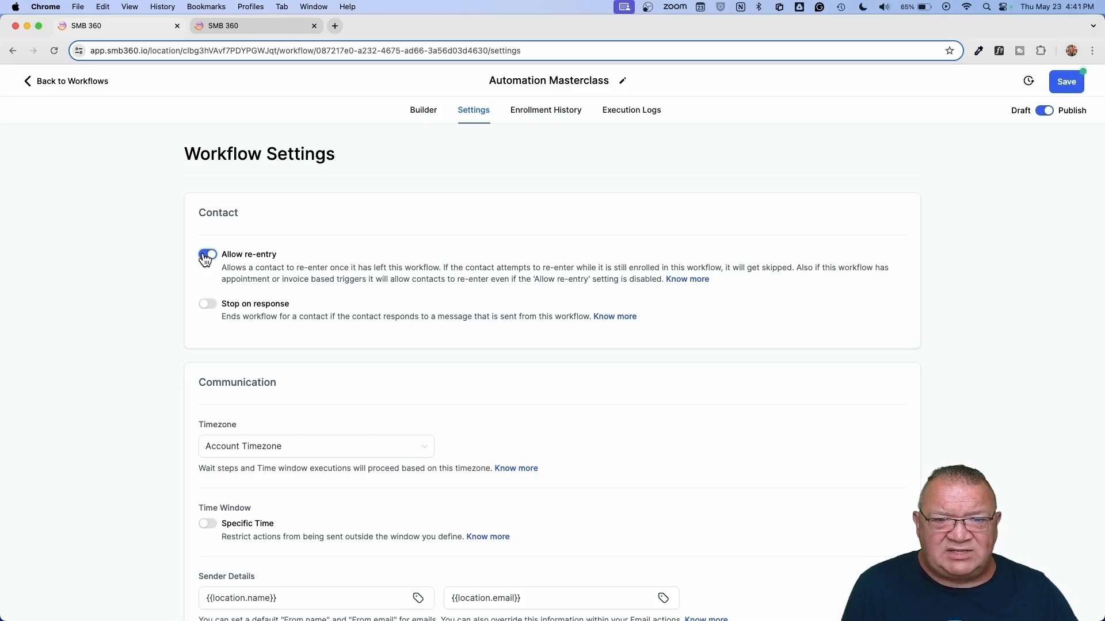
{"action": "left_click", "coordinate": [1066, 82]}
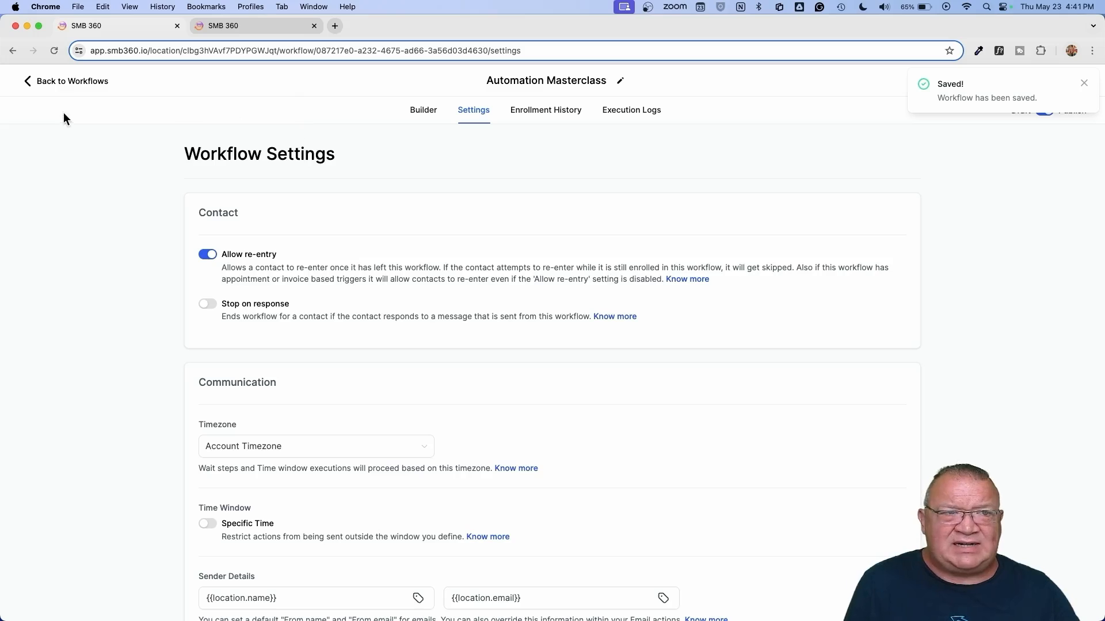
Step: Leave the workflow and search Contacts for the enrolled contact by first name
{"action": "left_click", "coordinate": [59, 81]}
{"action": "left_click", "coordinate": [42, 263]}
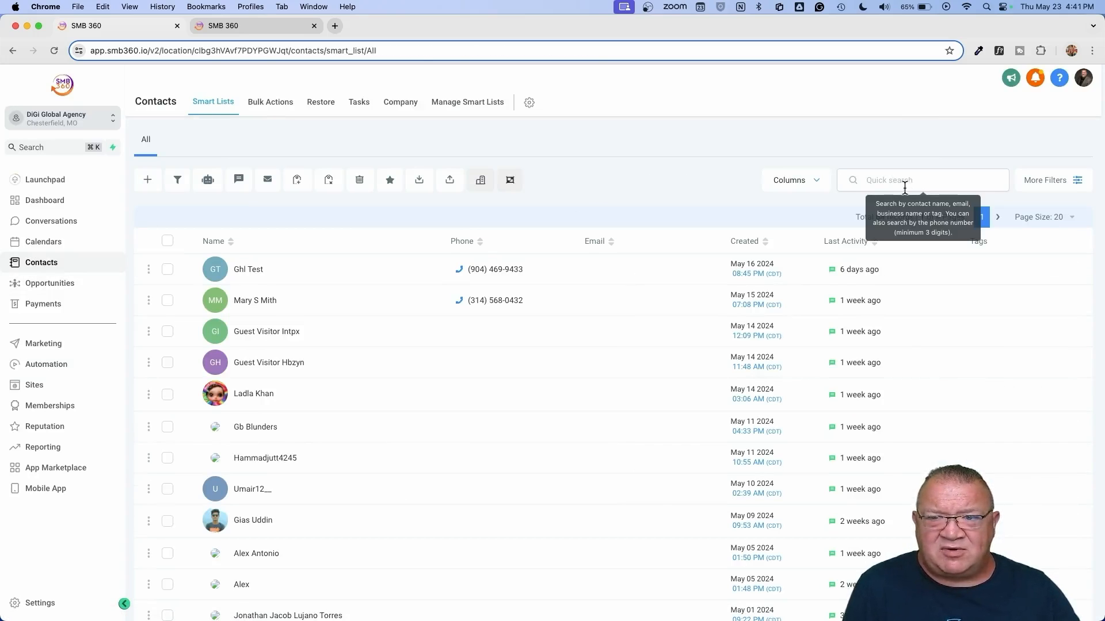
{"action": "left_click", "coordinate": [904, 184]}
{"action": "type", "text": "ray"}
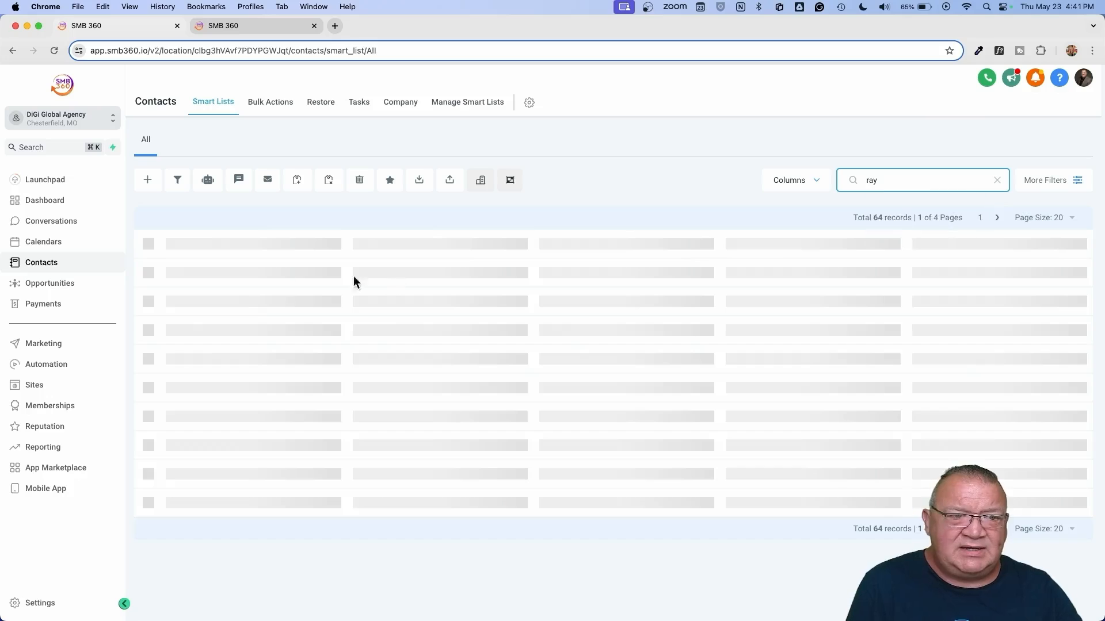
Step: Add the found contact to Automation Masterclass again, all at once, with "enter" as the action description
{"action": "left_click", "coordinate": [170, 354]}
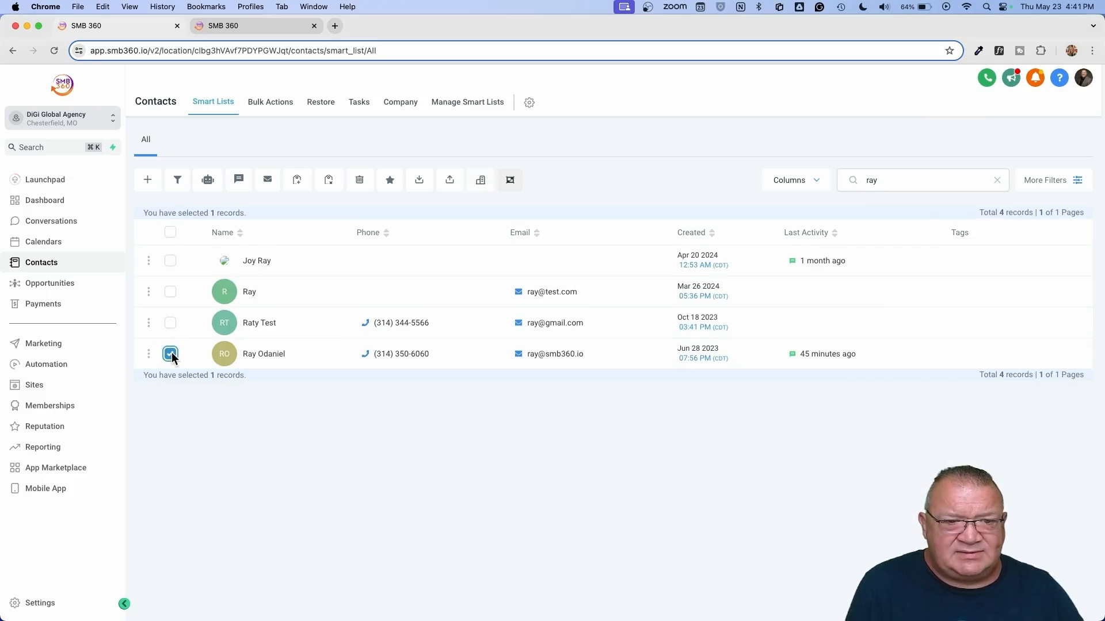
{"action": "left_click", "coordinate": [208, 183]}
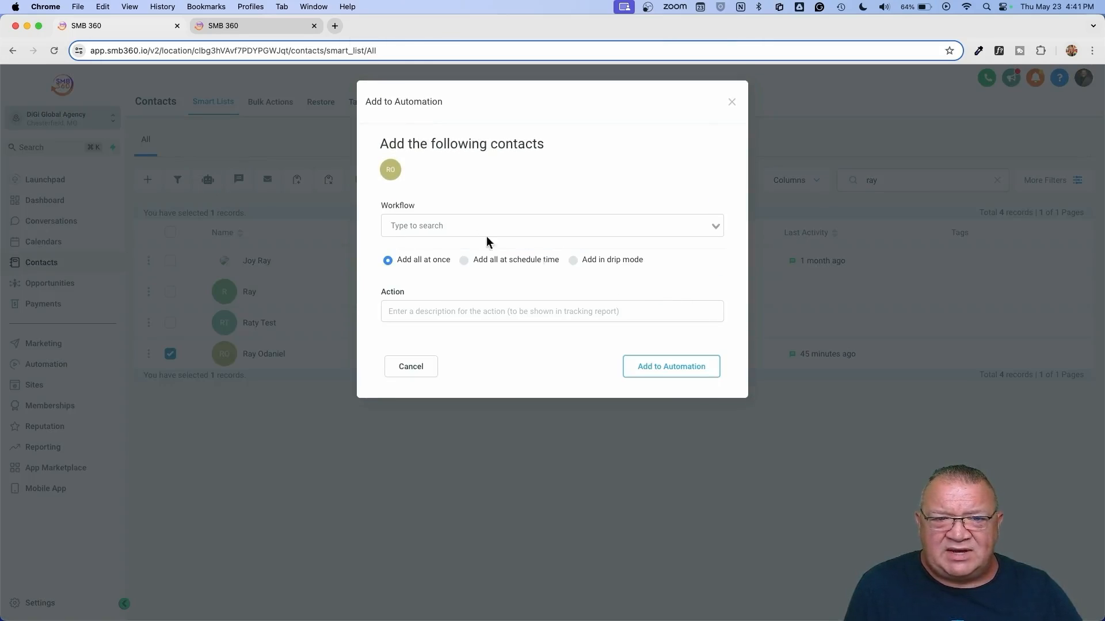
{"action": "left_click", "coordinate": [485, 231]}
{"action": "left_click", "coordinate": [475, 247]}
{"action": "left_click", "coordinate": [443, 305]}
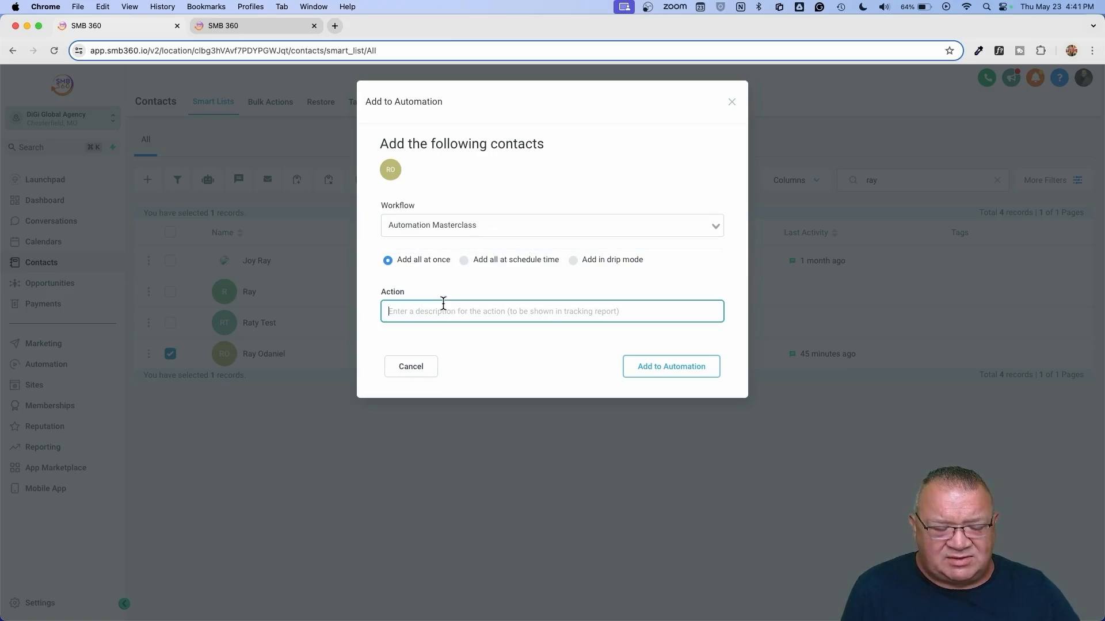
{"action": "type", "text": "enter"}
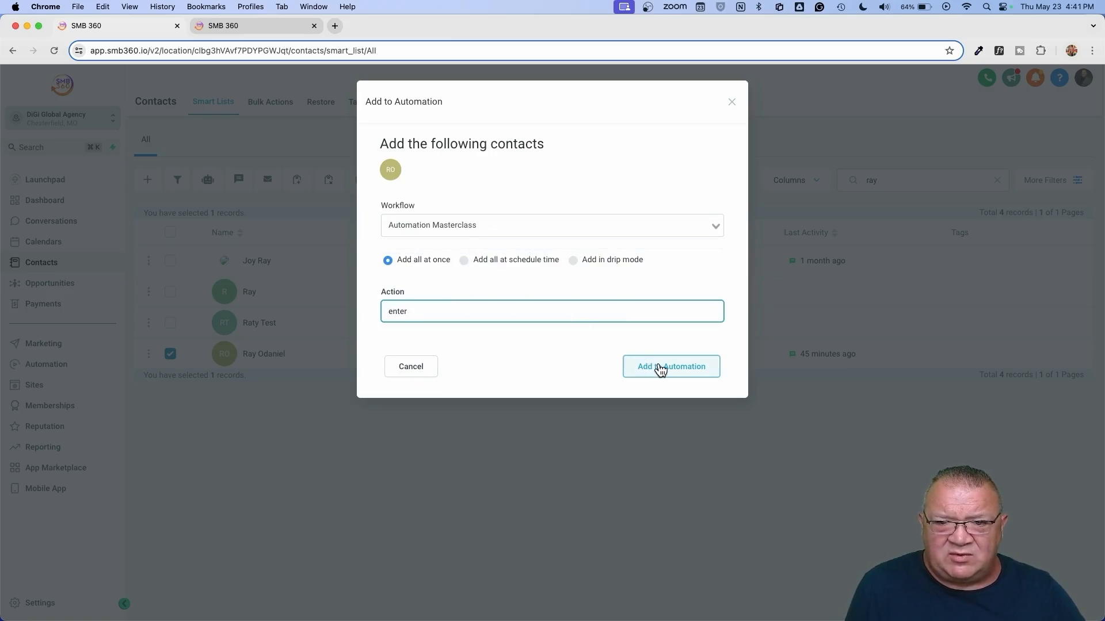
{"action": "left_click", "coordinate": [660, 370]}
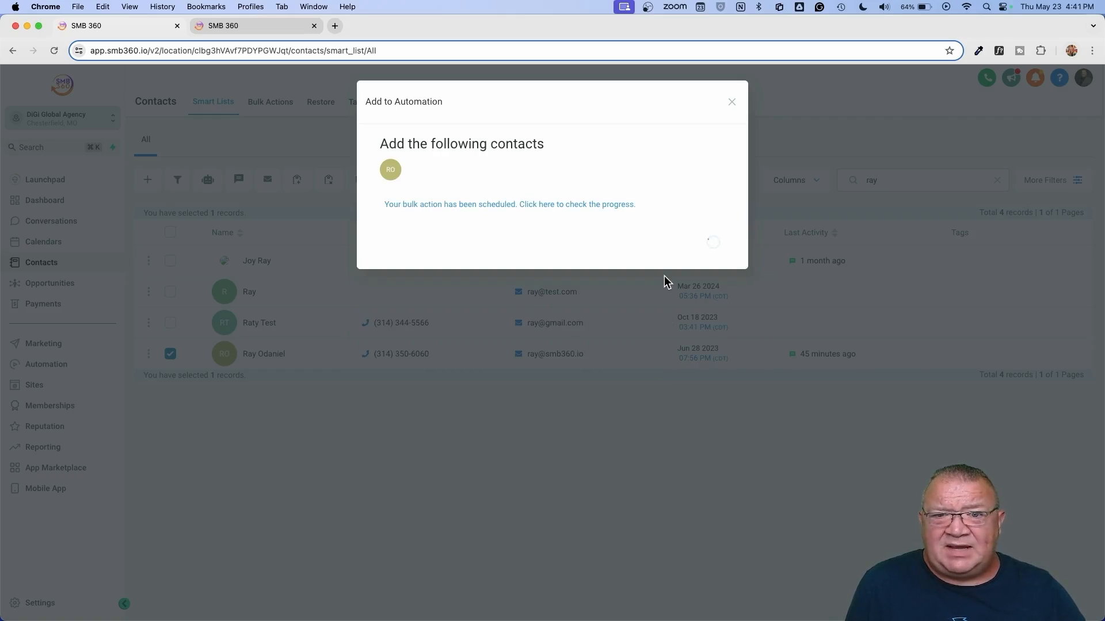
{"action": "left_click", "coordinate": [706, 253]}
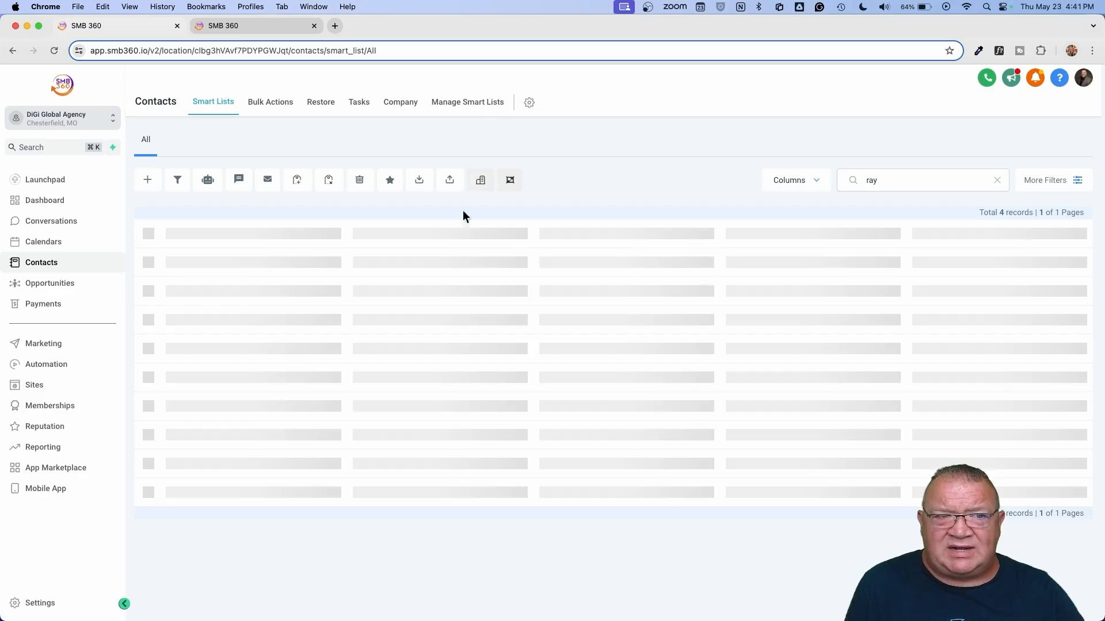
Step: Reopen the Automation Masterclass workflow and review its Enrollment History and Execution Logs for the contact's new run
{"action": "left_click", "coordinate": [46, 364]}
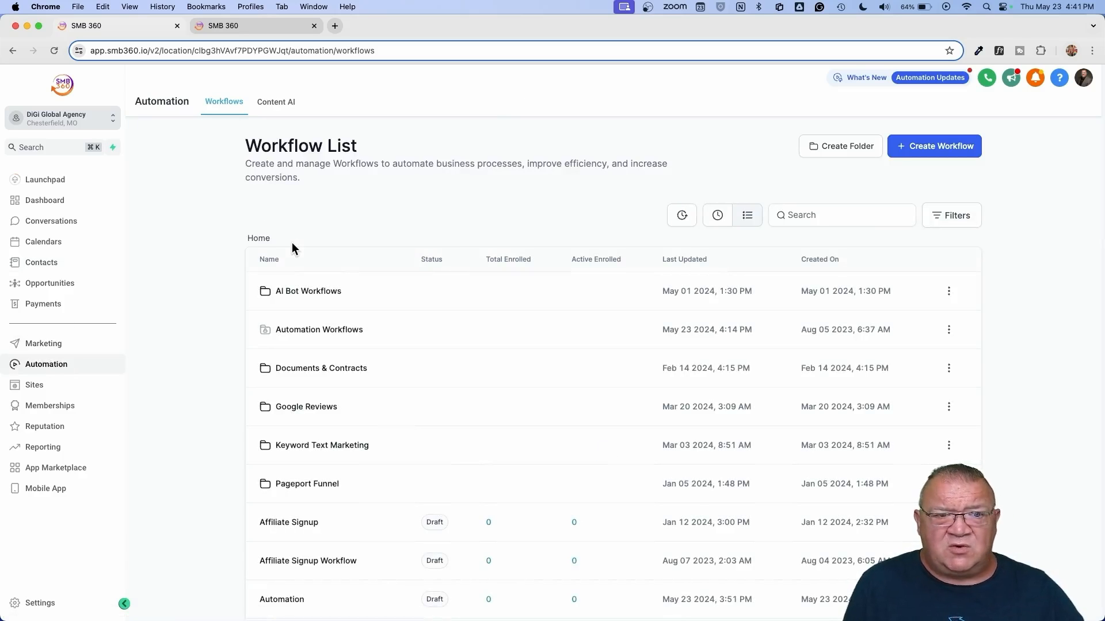
{"action": "left_click", "coordinate": [320, 329]}
{"action": "left_click", "coordinate": [320, 292]}
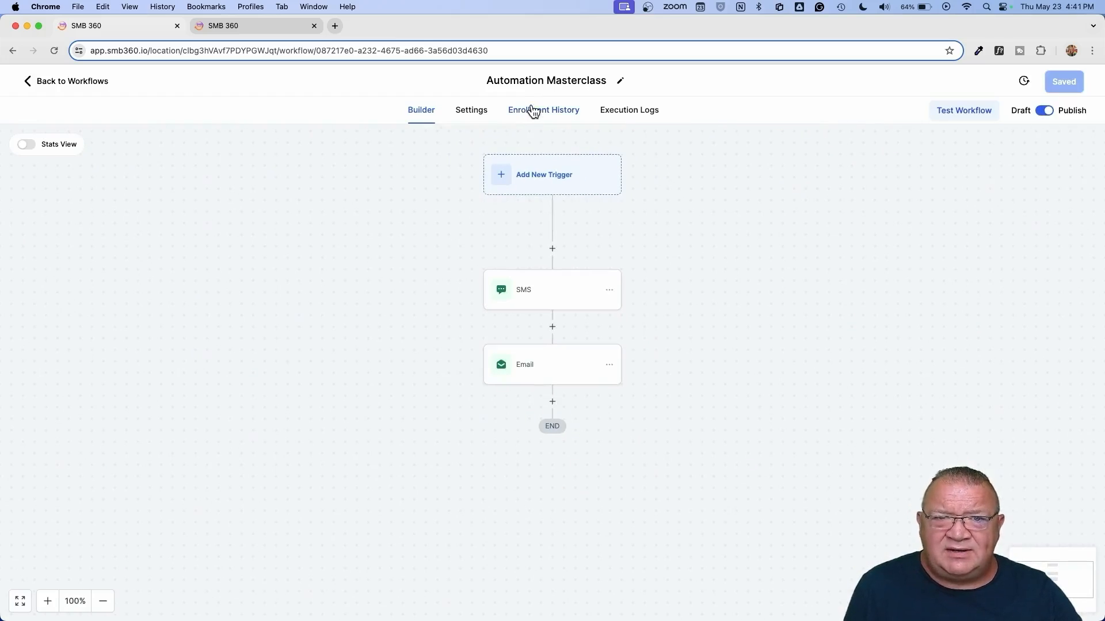
{"action": "left_click", "coordinate": [534, 114]}
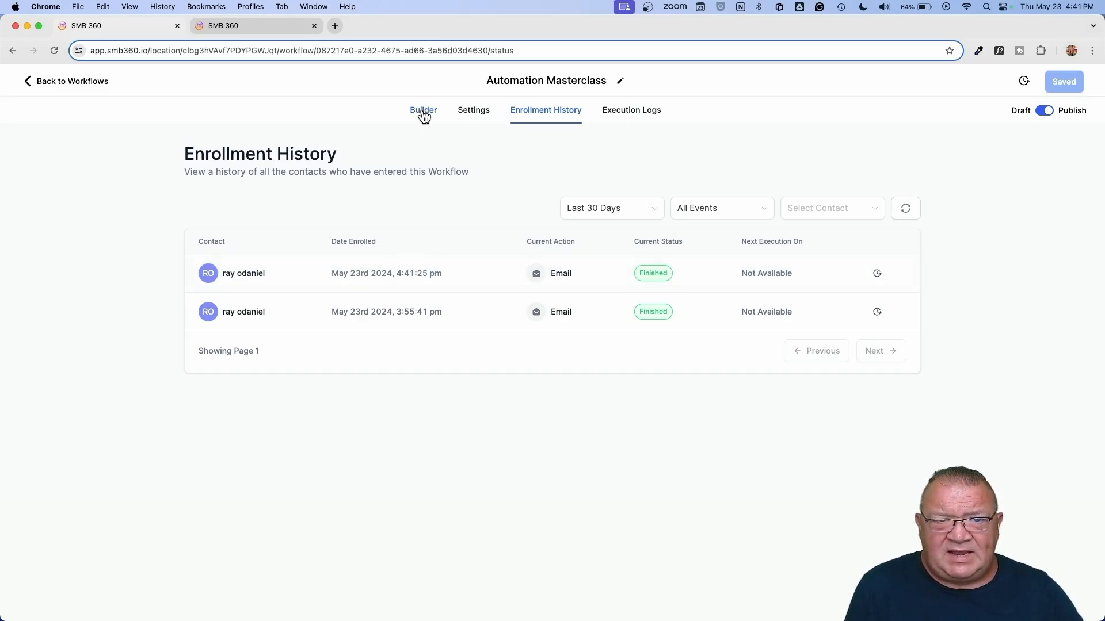
{"action": "left_click", "coordinate": [633, 115]}
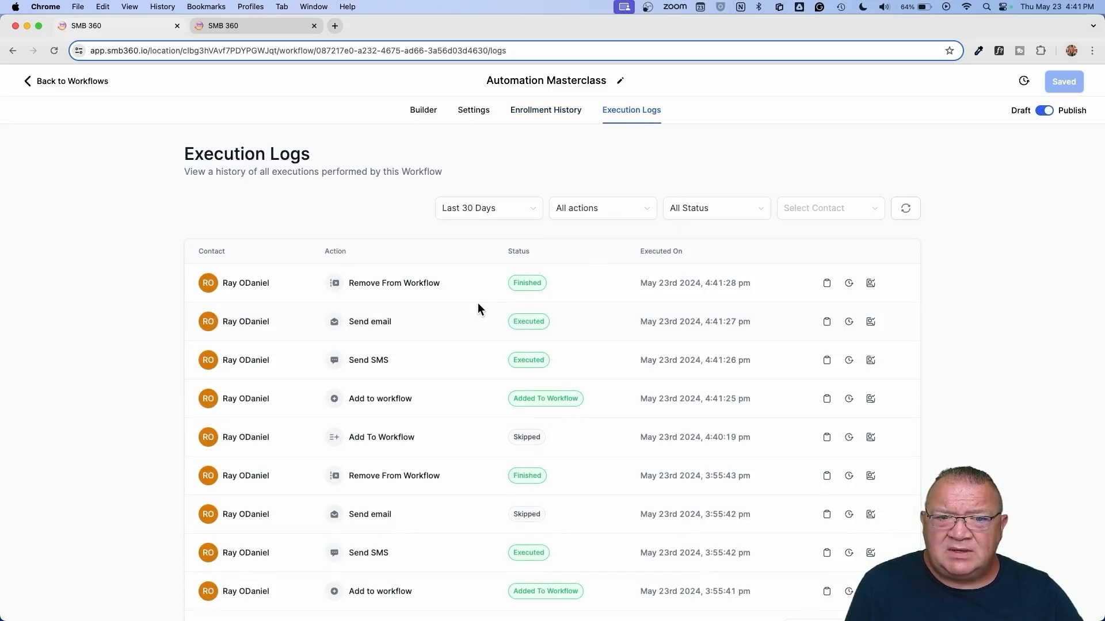
{"action": "scroll", "coordinate": [667, 390], "scroll_direction": "down", "scroll_amount": 2}
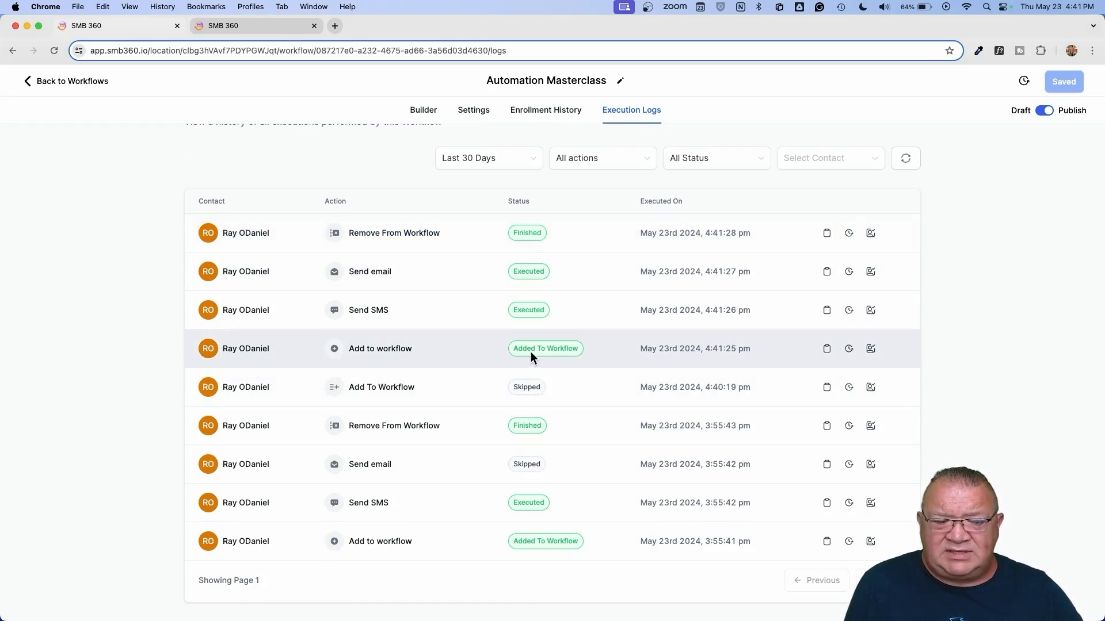
Step: Examine the newest execution log entries and the event details of the skipped Add To Workflow entry, including why it was skipped
{"action": "scroll", "coordinate": [530, 352], "scroll_direction": "up", "scroll_amount": 5}
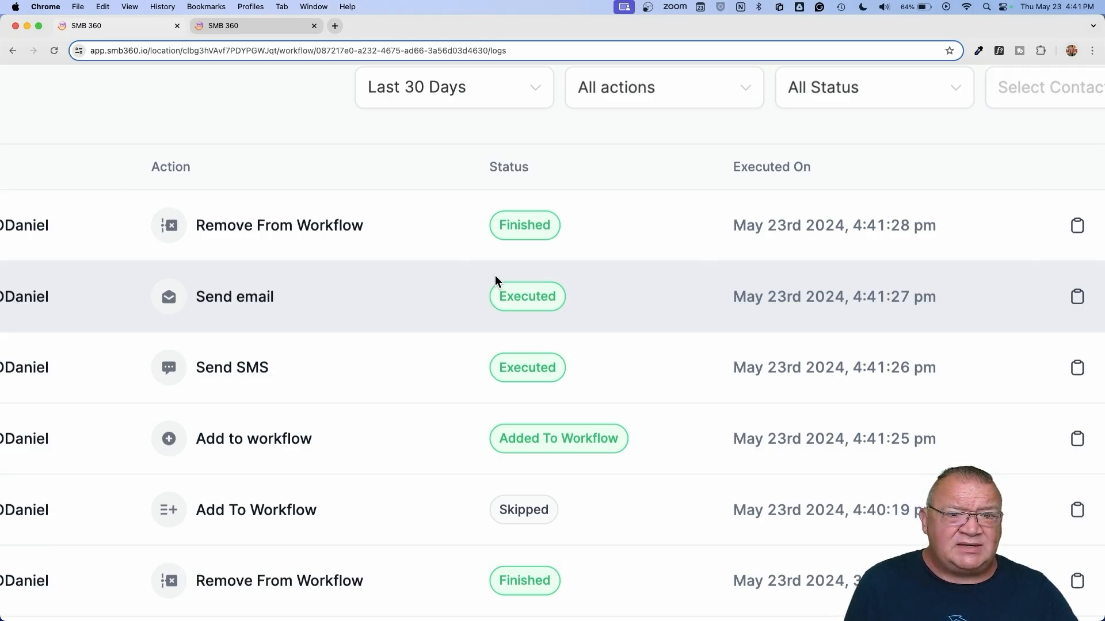
{"action": "scroll", "coordinate": [494, 281], "scroll_direction": "down", "scroll_amount": 3}
{"action": "scroll", "coordinate": [418, 427], "scroll_direction": "left", "scroll_amount": 2}
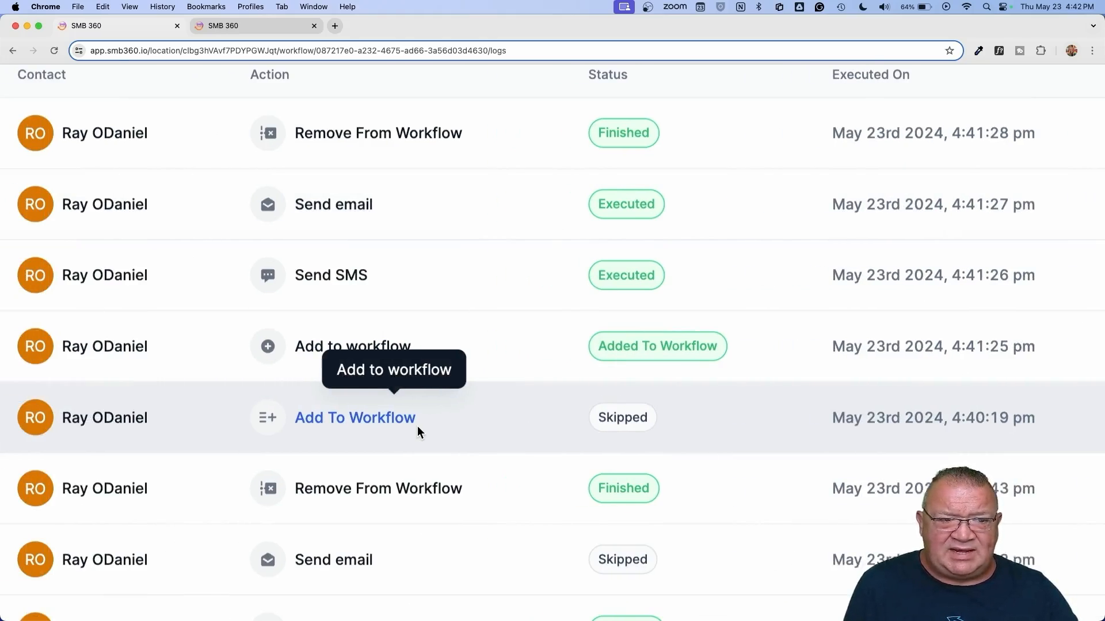
{"action": "scroll", "coordinate": [417, 427], "scroll_direction": "right", "scroll_amount": 1}
{"action": "scroll", "coordinate": [644, 482], "scroll_direction": "down", "scroll_amount": 3}
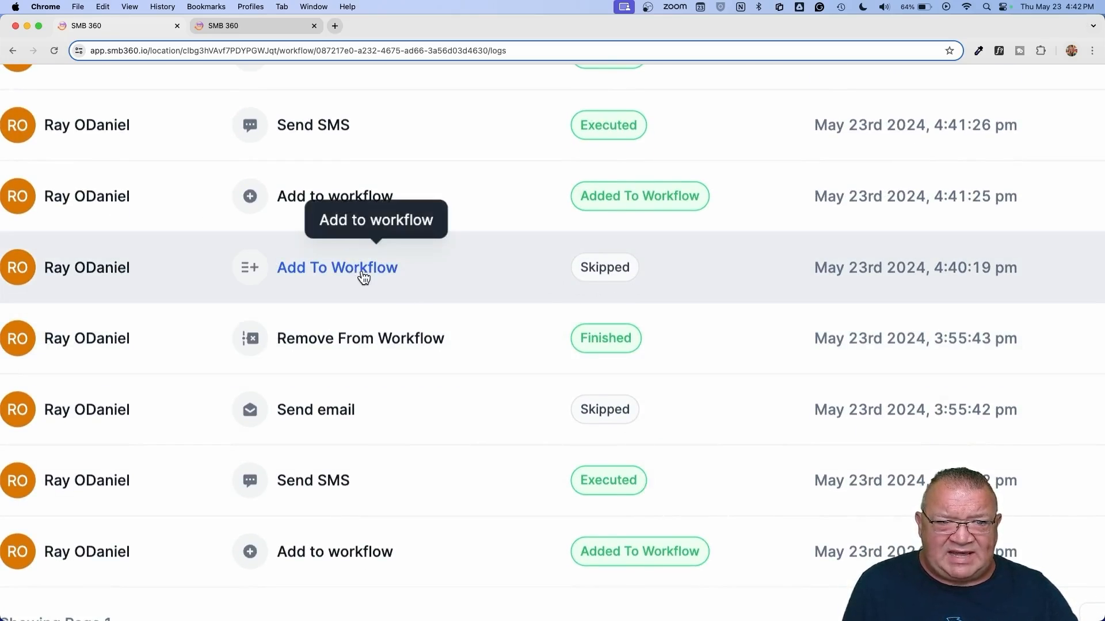
{"action": "scroll", "coordinate": [589, 265], "scroll_direction": "right", "scroll_amount": 10}
{"action": "left_click", "coordinate": [593, 267]}
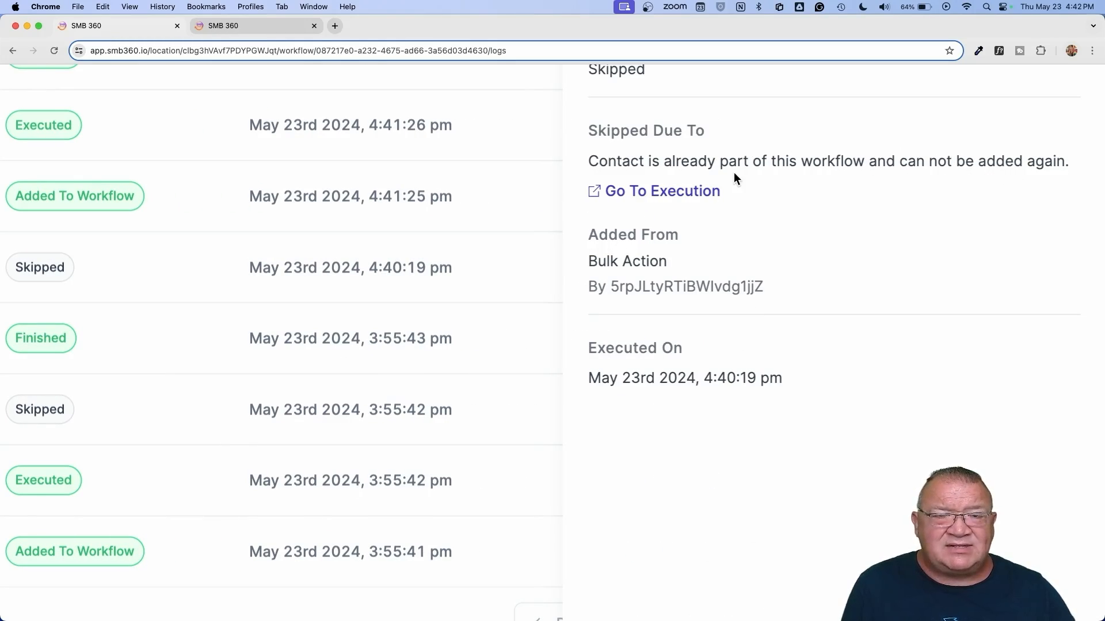
{"action": "key", "text": "super+0"}
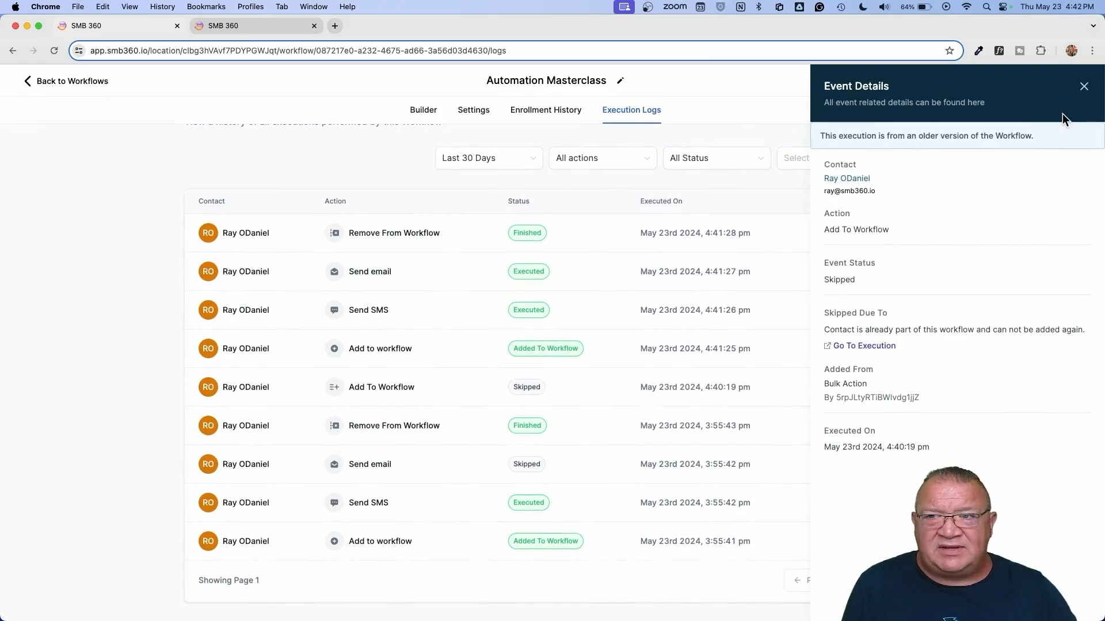
{"action": "left_click", "coordinate": [1084, 86]}
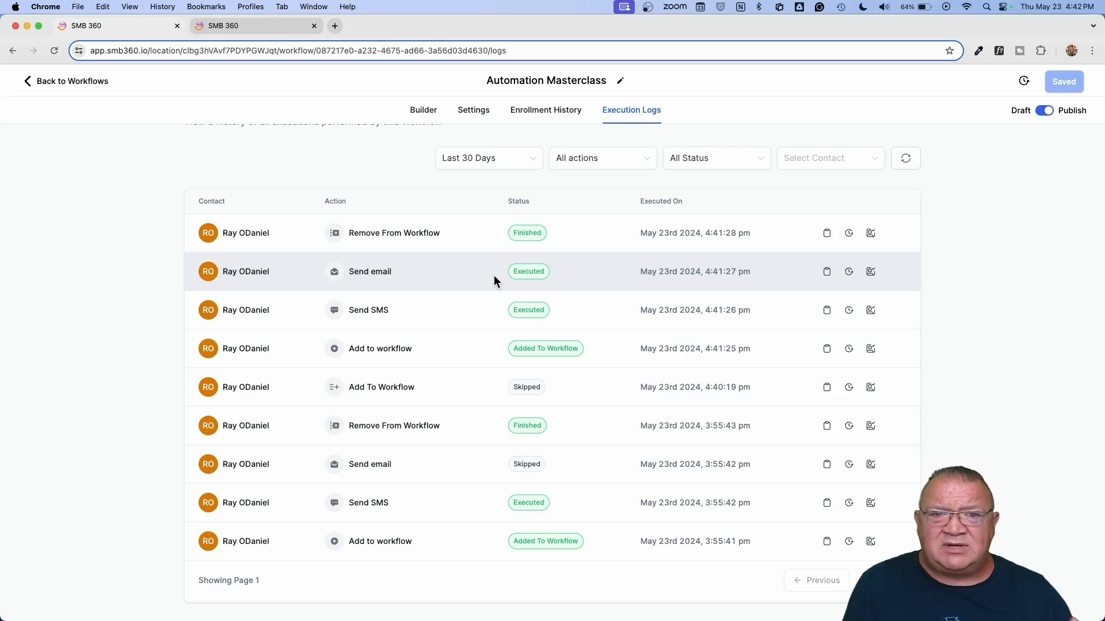
Step: Turn on Stats View in the workflow builder and examine the delivery statistics of the SMS and Email actions
{"action": "left_click", "coordinate": [422, 111]}
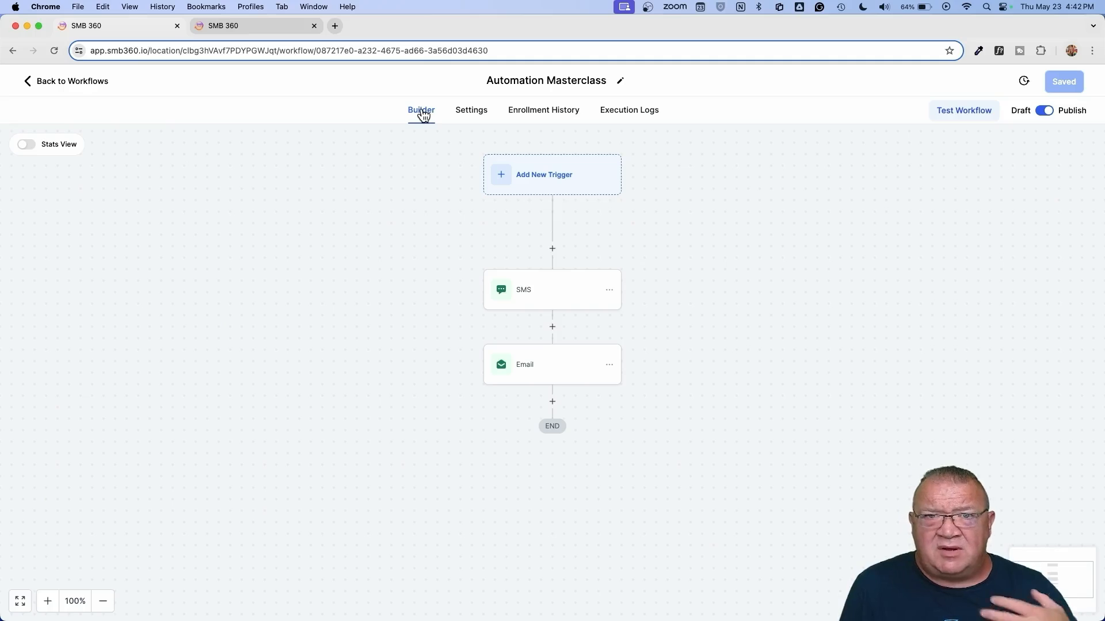
{"action": "left_click", "coordinate": [27, 148]}
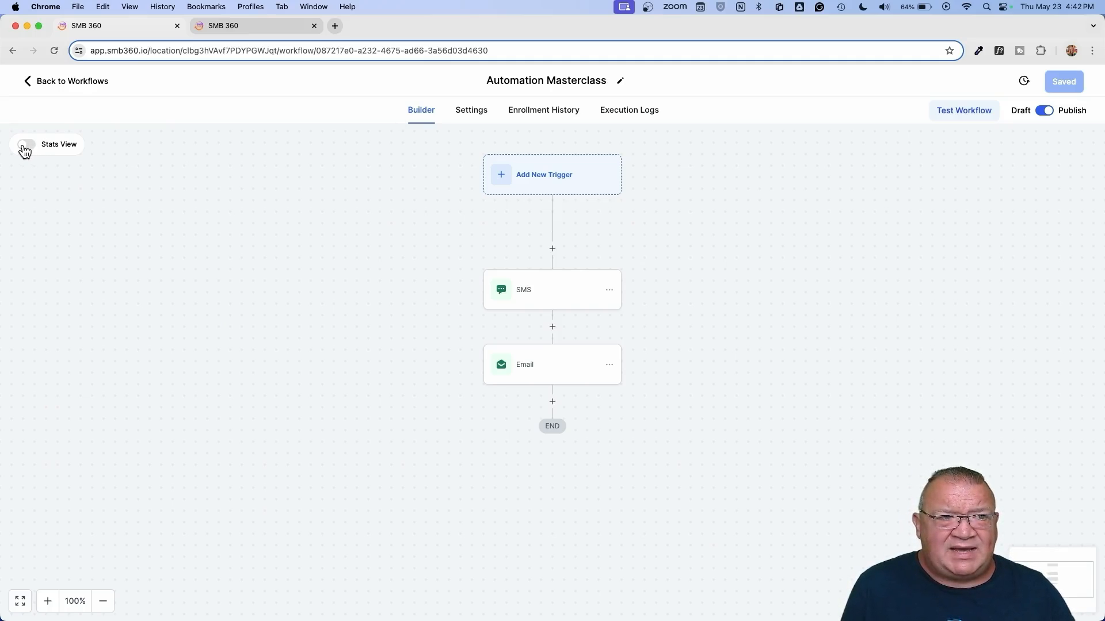
{"action": "scroll", "coordinate": [542, 341], "scroll_direction": "up", "scroll_amount": 5}
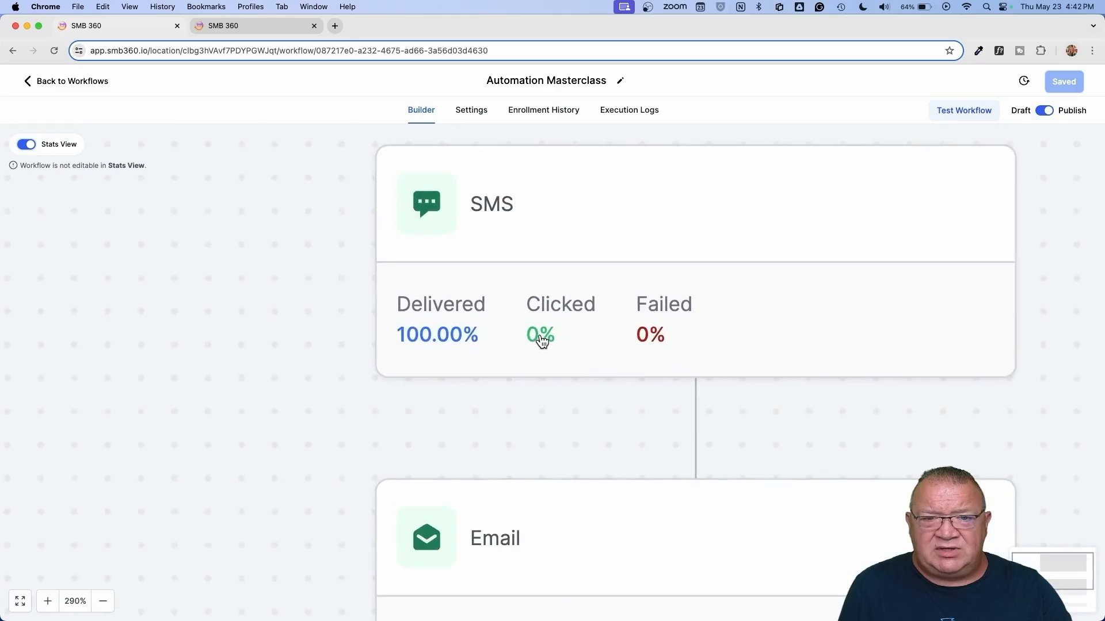
{"action": "scroll", "coordinate": [541, 338], "scroll_direction": "down", "scroll_amount": 3}
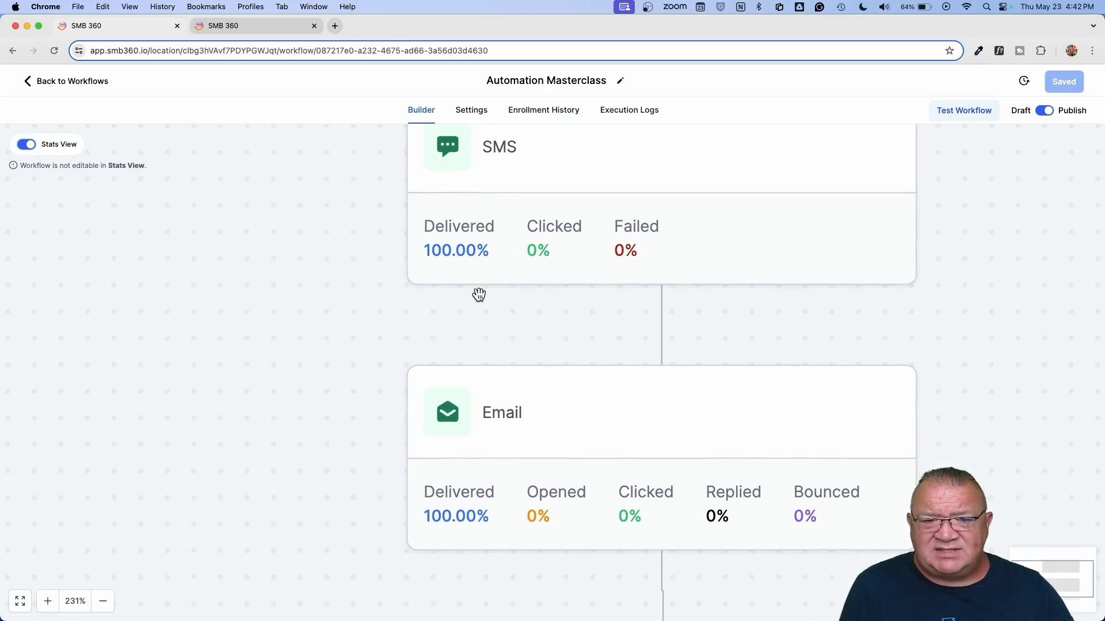
{"action": "scroll", "coordinate": [478, 387], "scroll_direction": "down", "scroll_amount": 4}
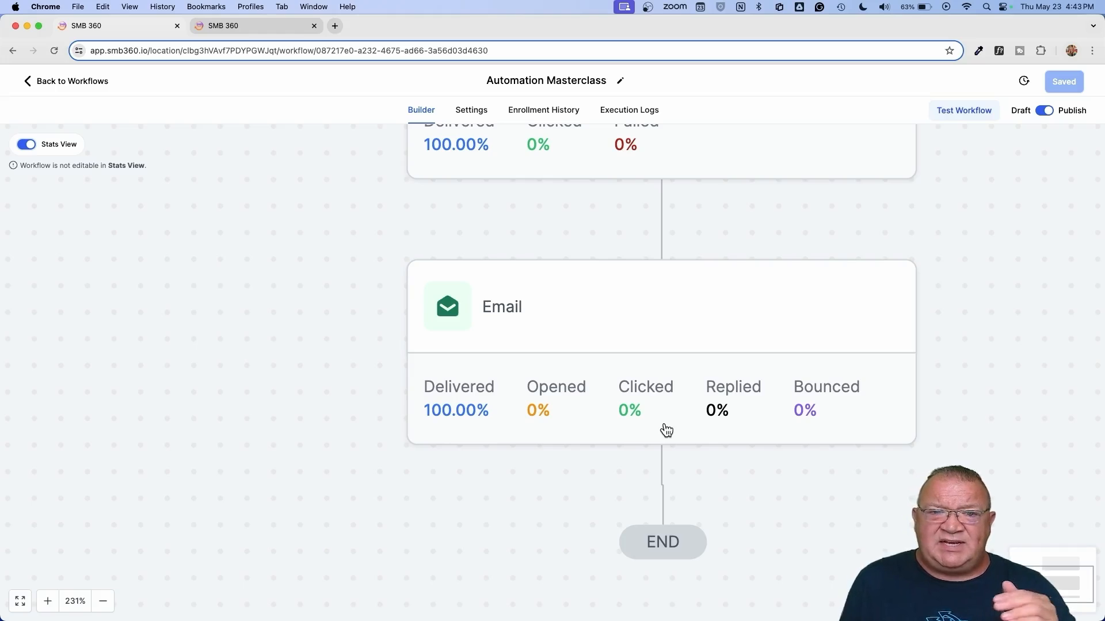
{"action": "scroll", "coordinate": [666, 430], "scroll_direction": "down", "scroll_amount": 5}
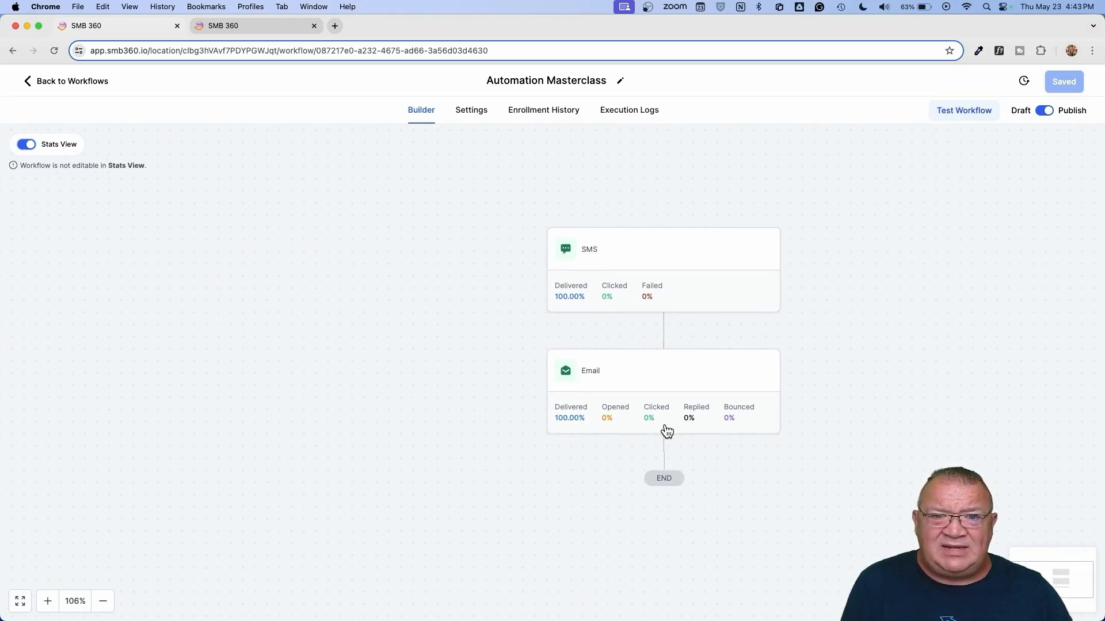
{"action": "scroll", "coordinate": [661, 422], "scroll_direction": "up", "scroll_amount": 2}
{"action": "scroll", "coordinate": [661, 417], "scroll_direction": "right", "scroll_amount": 3}
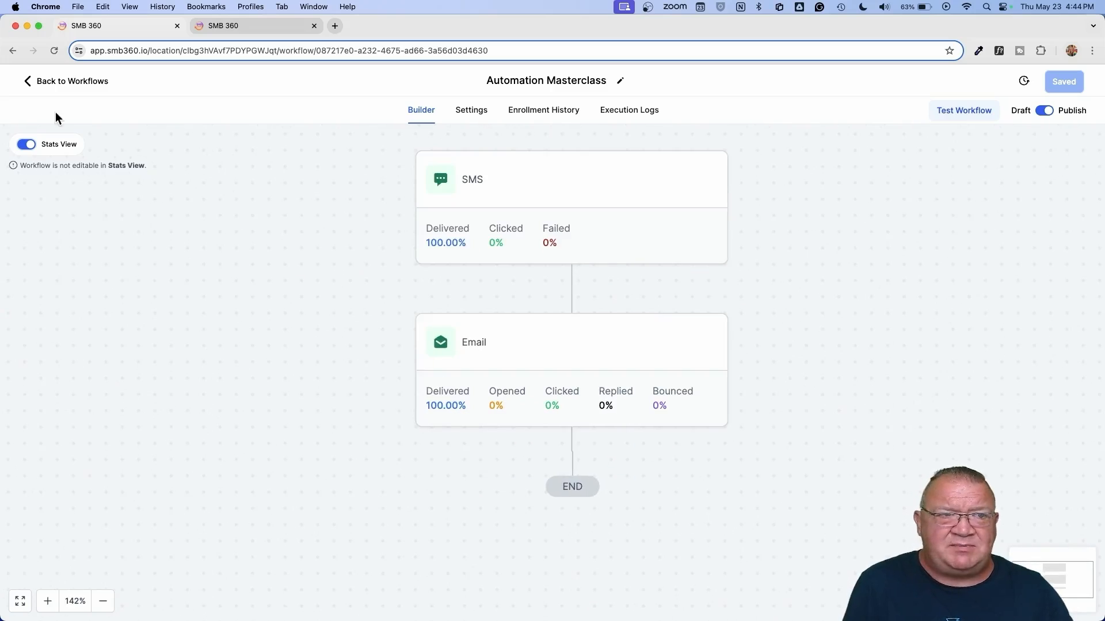
Step: Return to the workflow list, reopen Automation Masterclass and bring up the choices for a new workflow trigger
{"action": "left_click", "coordinate": [43, 80]}
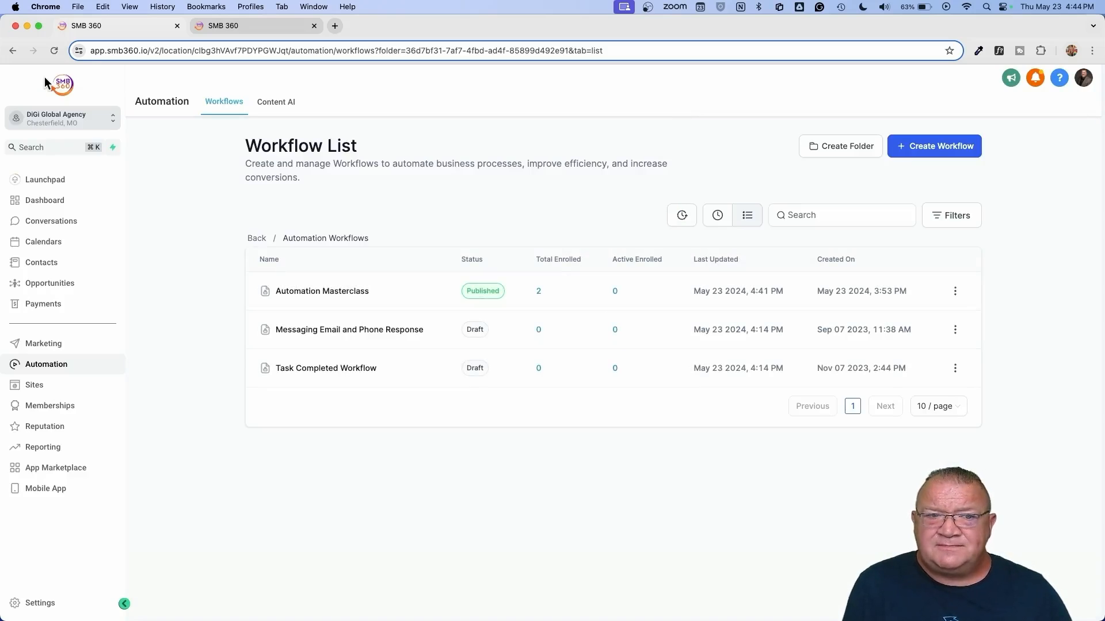
{"action": "left_click", "coordinate": [321, 292]}
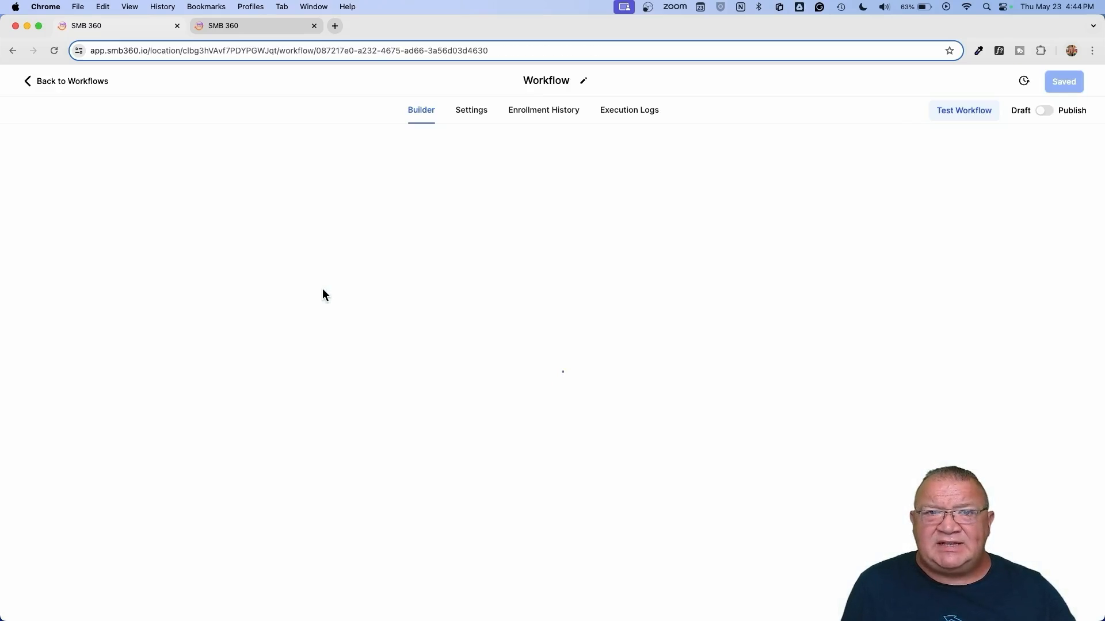
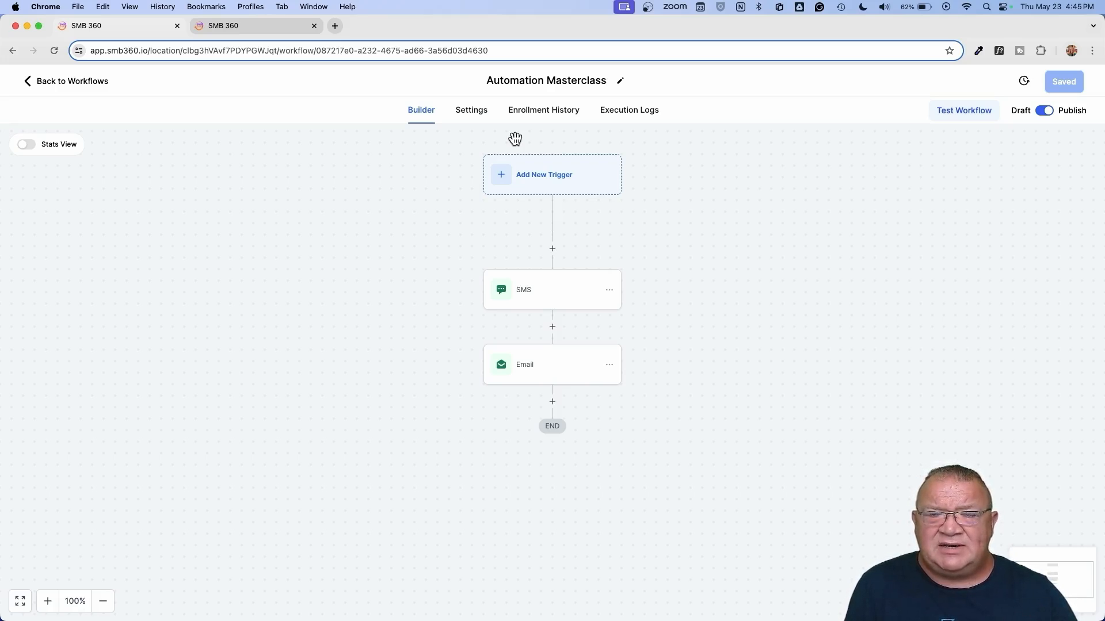
{"action": "left_click", "coordinate": [536, 176]}
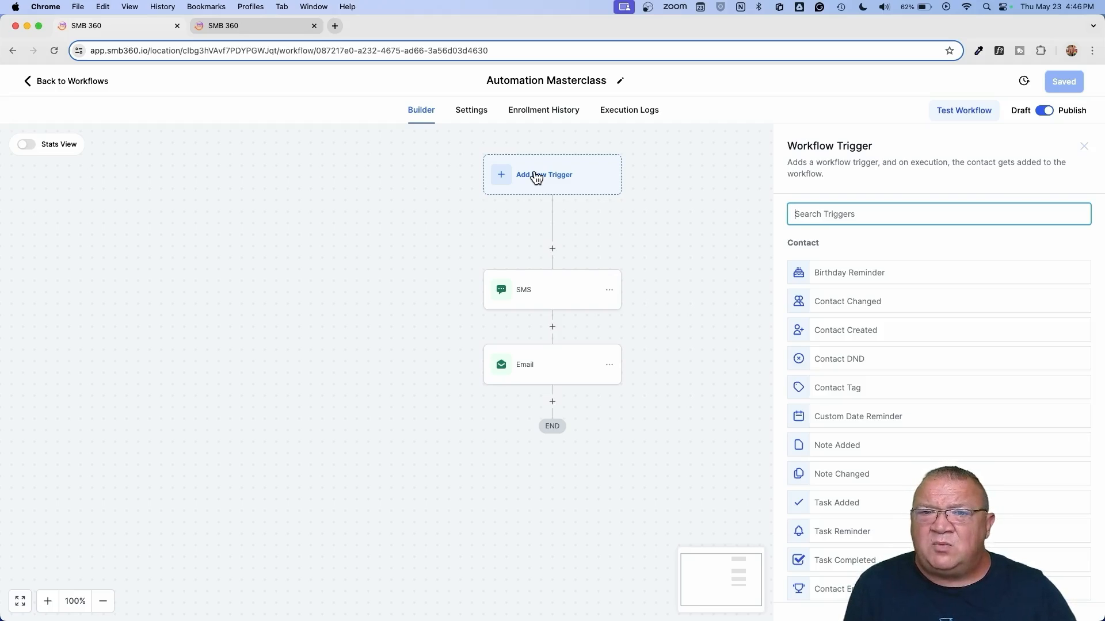
{"action": "scroll", "coordinate": [747, 225], "scroll_direction": "up", "scroll_amount": 3}
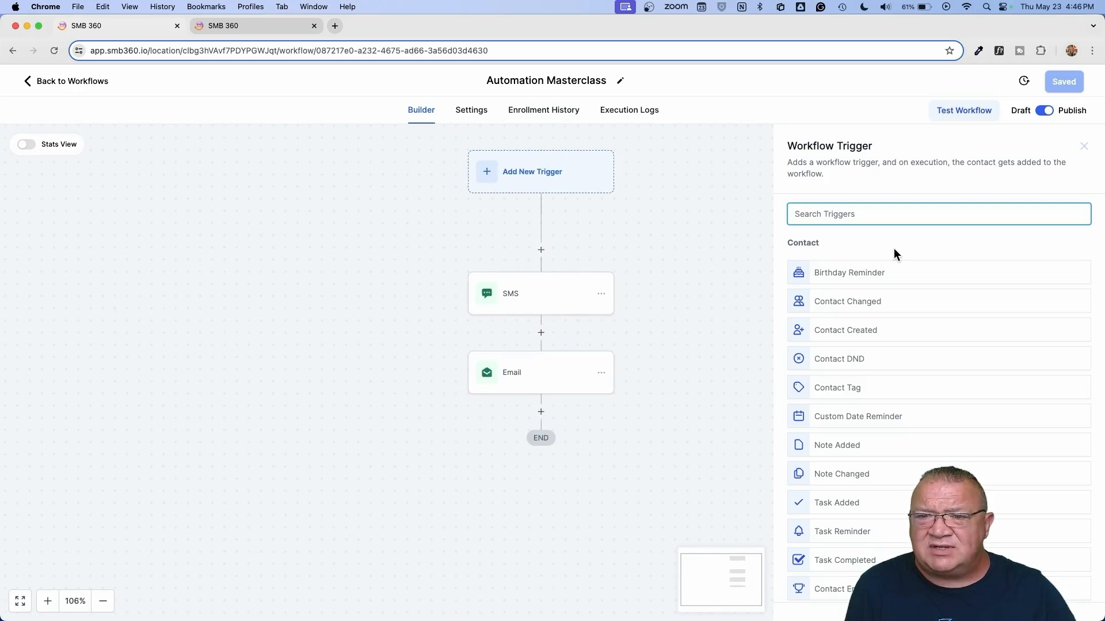
{"action": "left_click", "coordinate": [894, 249]}
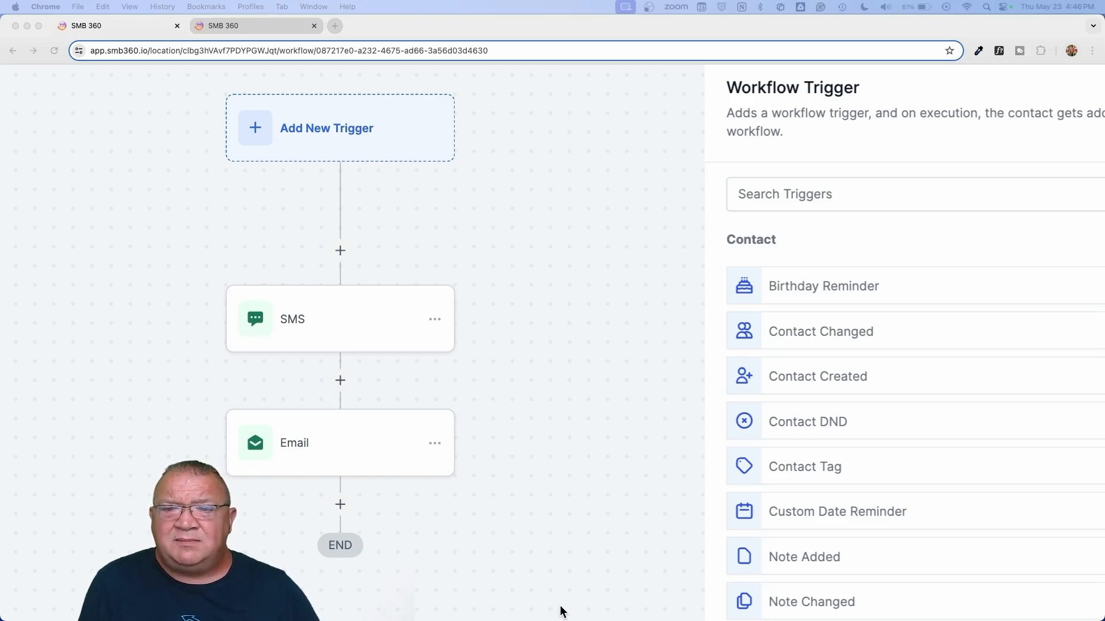
Step: Review the available workflow triggers in the Contact and Events categories
{"action": "scroll", "coordinate": [804, 467], "scroll_direction": "right", "scroll_amount": 2}
{"action": "scroll", "coordinate": [805, 467], "scroll_direction": "down", "scroll_amount": 3}
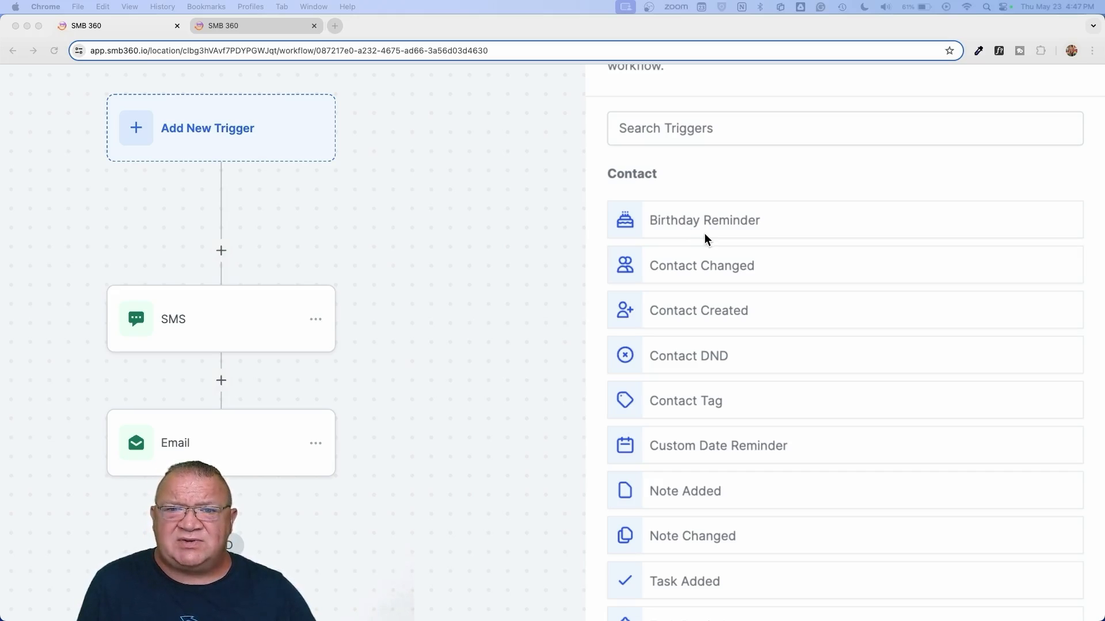
{"action": "scroll", "coordinate": [699, 237], "scroll_direction": "down", "scroll_amount": 3}
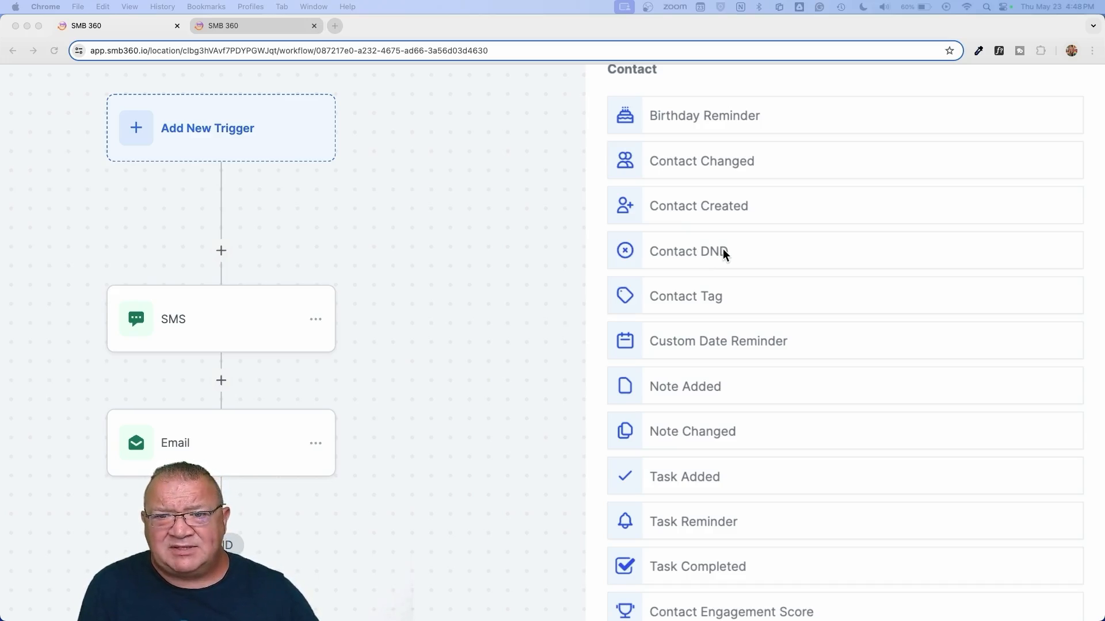
{"action": "scroll", "coordinate": [723, 249], "scroll_direction": "down", "scroll_amount": 5}
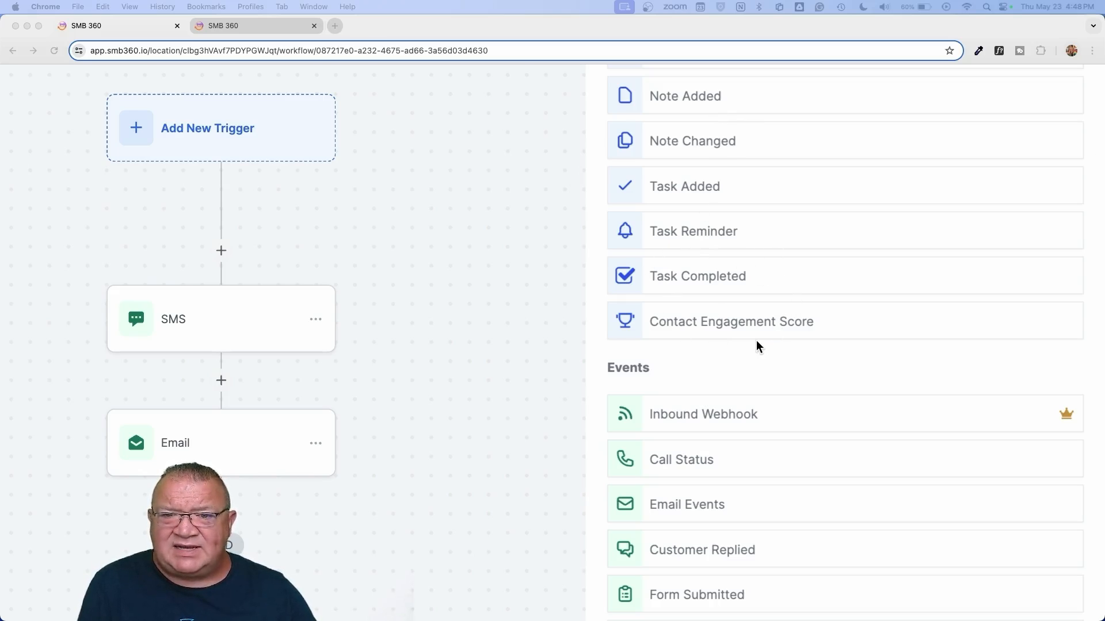
{"action": "scroll", "coordinate": [756, 342], "scroll_direction": "down", "scroll_amount": 5}
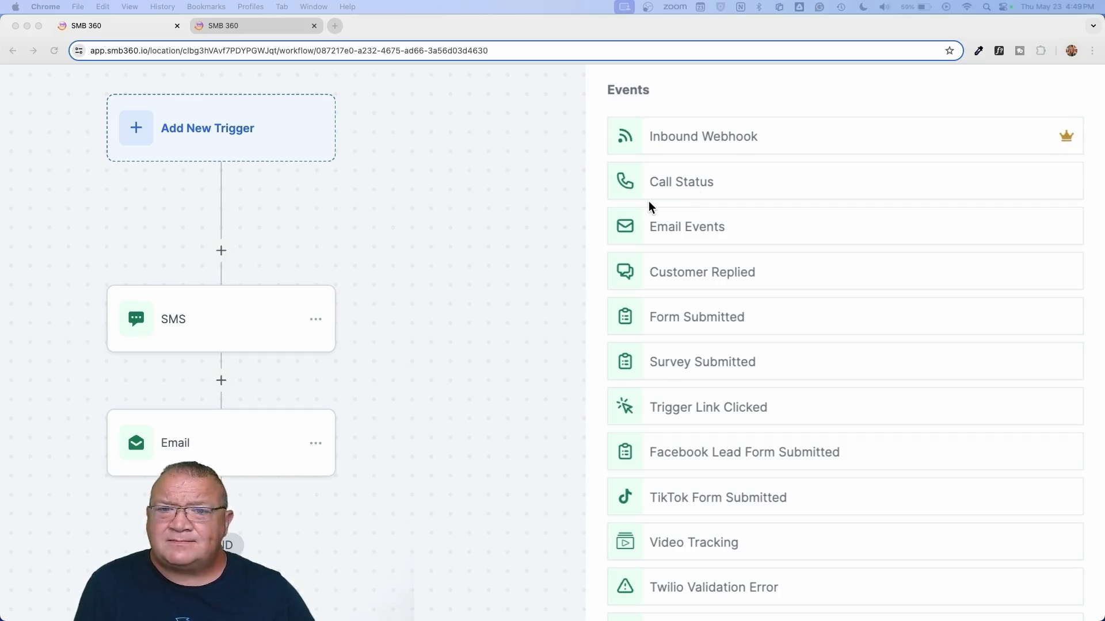
{"action": "scroll", "coordinate": [648, 202], "scroll_direction": "down", "scroll_amount": 1}
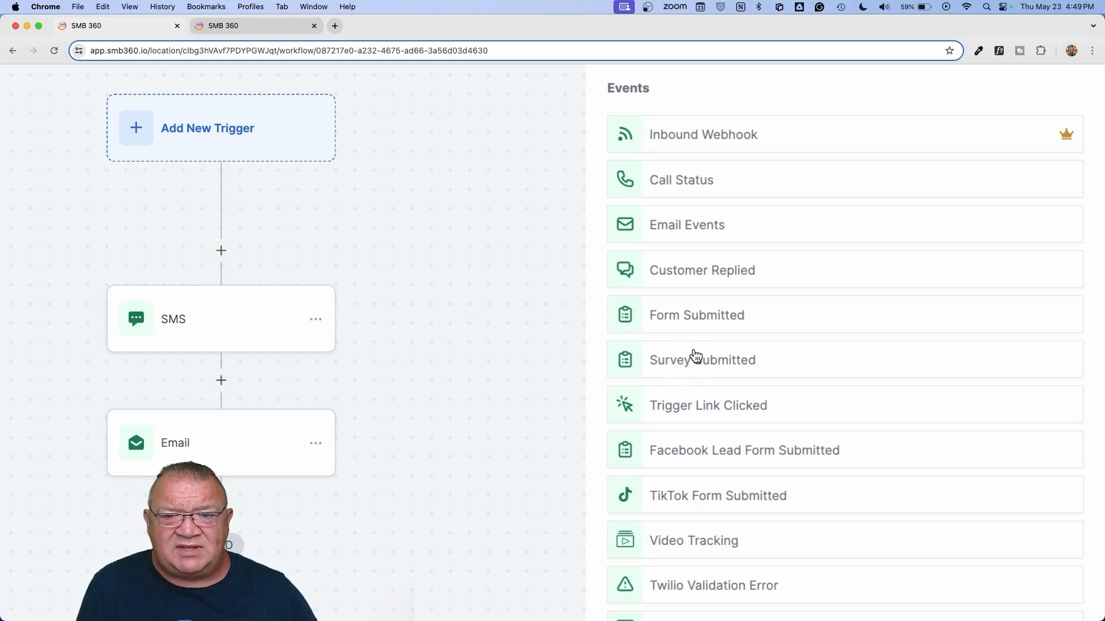
{"action": "scroll", "coordinate": [696, 355], "scroll_direction": "down", "scroll_amount": 4}
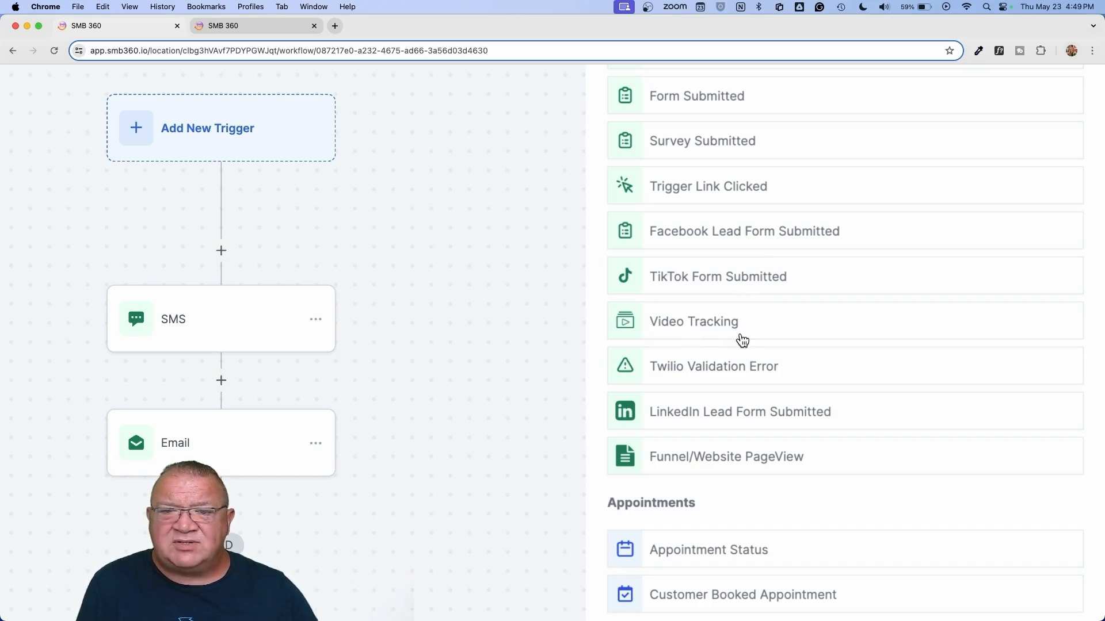
{"action": "scroll", "coordinate": [740, 340], "scroll_direction": "down", "scroll_amount": 3}
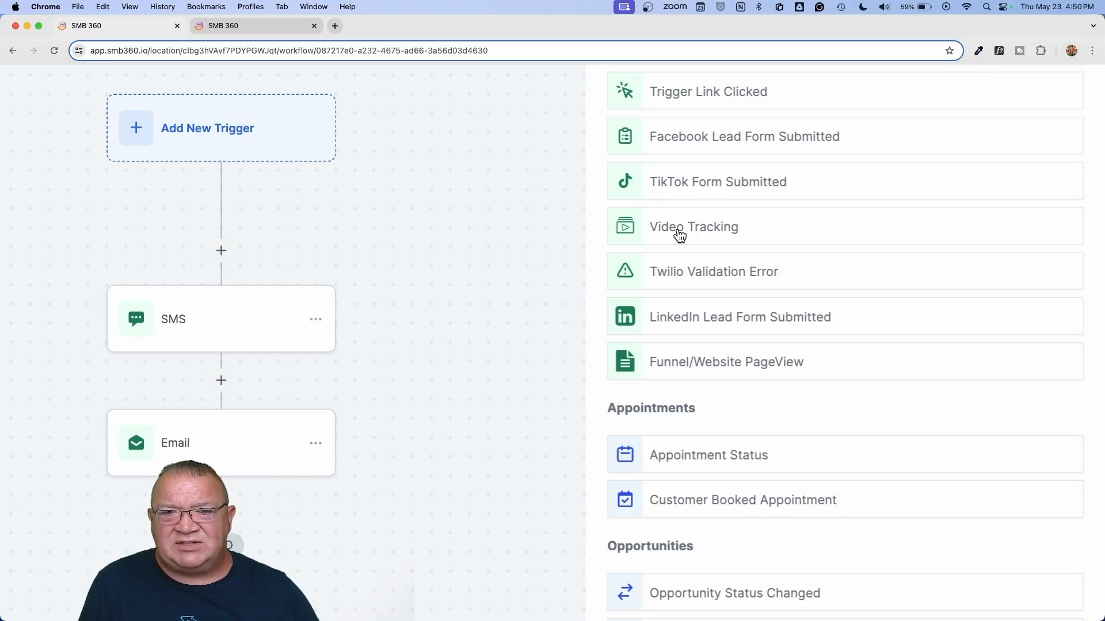
Step: Review the remaining workflow triggers, from the Appointments and Opportunities categories through Courses, Payments and Shopify down to Certificates
{"action": "scroll", "coordinate": [679, 234], "scroll_direction": "down", "scroll_amount": 5}
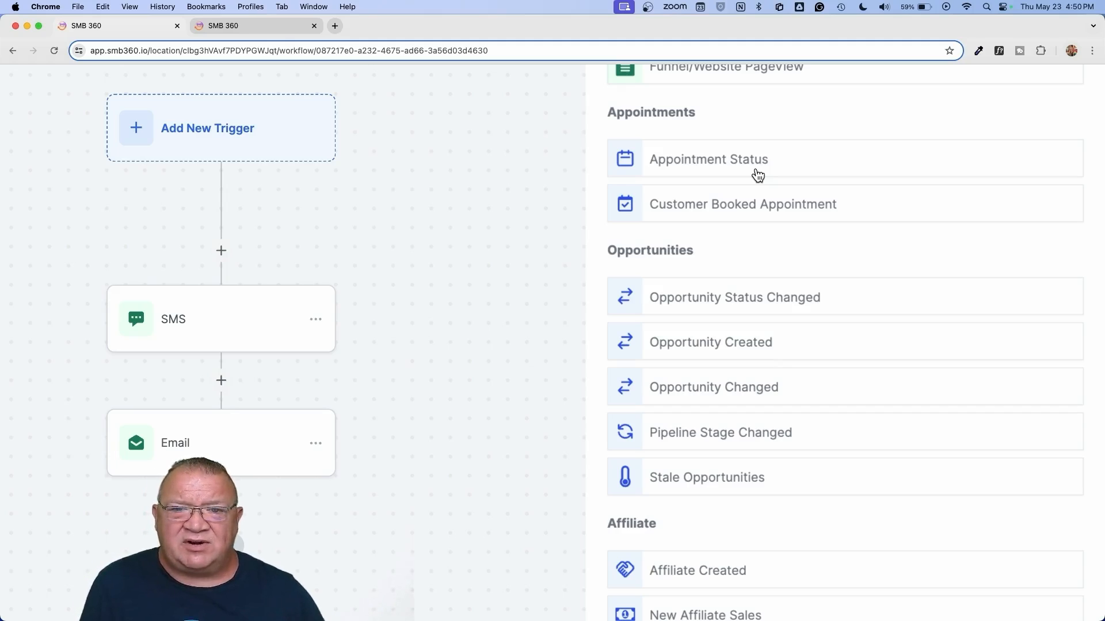
{"action": "scroll", "coordinate": [757, 176], "scroll_direction": "down", "scroll_amount": 2}
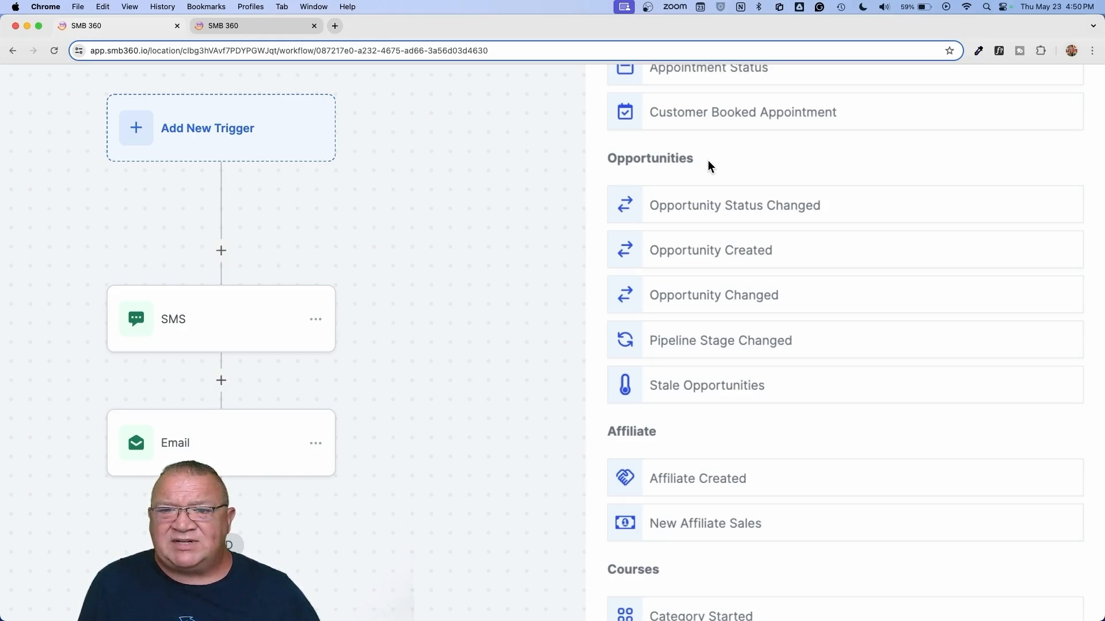
{"action": "scroll", "coordinate": [707, 166], "scroll_direction": "down", "scroll_amount": 5}
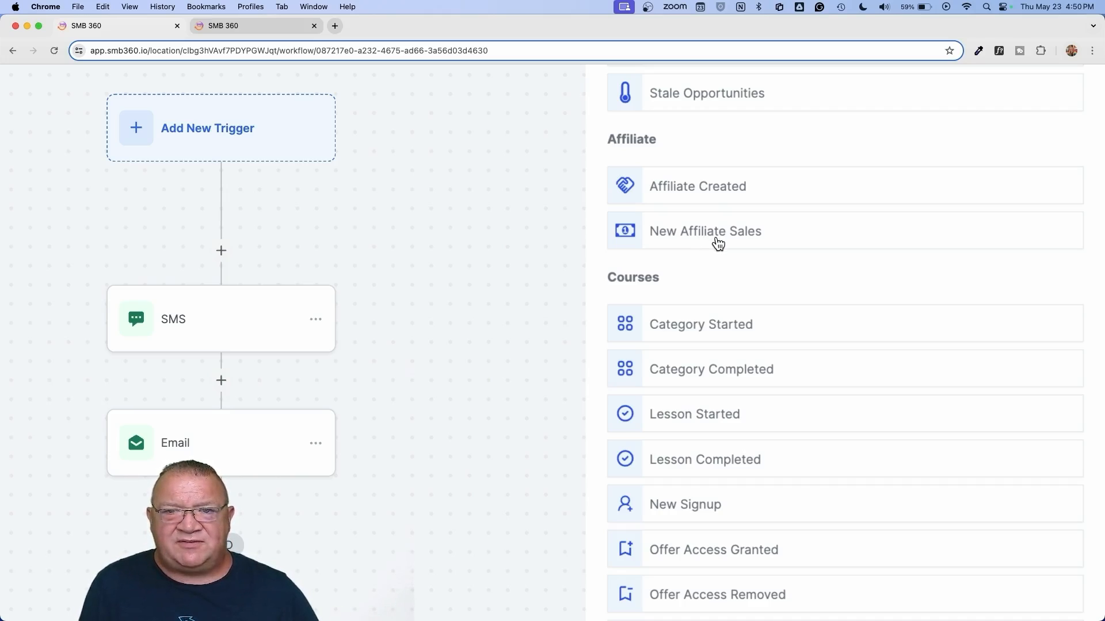
{"action": "scroll", "coordinate": [717, 244], "scroll_direction": "down", "scroll_amount": 3}
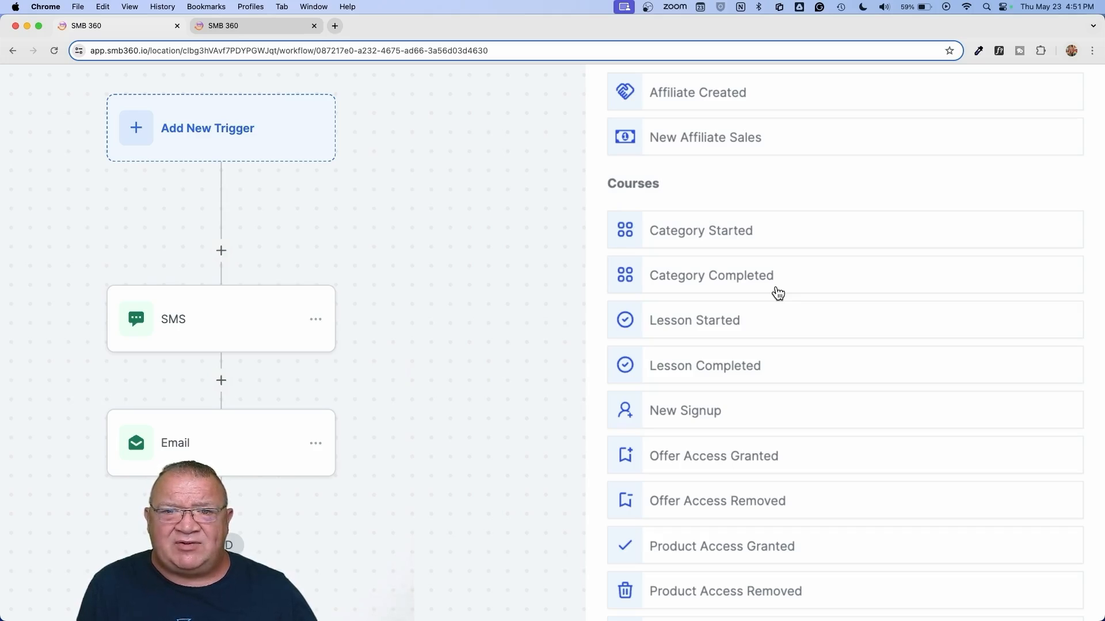
{"action": "scroll", "coordinate": [777, 294], "scroll_direction": "down", "scroll_amount": 2}
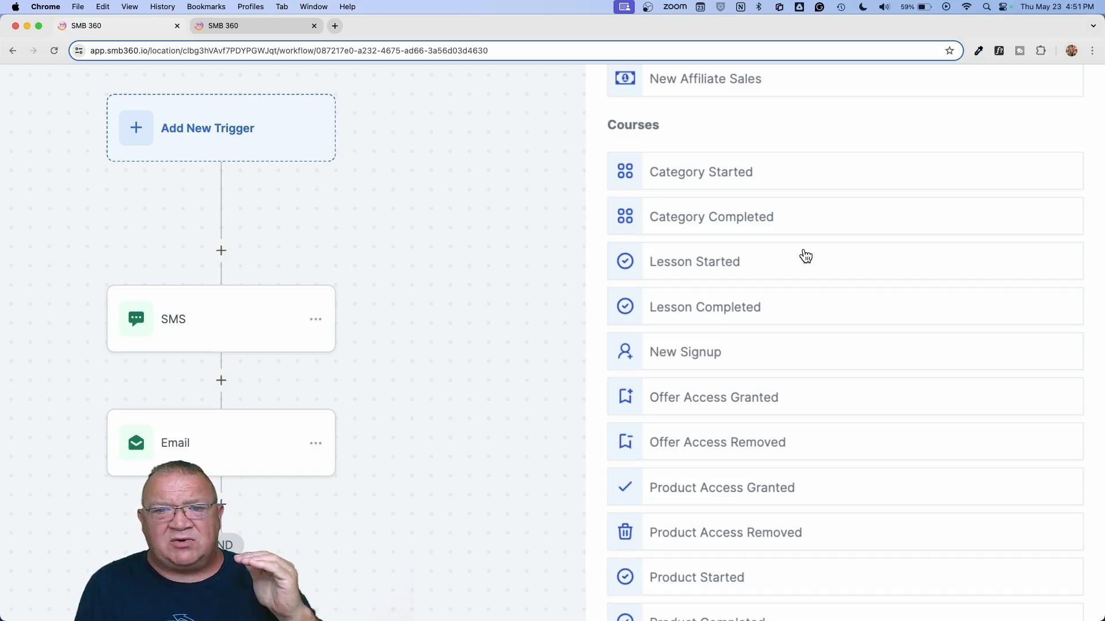
{"action": "scroll", "coordinate": [806, 256], "scroll_direction": "down", "scroll_amount": 6}
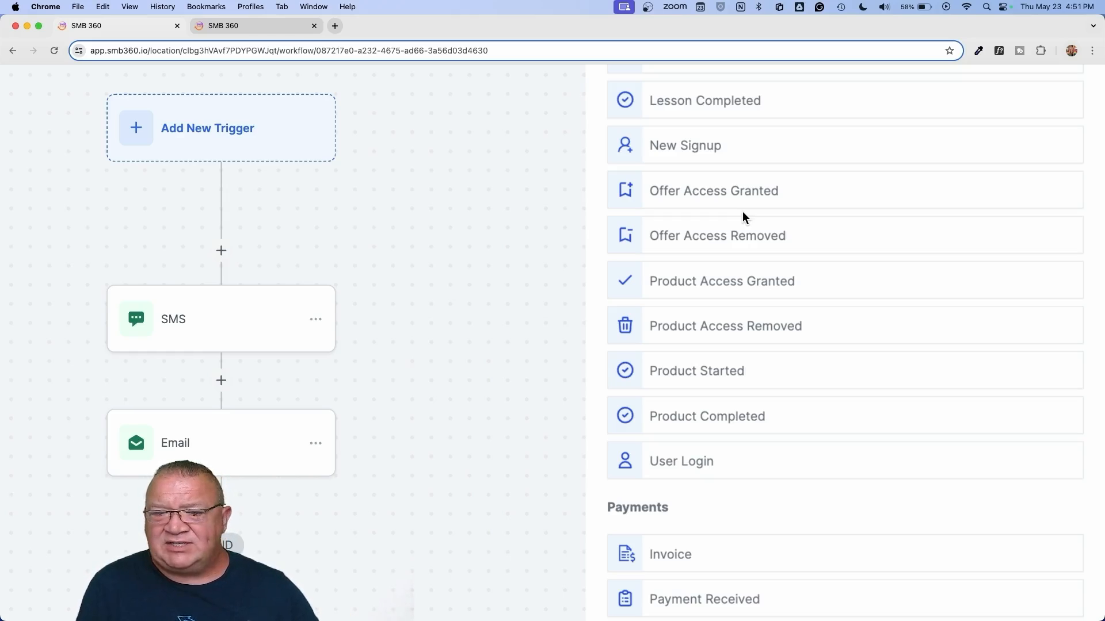
{"action": "scroll", "coordinate": [742, 213], "scroll_direction": "down", "scroll_amount": 5}
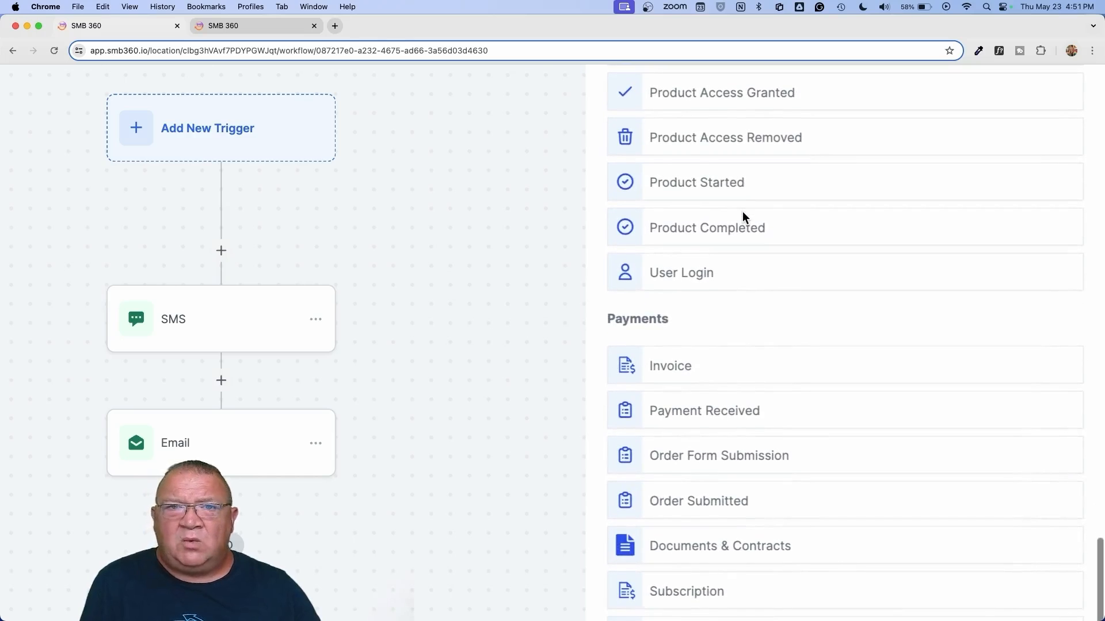
{"action": "scroll", "coordinate": [743, 212], "scroll_direction": "down", "scroll_amount": 5}
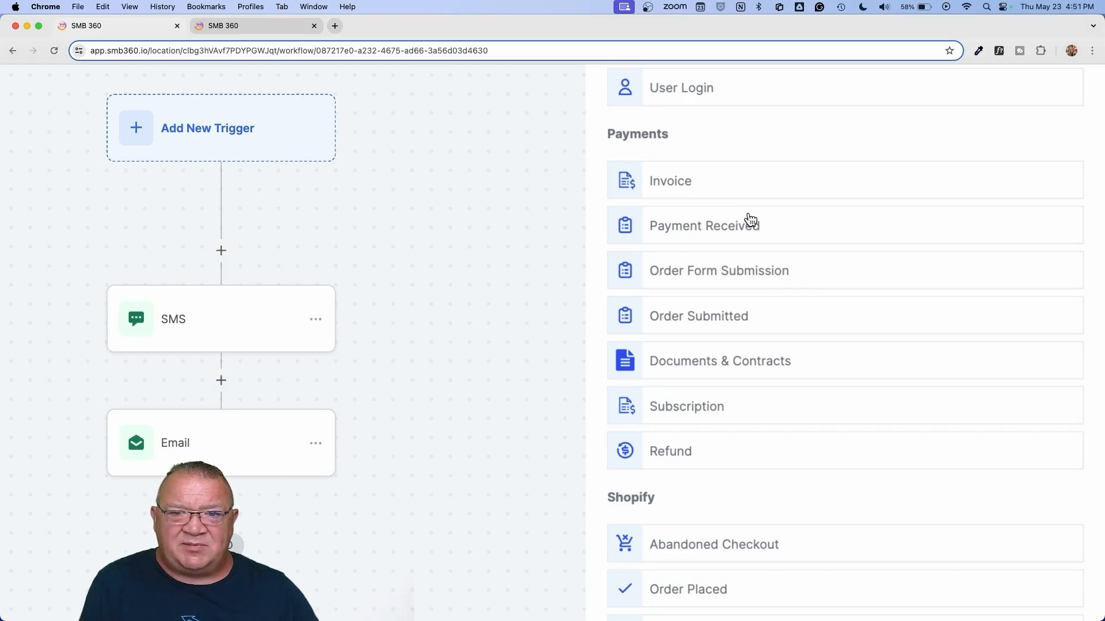
{"action": "scroll", "coordinate": [780, 336], "scroll_direction": "down", "scroll_amount": 3}
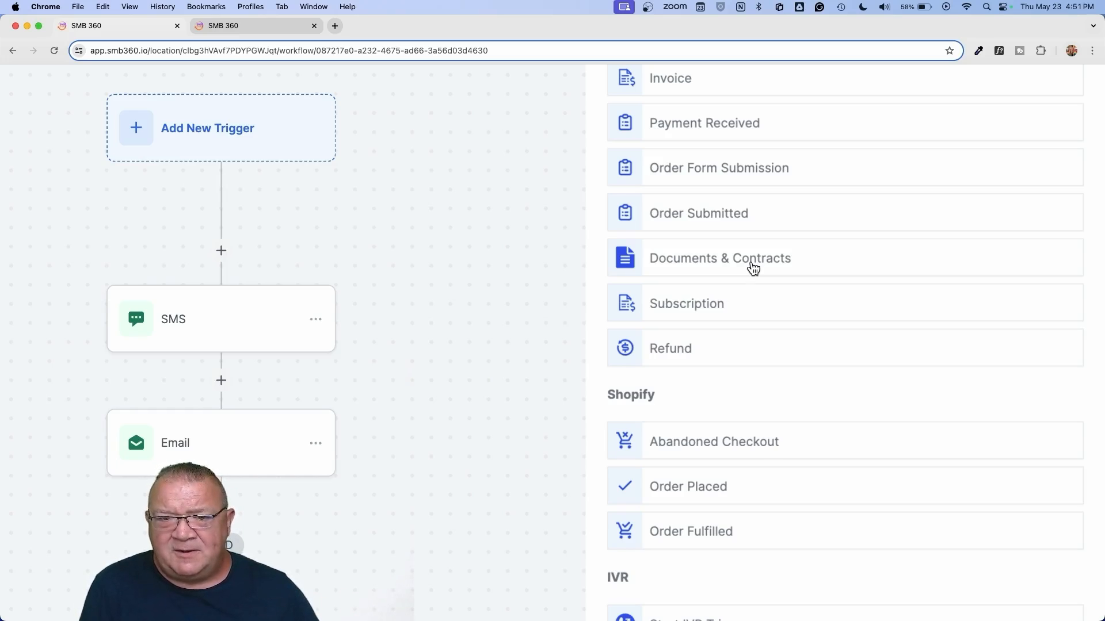
{"action": "scroll", "coordinate": [750, 267], "scroll_direction": "down", "scroll_amount": 3}
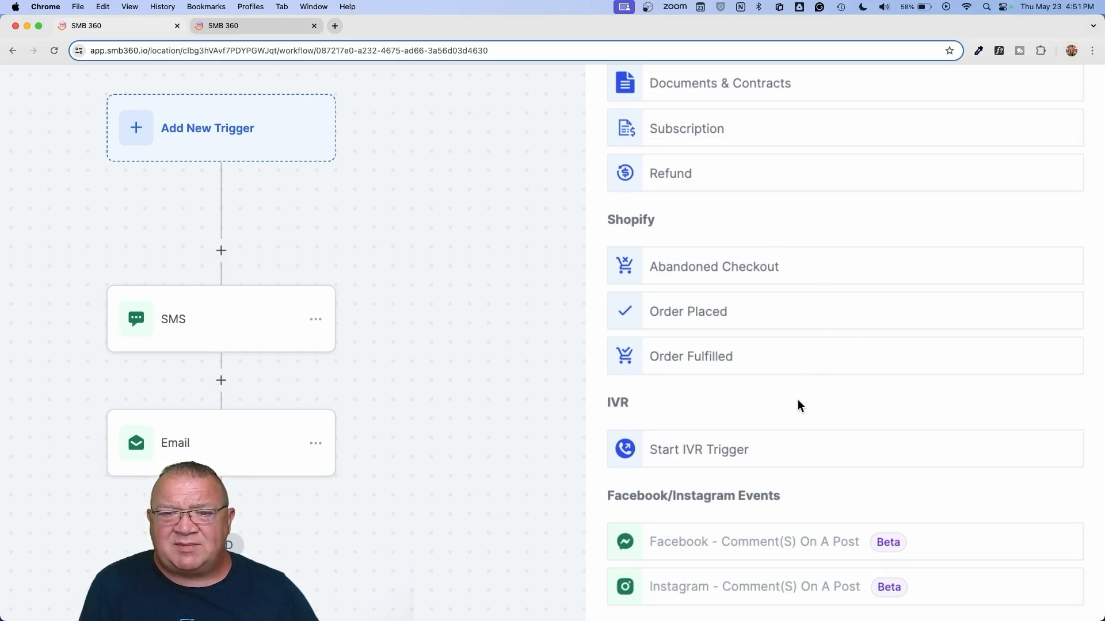
{"action": "scroll", "coordinate": [663, 394], "scroll_direction": "down", "scroll_amount": 1}
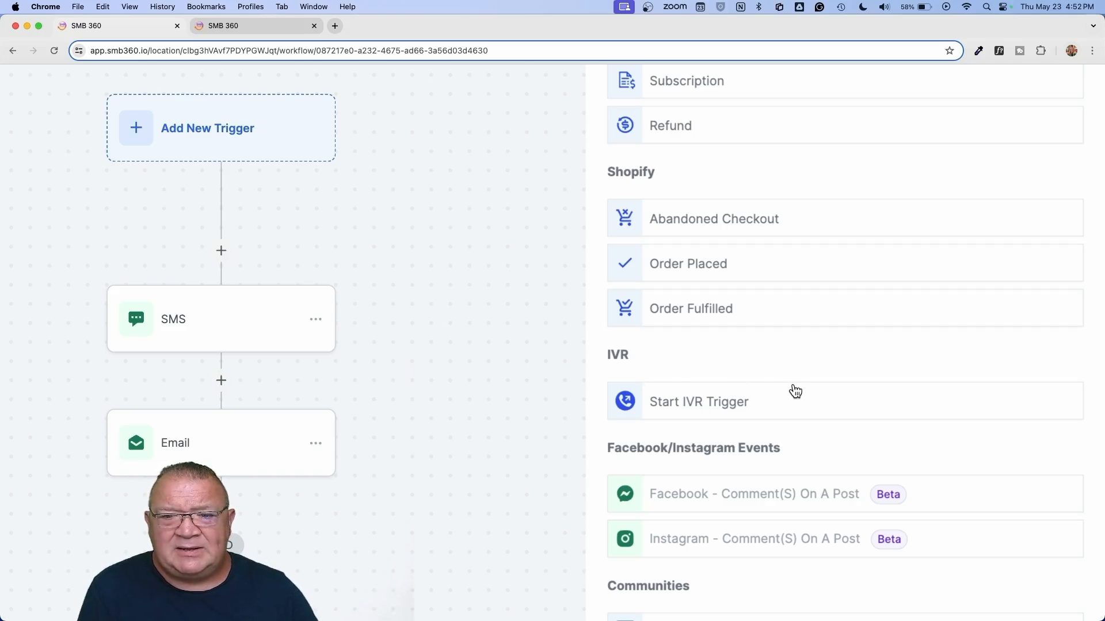
{"action": "scroll", "coordinate": [793, 390], "scroll_direction": "down", "scroll_amount": 4}
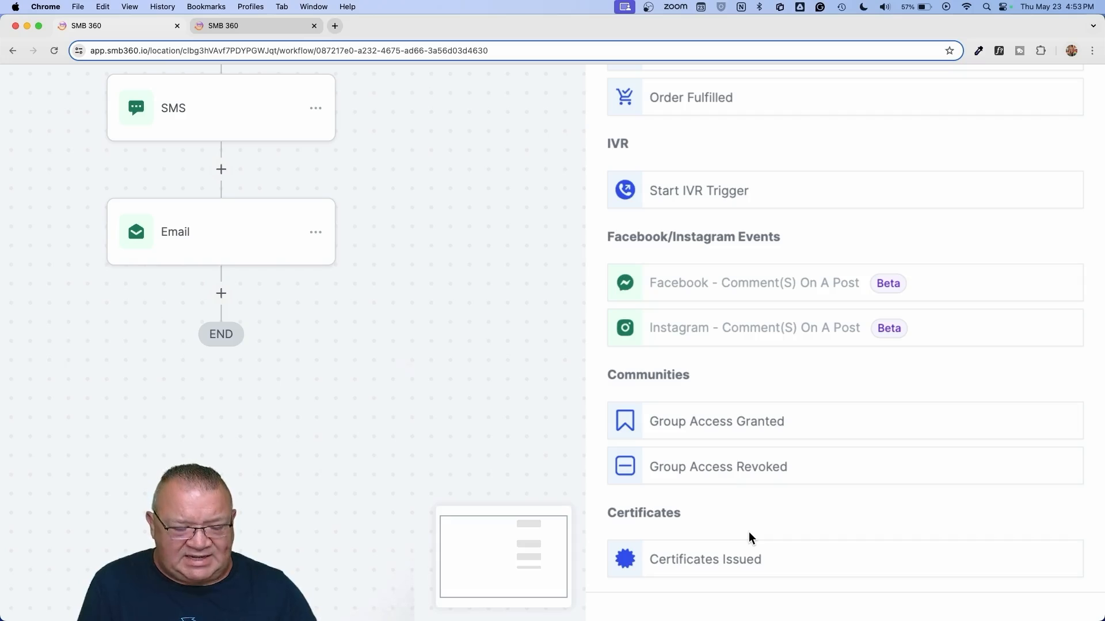
Step: Choose the Customer Replied trigger for the workflow and add a filter on Reply channel
{"action": "scroll", "coordinate": [748, 532], "scroll_direction": "up", "scroll_amount": 15}
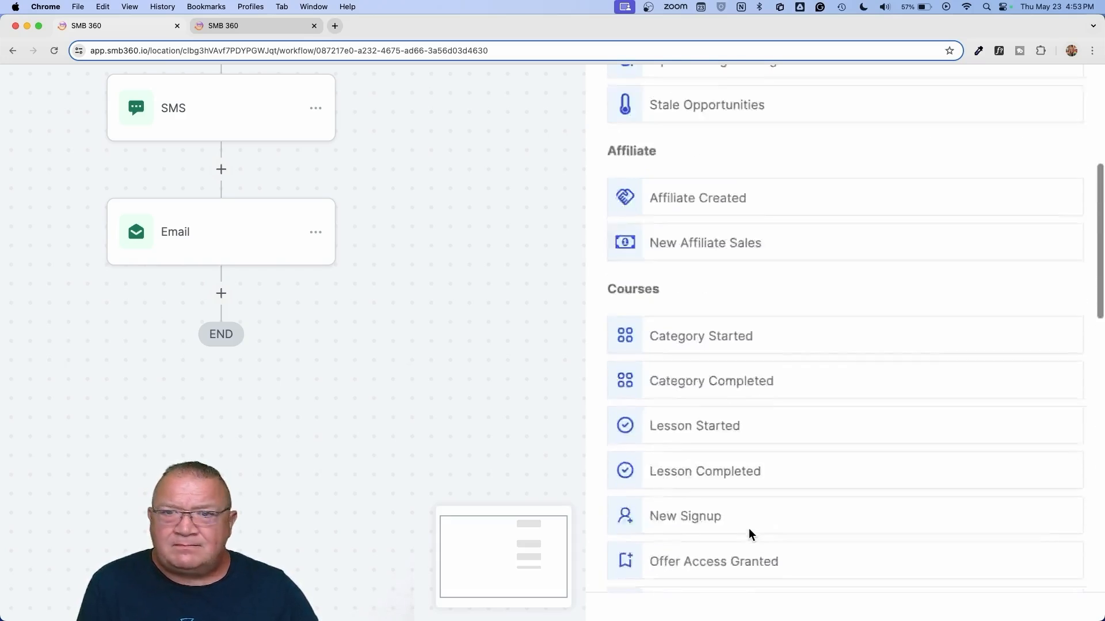
{"action": "scroll", "coordinate": [750, 534], "scroll_direction": "up", "scroll_amount": 10}
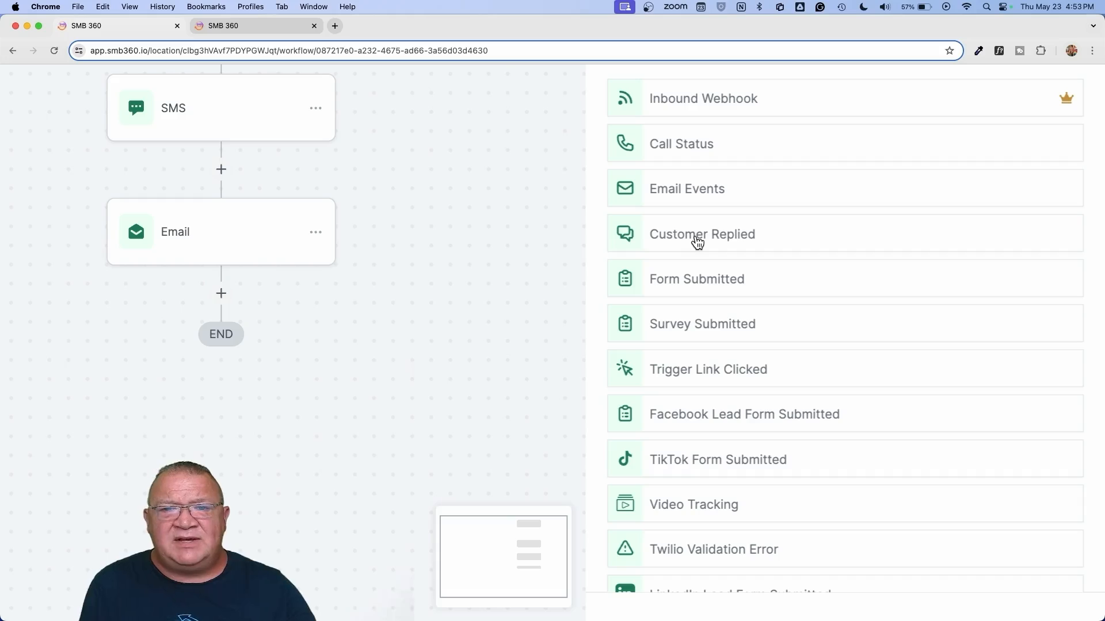
{"action": "left_click", "coordinate": [691, 241]}
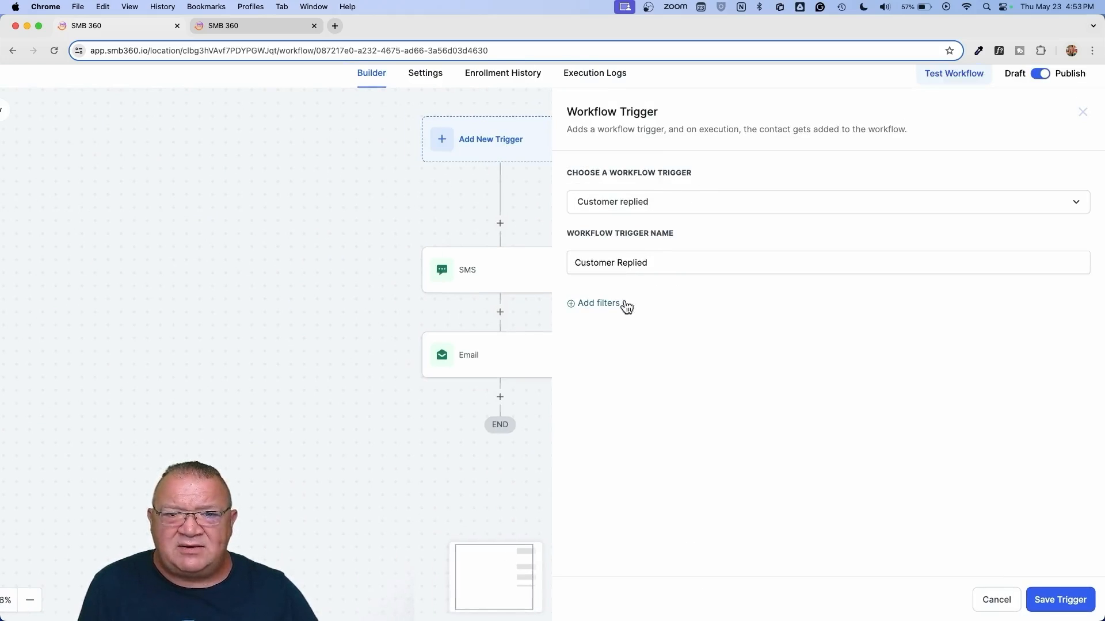
{"action": "left_click", "coordinate": [598, 303]}
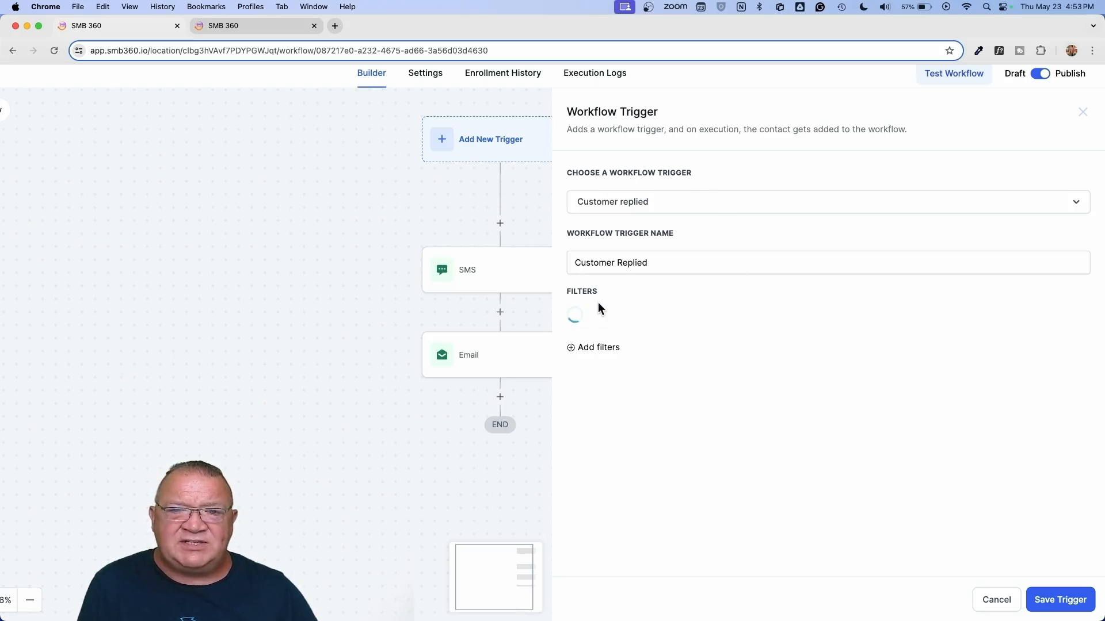
{"action": "left_click", "coordinate": [627, 326]}
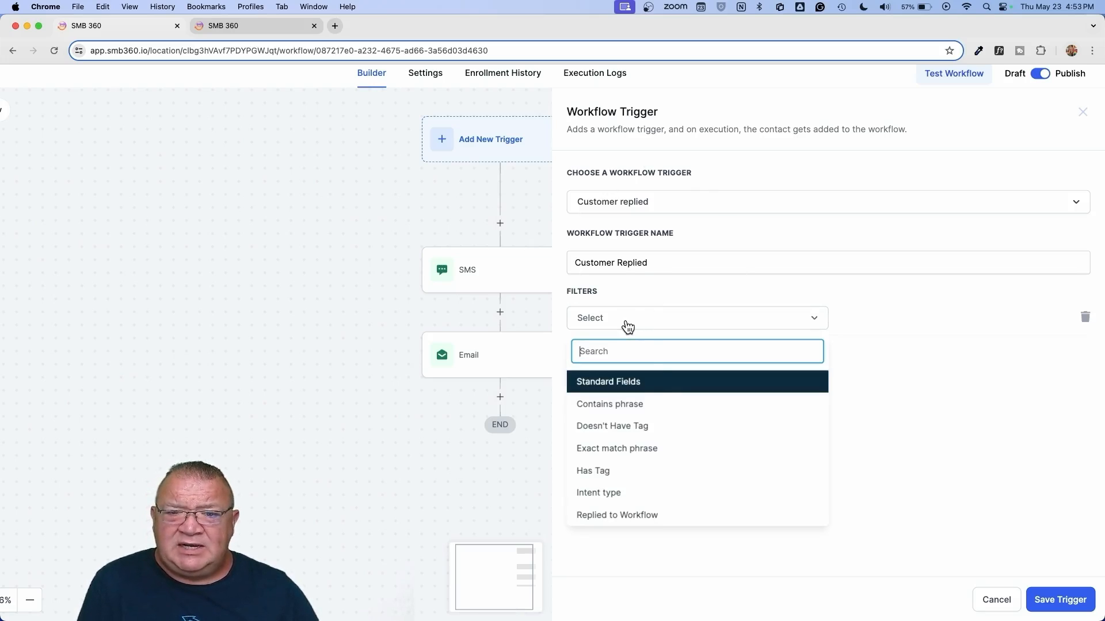
{"action": "scroll", "coordinate": [642, 438], "scroll_direction": "down", "scroll_amount": 4}
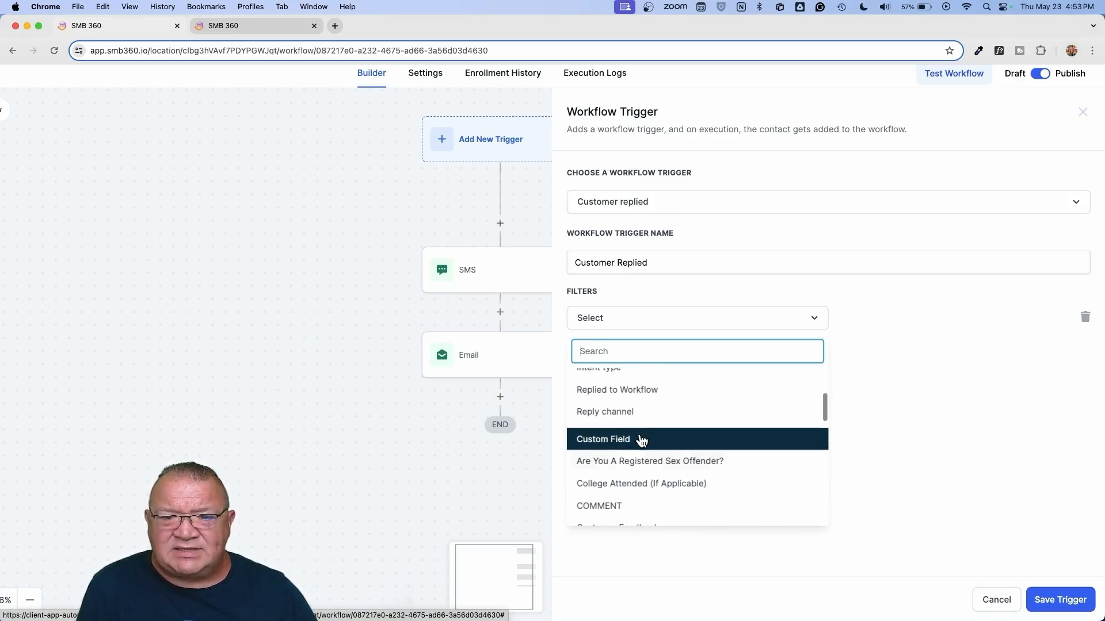
{"action": "left_click", "coordinate": [601, 412]}
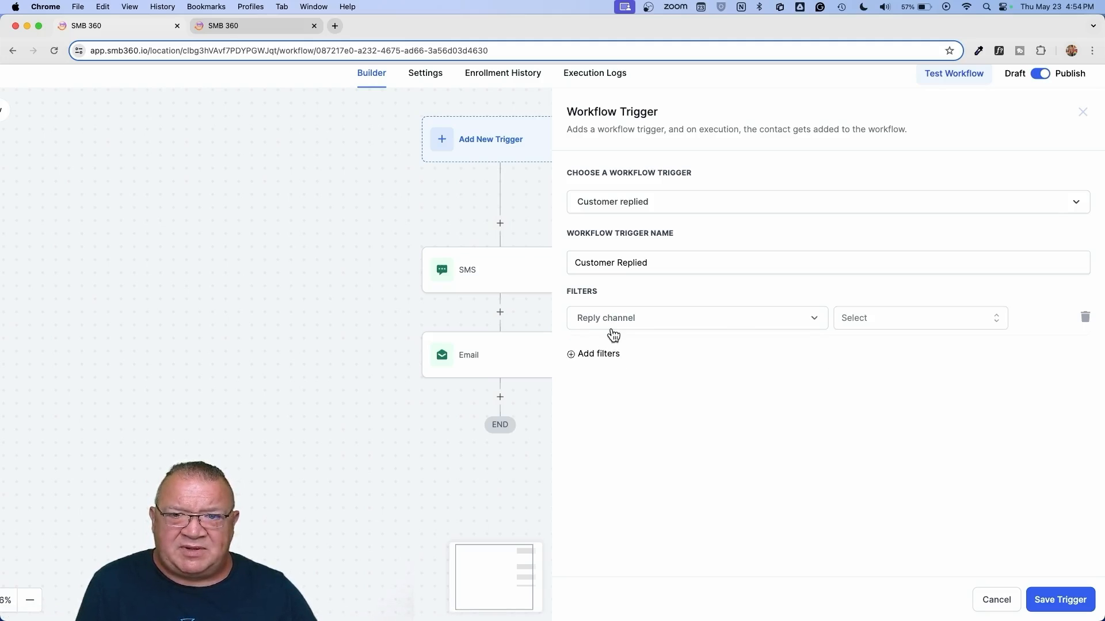
Step: Set the reply channel filter to Facebook Messenger and save the trigger
{"action": "left_click", "coordinate": [873, 320]}
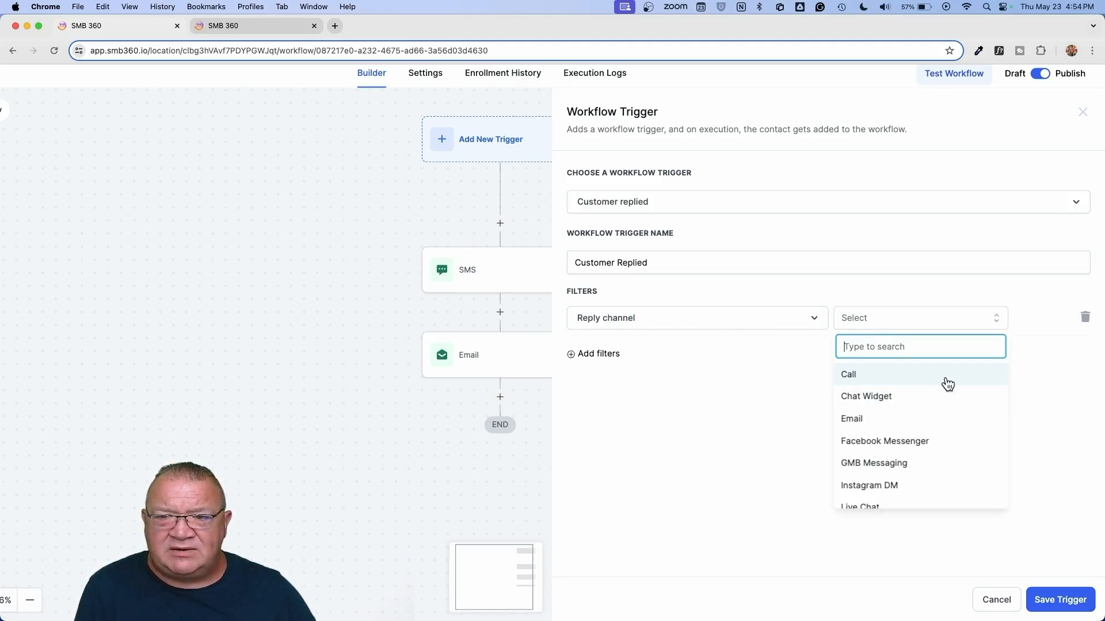
{"action": "scroll", "coordinate": [955, 391], "scroll_direction": "down", "scroll_amount": 3}
{"action": "scroll", "coordinate": [961, 399], "scroll_direction": "up", "scroll_amount": 3}
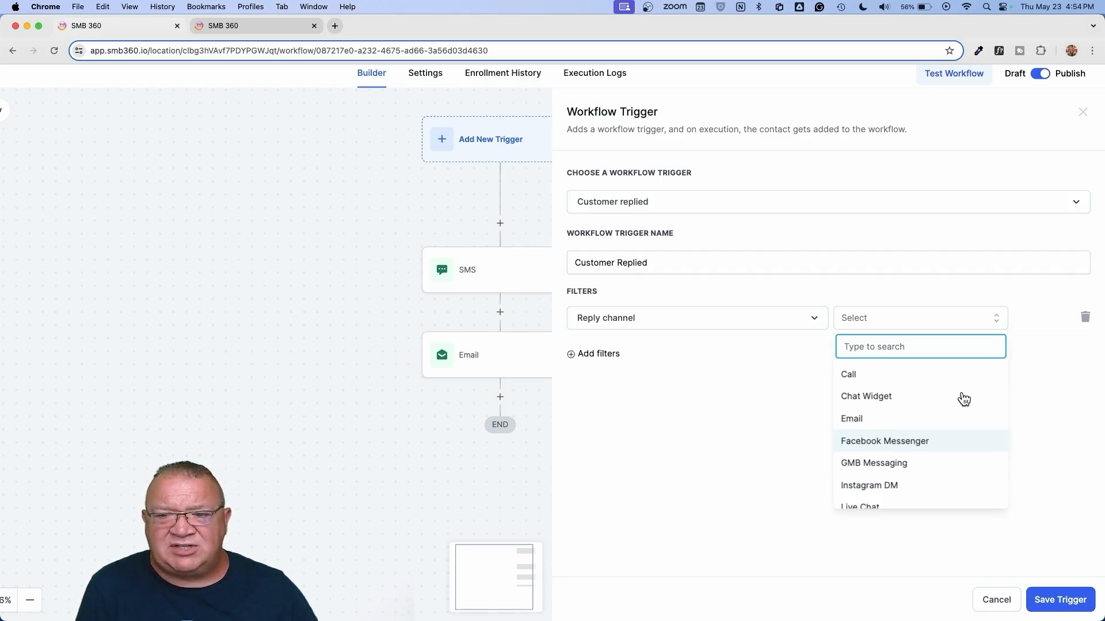
{"action": "scroll", "coordinate": [964, 399], "scroll_direction": "down", "scroll_amount": 2}
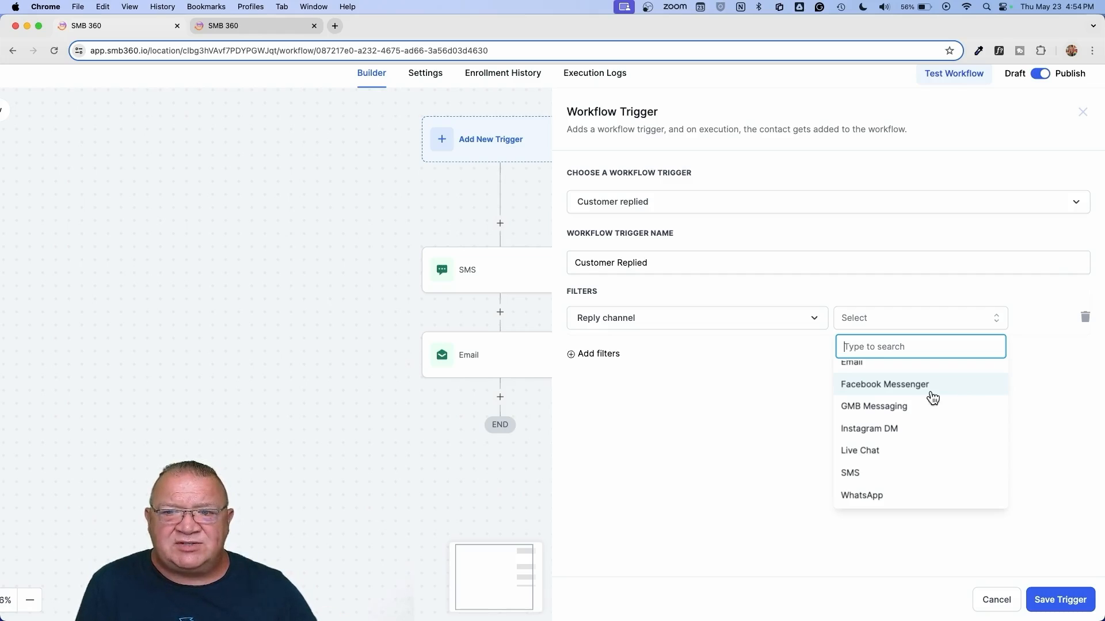
{"action": "left_click", "coordinate": [887, 384]}
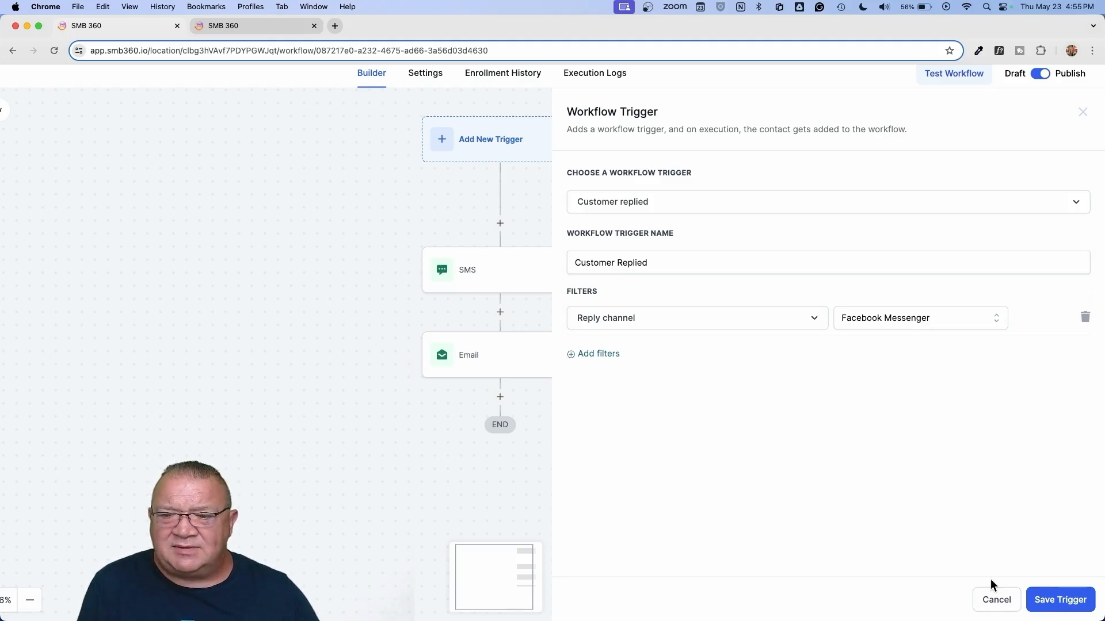
{"action": "left_click", "coordinate": [1051, 604]}
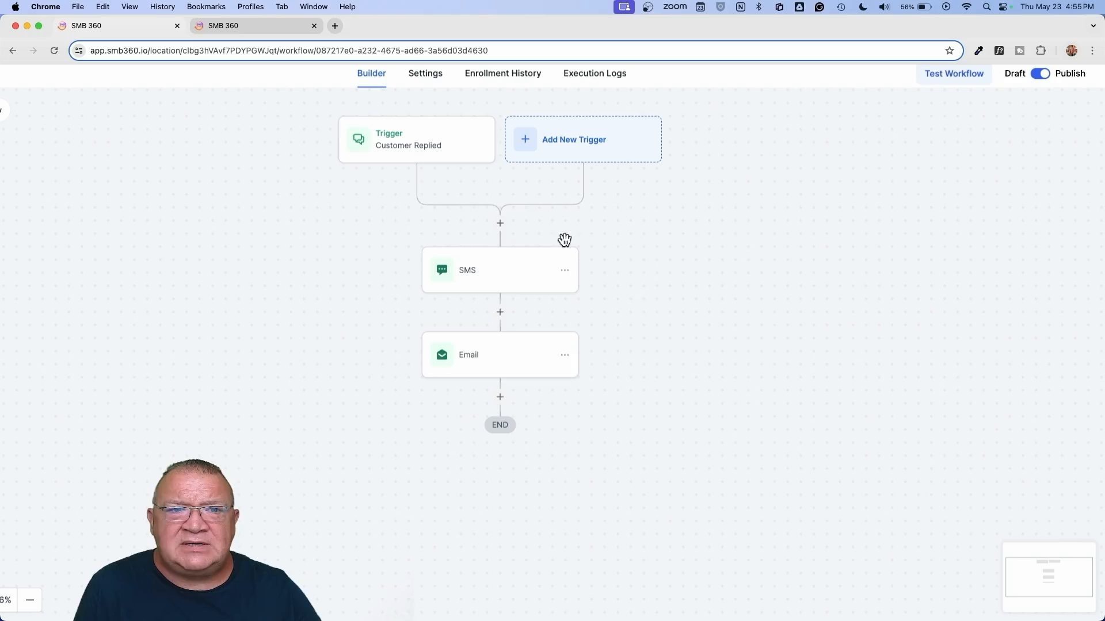
Step: Check the saved Customer Replied trigger's settings, close them without changes and look over the workflow's trigger and action cards
{"action": "left_click", "coordinate": [391, 150]}
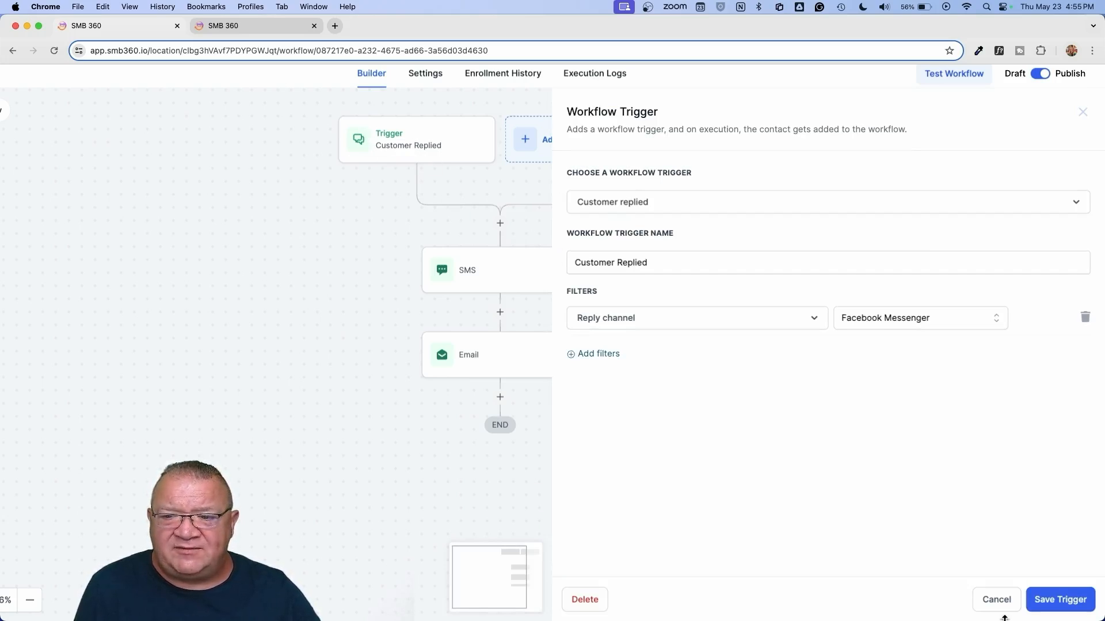
{"action": "left_click", "coordinate": [996, 599]}
{"action": "scroll", "coordinate": [392, 188], "scroll_direction": "up", "scroll_amount": 5}
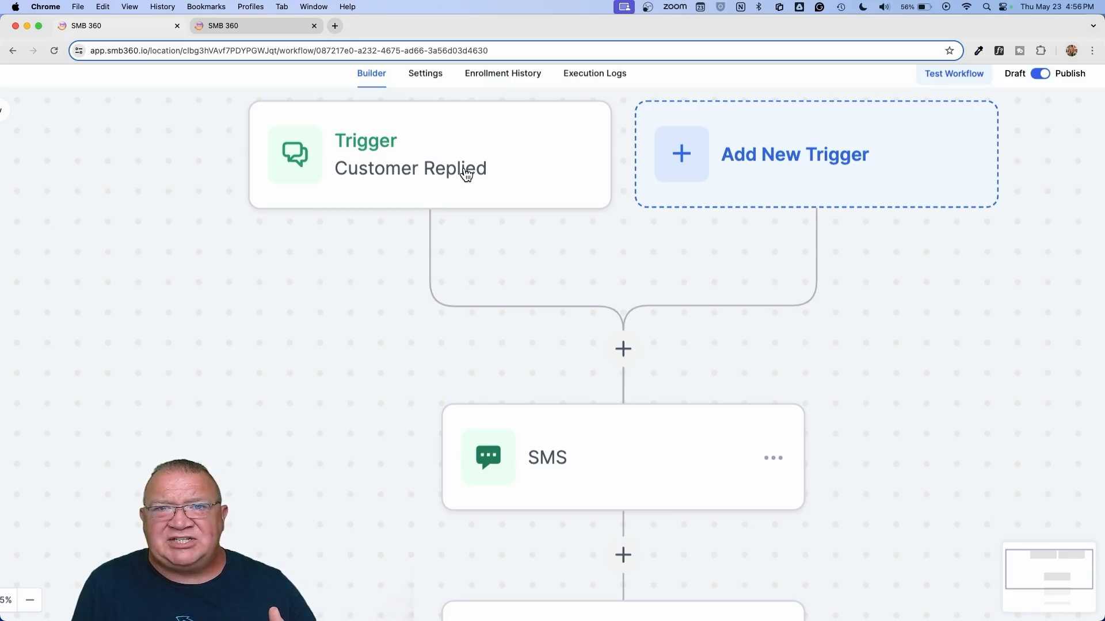
{"action": "scroll", "coordinate": [465, 171], "scroll_direction": "down", "scroll_amount": 3}
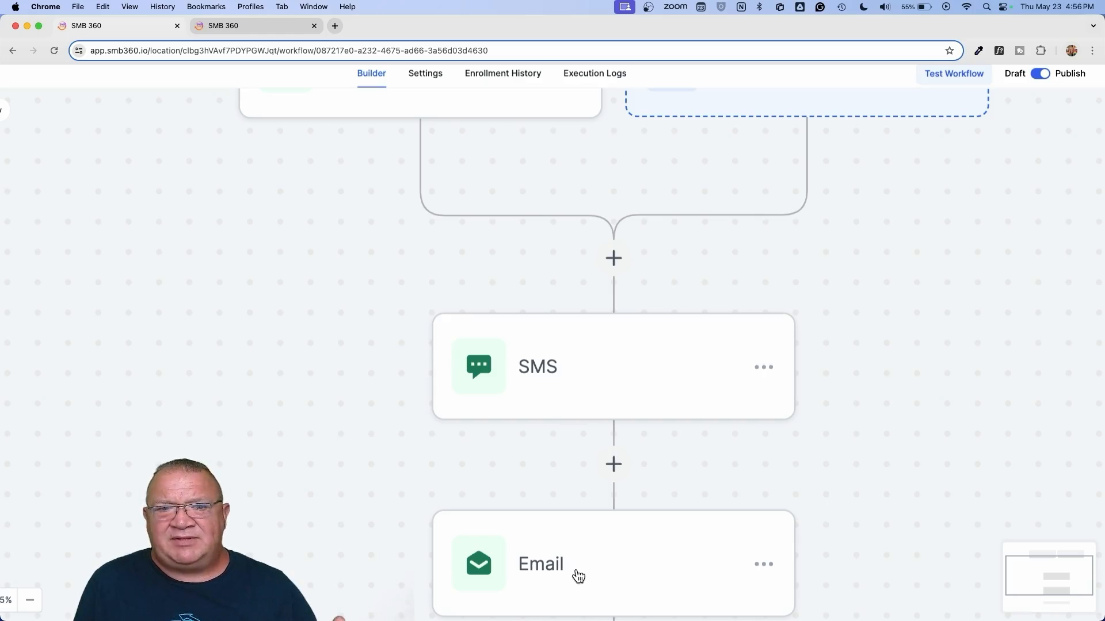
{"action": "scroll", "coordinate": [578, 576], "scroll_direction": "up", "scroll_amount": 5}
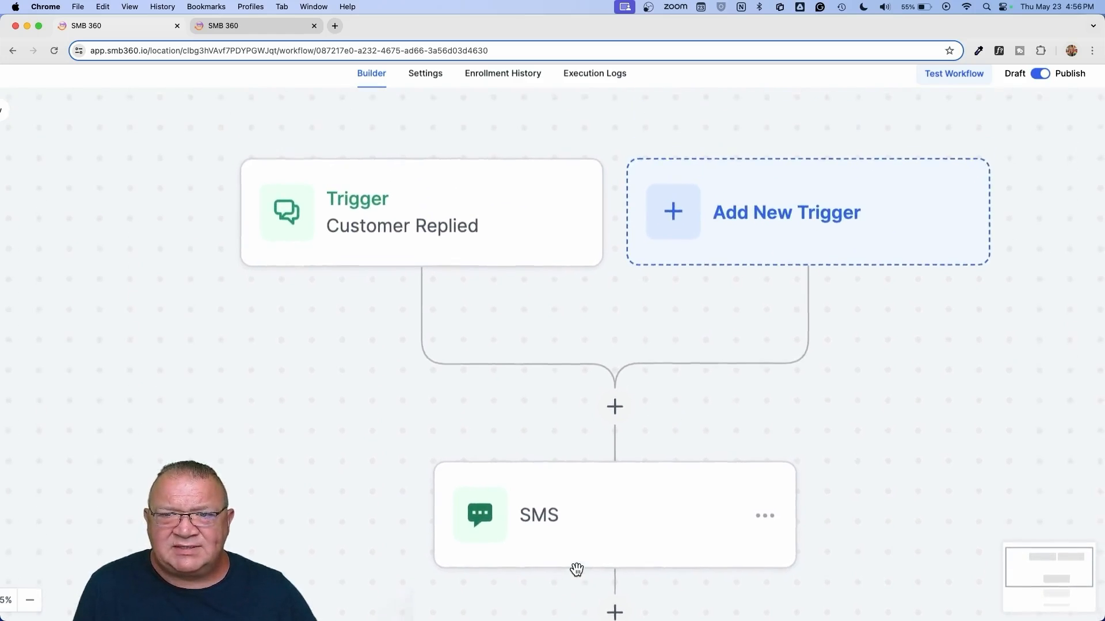
Step: Rename the Customer Replied trigger to "Customer Replied - FBMessenger" and save it
{"action": "left_click", "coordinate": [402, 248]}
{"action": "left_click", "coordinate": [659, 262]}
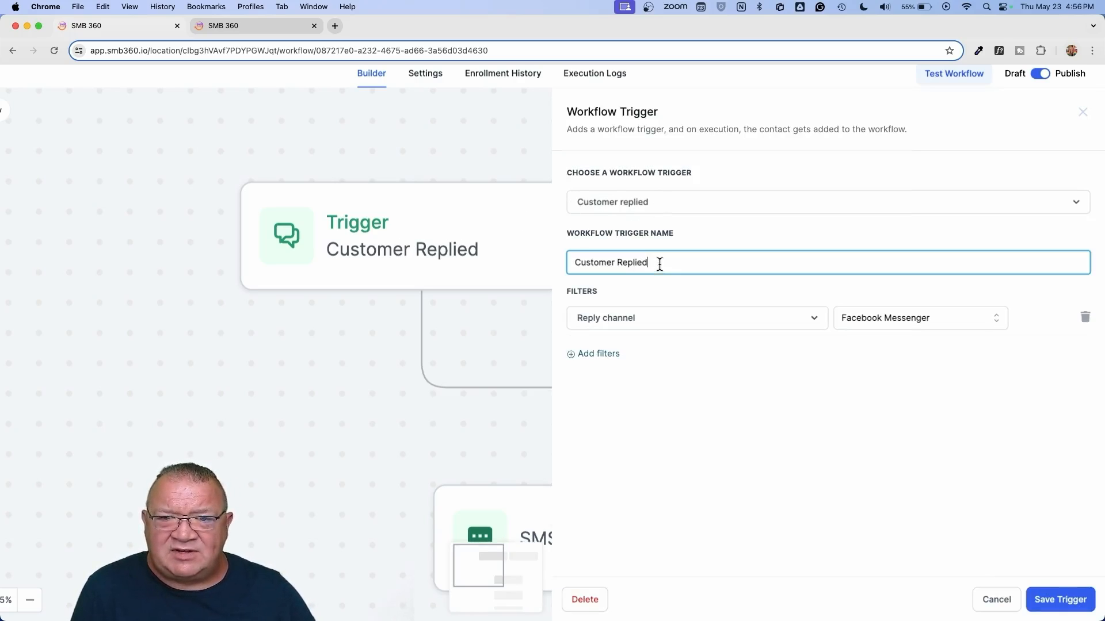
{"action": "type", "text": "- FBMessenger"}
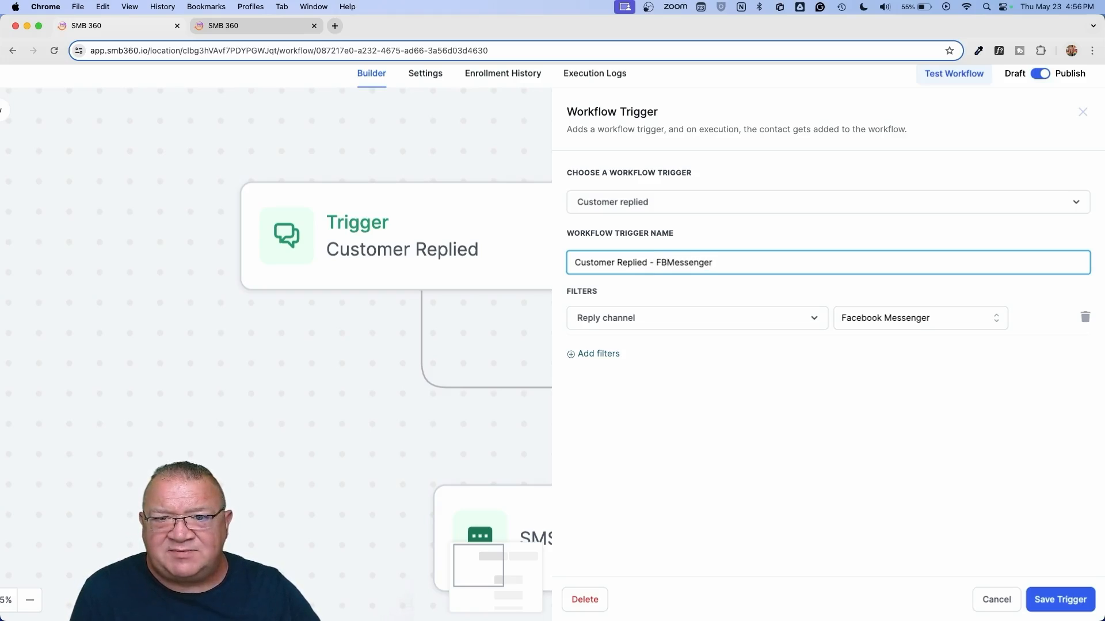
{"action": "left_click", "coordinate": [1060, 601]}
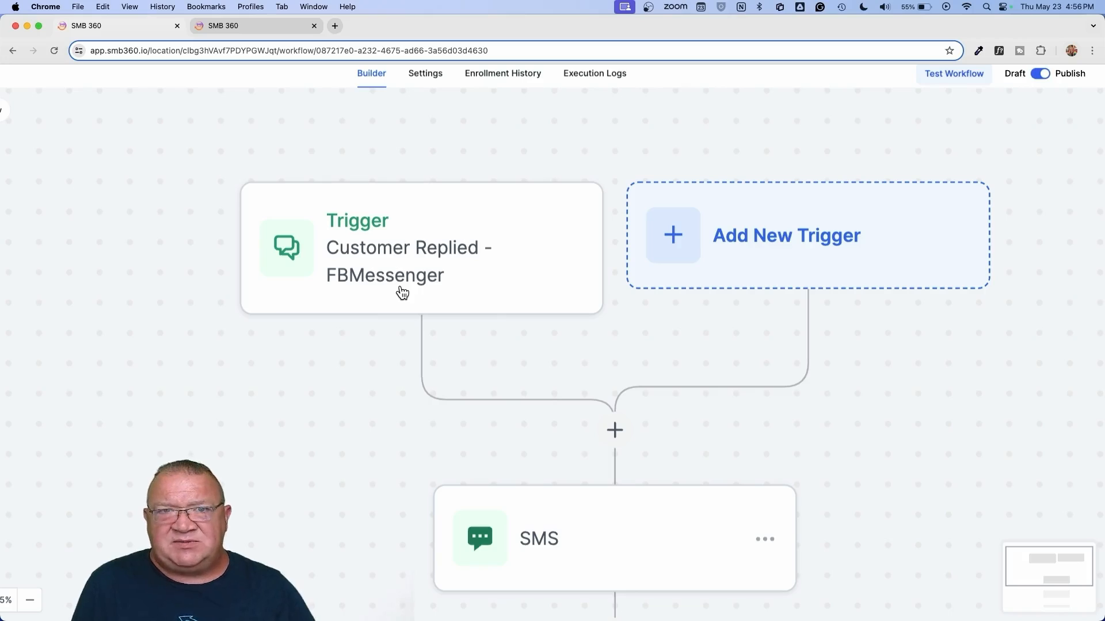
Step: Rename the SMS action to "SMS #1" and save it
{"action": "scroll", "coordinate": [779, 286], "scroll_direction": "right", "scroll_amount": 1}
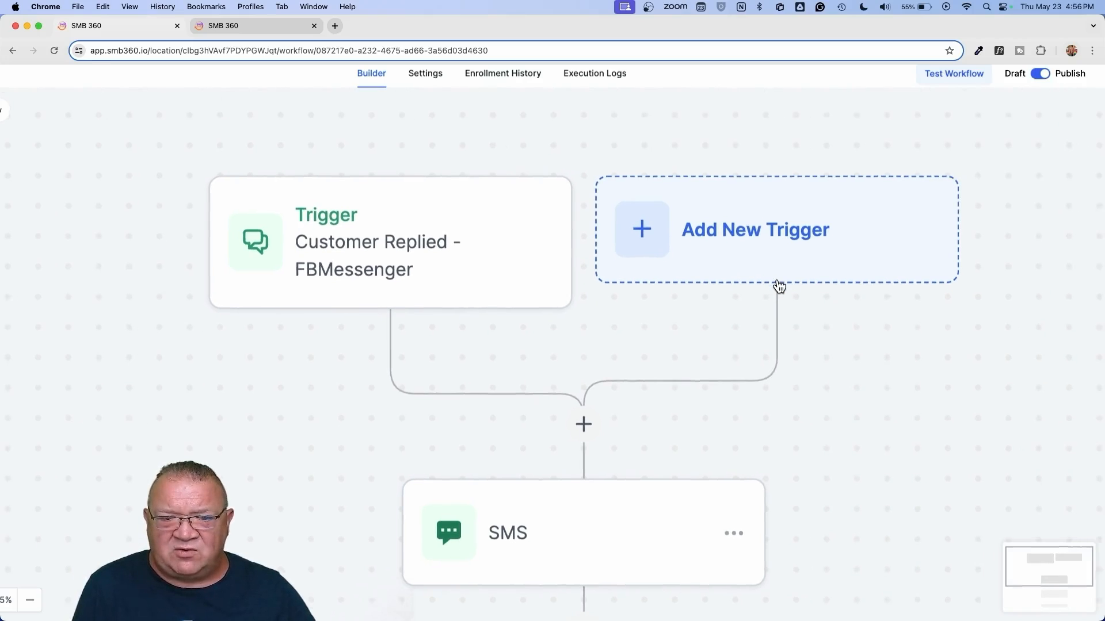
{"action": "left_click", "coordinate": [552, 529]}
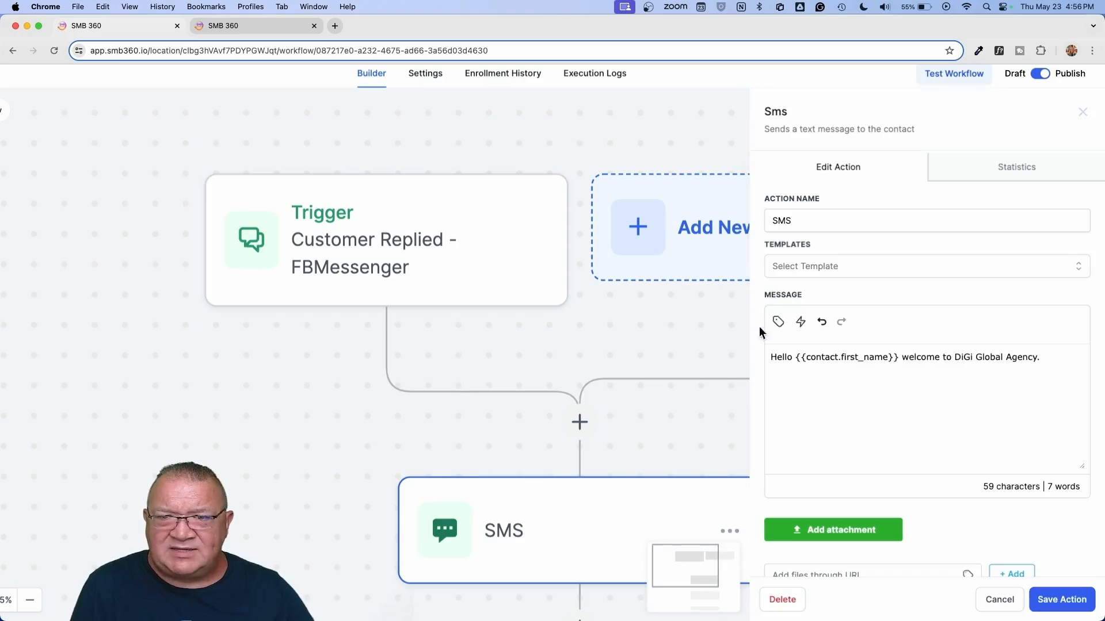
{"action": "left_click", "coordinate": [809, 222]}
{"action": "type", "text": "#1"}
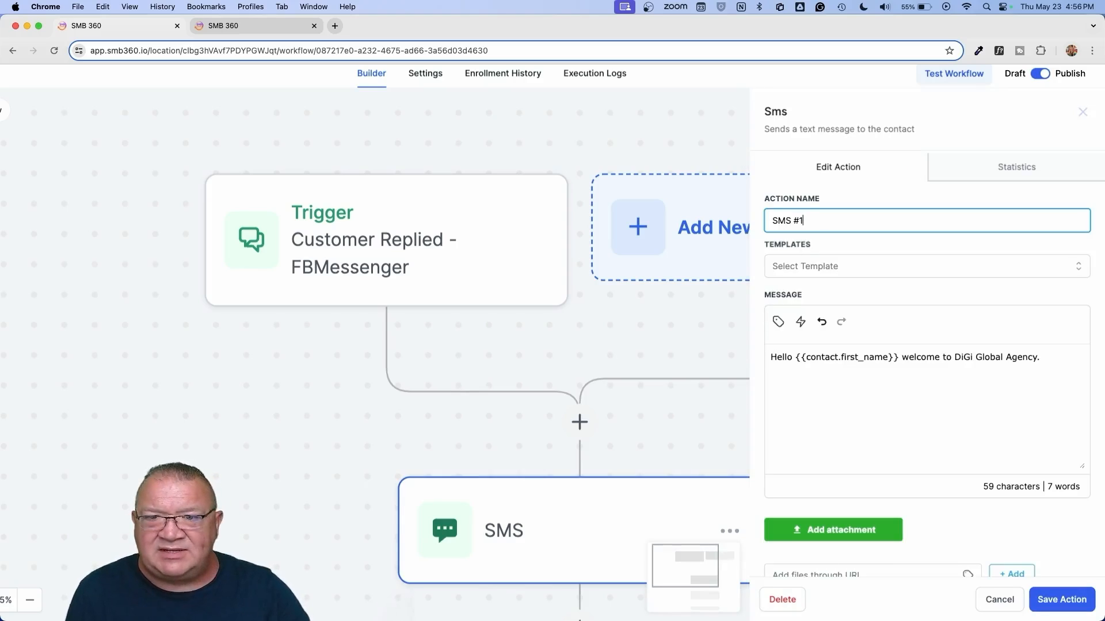
{"action": "left_click", "coordinate": [1061, 598]}
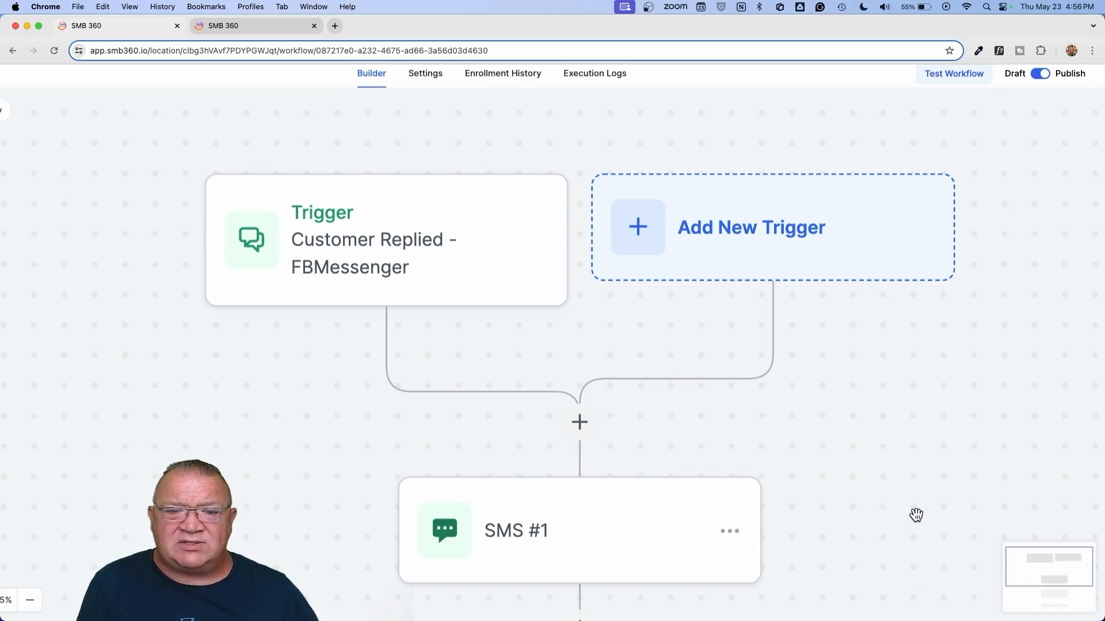
Step: Rename the SMS #1 action to "SMS - Get Email address" and save it
{"action": "left_click", "coordinate": [528, 550]}
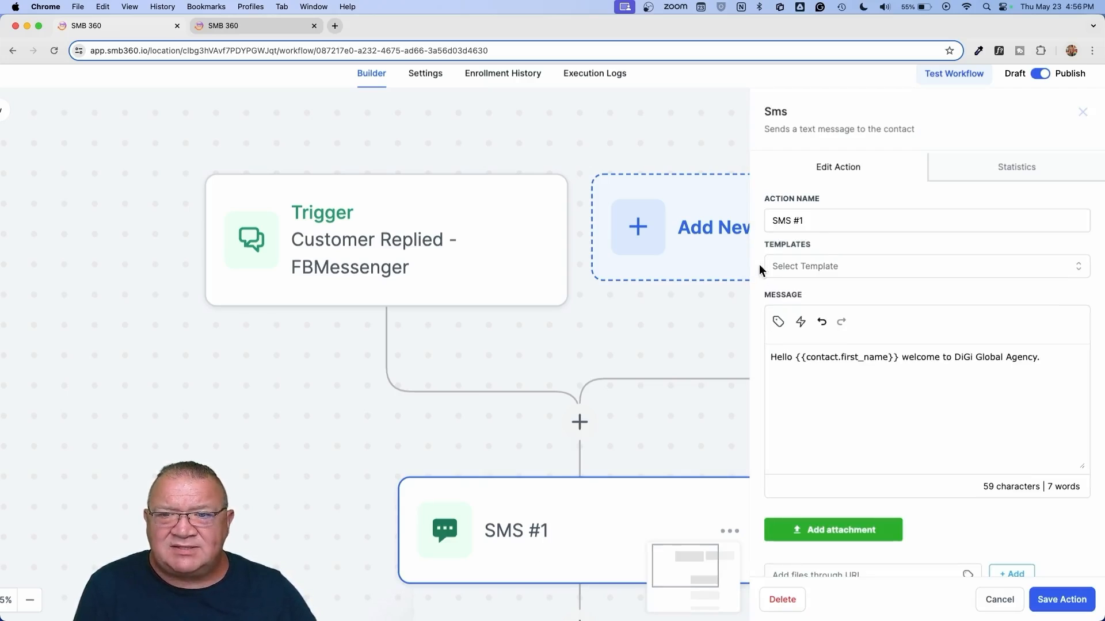
{"action": "left_click", "coordinate": [818, 222]}
{"action": "key", "text": "BackSpace"}
{"action": "key", "text": "BackSpace"}
{"action": "type", "text": "- Get Email address"}
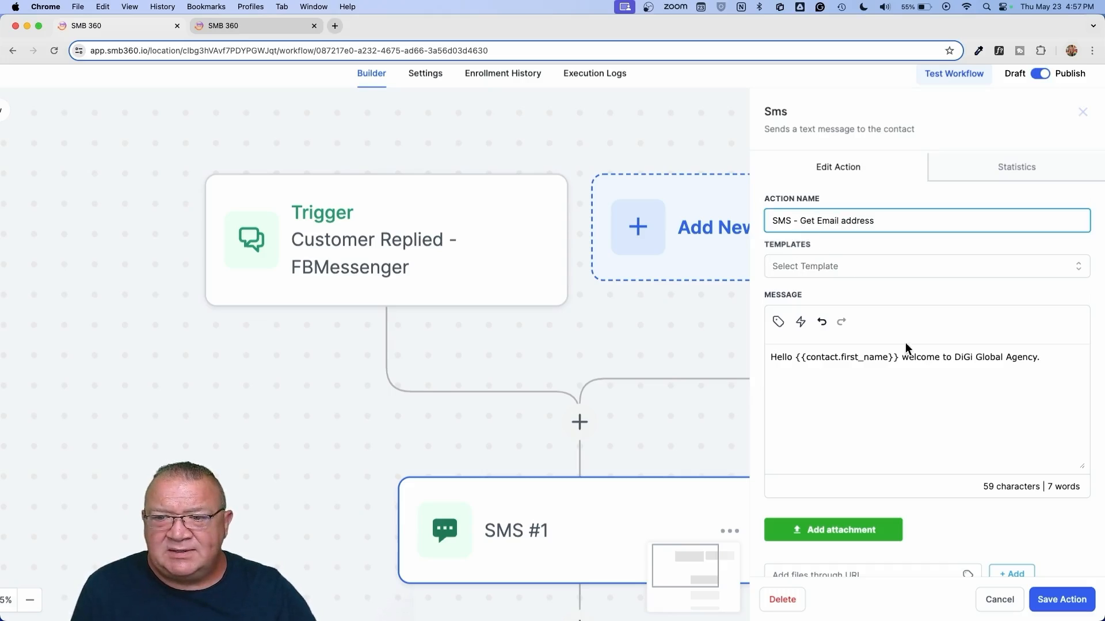
{"action": "left_click", "coordinate": [1050, 598]}
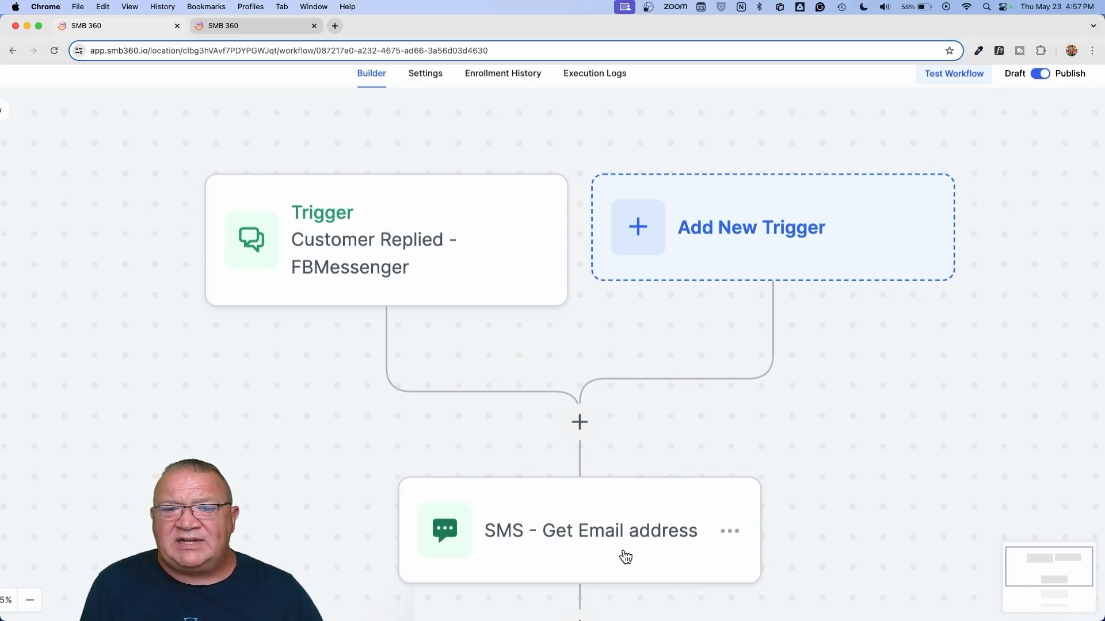
Step: Add another workflow trigger of the Customer Replied type, finding it with the search term "cust"
{"action": "scroll", "coordinate": [625, 557], "scroll_direction": "down", "scroll_amount": 3}
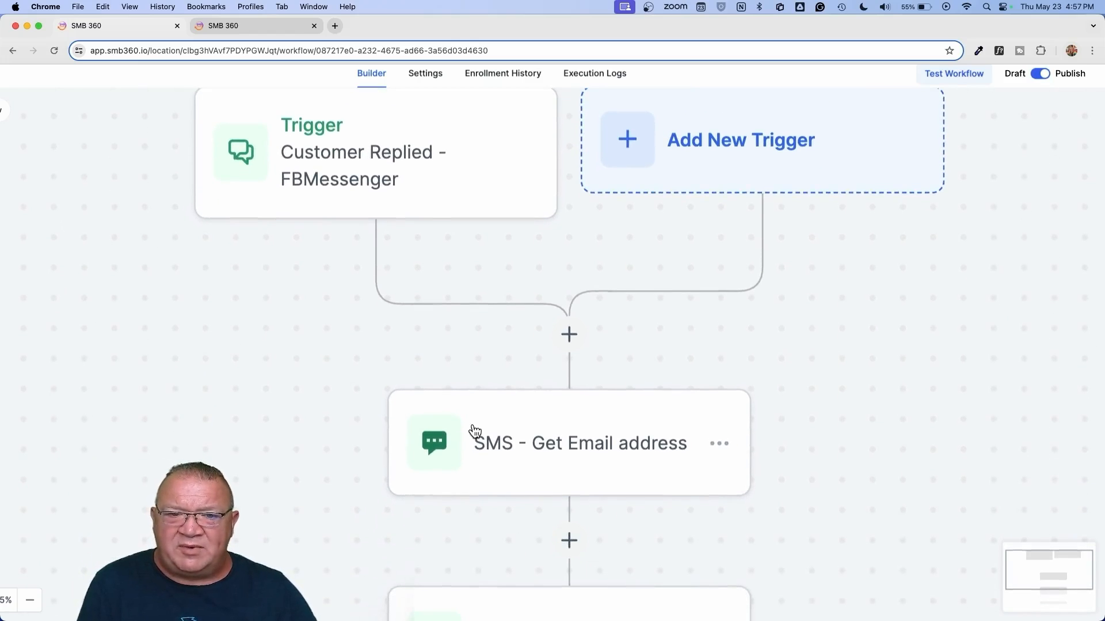
{"action": "scroll", "coordinate": [628, 476], "scroll_direction": "down", "scroll_amount": 3}
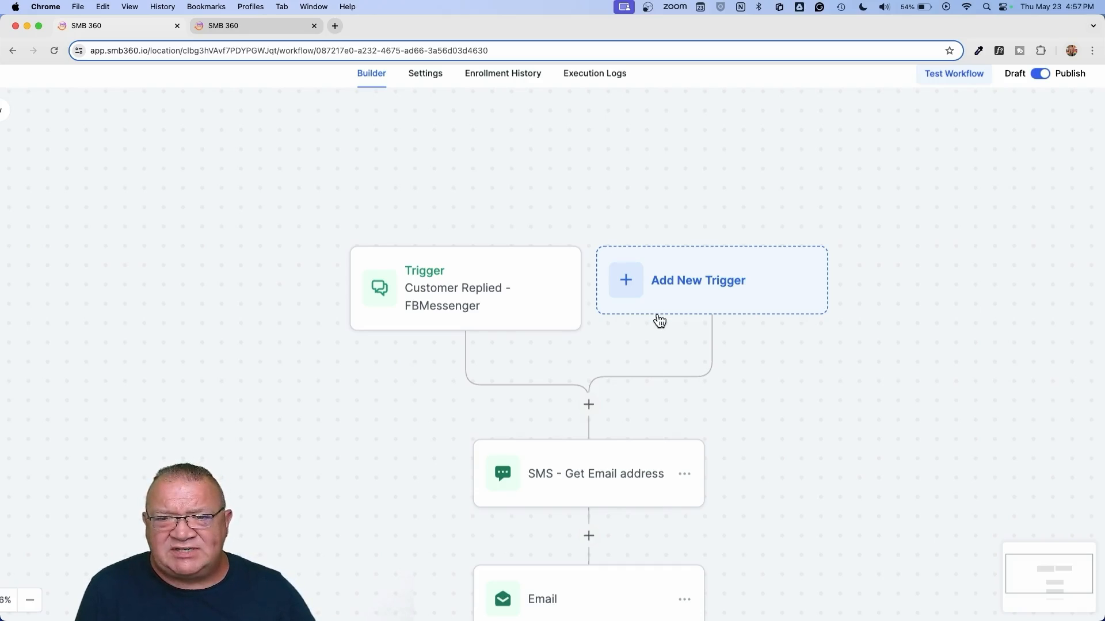
{"action": "left_click", "coordinate": [681, 288]}
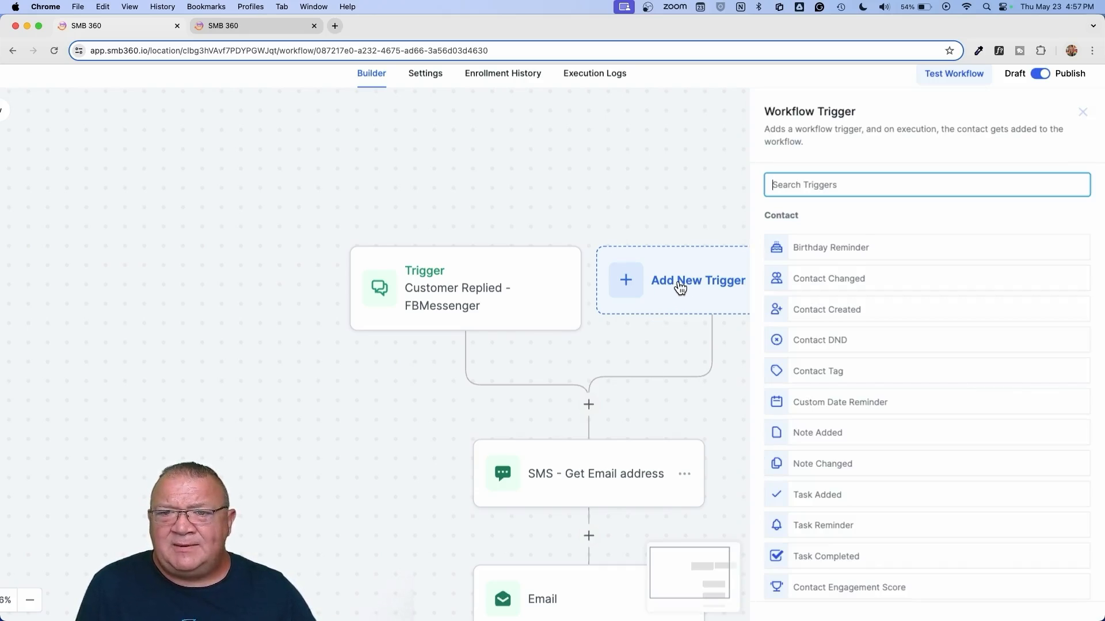
{"action": "type", "text": "cust"}
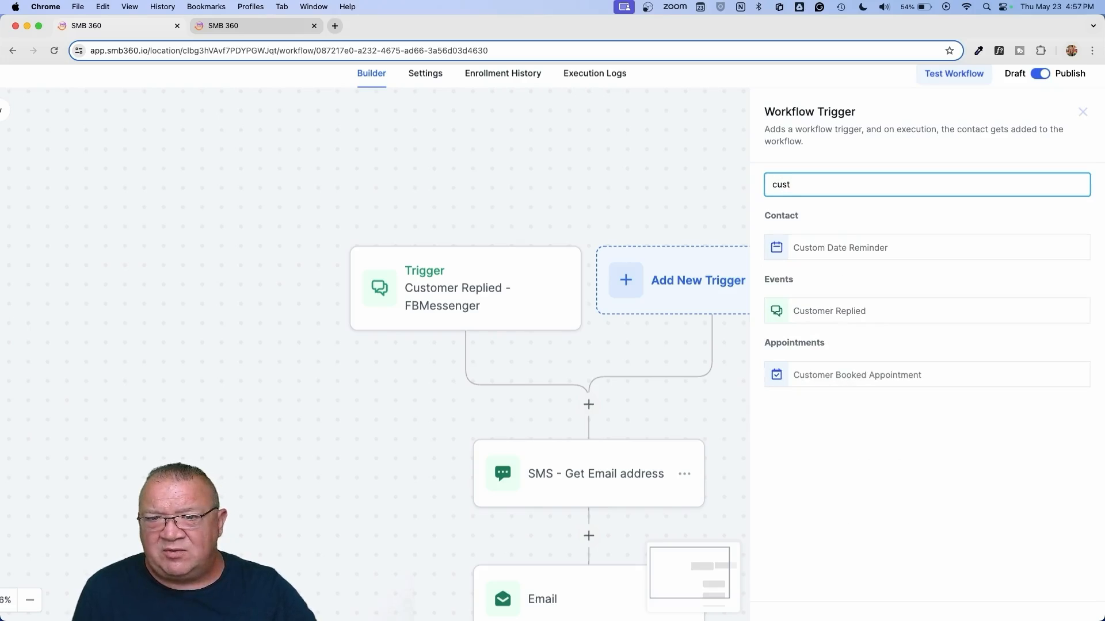
{"action": "left_click", "coordinate": [832, 311]}
{"action": "left_click", "coordinate": [595, 303]}
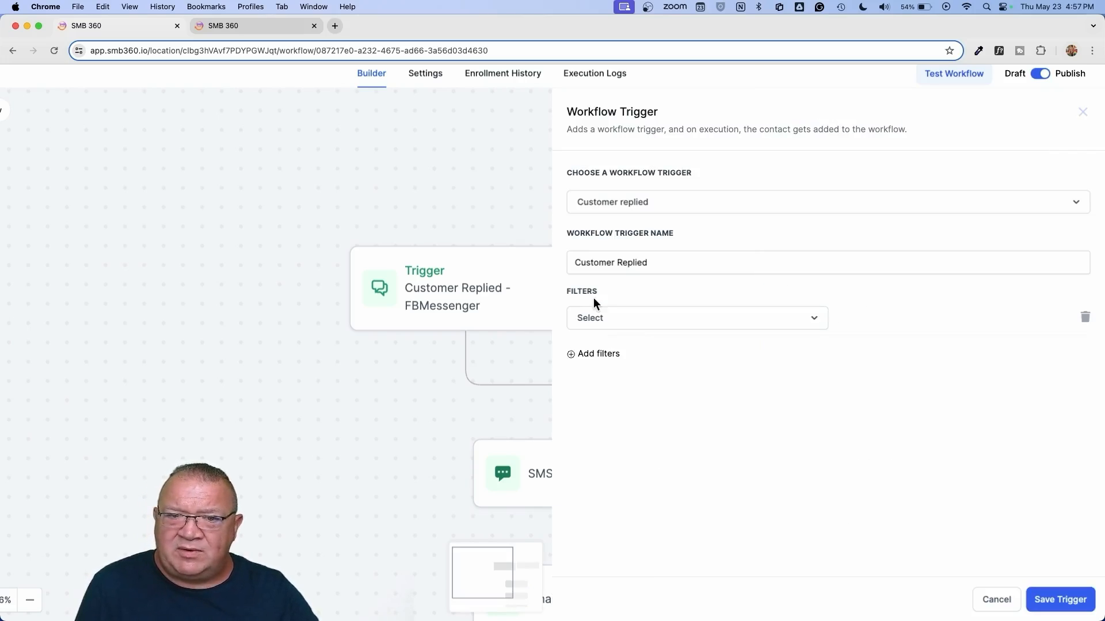
Step: Filter the new Customer Replied trigger by reply channel and set the channel to Instagram DM
{"action": "left_click", "coordinate": [624, 325]}
{"action": "scroll", "coordinate": [670, 476], "scroll_direction": "down", "scroll_amount": 3}
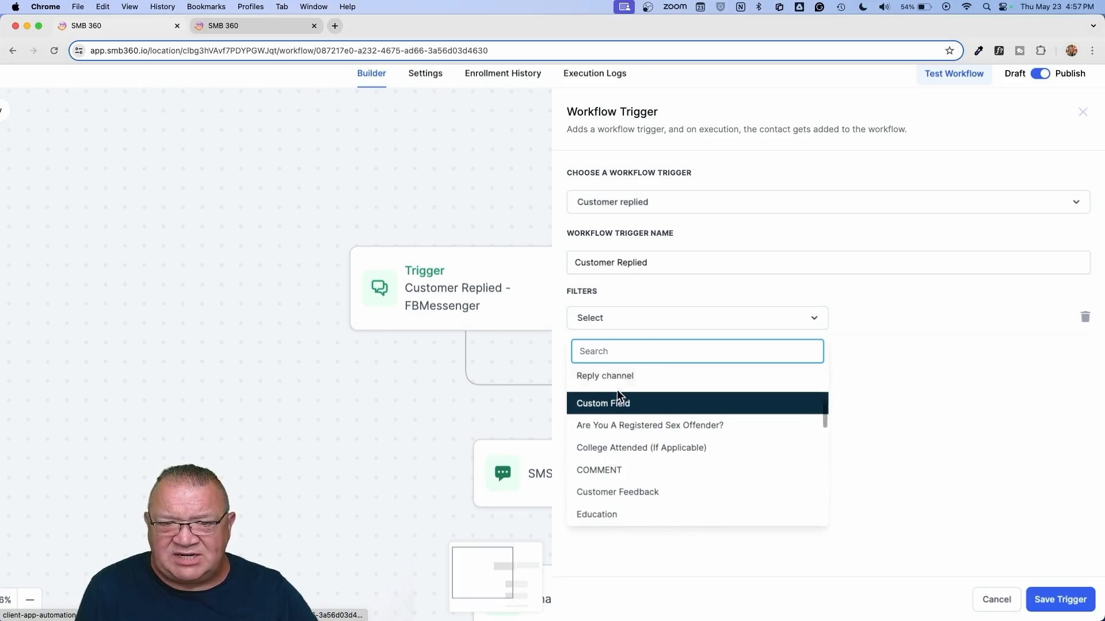
{"action": "left_click", "coordinate": [613, 374]}
{"action": "left_click", "coordinate": [880, 319]}
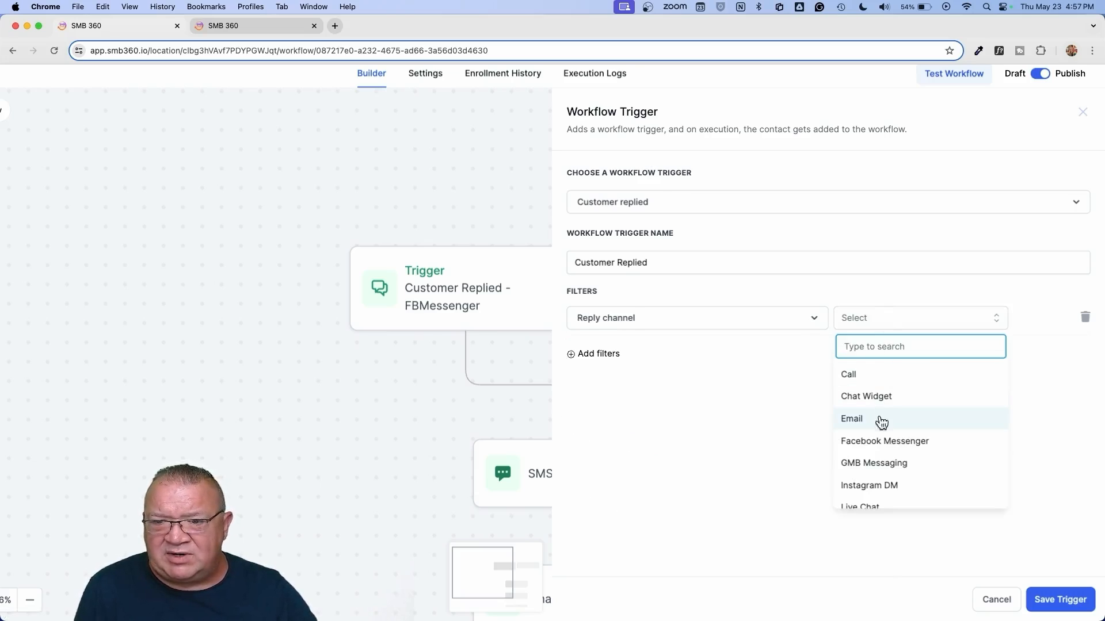
{"action": "left_click", "coordinate": [866, 483]}
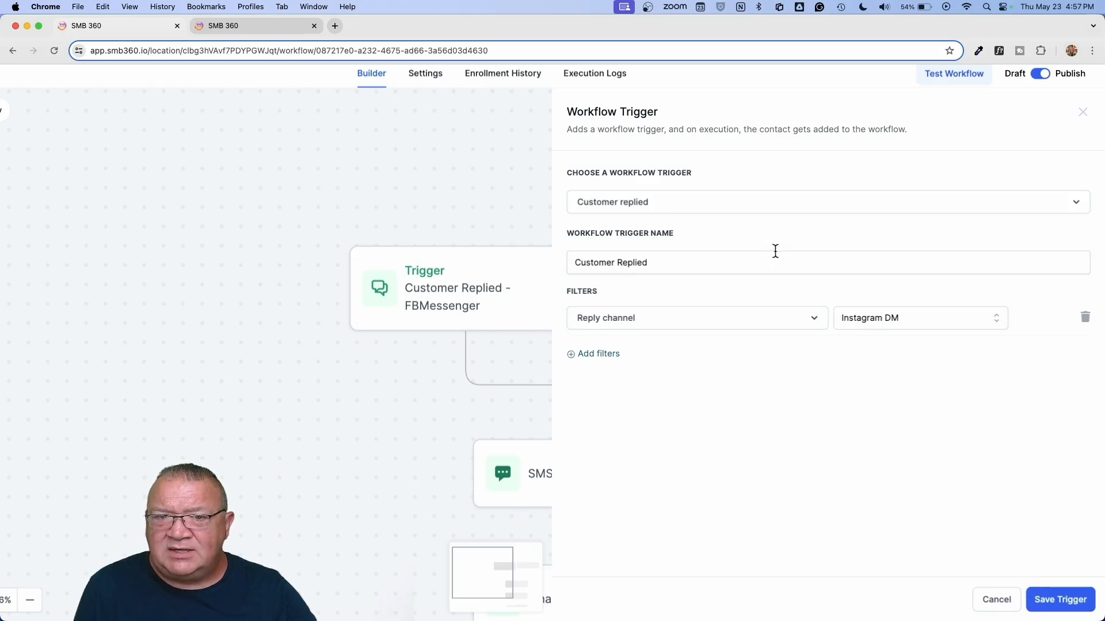
Step: Name the new trigger "Customer Replied - Instagram DM" and save it
{"action": "left_click", "coordinate": [718, 265]}
{"action": "type", "text": "- Instagram DM"}
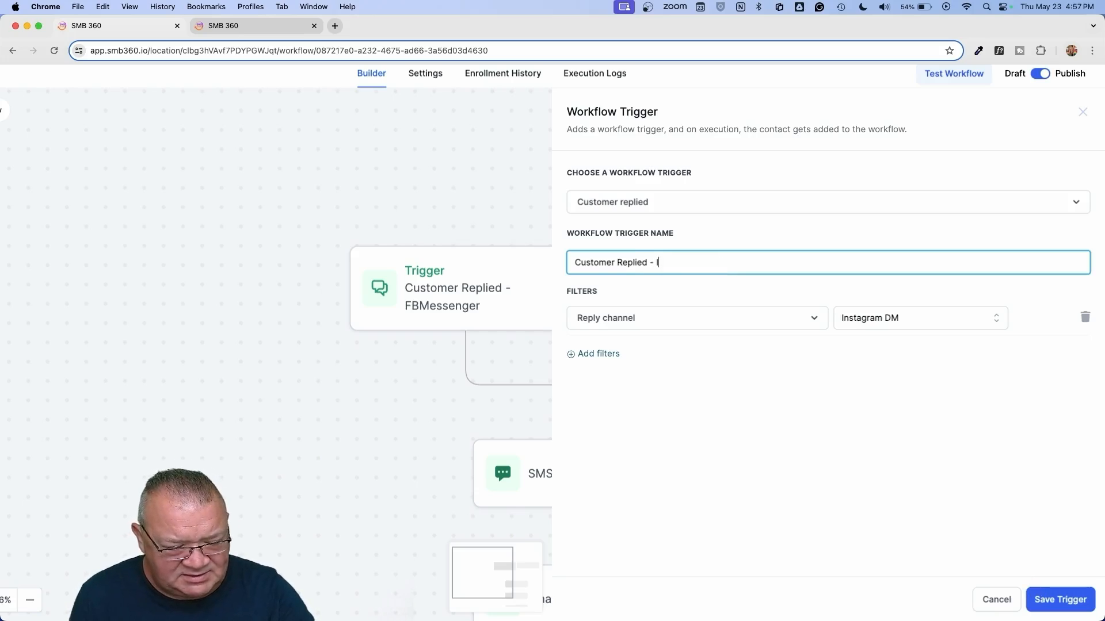
{"action": "left_click", "coordinate": [1060, 600]}
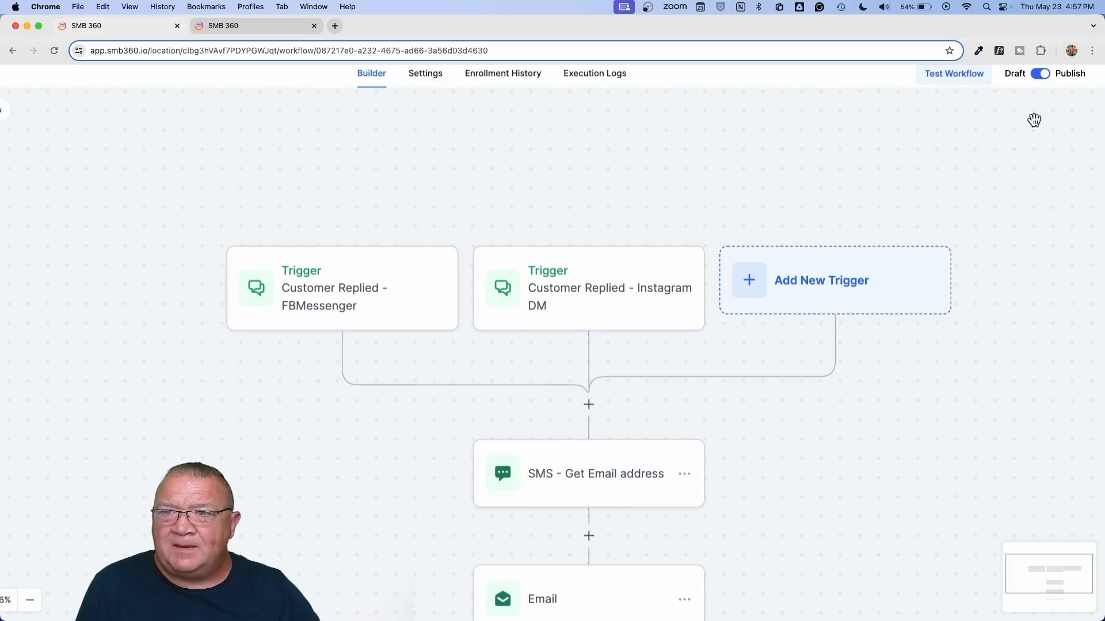
Step: Save the Automation Masterclass workflow with its new trigger and renamed action
{"action": "scroll", "coordinate": [962, 176], "scroll_direction": "up", "scroll_amount": 1}
{"action": "scroll", "coordinate": [990, 182], "scroll_direction": "down", "scroll_amount": 1}
{"action": "scroll", "coordinate": [990, 181], "scroll_direction": "down", "scroll_amount": 2}
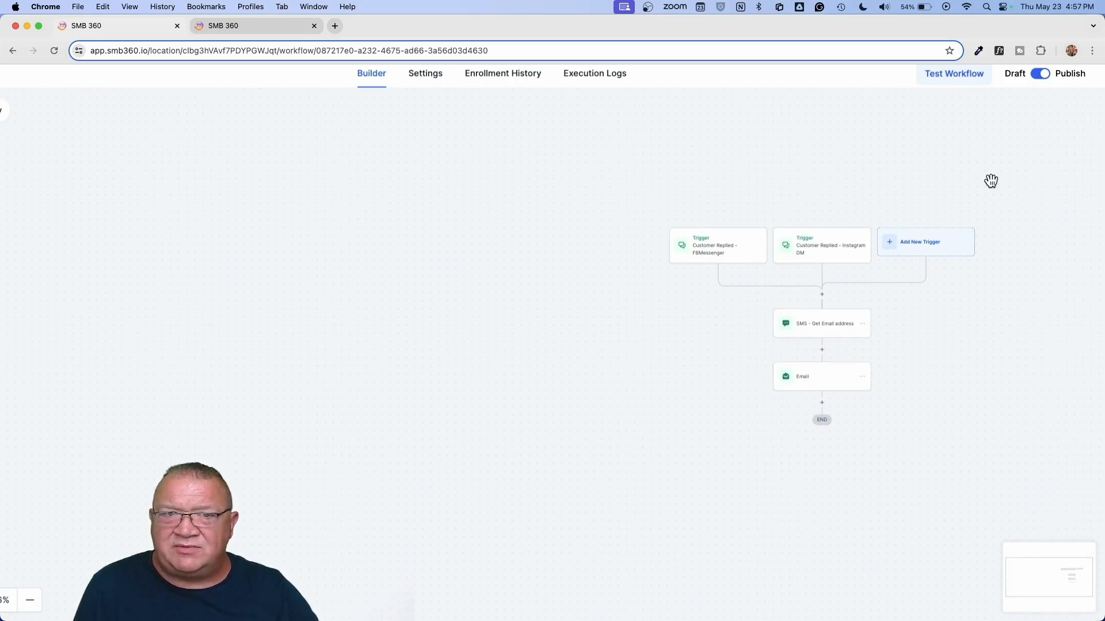
{"action": "scroll", "coordinate": [1005, 73], "scroll_direction": "up", "scroll_amount": 1}
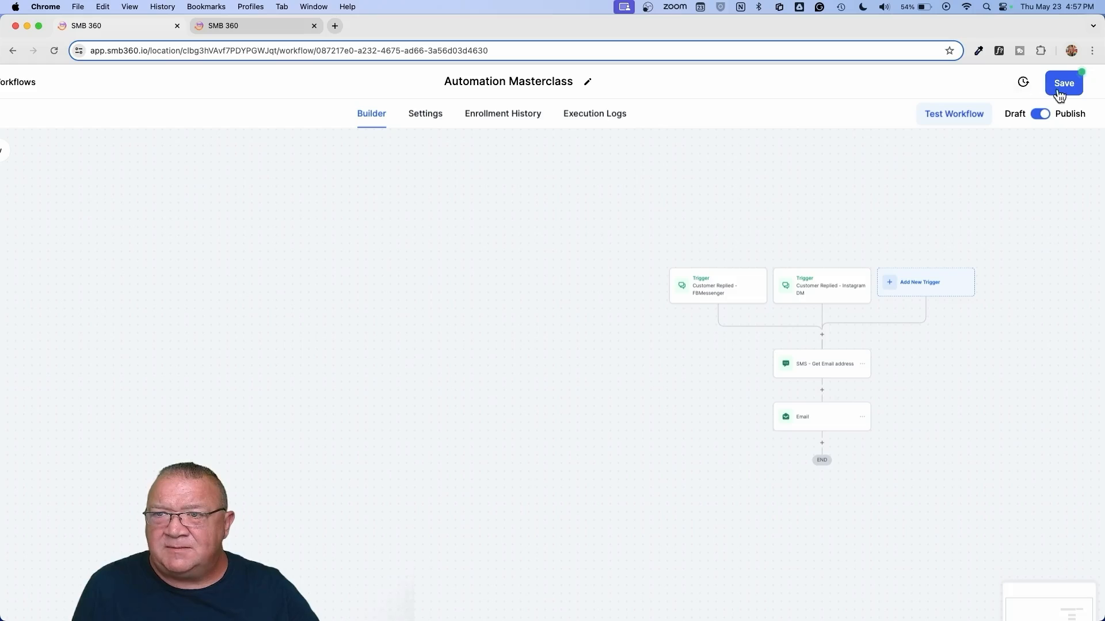
{"action": "left_click", "coordinate": [1057, 82]}
Step: Look over the Automation Masterclass workflow from its reply triggers down to the end of its actions
{"action": "left_click_drag", "start_coordinate": [815, 266], "coordinate": [548, 232]}
{"action": "scroll", "coordinate": [548, 232], "scroll_direction": "up", "scroll_amount": 5}
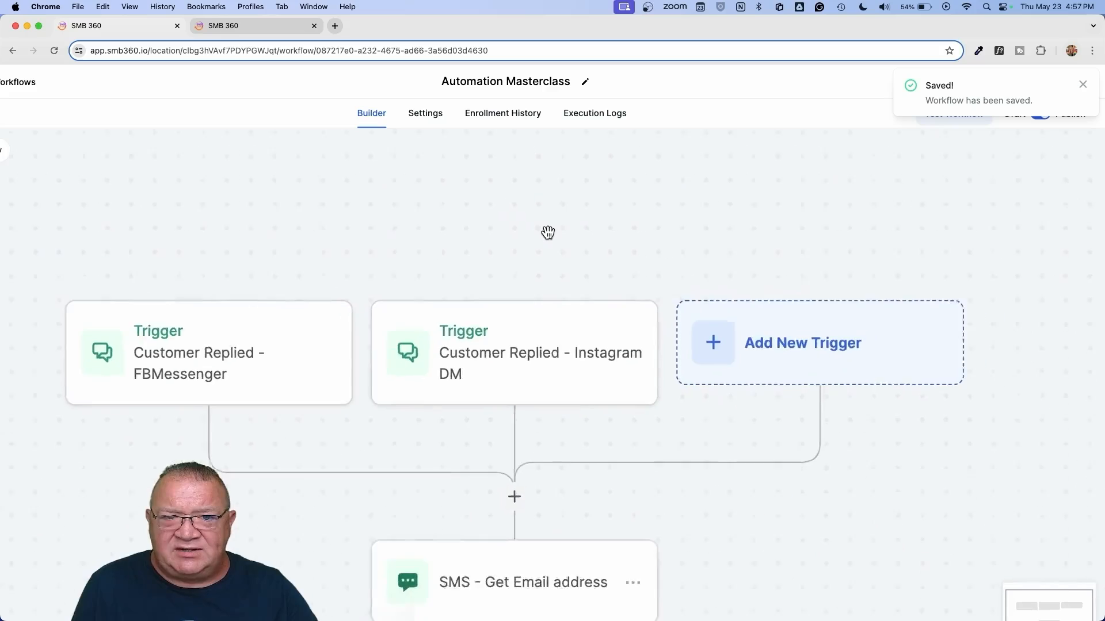
{"action": "scroll", "coordinate": [548, 232], "scroll_direction": "down", "scroll_amount": 2}
{"action": "scroll", "coordinate": [548, 236], "scroll_direction": "down", "scroll_amount": 1}
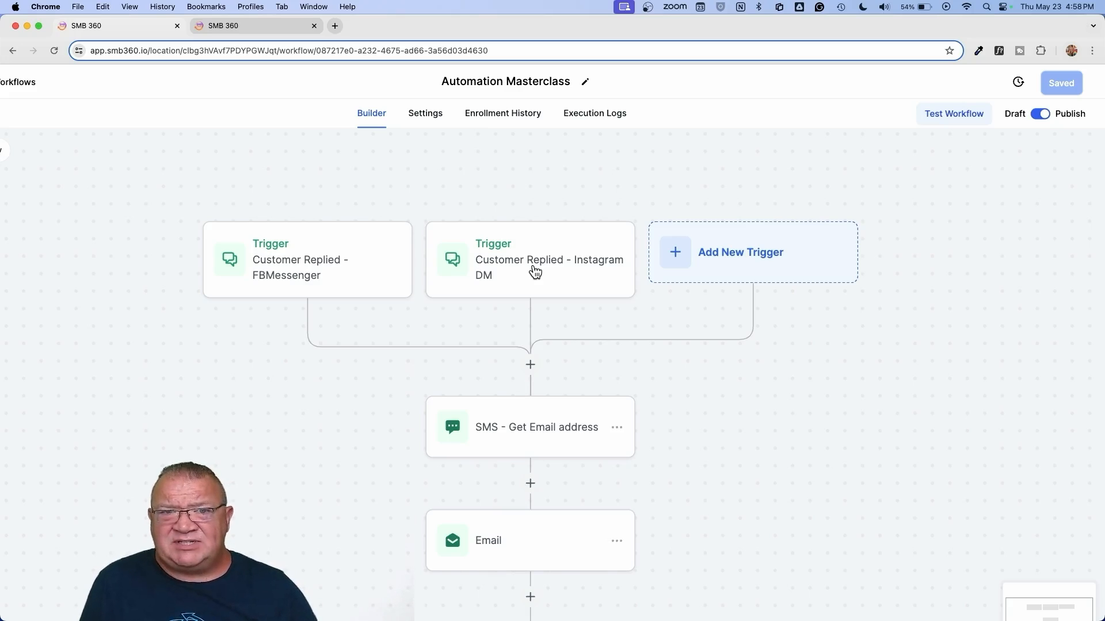
{"action": "scroll", "coordinate": [643, 328], "scroll_direction": "down", "scroll_amount": 2}
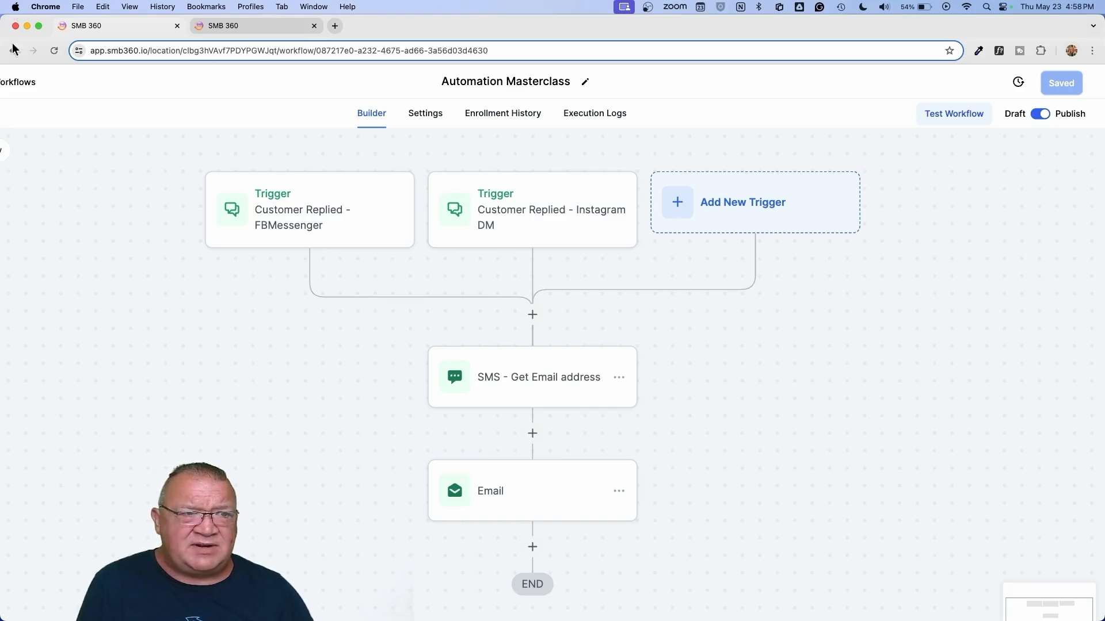
{"action": "scroll", "coordinate": [176, 118], "scroll_direction": "down", "scroll_amount": 2}
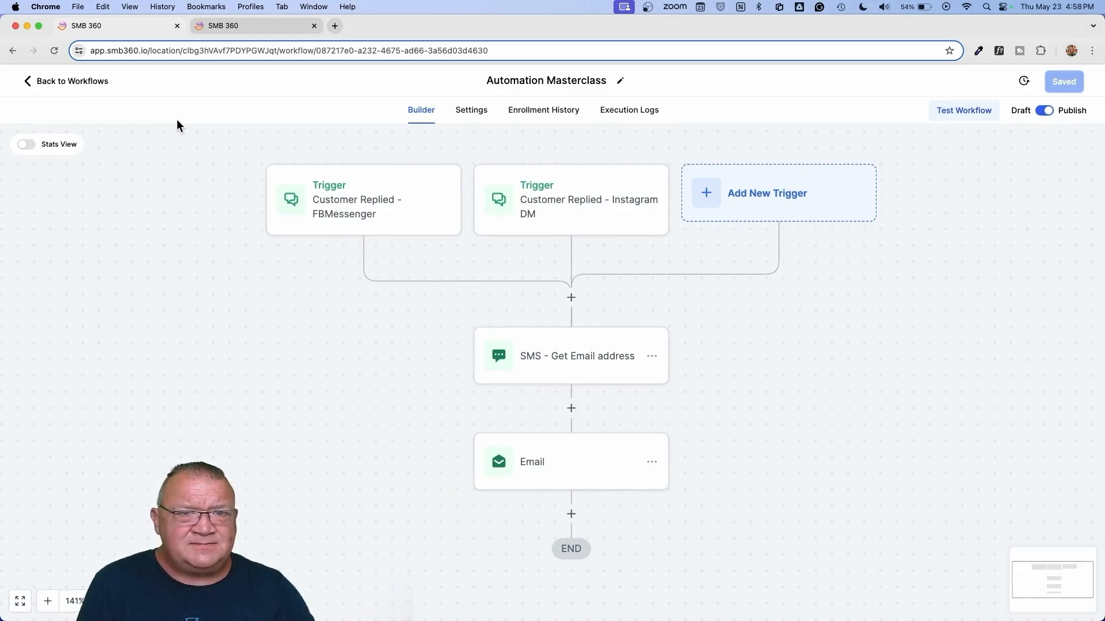
Step: Take a brief look at the Task Completed Workflow and open the Messaging Email and Phone Response workflow from the workflow list
{"action": "left_click", "coordinate": [74, 84]}
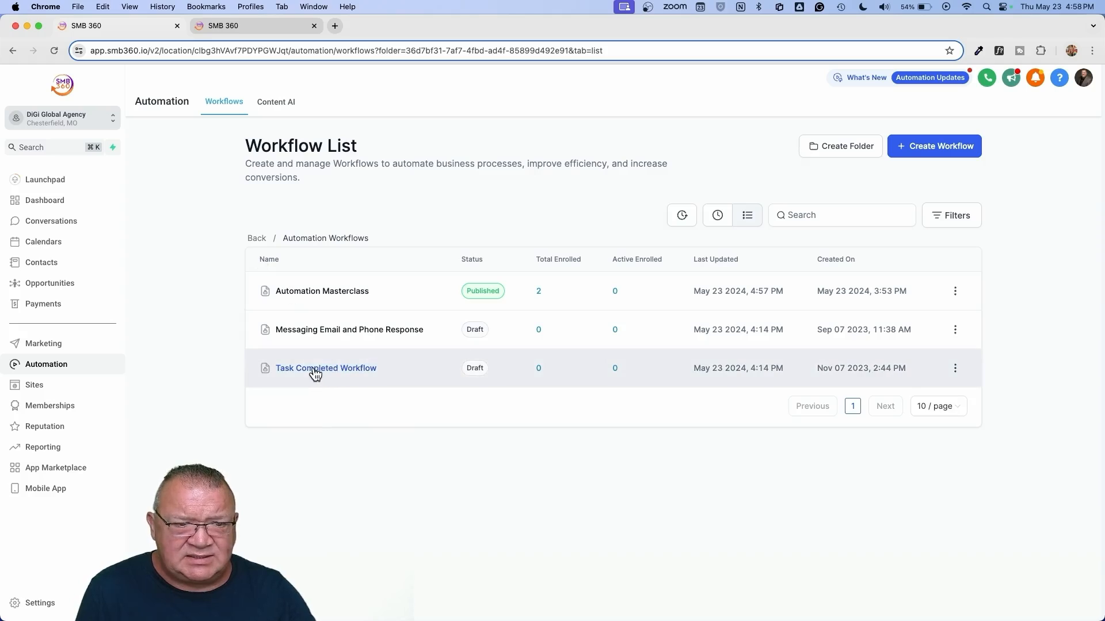
{"action": "left_click", "coordinate": [315, 370]}
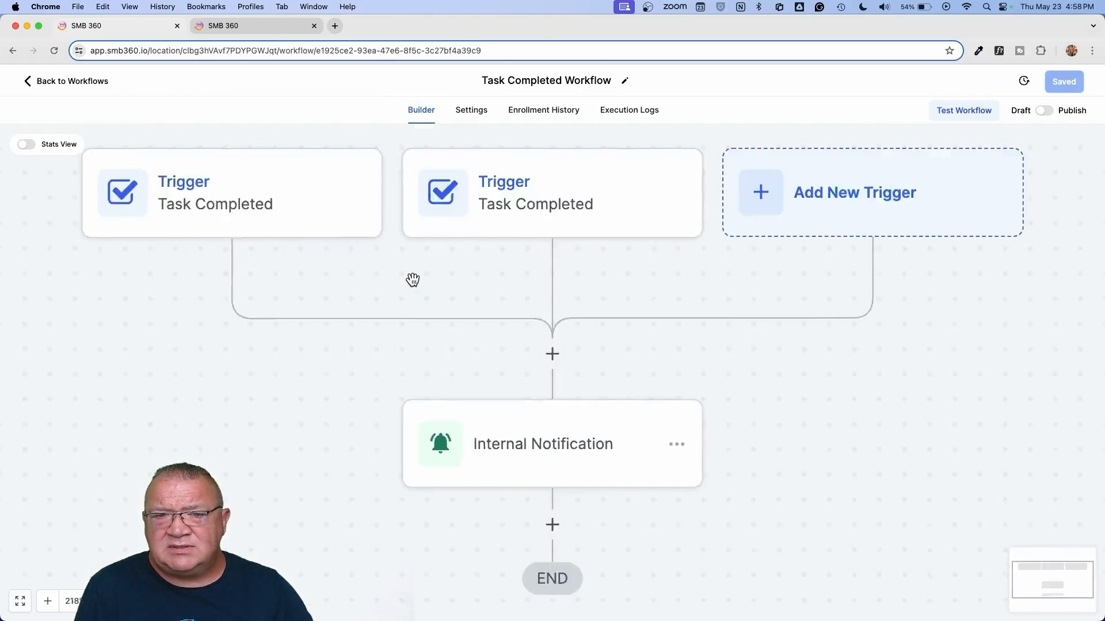
{"action": "left_click", "coordinate": [46, 83]}
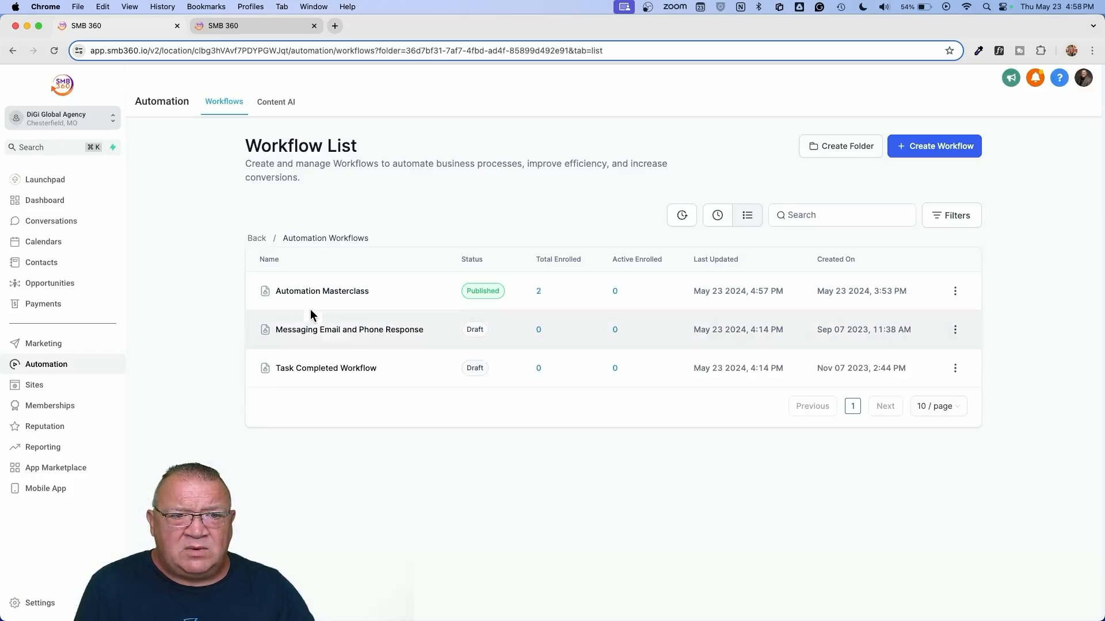
{"action": "left_click", "coordinate": [322, 328]}
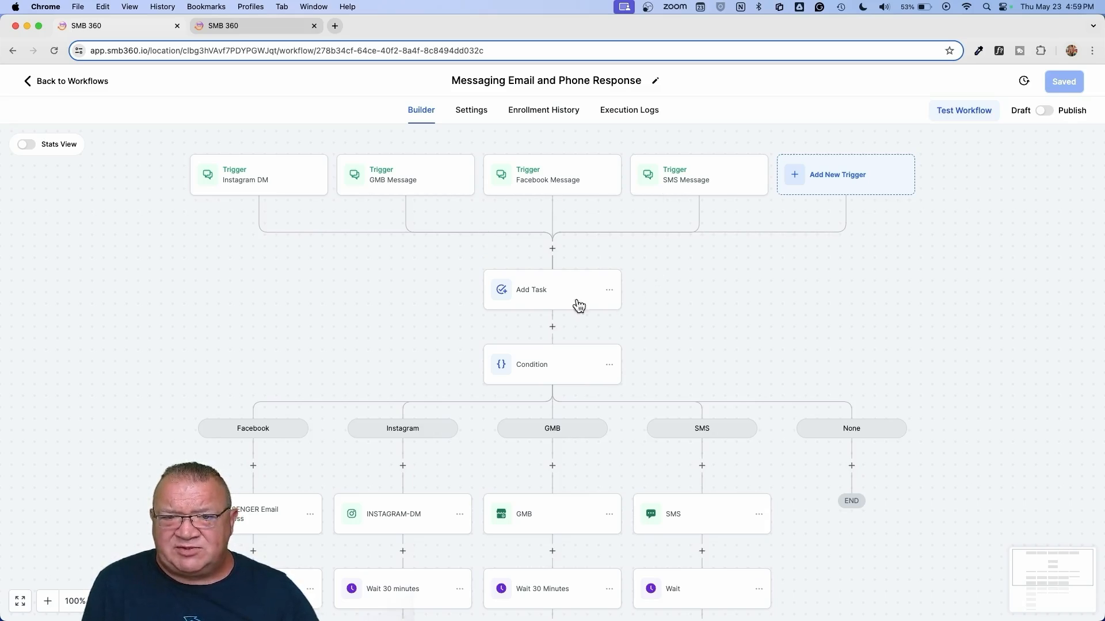
Step: Review the settings of the workflow's Add Task action, then close it without saving
{"action": "left_click", "coordinate": [537, 295]}
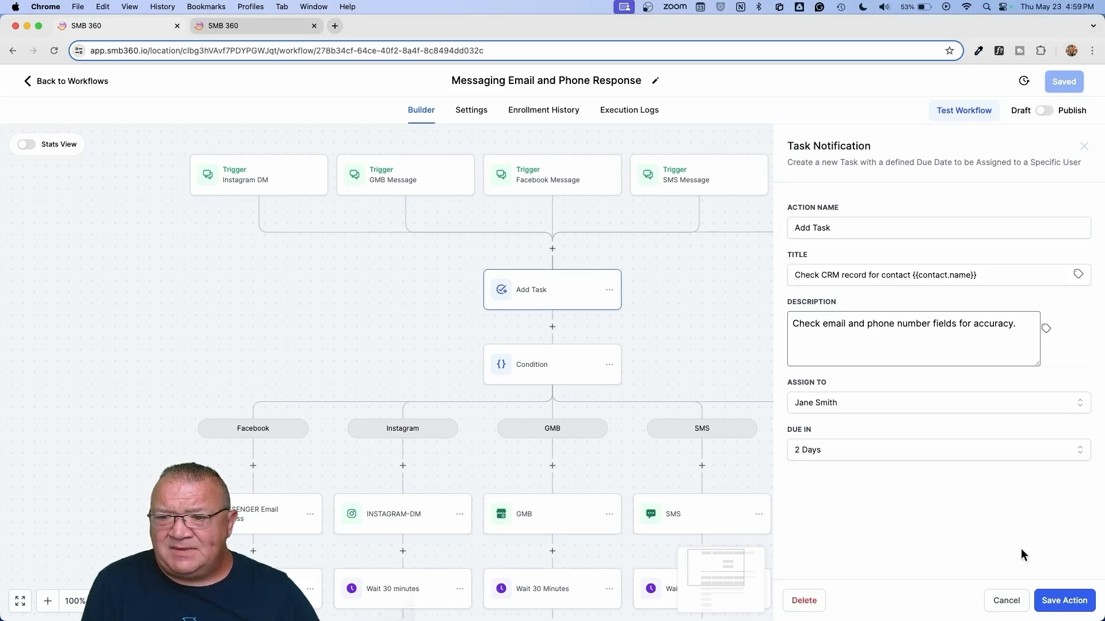
{"action": "left_click", "coordinate": [1006, 601]}
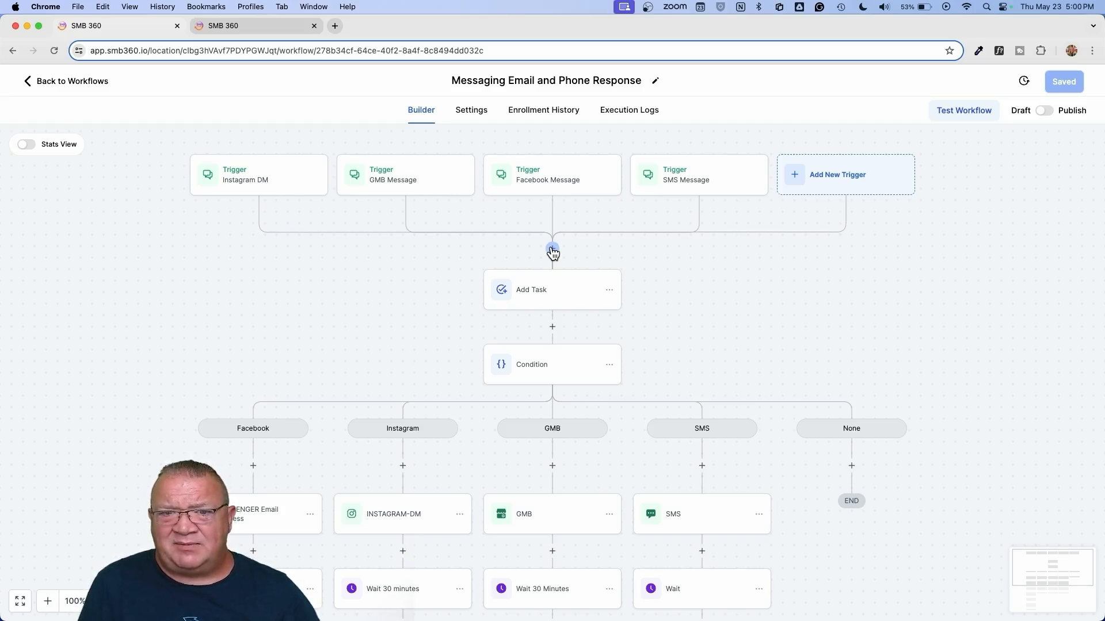
Step: Open the action picker for a new step above Add Task and examine the Contact actions, including the premium marking on Copy Contact
{"action": "left_click", "coordinate": [552, 252]}
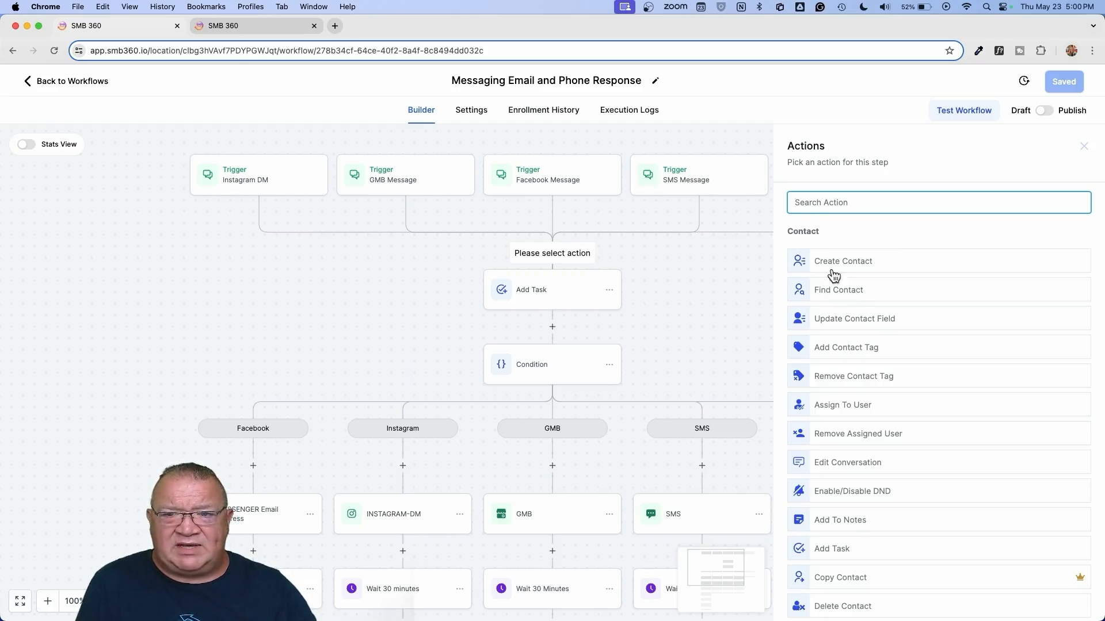
{"action": "scroll", "coordinate": [871, 312], "scroll_direction": "down", "scroll_amount": 5}
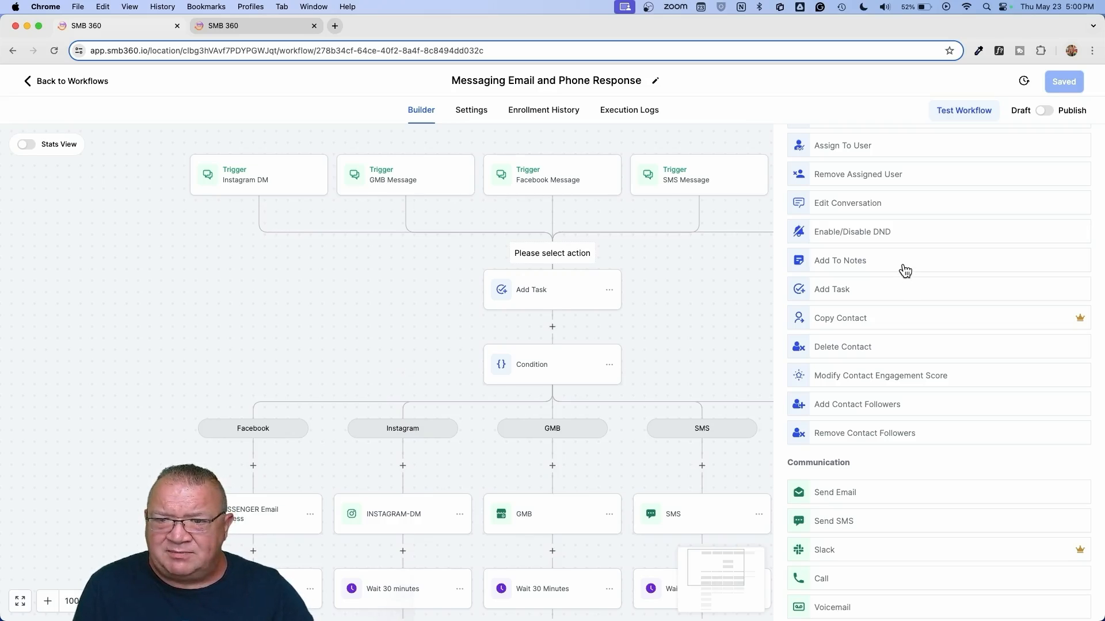
{"action": "scroll", "coordinate": [907, 265], "scroll_direction": "up", "scroll_amount": 5}
{"action": "scroll", "coordinate": [907, 265], "scroll_direction": "right", "scroll_amount": 2}
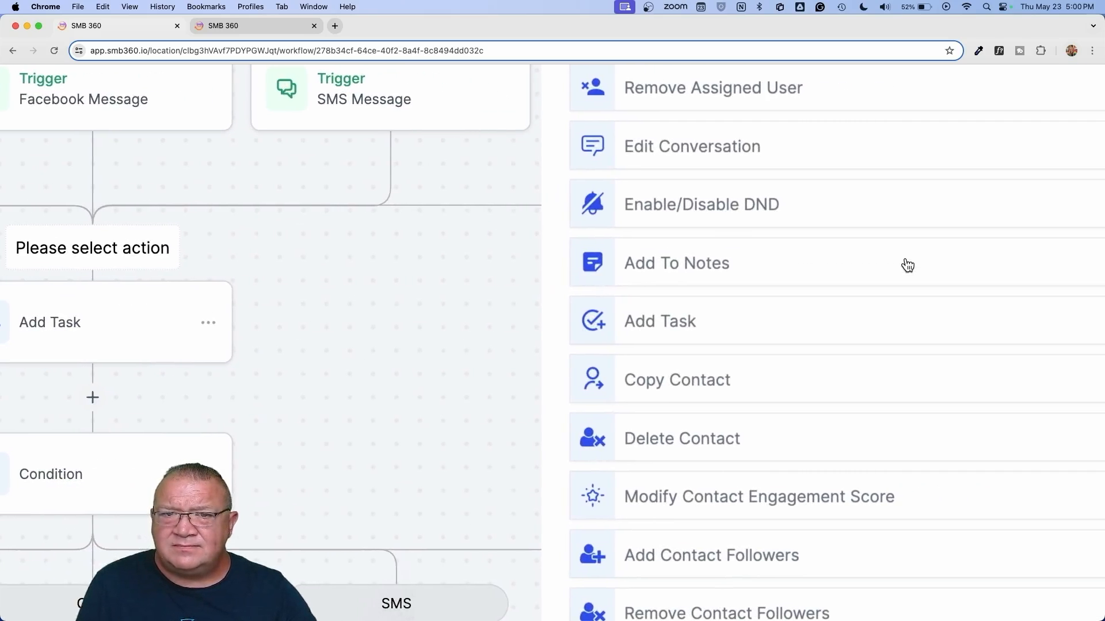
{"action": "scroll", "coordinate": [907, 265], "scroll_direction": "up", "scroll_amount": 10}
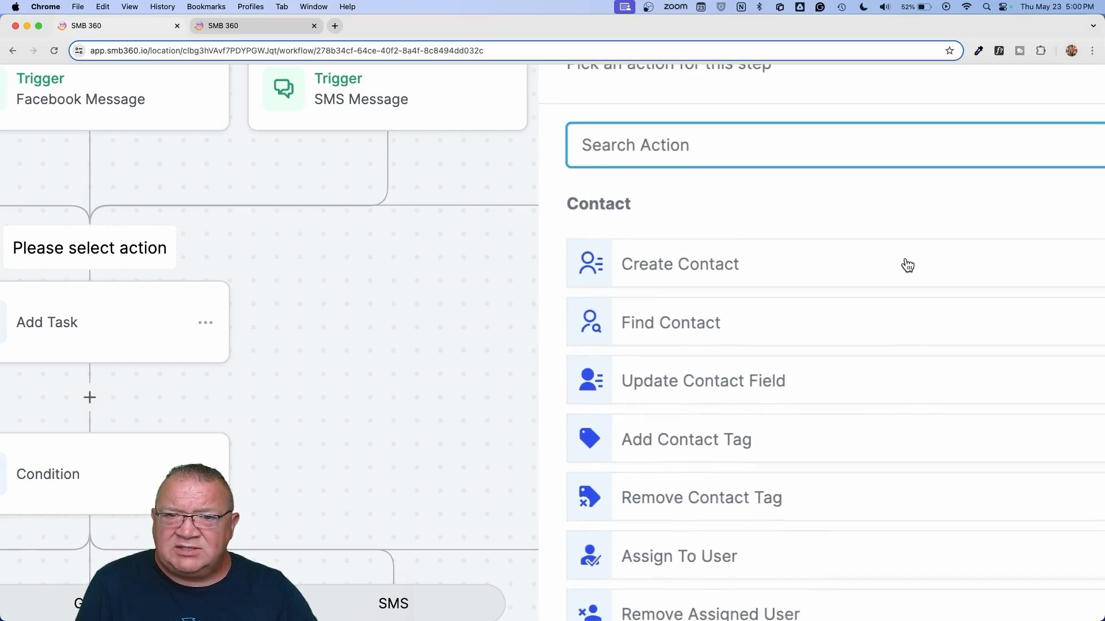
{"action": "scroll", "coordinate": [908, 265], "scroll_direction": "down", "scroll_amount": 6}
{"action": "scroll", "coordinate": [907, 265], "scroll_direction": "down", "scroll_amount": 3}
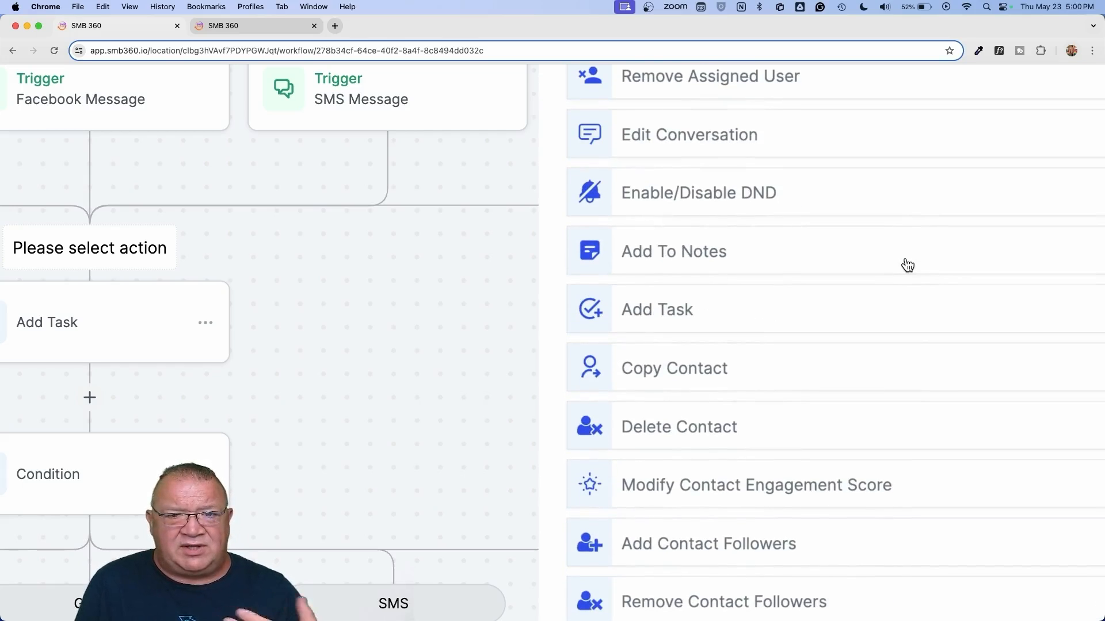
{"action": "scroll", "coordinate": [907, 265], "scroll_direction": "down", "scroll_amount": 3}
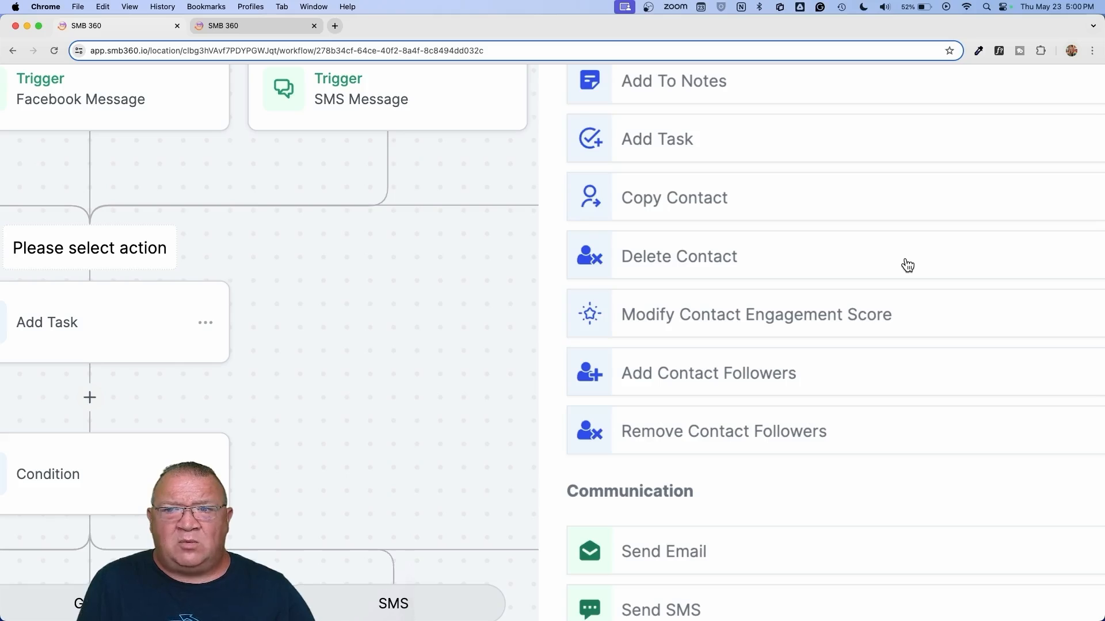
{"action": "scroll", "coordinate": [907, 265], "scroll_direction": "right", "scroll_amount": 3}
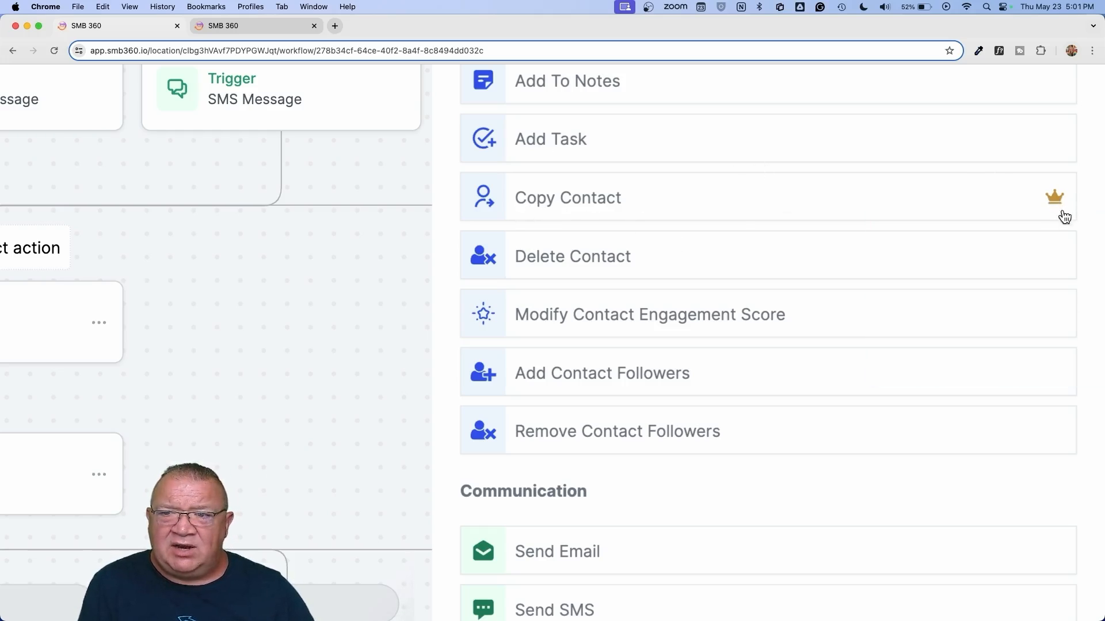
{"action": "mouse_move", "coordinate": [1056, 201]}
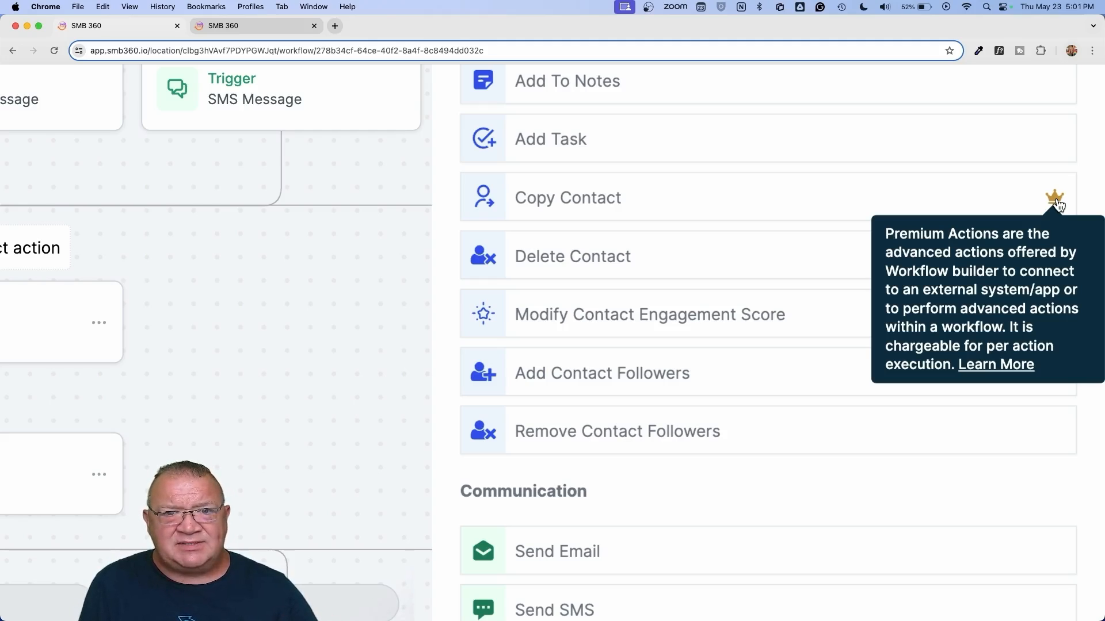
{"action": "scroll", "coordinate": [1057, 205], "scroll_direction": "up", "scroll_amount": 10}
{"action": "scroll", "coordinate": [1056, 205], "scroll_direction": "down", "scroll_amount": 10}
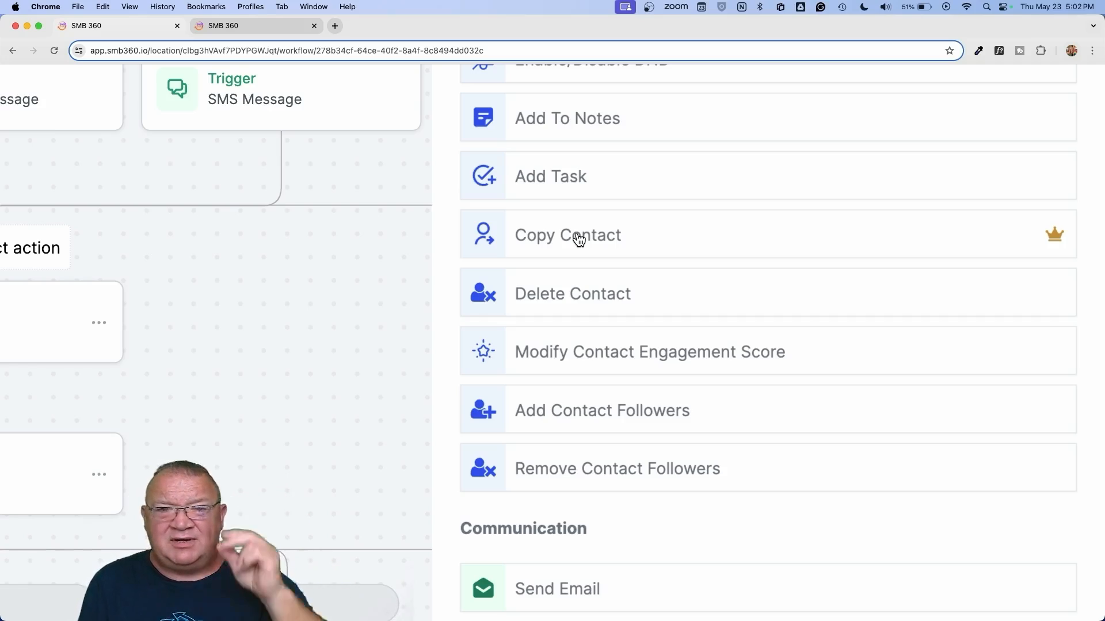
Step: Examine the Communication actions in the action list, from Send Email to Send Live Chat Message
{"action": "scroll", "coordinate": [579, 239], "scroll_direction": "down", "scroll_amount": 6}
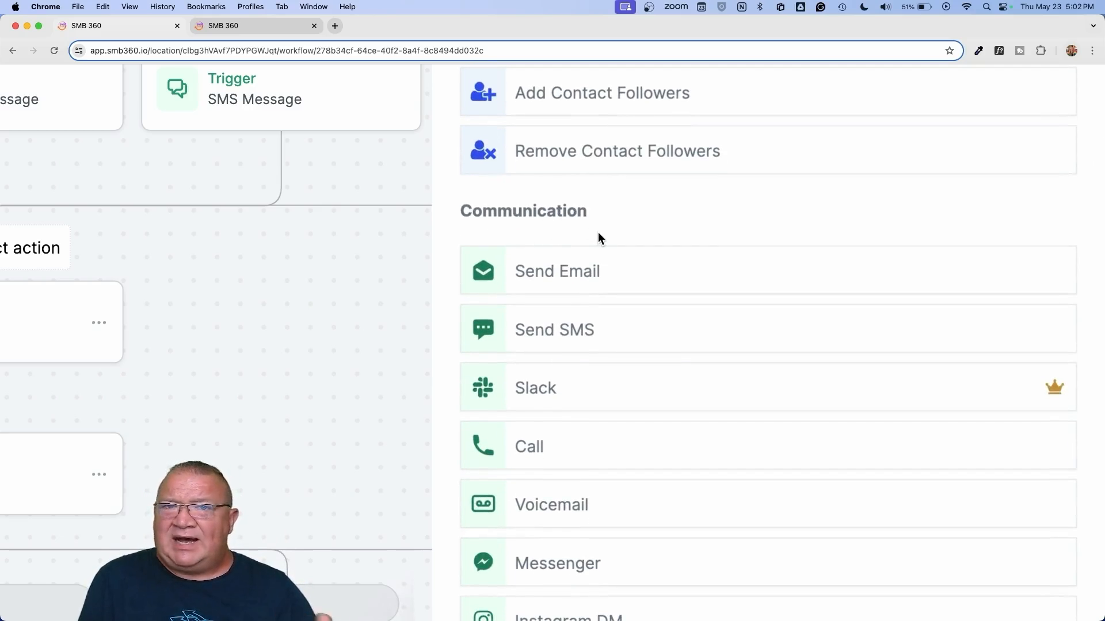
{"action": "scroll", "coordinate": [598, 236], "scroll_direction": "down", "scroll_amount": 2}
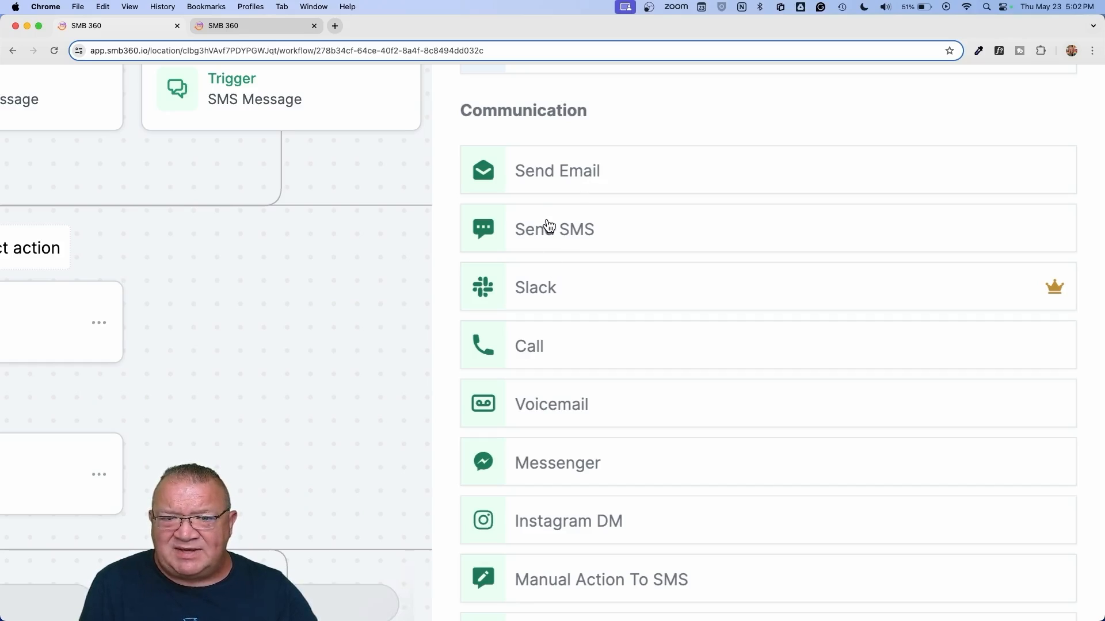
{"action": "mouse_move", "coordinate": [1061, 295]}
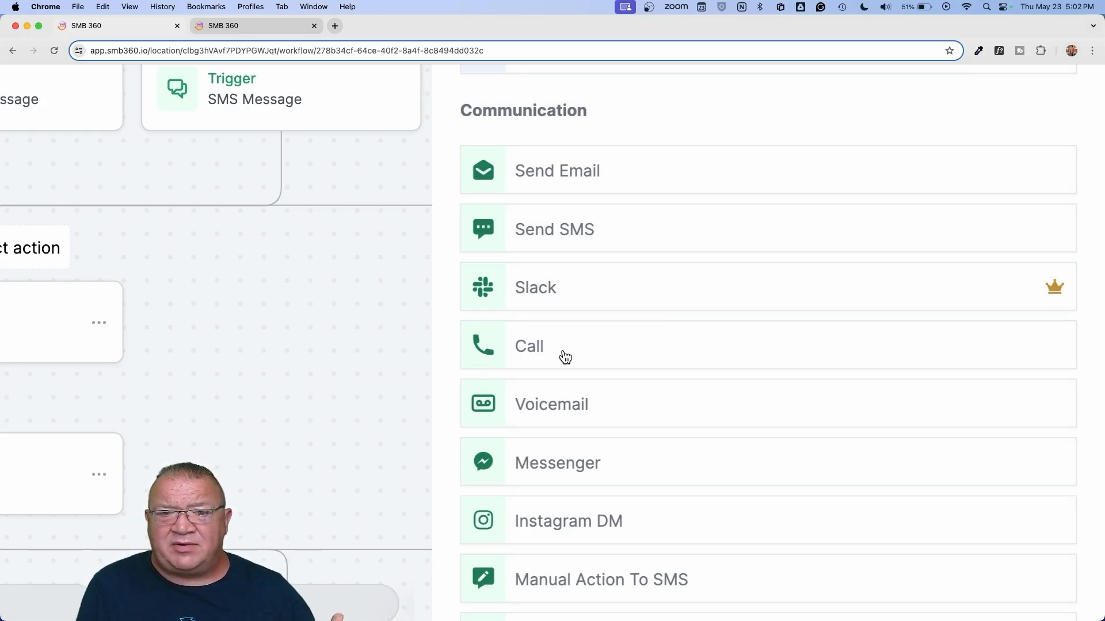
{"action": "scroll", "coordinate": [564, 358], "scroll_direction": "down", "scroll_amount": 3}
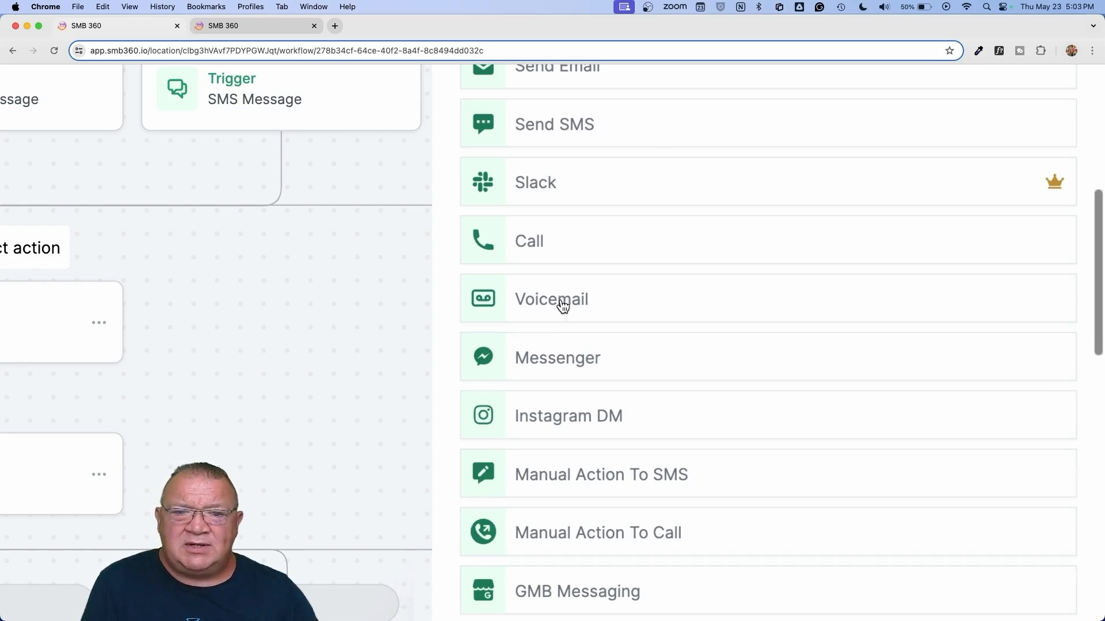
{"action": "scroll", "coordinate": [559, 304], "scroll_direction": "down", "scroll_amount": 3}
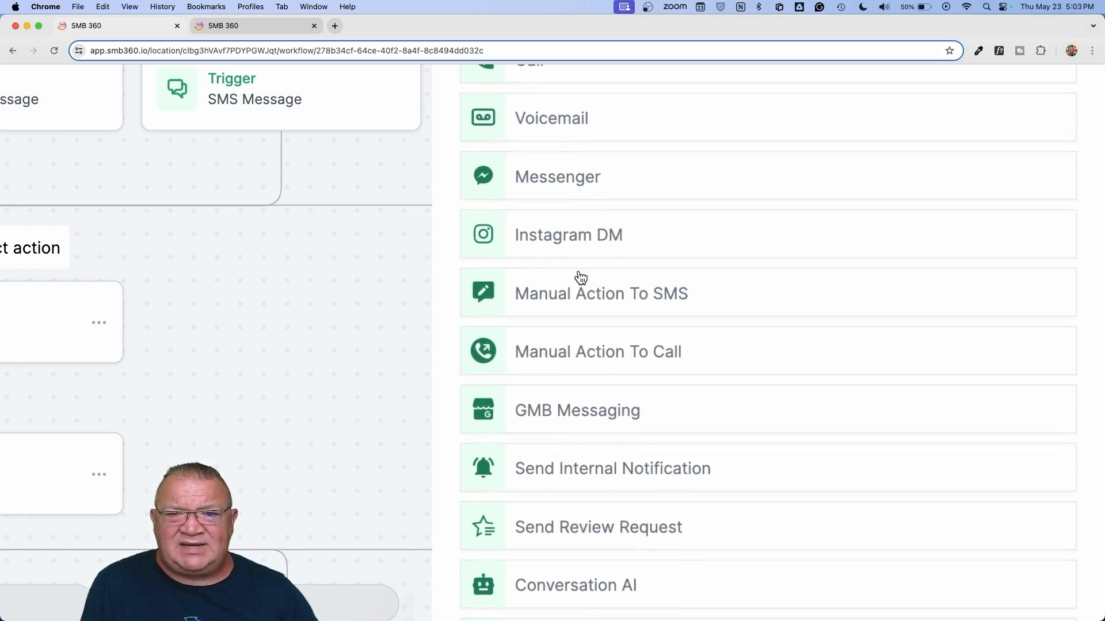
{"action": "scroll", "coordinate": [580, 278], "scroll_direction": "down", "scroll_amount": 7}
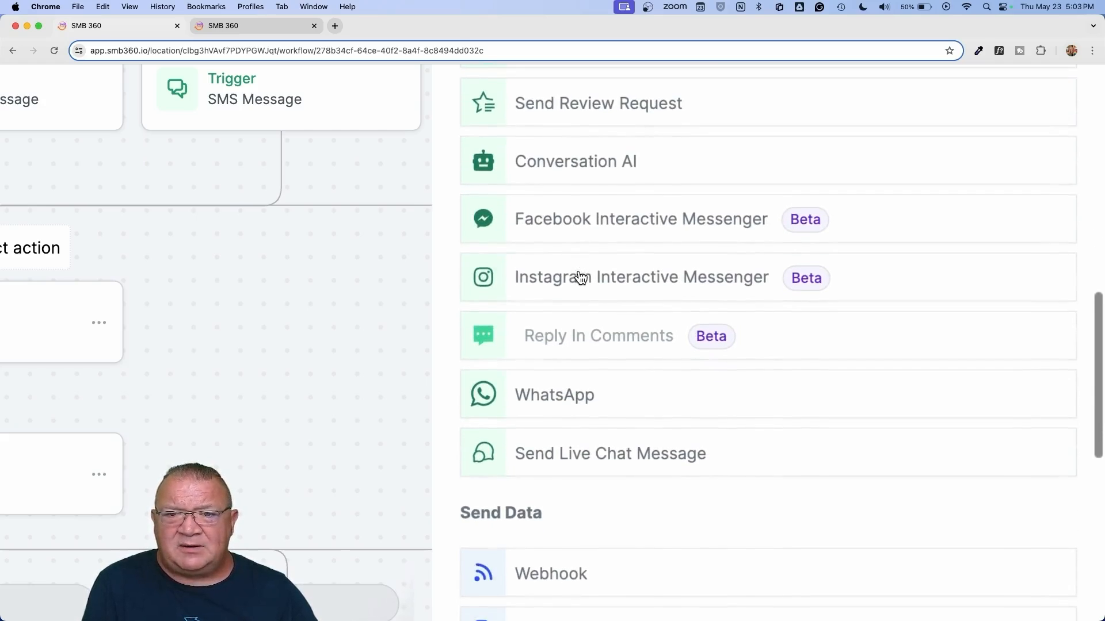
{"action": "scroll", "coordinate": [577, 277], "scroll_direction": "down", "scroll_amount": 3}
{"action": "scroll", "coordinate": [577, 278], "scroll_direction": "up", "scroll_amount": 4}
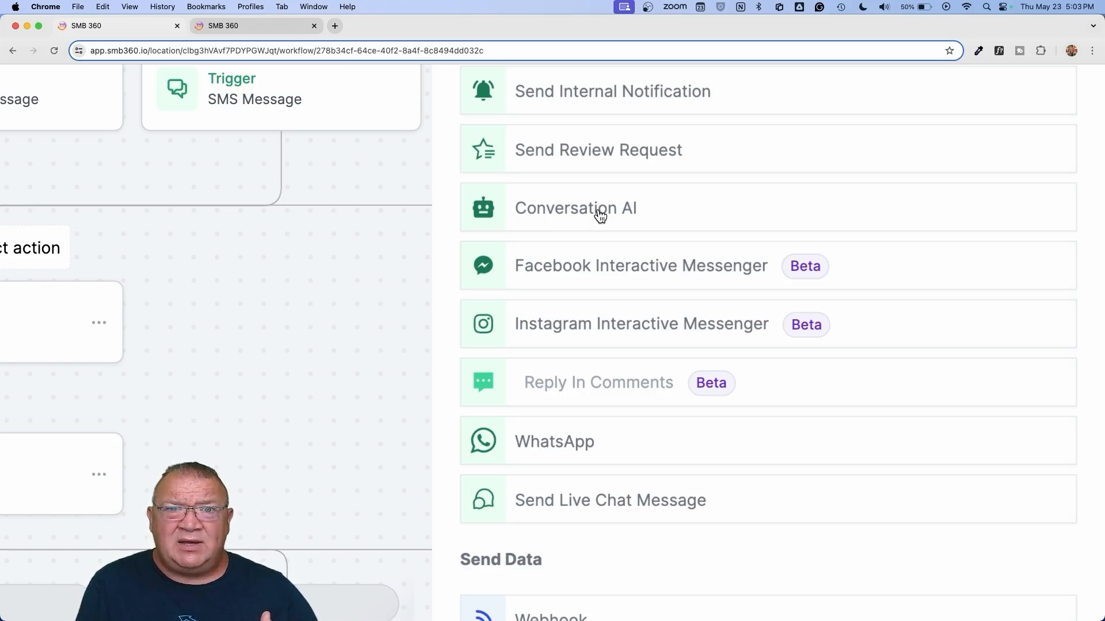
{"action": "scroll", "coordinate": [600, 216], "scroll_direction": "down", "scroll_amount": 3}
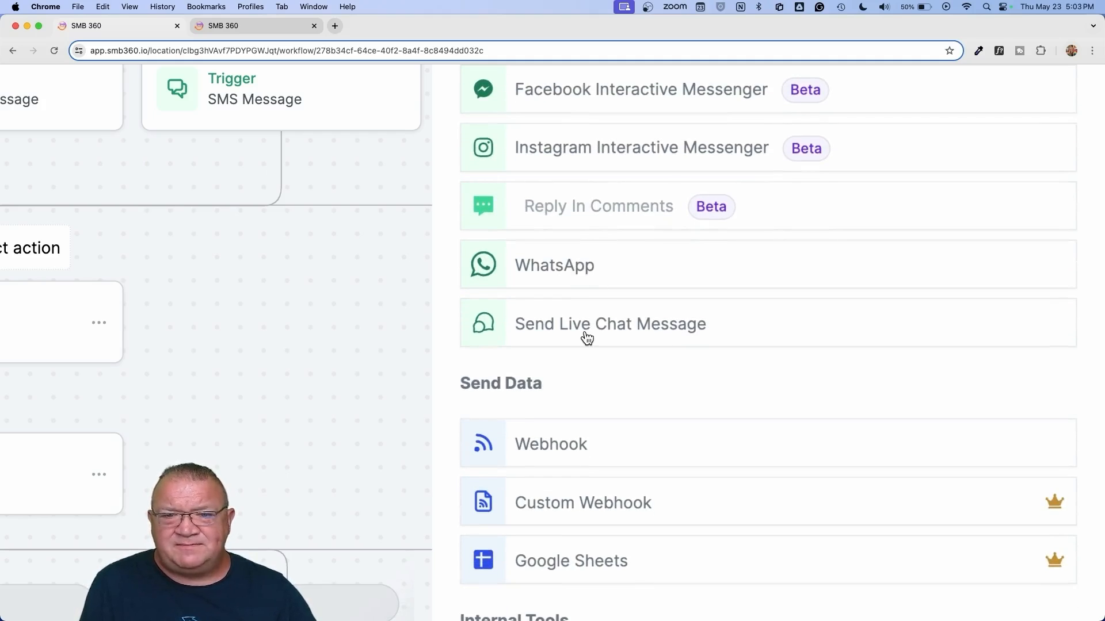
Step: Examine the Send Data, Internal Tools and Workflow AI actions, including the premium marking on Custom Webhook
{"action": "scroll", "coordinate": [584, 336], "scroll_direction": "down", "scroll_amount": 4}
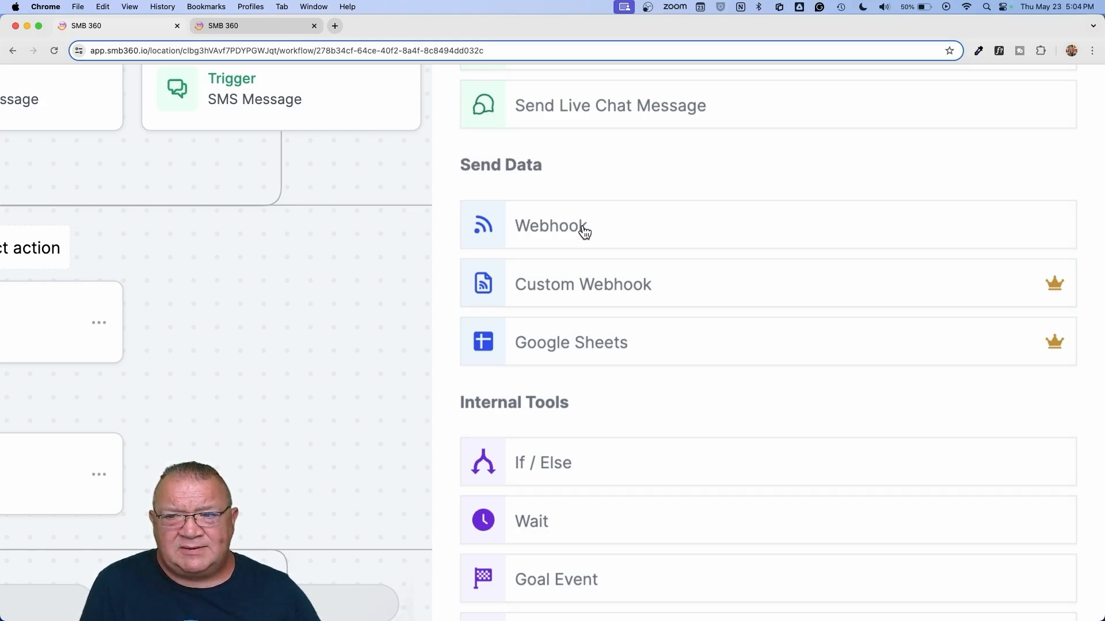
{"action": "scroll", "coordinate": [584, 231], "scroll_direction": "down", "scroll_amount": 2}
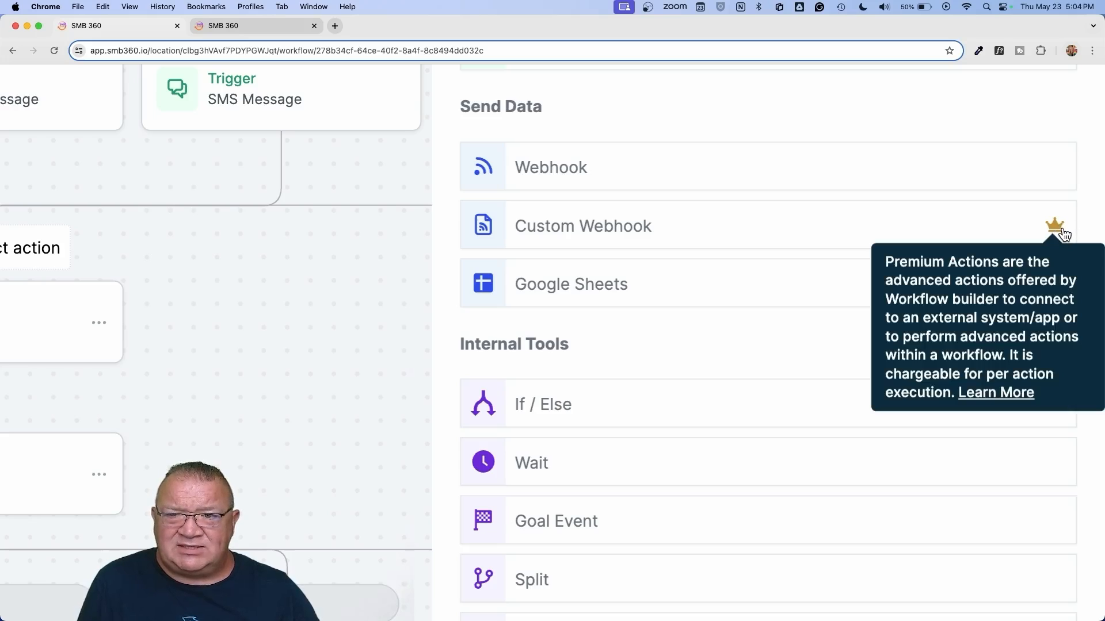
{"action": "scroll", "coordinate": [747, 357], "scroll_direction": "down", "scroll_amount": 5}
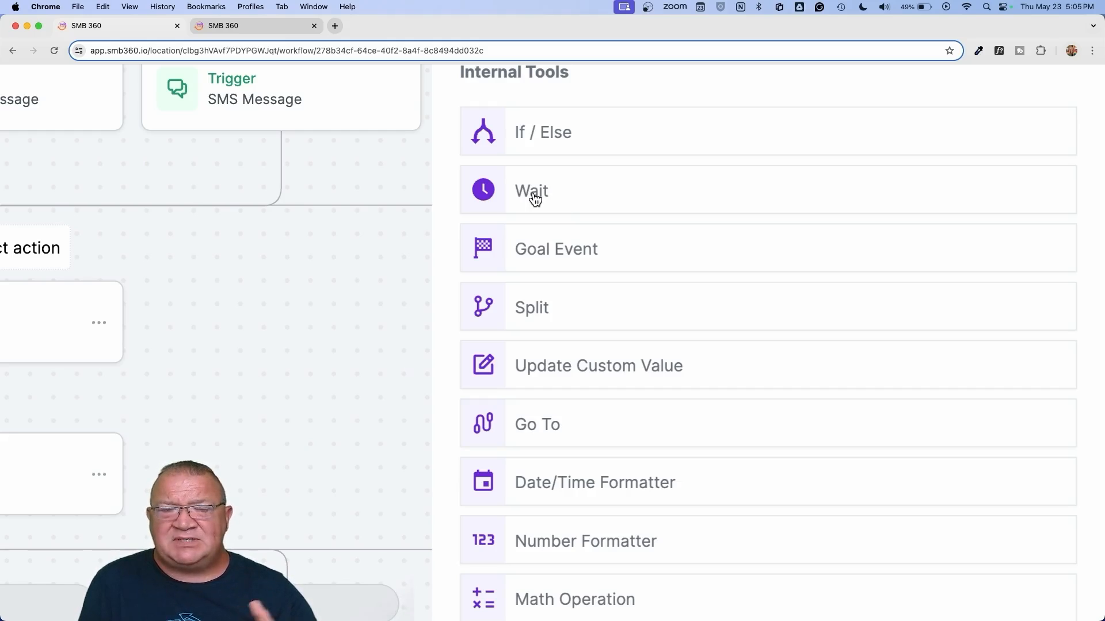
{"action": "scroll", "coordinate": [535, 198], "scroll_direction": "down", "scroll_amount": 2}
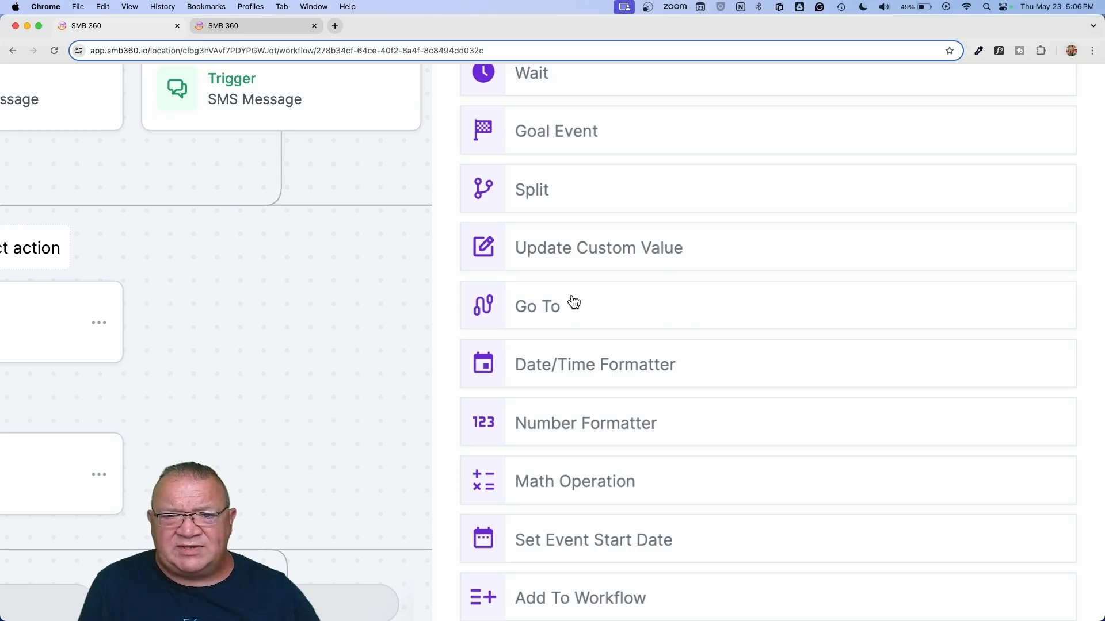
{"action": "scroll", "coordinate": [572, 301], "scroll_direction": "down", "scroll_amount": 5}
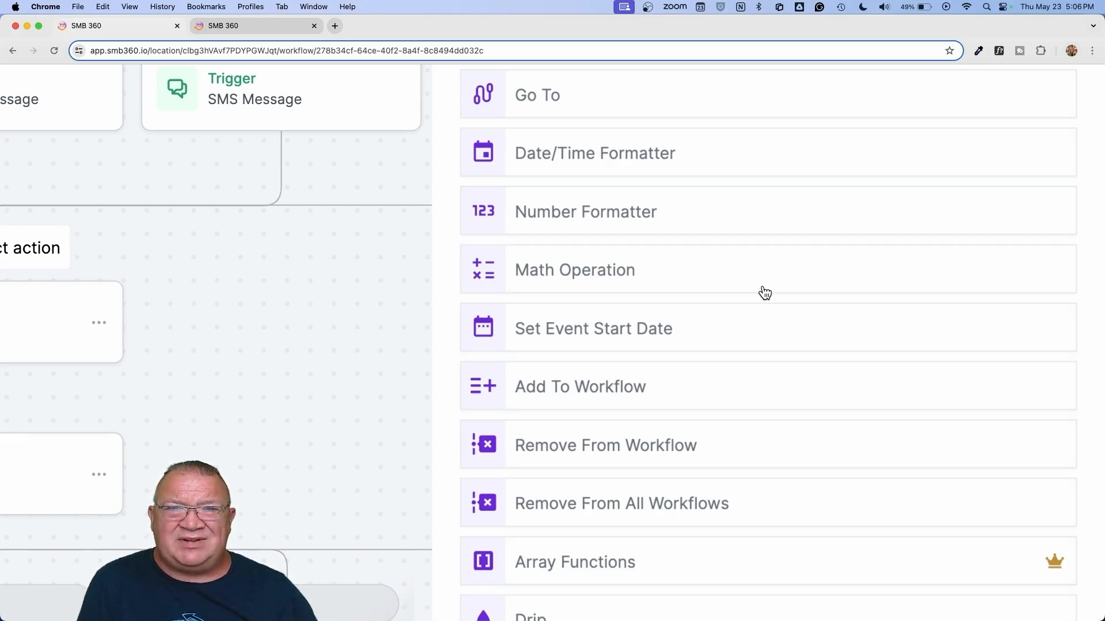
{"action": "scroll", "coordinate": [765, 293], "scroll_direction": "down", "scroll_amount": 2}
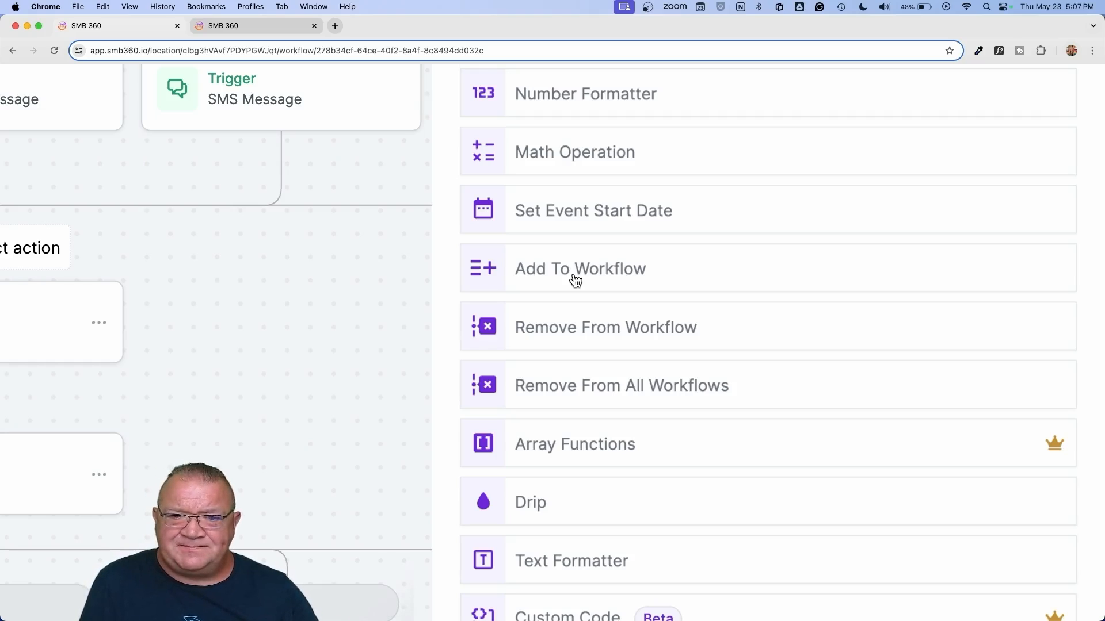
{"action": "scroll", "coordinate": [575, 280], "scroll_direction": "down", "scroll_amount": 5}
{"action": "scroll", "coordinate": [701, 385], "scroll_direction": "down", "scroll_amount": 5}
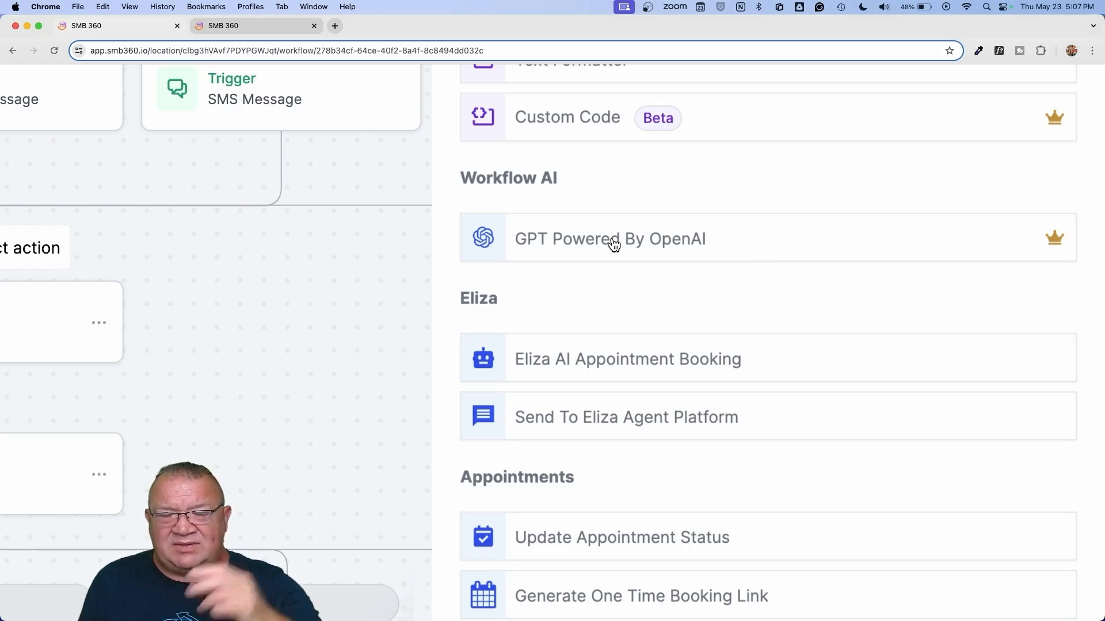
Step: Examine the remaining action categories from Eliza and Appointments through Opportunity, Payments and Marketing to Affiliate and Courses
{"action": "scroll", "coordinate": [614, 244], "scroll_direction": "down", "scroll_amount": 3}
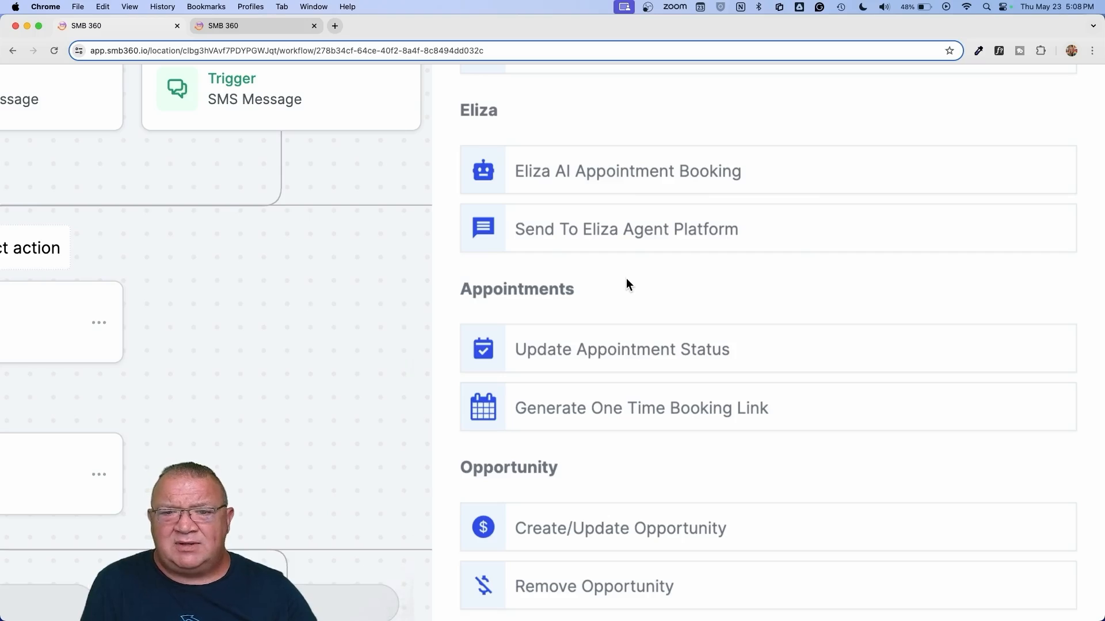
{"action": "scroll", "coordinate": [626, 284], "scroll_direction": "down", "scroll_amount": 2}
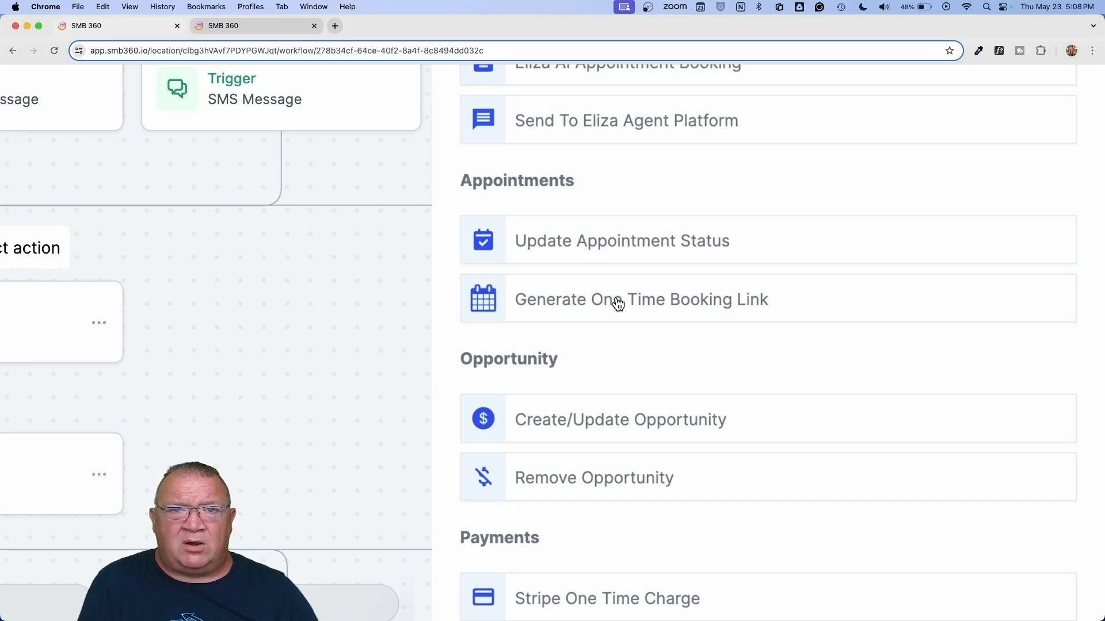
{"action": "scroll", "coordinate": [617, 303], "scroll_direction": "down", "scroll_amount": 2}
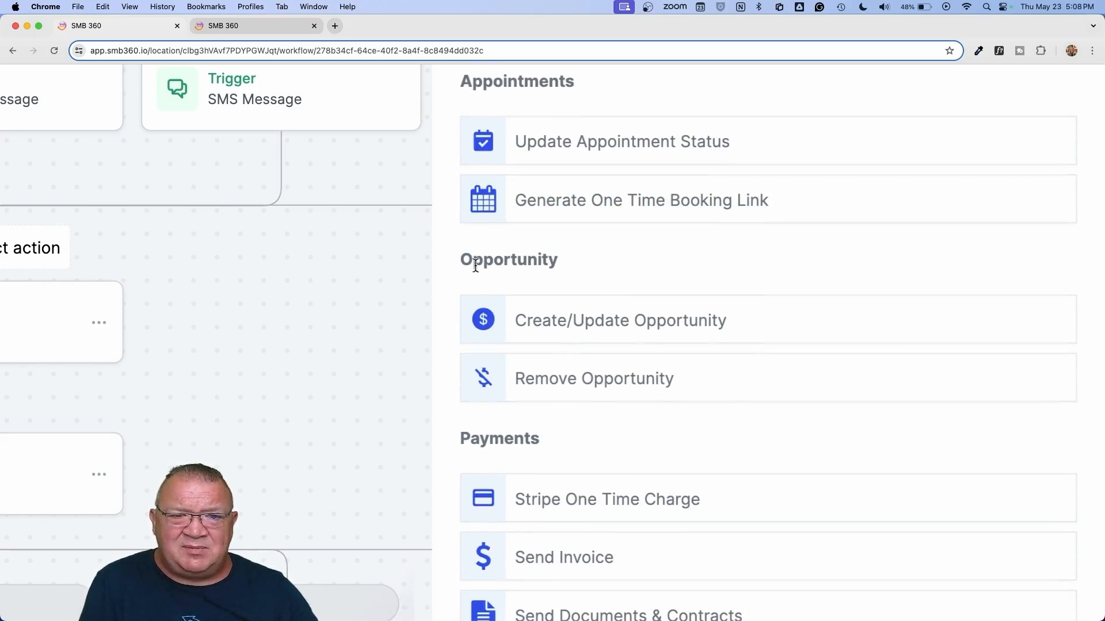
{"action": "left_click_drag", "start_coordinate": [462, 260], "coordinate": [580, 266]}
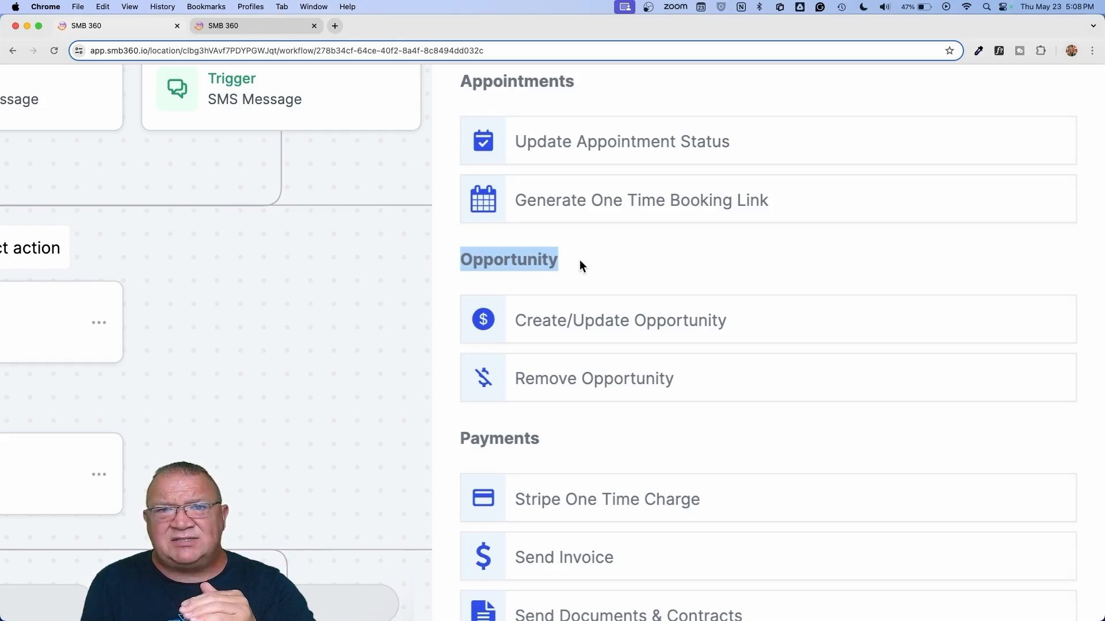
{"action": "left_click", "coordinate": [600, 268]}
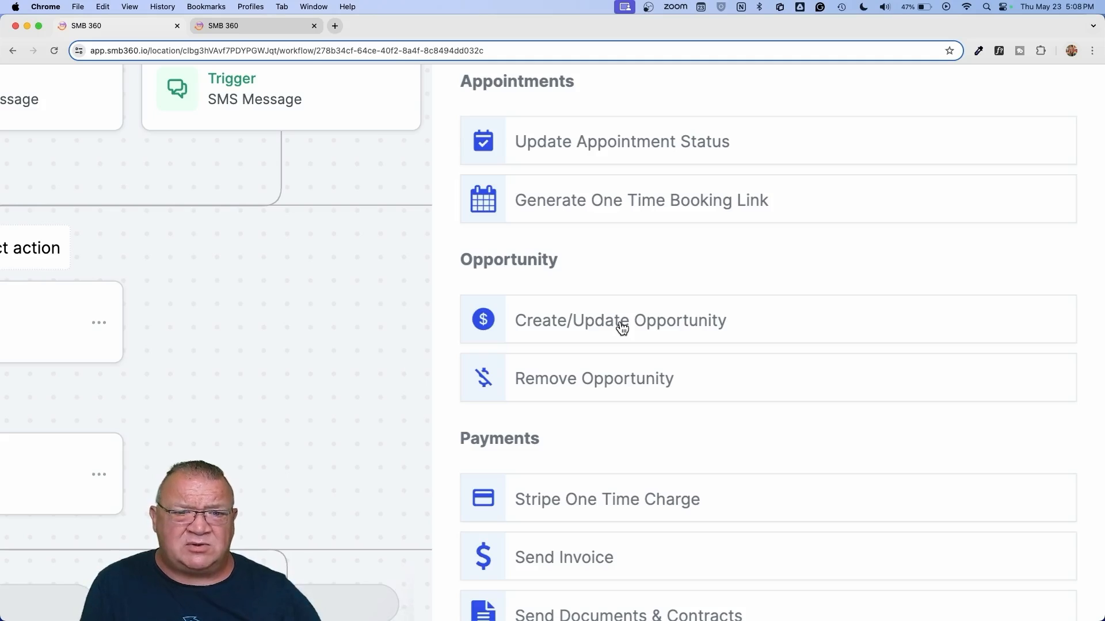
{"action": "scroll", "coordinate": [621, 327], "scroll_direction": "down", "scroll_amount": 3}
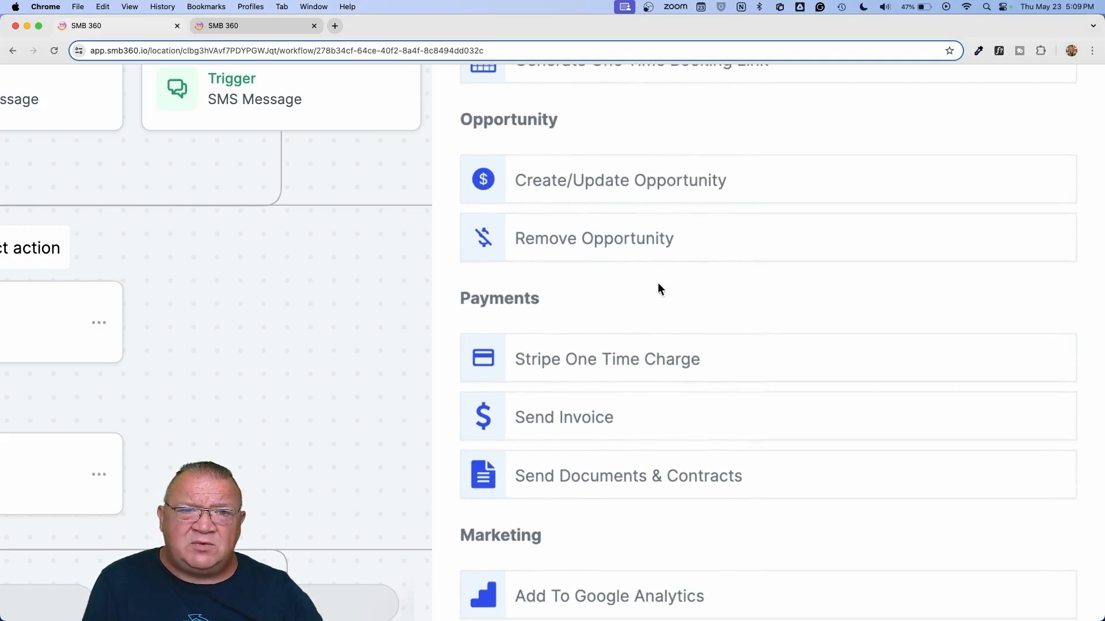
{"action": "scroll", "coordinate": [624, 257], "scroll_direction": "down", "scroll_amount": 3}
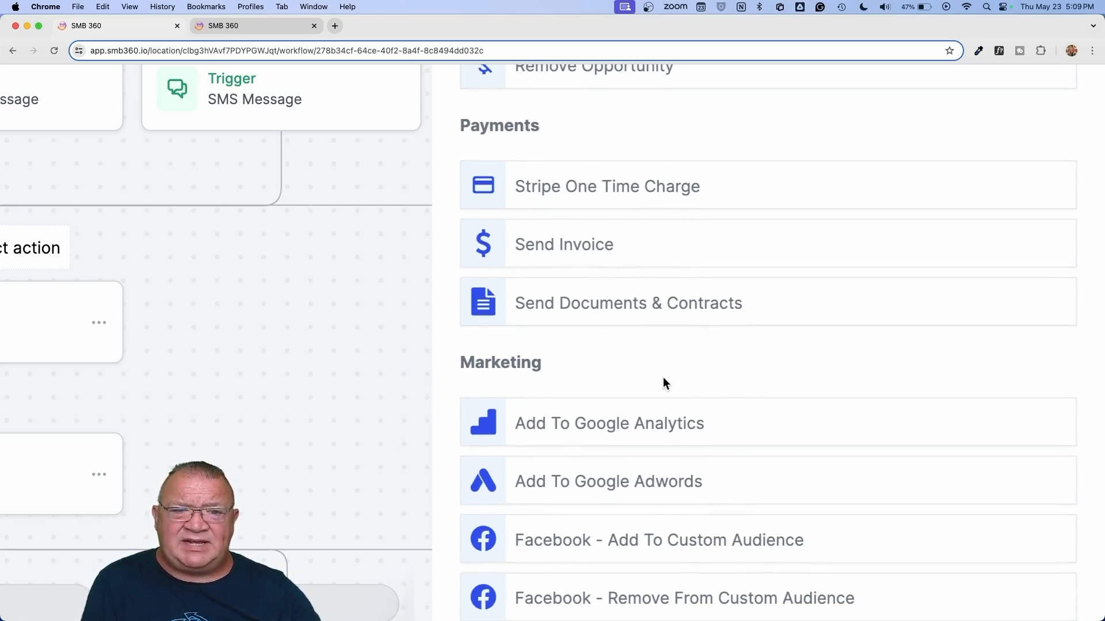
{"action": "scroll", "coordinate": [665, 383], "scroll_direction": "down", "scroll_amount": 4}
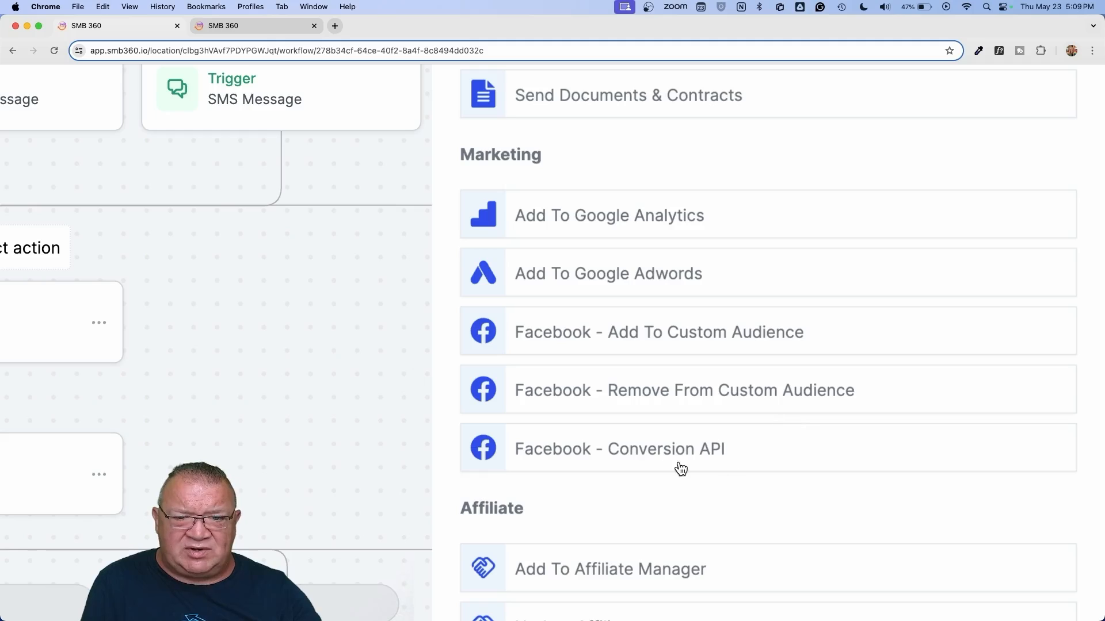
{"action": "scroll", "coordinate": [657, 304], "scroll_direction": "down", "scroll_amount": 7}
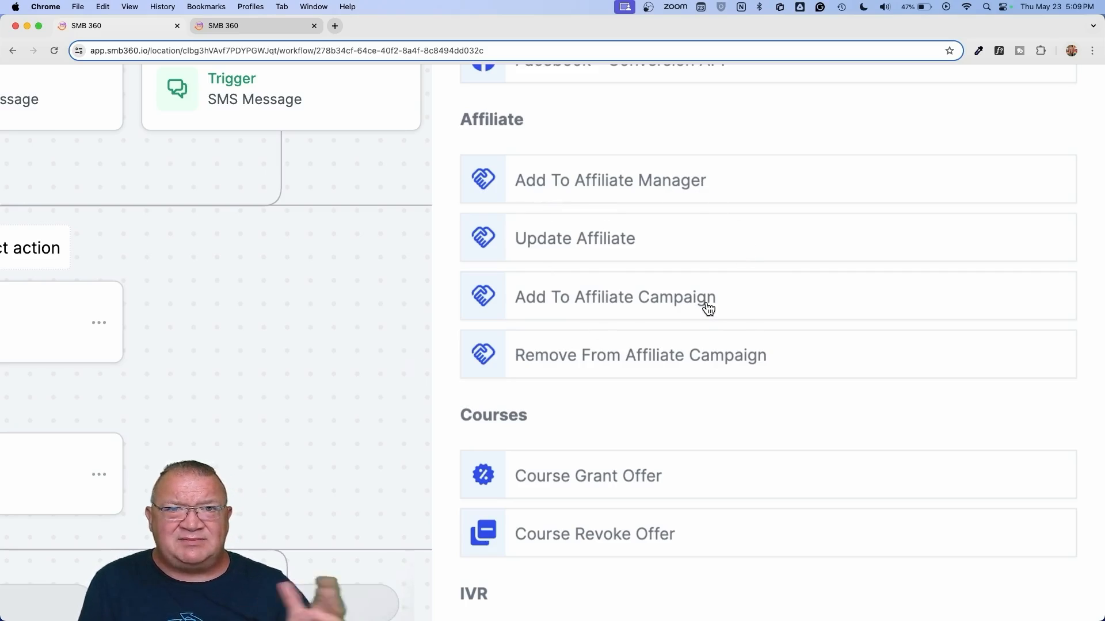
Step: Examine the Courses, IVR, Communities and Certificates actions, including the requirement on Gather Input On Call, and close the action picker
{"action": "scroll", "coordinate": [707, 309], "scroll_direction": "down", "scroll_amount": 5}
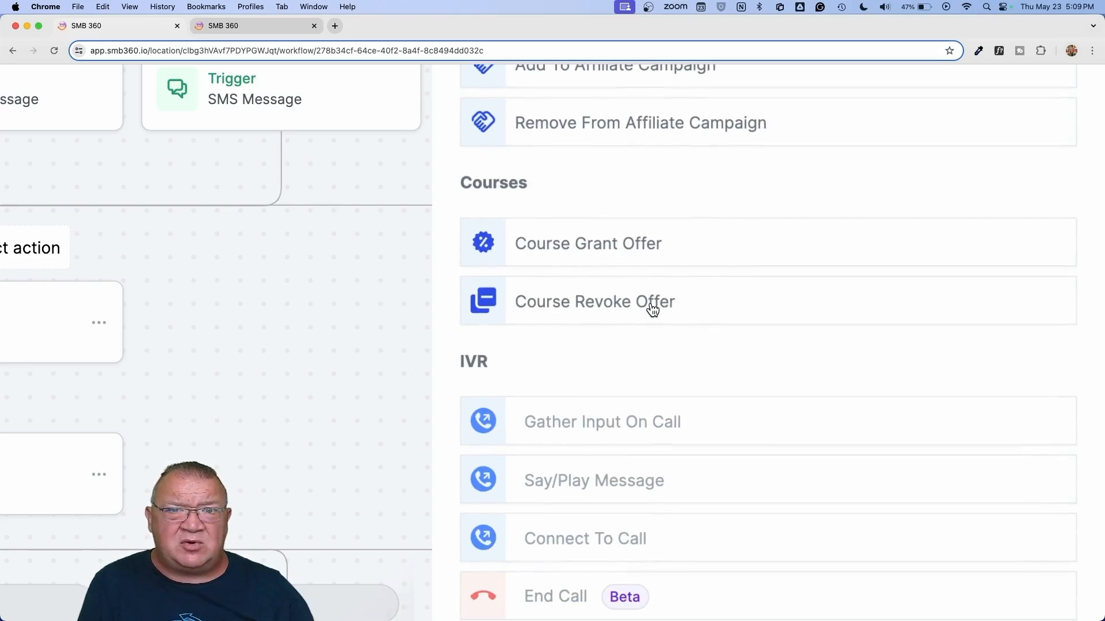
{"action": "scroll", "coordinate": [653, 310], "scroll_direction": "down", "scroll_amount": 3}
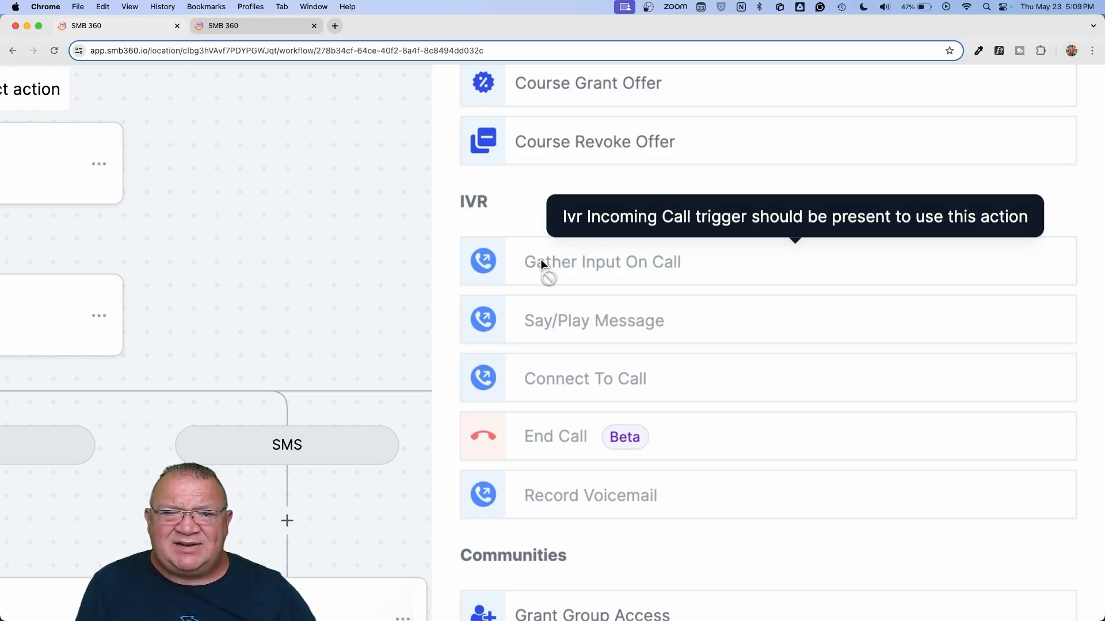
{"action": "scroll", "coordinate": [540, 259], "scroll_direction": "down", "scroll_amount": 3}
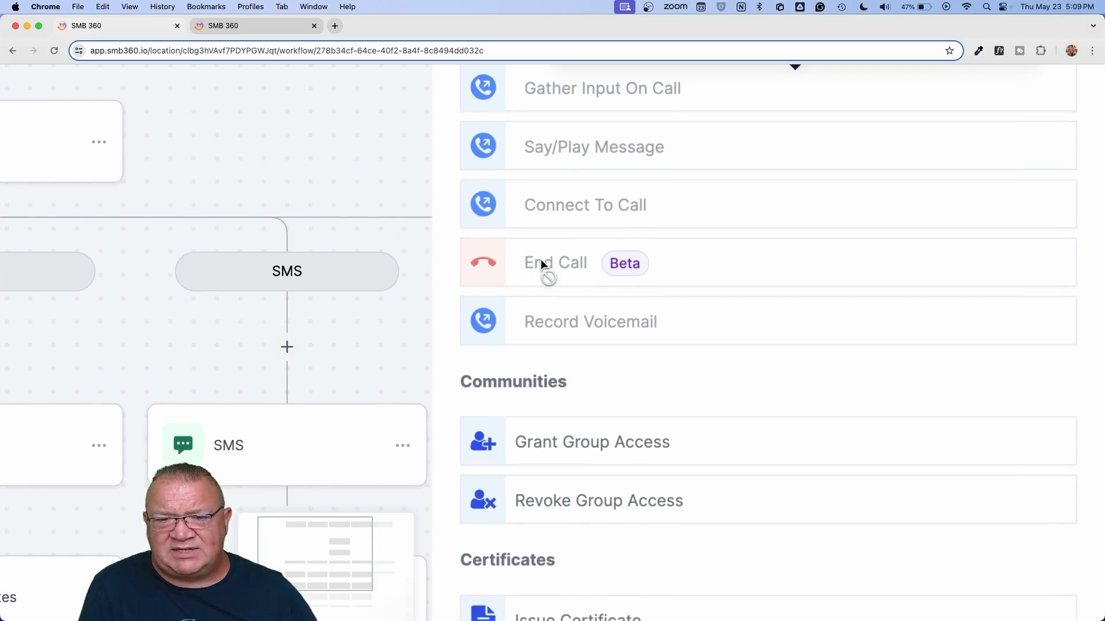
{"action": "scroll", "coordinate": [541, 259], "scroll_direction": "down", "scroll_amount": 1}
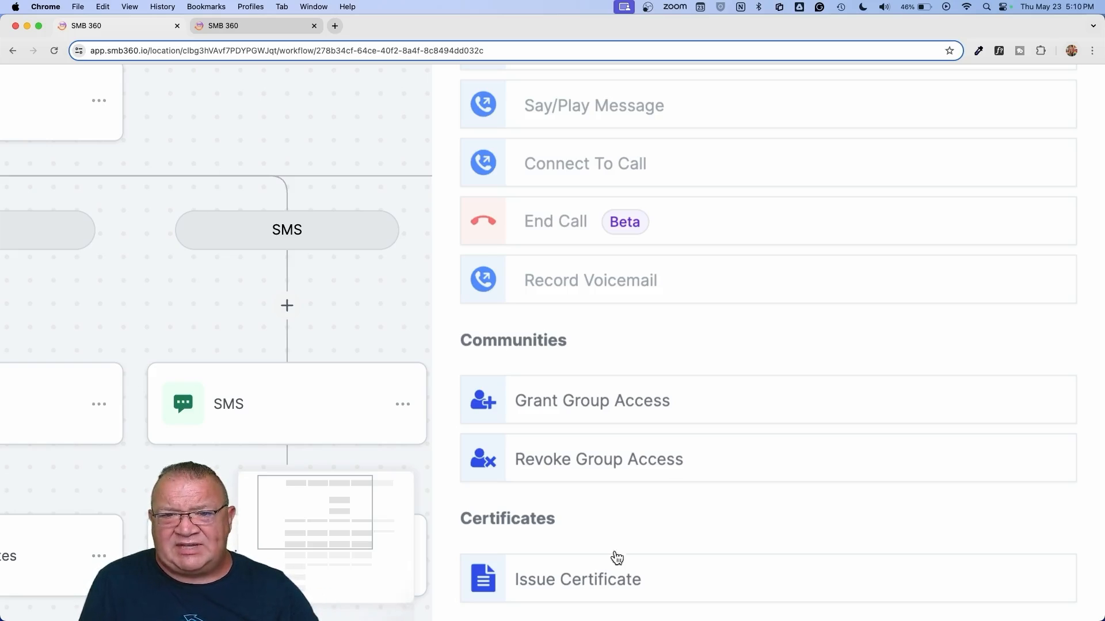
{"action": "scroll", "coordinate": [687, 396], "scroll_direction": "down", "scroll_amount": 5}
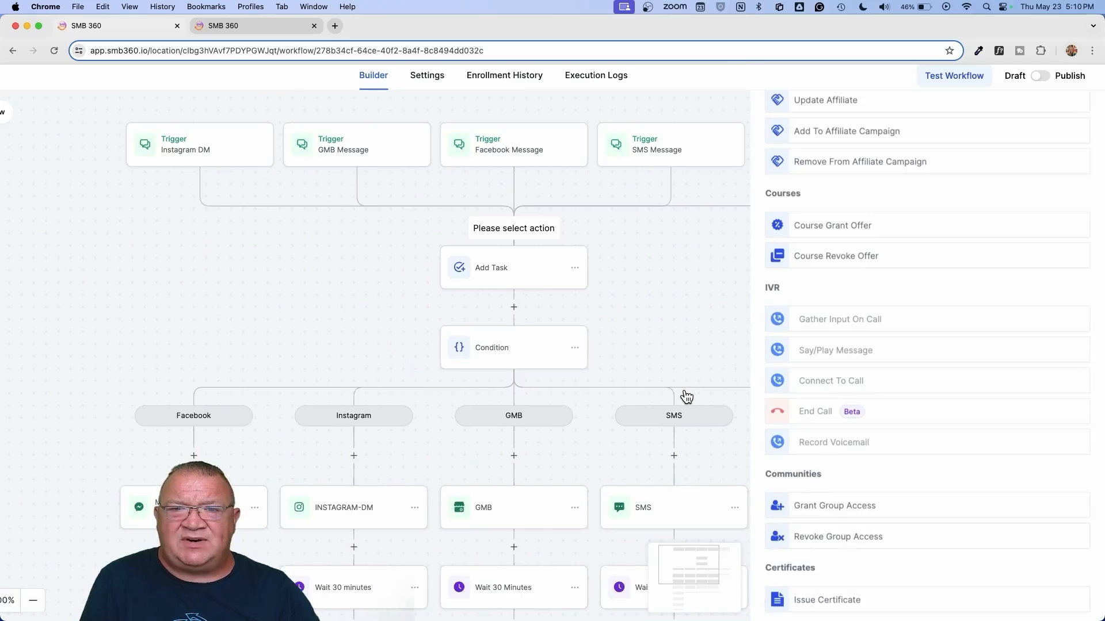
{"action": "scroll", "coordinate": [884, 251], "scroll_direction": "up", "scroll_amount": 18}
{"action": "scroll", "coordinate": [883, 251], "scroll_direction": "up", "scroll_amount": 15}
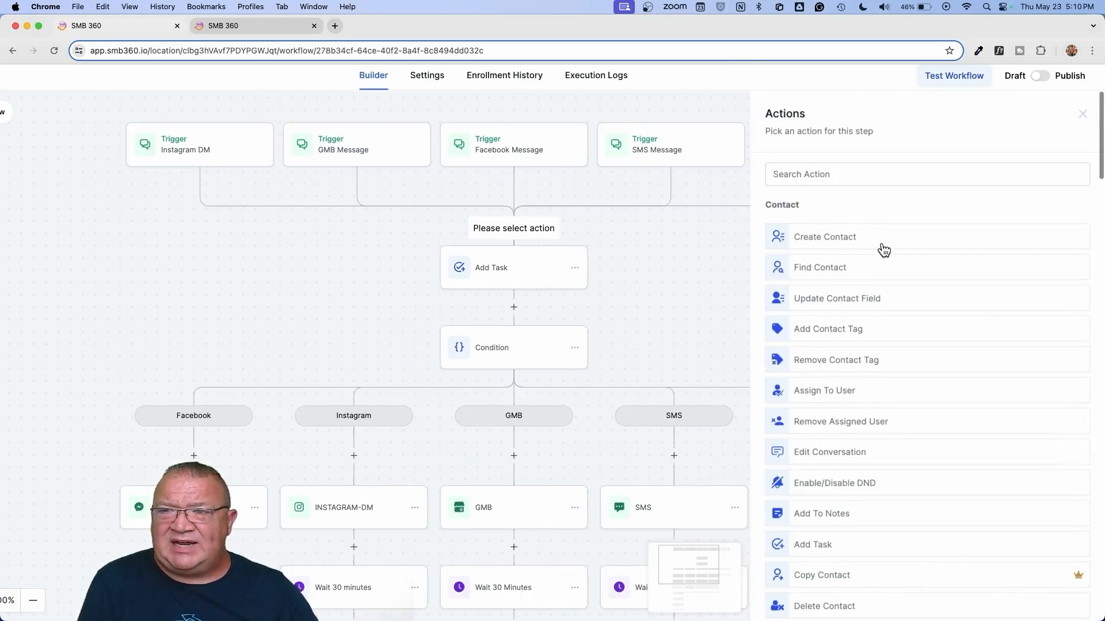
{"action": "left_click", "coordinate": [1084, 115]}
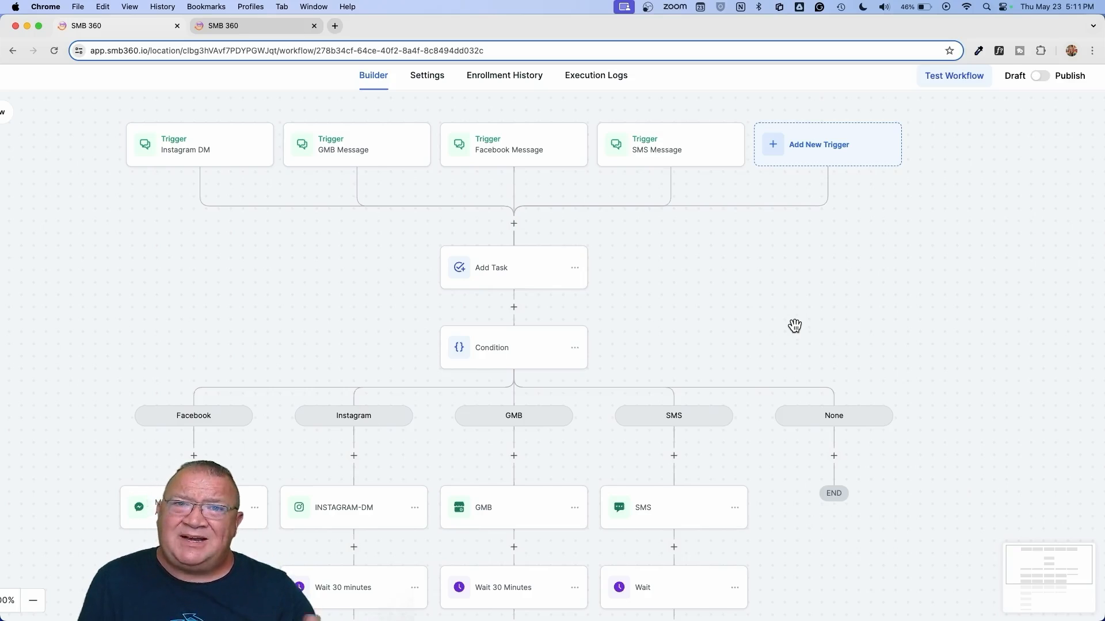
Step: Open the Add Task action, review its title, description, assignee and due date settings, and close it without saving
{"action": "scroll", "coordinate": [710, 318], "scroll_direction": "down", "scroll_amount": 2}
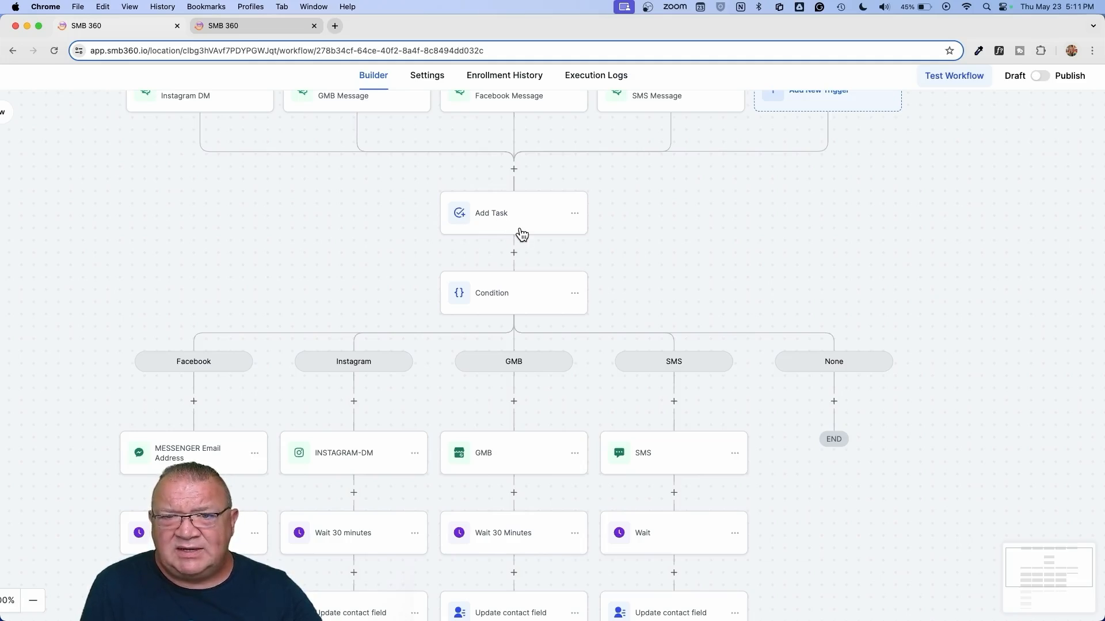
{"action": "scroll", "coordinate": [521, 233], "scroll_direction": "up", "scroll_amount": 2}
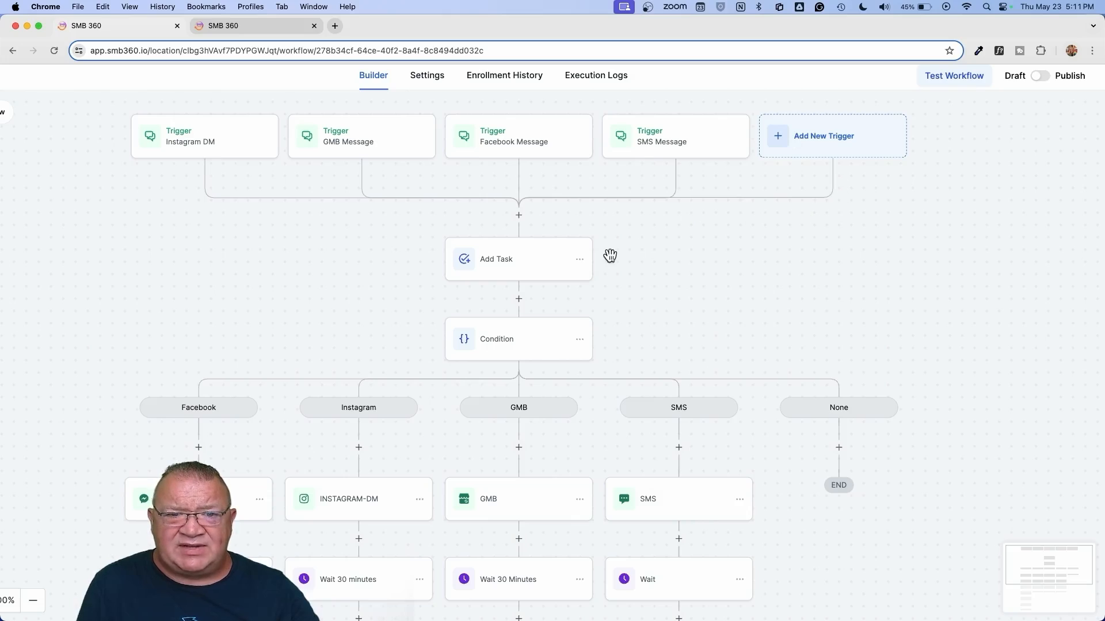
{"action": "left_click", "coordinate": [523, 268]}
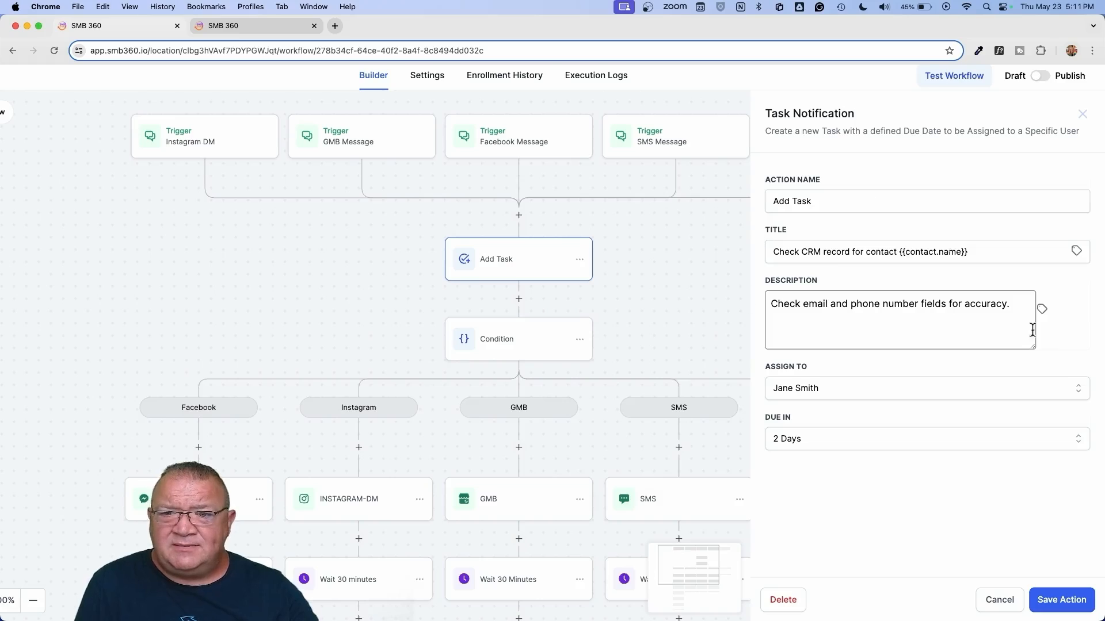
{"action": "left_click", "coordinate": [998, 600]}
Step: Open the Condition action and examine the rules of its Facebook, Instagram, GMB, SMS and None branches
{"action": "left_click", "coordinate": [499, 342]}
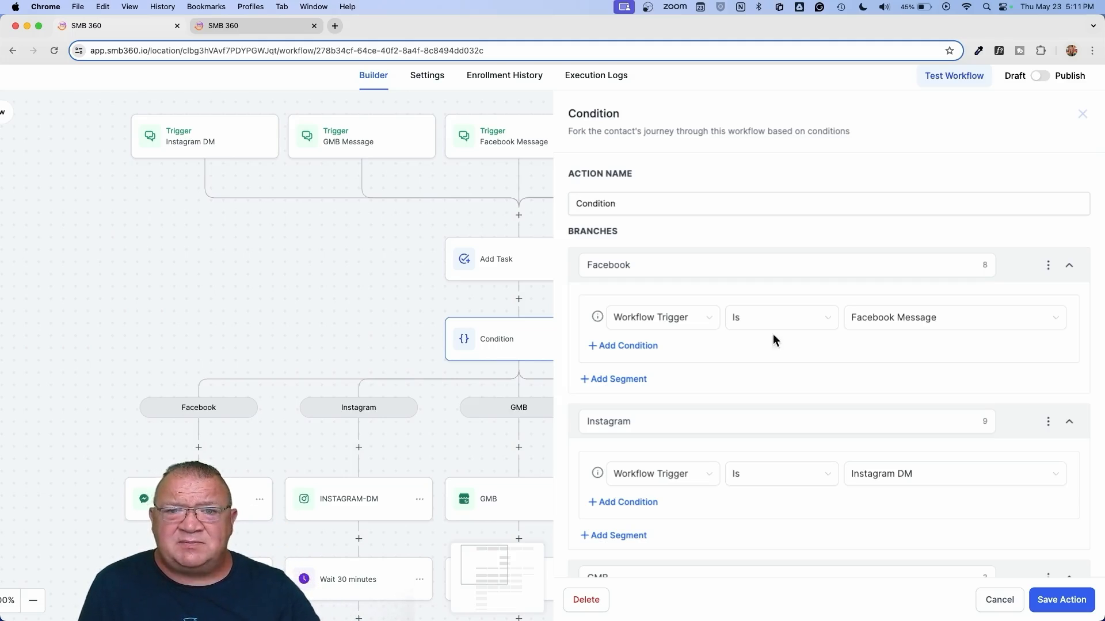
{"action": "left_click", "coordinate": [999, 600]}
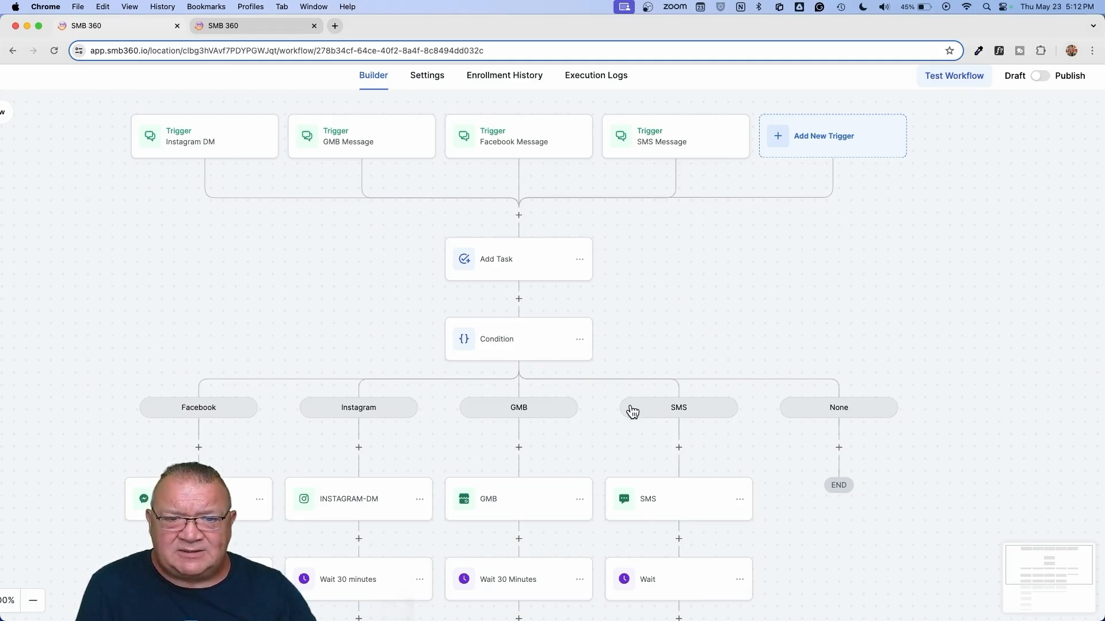
{"action": "scroll", "coordinate": [576, 345], "scroll_direction": "down", "scroll_amount": 3}
{"action": "left_click", "coordinate": [515, 262]}
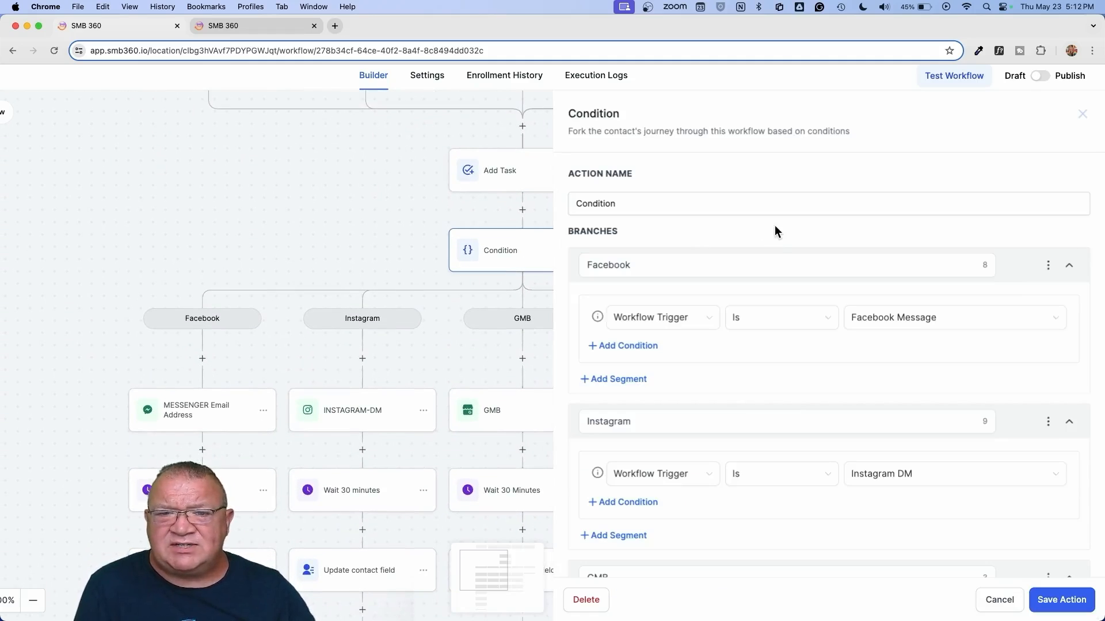
{"action": "scroll", "coordinate": [706, 404], "scroll_direction": "down", "scroll_amount": 7}
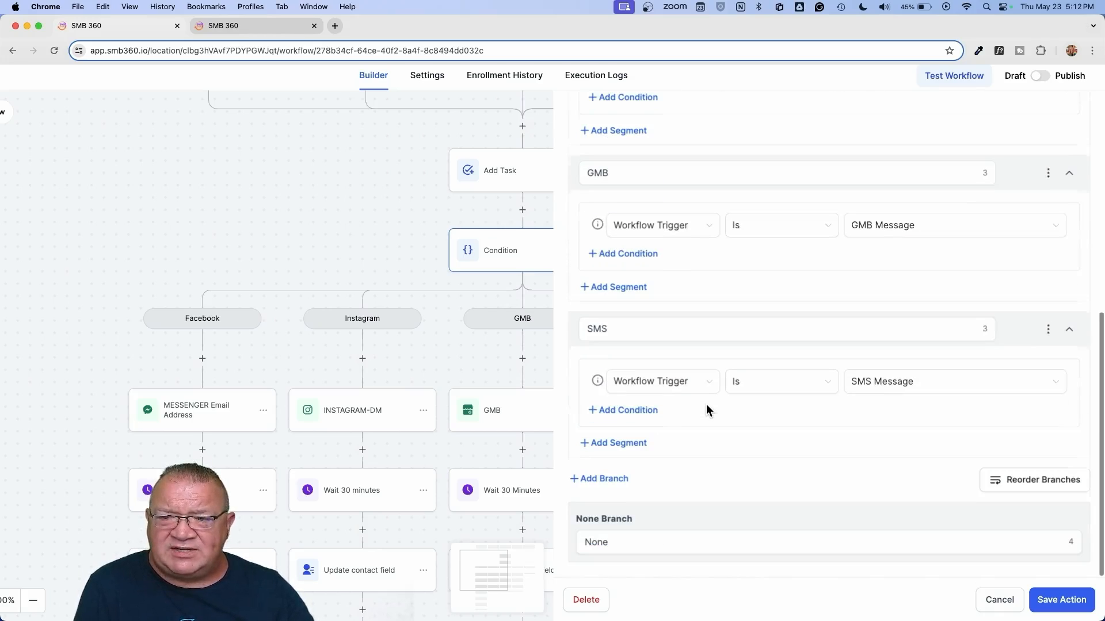
{"action": "scroll", "coordinate": [706, 403], "scroll_direction": "up", "scroll_amount": 2}
{"action": "scroll", "coordinate": [706, 404], "scroll_direction": "up", "scroll_amount": 5}
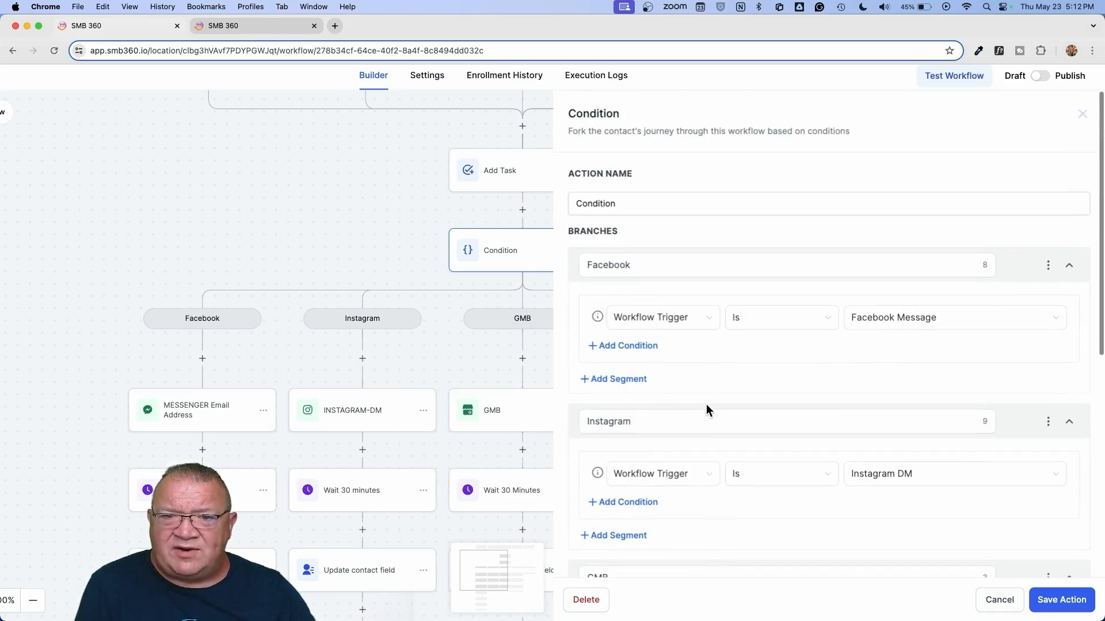
Step: Set the Facebook branch's condition to Workflow Trigger Is Facebook Message
{"action": "left_click", "coordinate": [603, 265]}
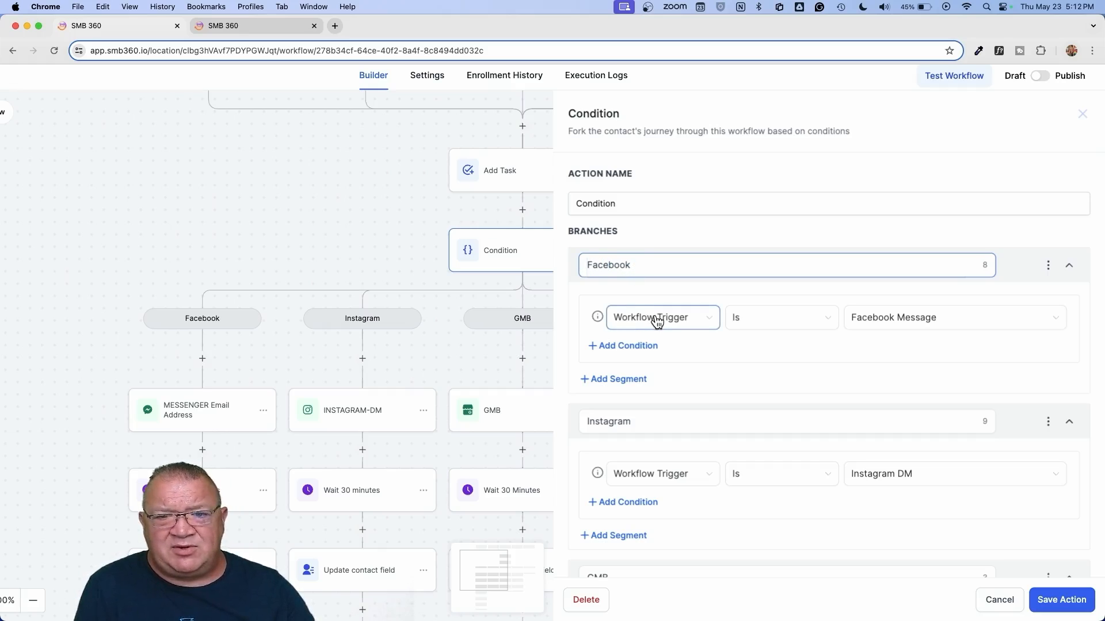
{"action": "left_click", "coordinate": [712, 323]}
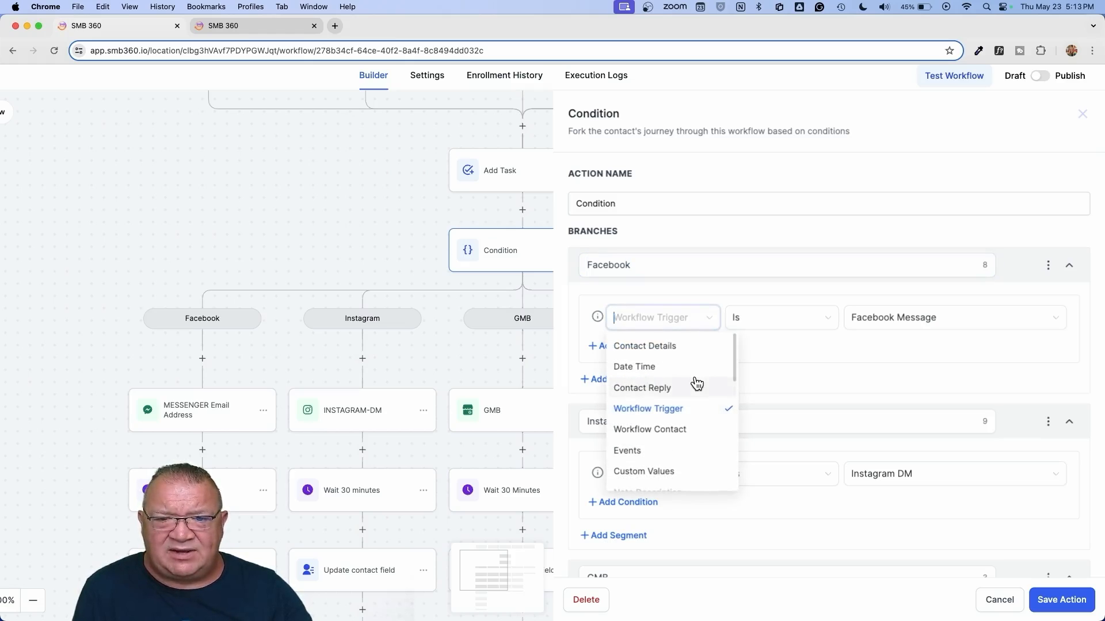
{"action": "left_click", "coordinate": [644, 413]}
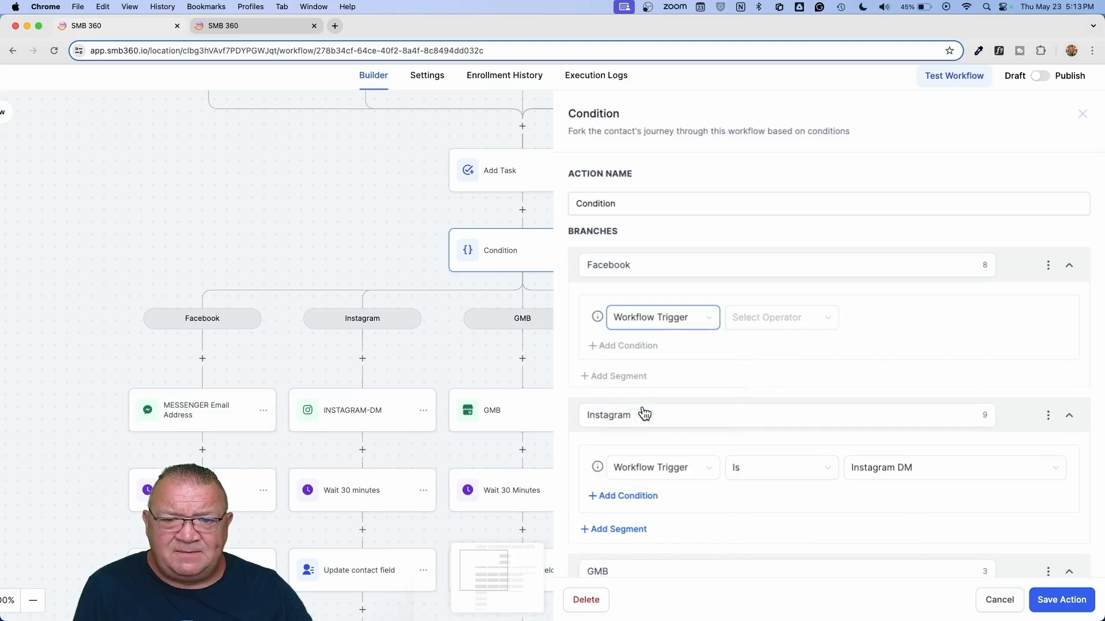
{"action": "left_click", "coordinate": [767, 323]}
{"action": "left_click", "coordinate": [758, 353]}
{"action": "left_click", "coordinate": [858, 320]}
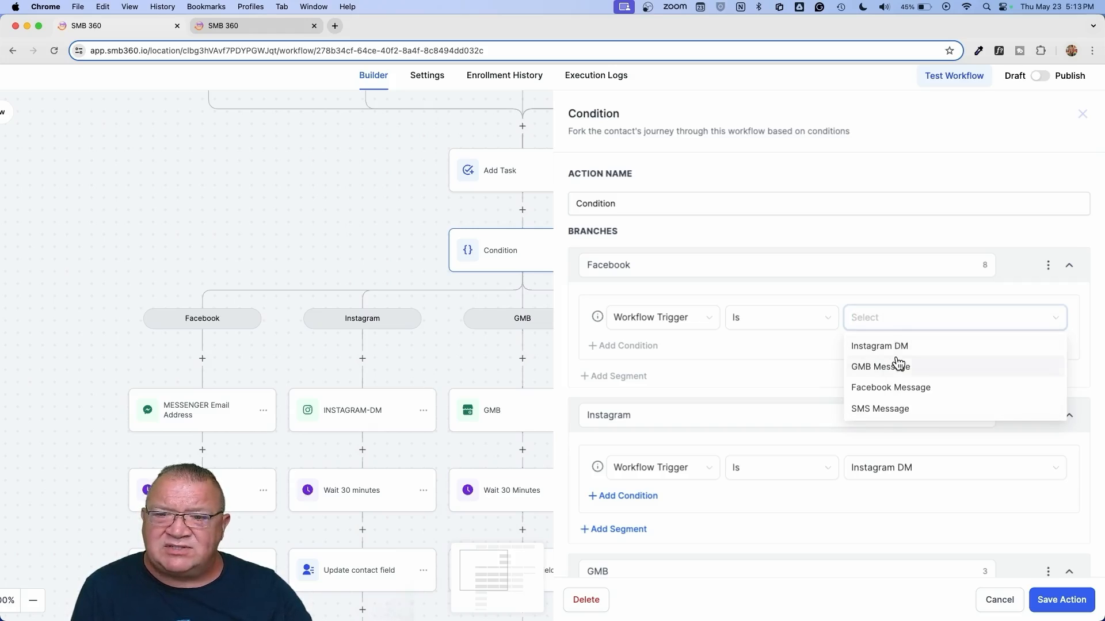
{"action": "left_click", "coordinate": [892, 387]}
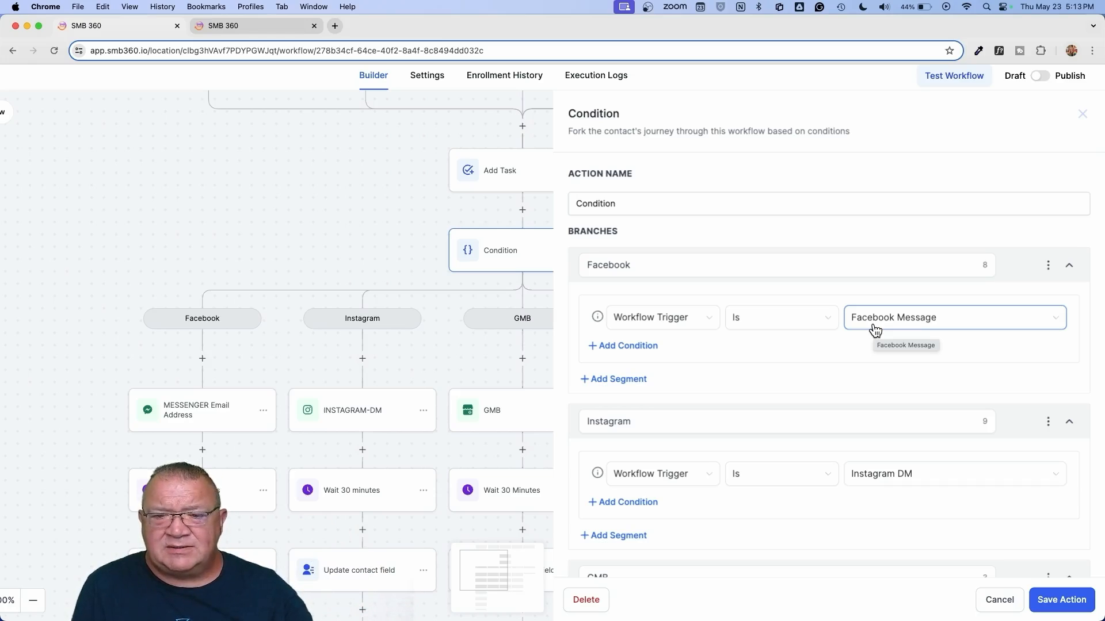
Step: Add a branch named Goto after the SMS branch and look through its available condition types
{"action": "scroll", "coordinate": [875, 330], "scroll_direction": "down", "scroll_amount": 2}
{"action": "scroll", "coordinate": [875, 330], "scroll_direction": "down", "scroll_amount": 1}
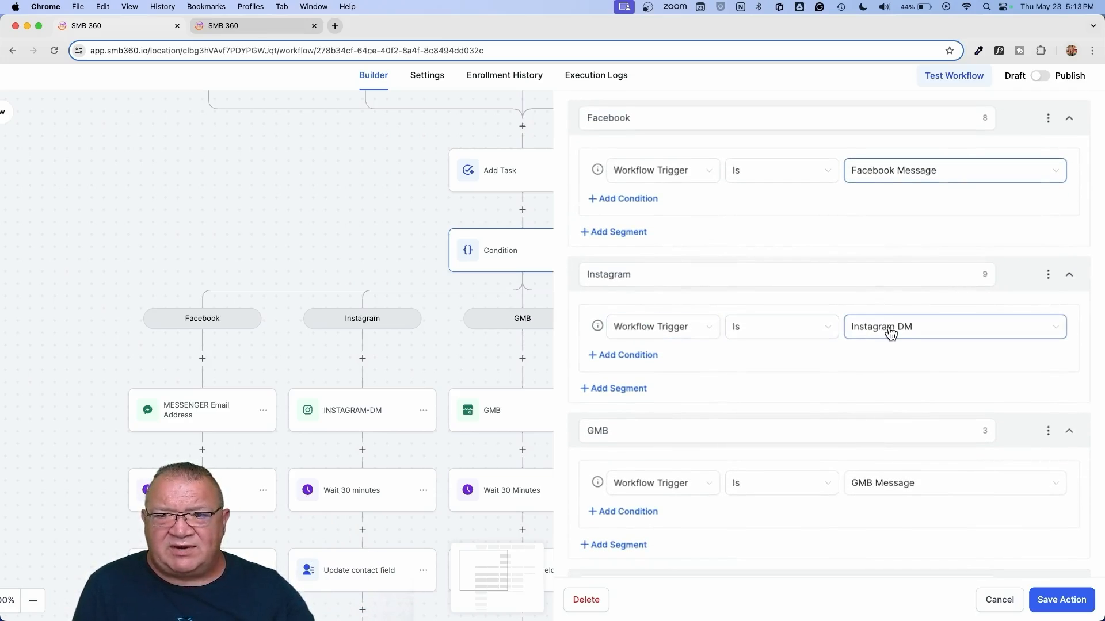
{"action": "scroll", "coordinate": [730, 493], "scroll_direction": "down", "scroll_amount": 4}
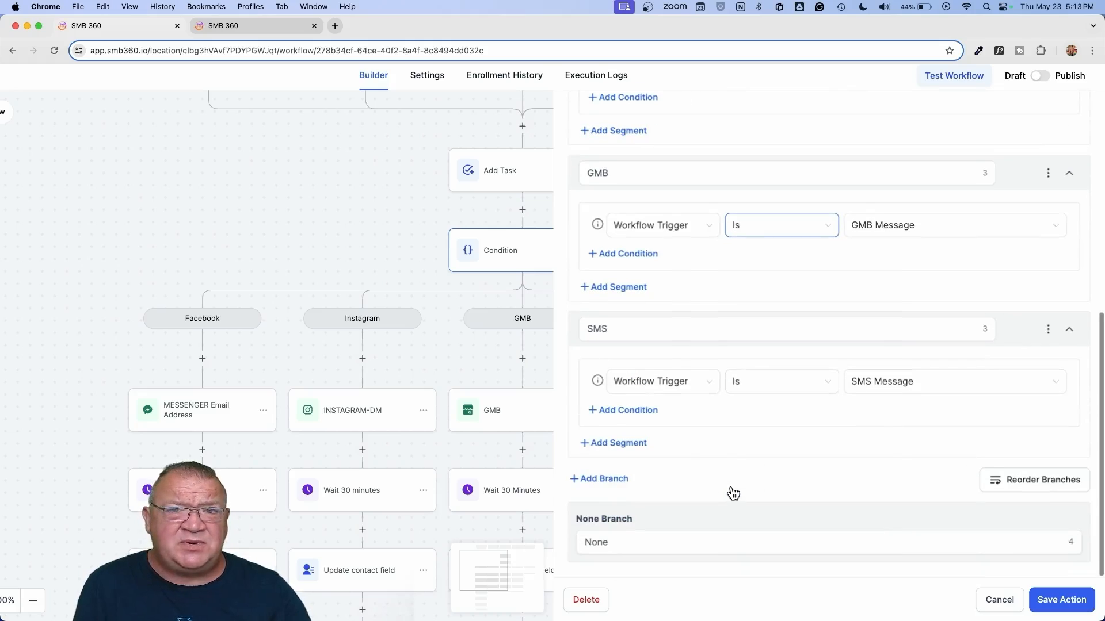
{"action": "left_click", "coordinate": [607, 480]}
{"action": "scroll", "coordinate": [731, 521], "scroll_direction": "down", "scroll_amount": 3}
{"action": "left_click", "coordinate": [620, 336]}
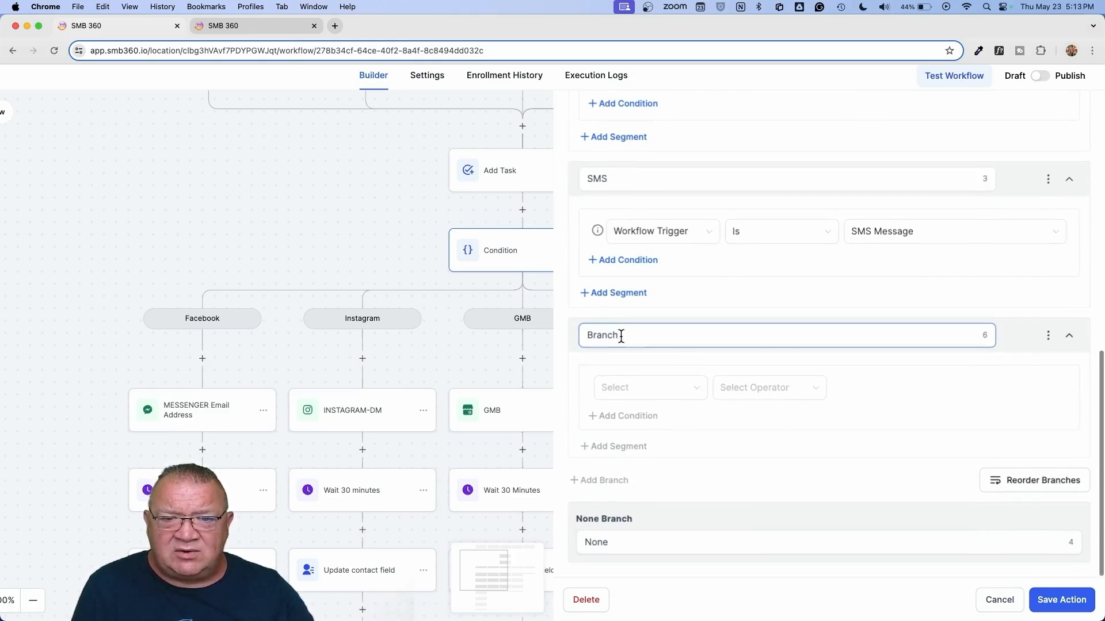
{"action": "double_click", "coordinate": [621, 336]}
{"action": "type", "text": "Goto"}
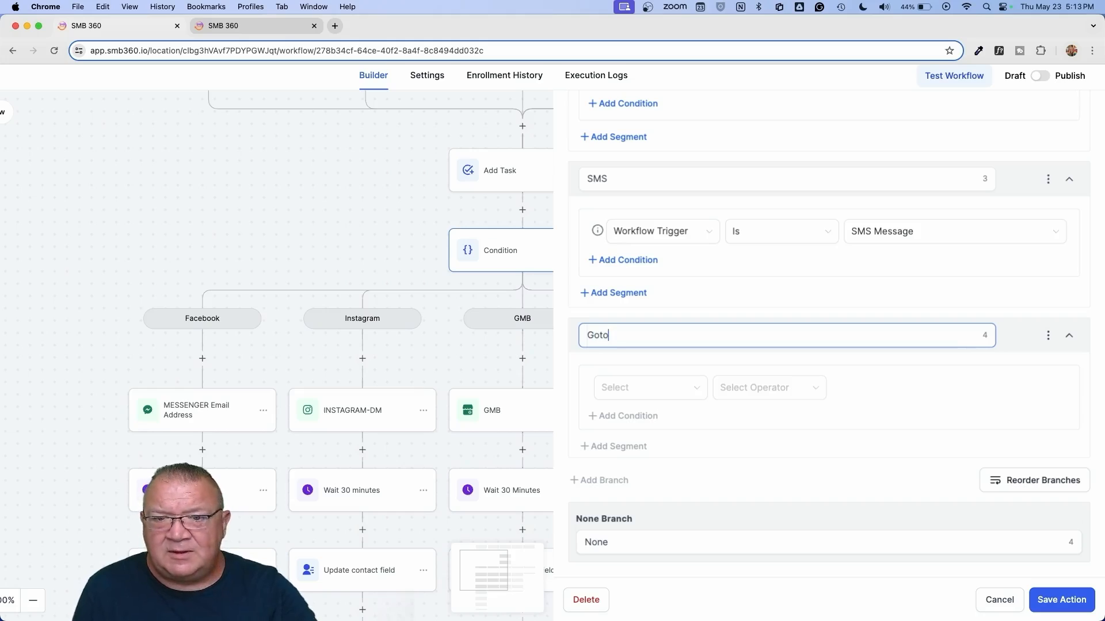
{"action": "left_click", "coordinate": [643, 390]}
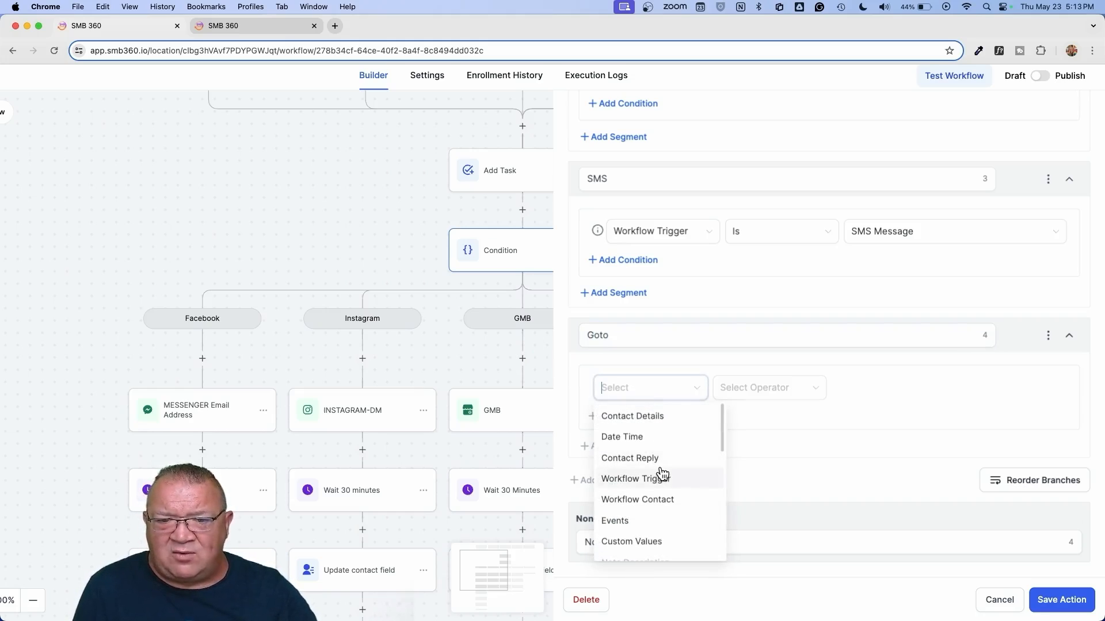
{"action": "left_click", "coordinate": [762, 420]}
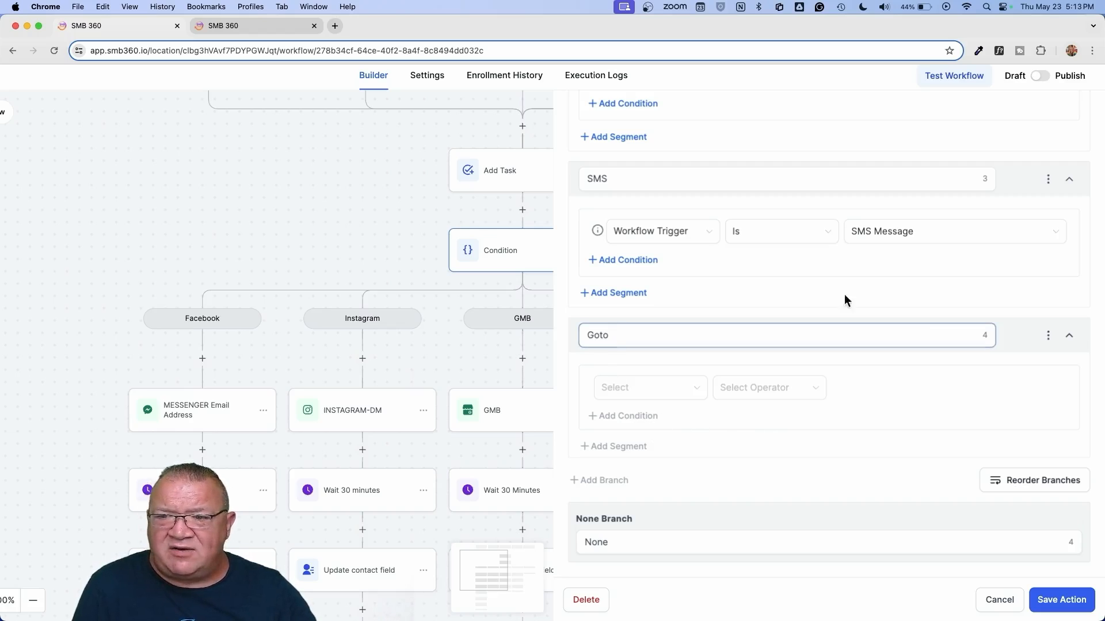
Step: Delete the Goto branch from the Condition action
{"action": "left_click", "coordinate": [1047, 335]}
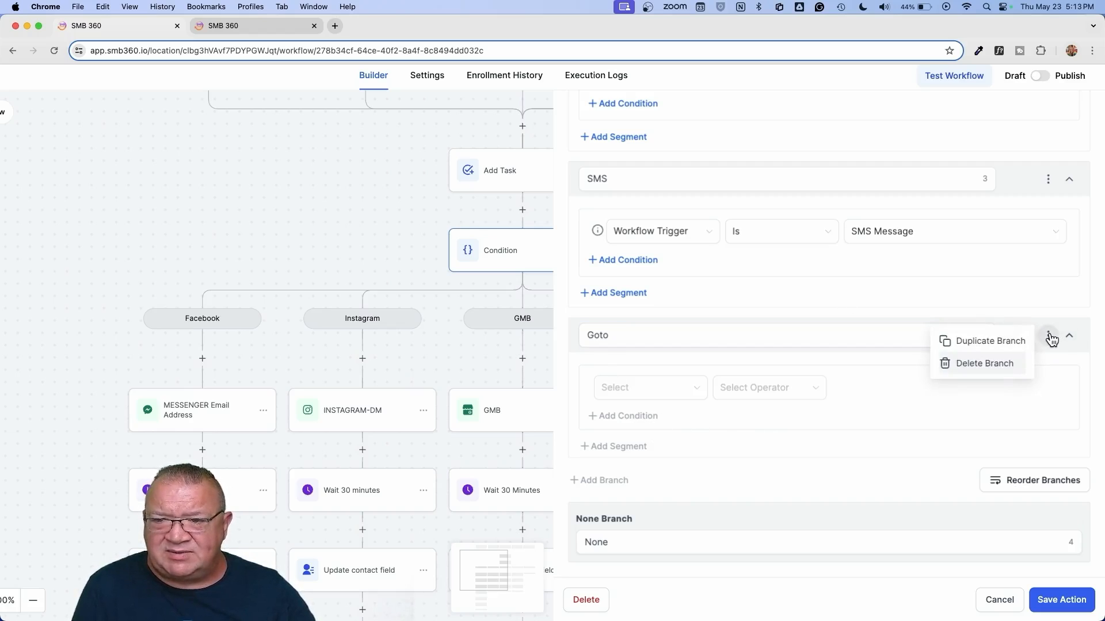
{"action": "left_click", "coordinate": [982, 364]}
{"action": "left_click", "coordinate": [640, 364]}
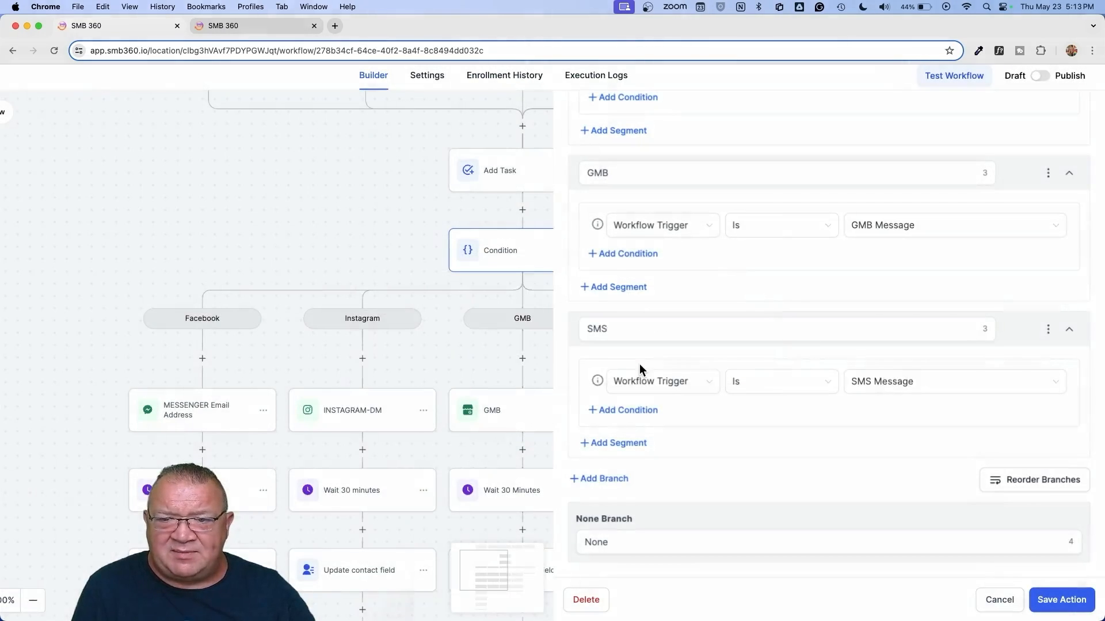
Step: Add a second condition to the Facebook branch requiring that Tags Includes contract signed
{"action": "scroll", "coordinate": [840, 392], "scroll_direction": "up", "scroll_amount": 10}
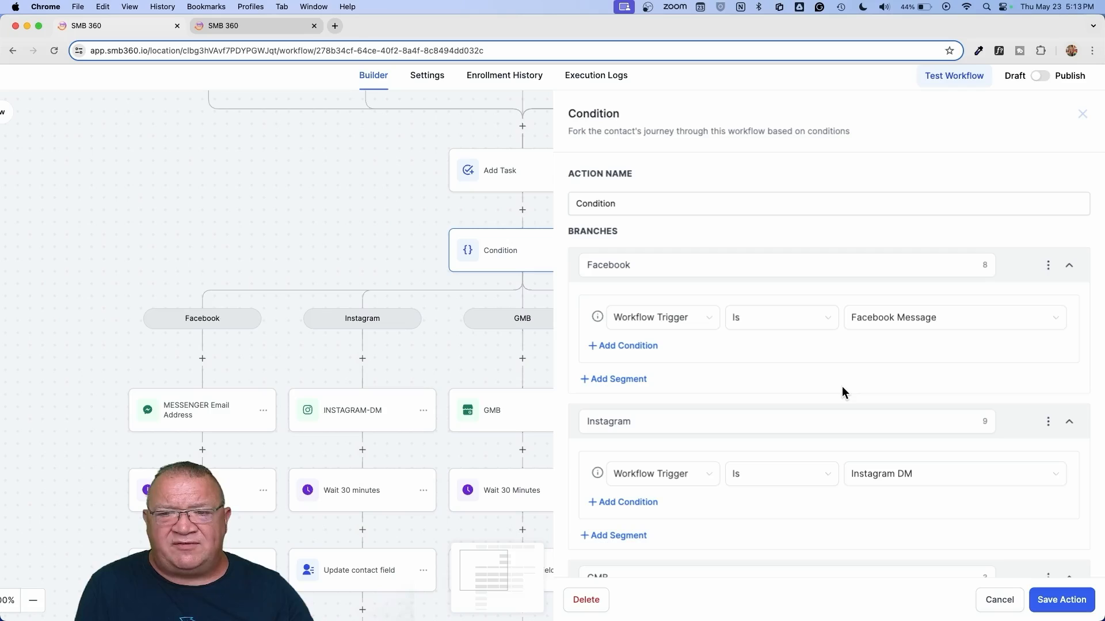
{"action": "scroll", "coordinate": [841, 391], "scroll_direction": "down", "scroll_amount": 2}
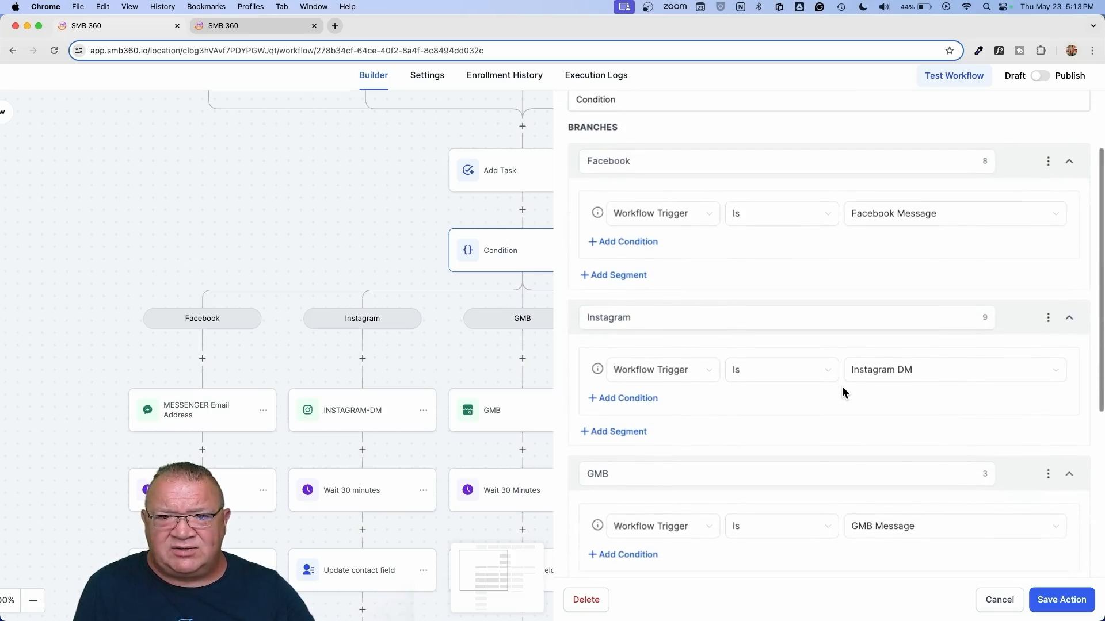
{"action": "left_click", "coordinate": [617, 242]}
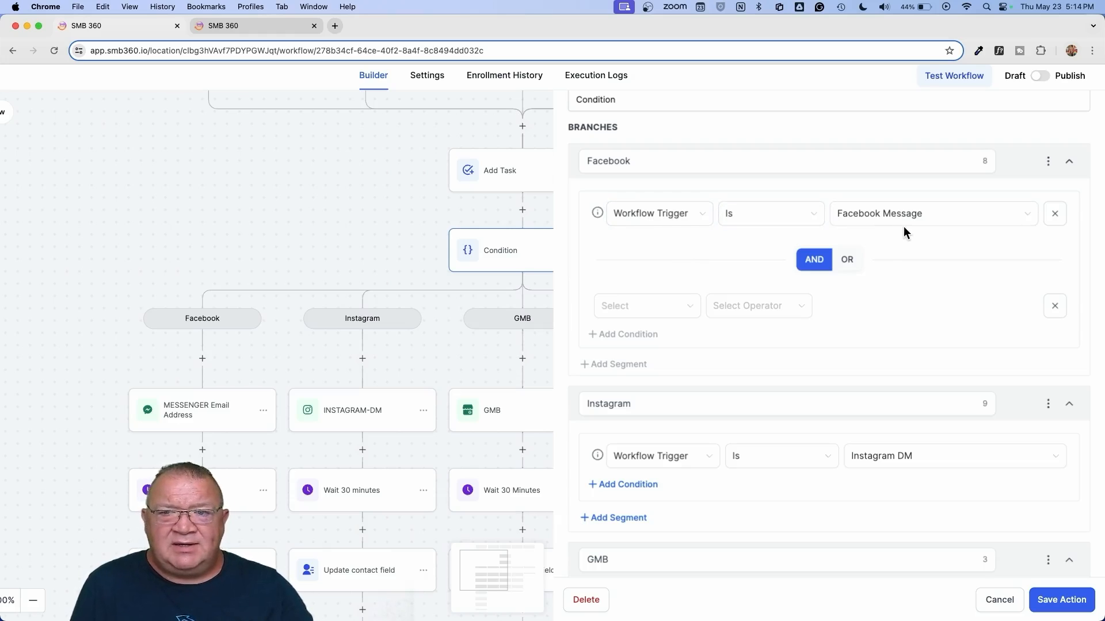
{"action": "left_click", "coordinate": [654, 311]}
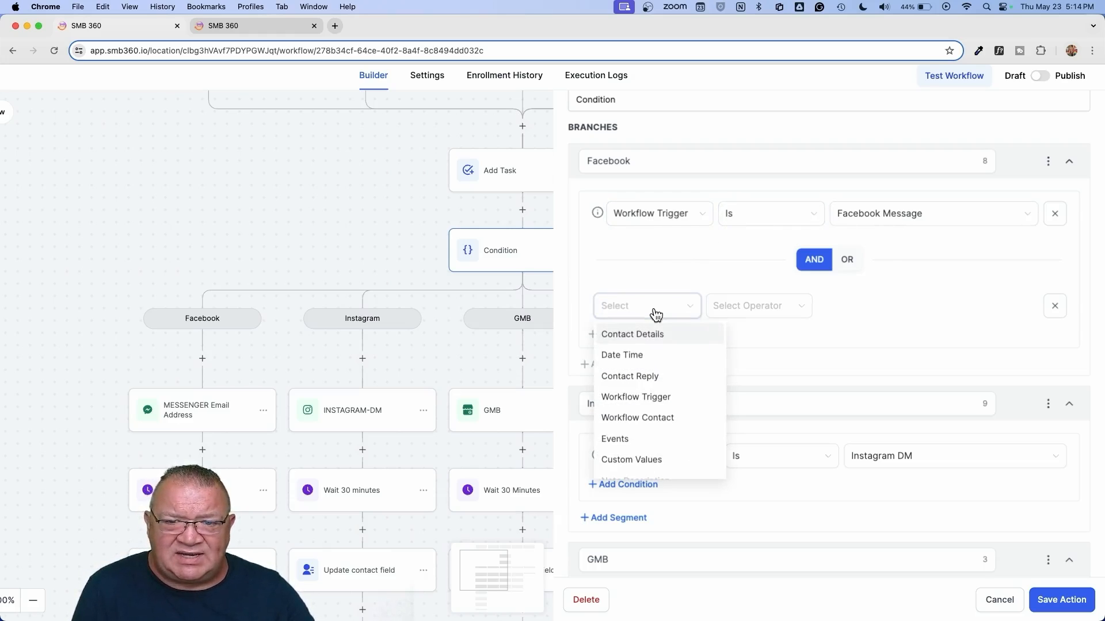
{"action": "left_click", "coordinate": [648, 336]}
{"action": "scroll", "coordinate": [673, 423], "scroll_direction": "down", "scroll_amount": 1}
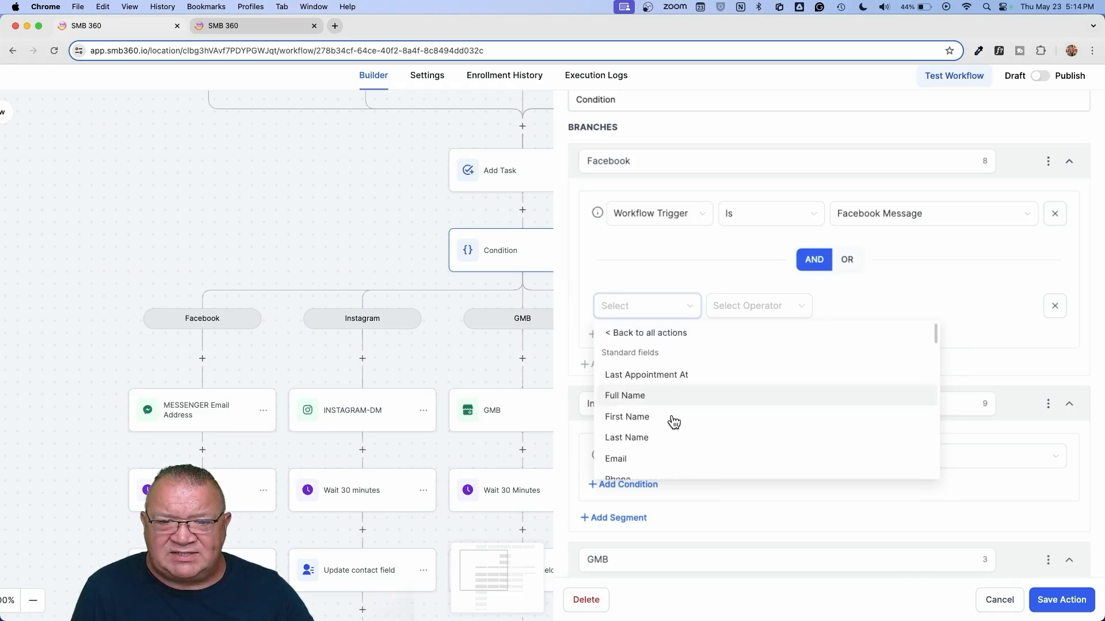
{"action": "scroll", "coordinate": [673, 423], "scroll_direction": "down", "scroll_amount": 10}
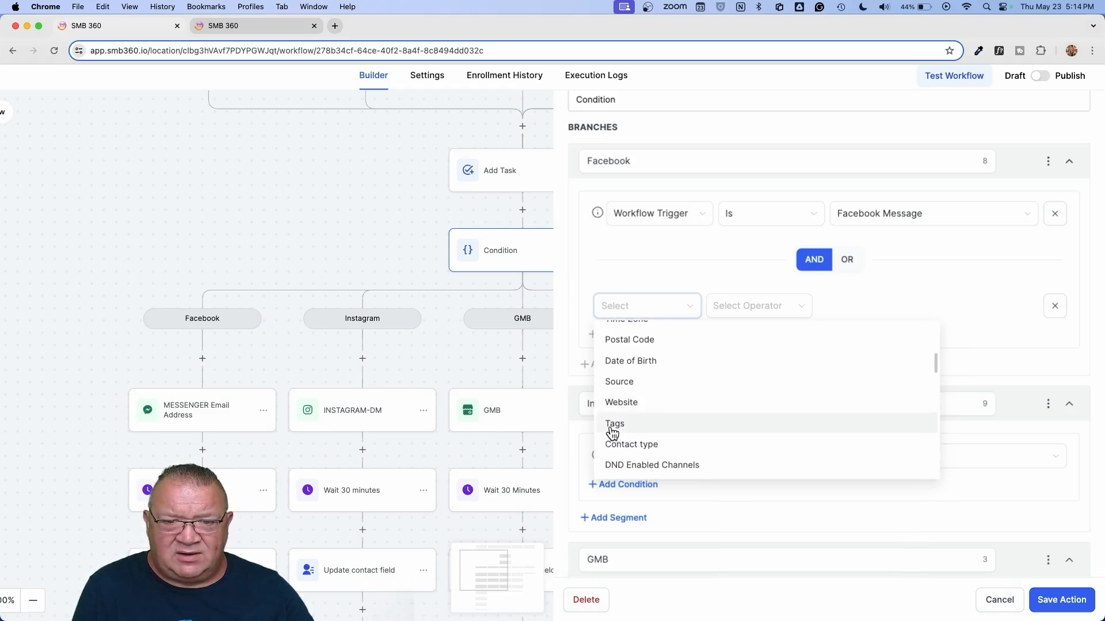
{"action": "left_click", "coordinate": [611, 426]}
{"action": "left_click", "coordinate": [754, 317]}
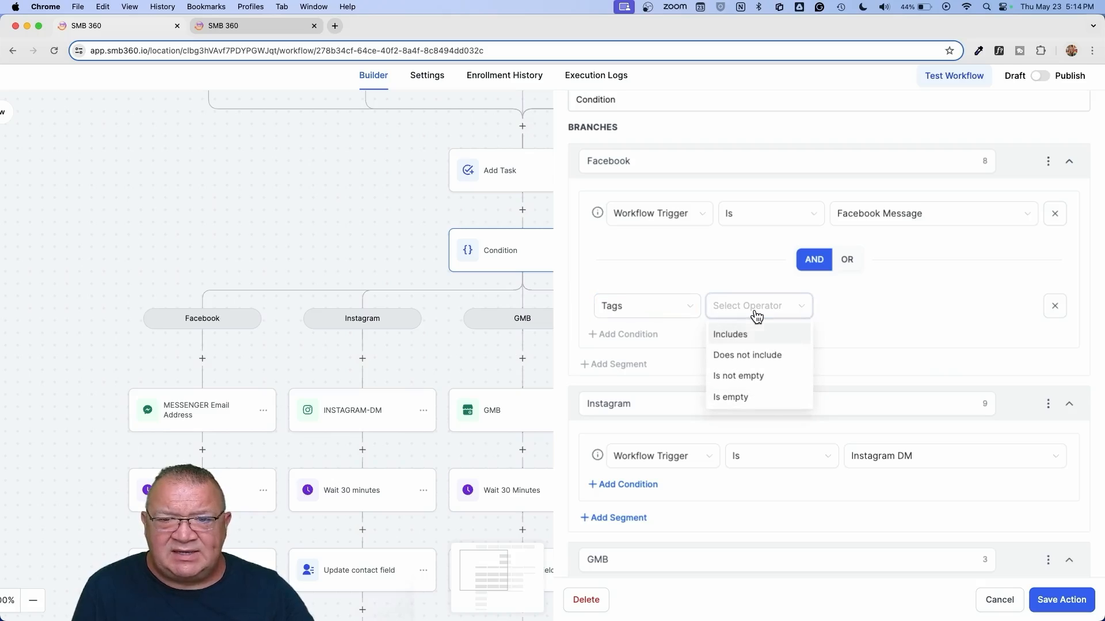
{"action": "left_click", "coordinate": [741, 342]}
{"action": "left_click", "coordinate": [871, 314]}
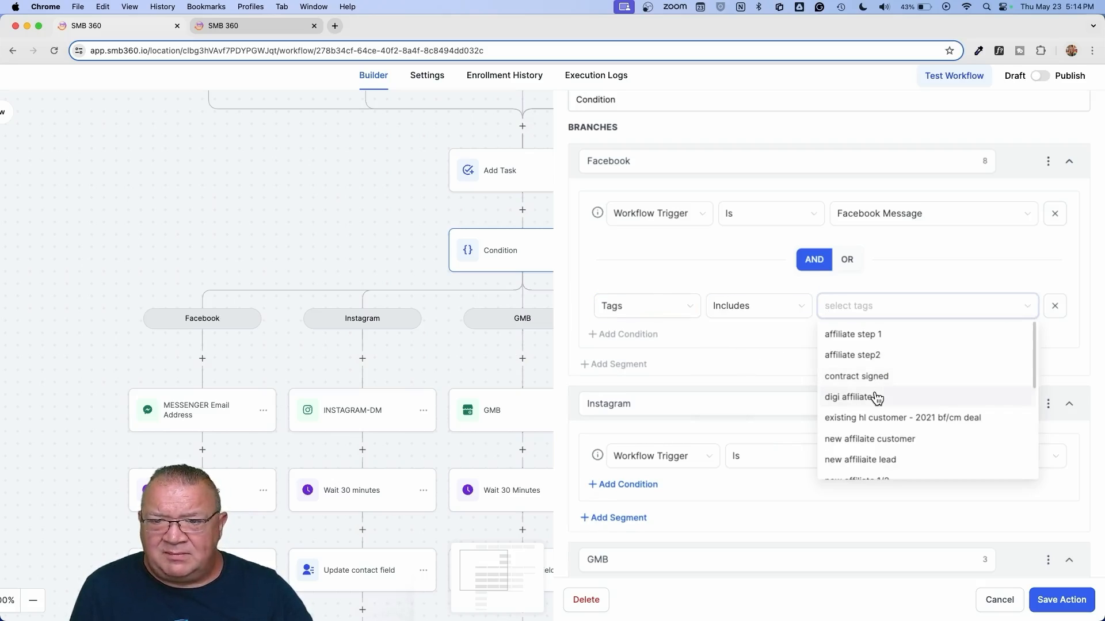
{"action": "left_click", "coordinate": [838, 377]}
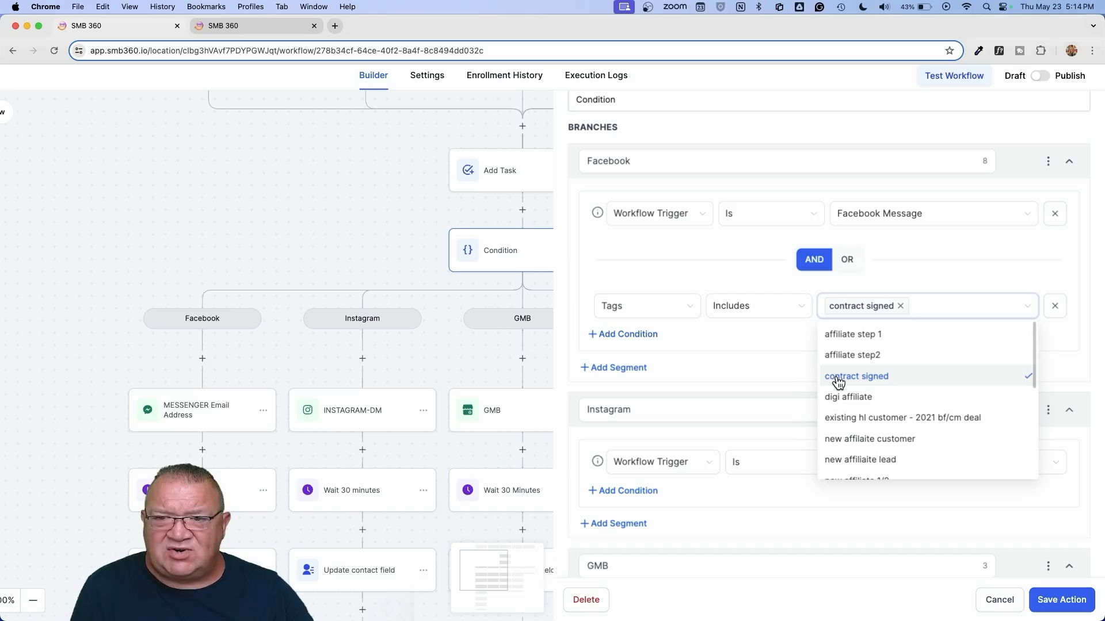
{"action": "left_click", "coordinate": [1019, 272]}
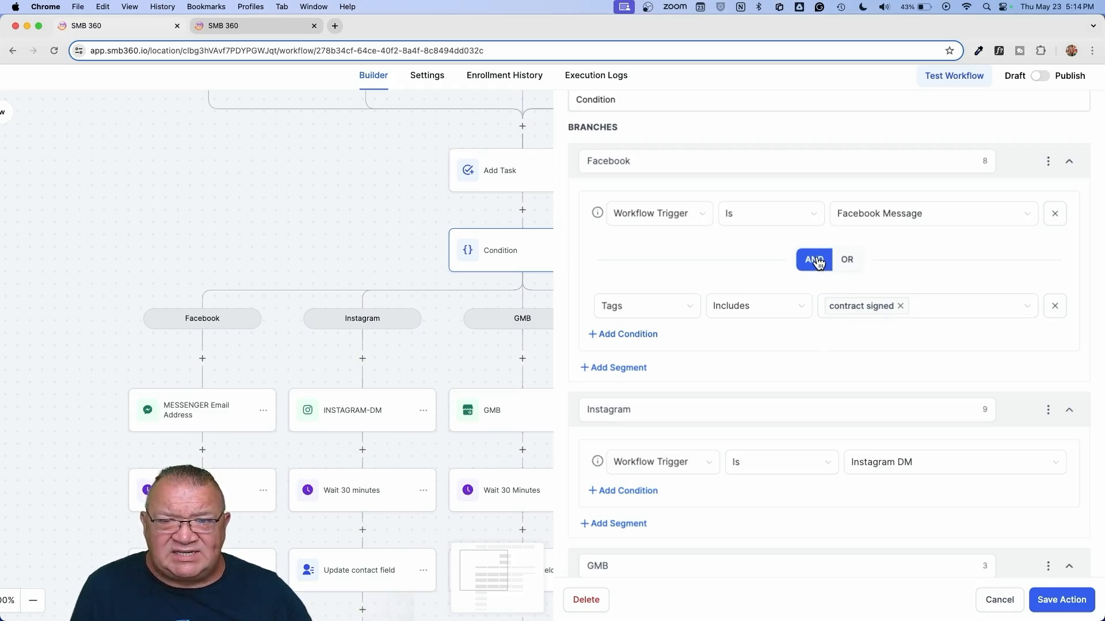
Step: Try joining the Facebook branch's two conditions with OR and discard the Condition action's changes
{"action": "left_click", "coordinate": [851, 262]}
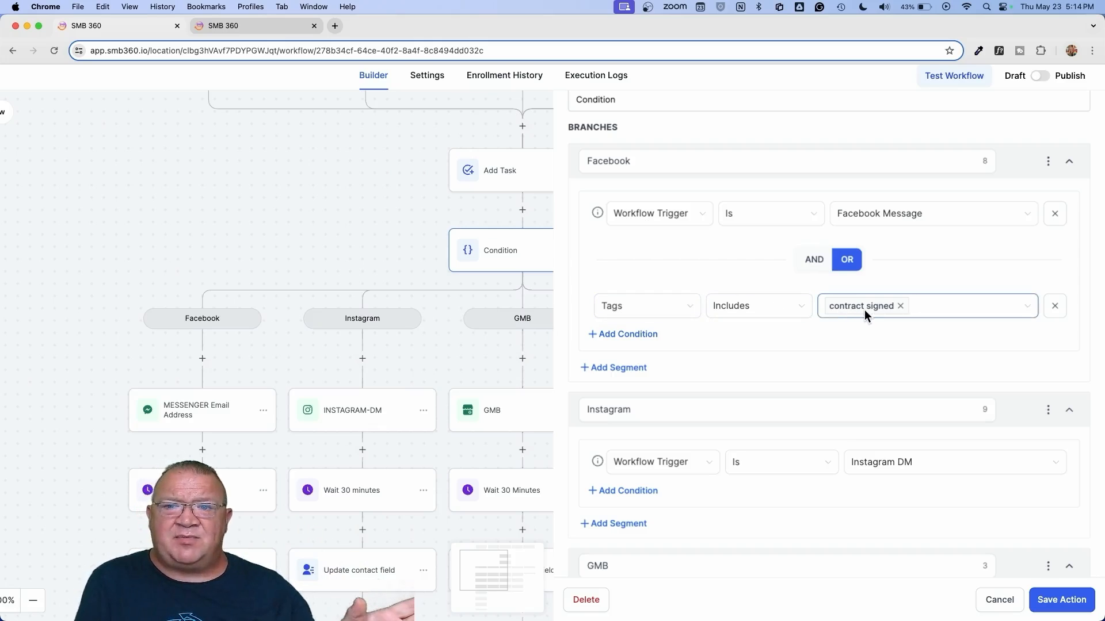
{"action": "left_click", "coordinate": [629, 334]}
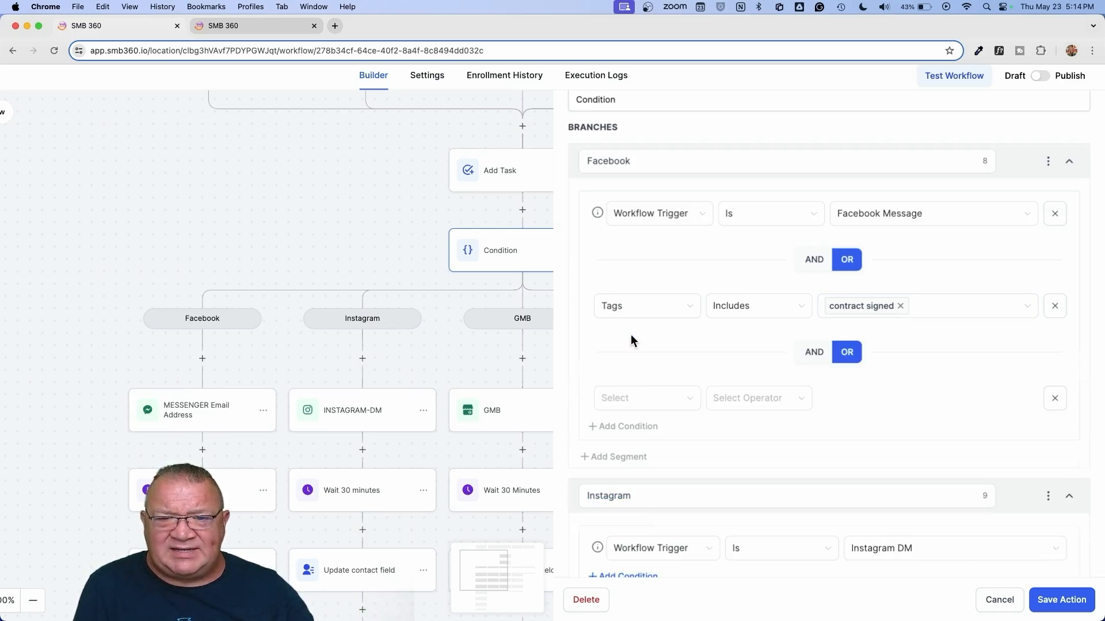
{"action": "left_click", "coordinate": [1056, 400]}
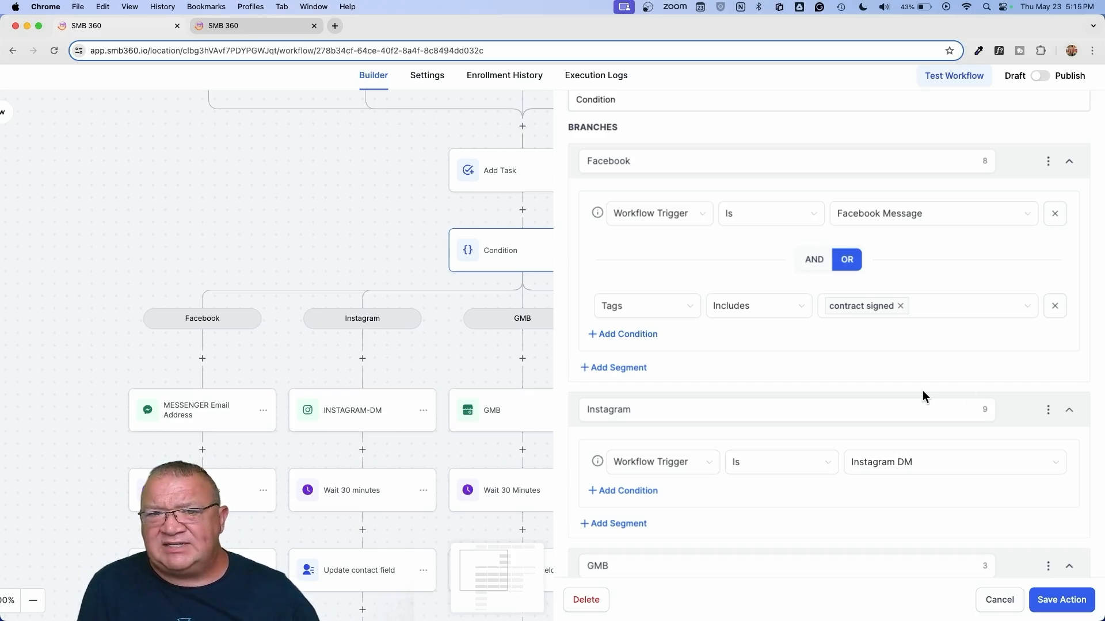
{"action": "left_click", "coordinate": [999, 601]}
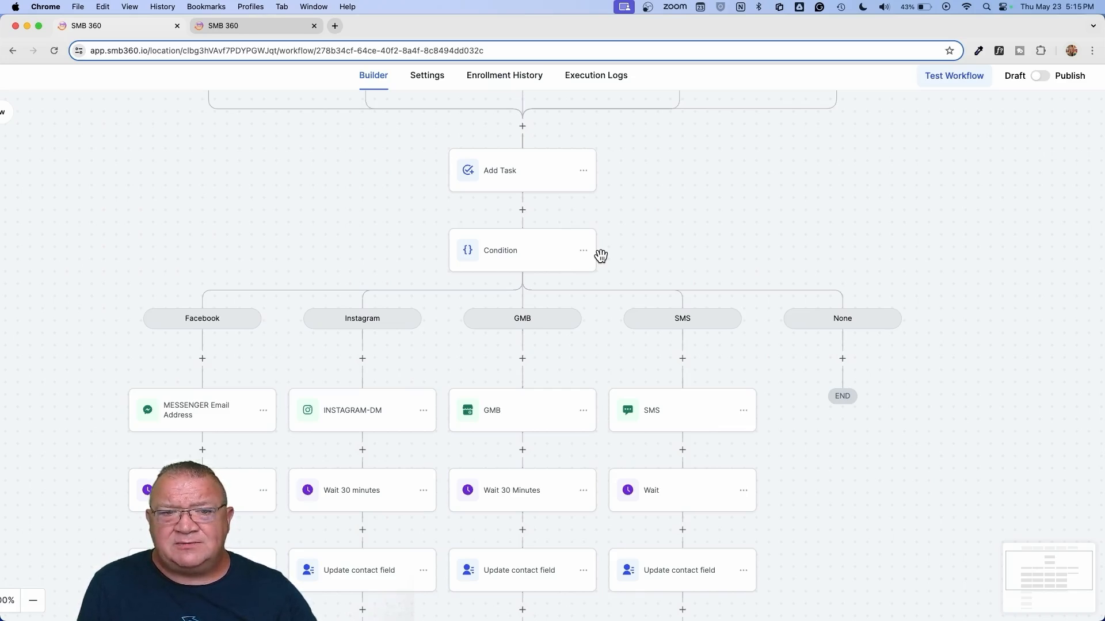
Step: Review the message in the Facebook branch's MESSENGER Email Address action and close it without changes
{"action": "scroll", "coordinate": [549, 270], "scroll_direction": "down", "scroll_amount": 3}
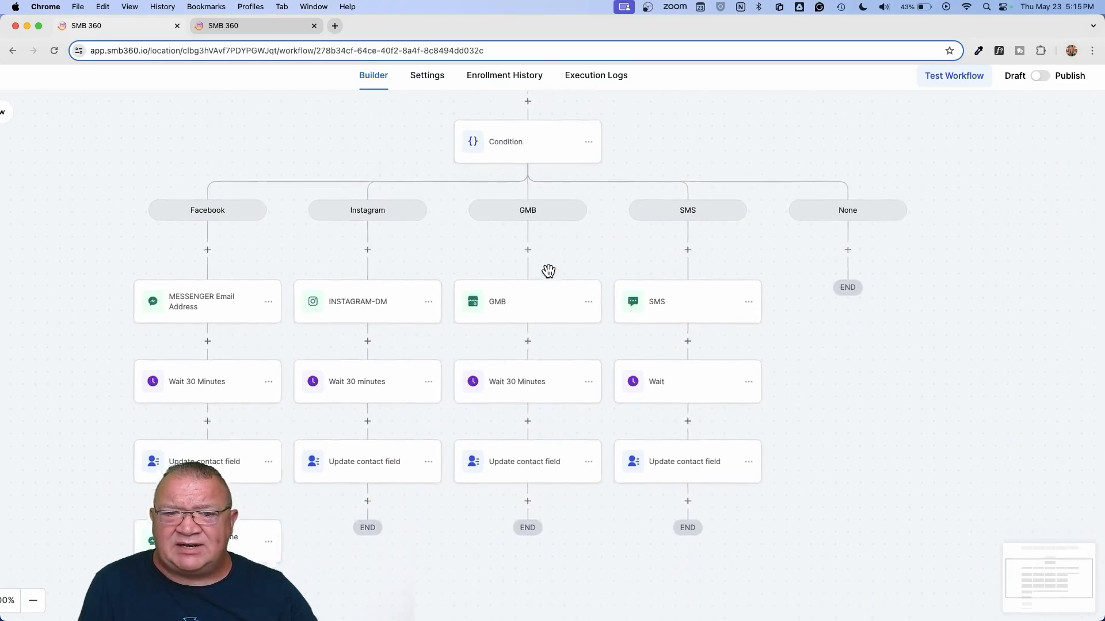
{"action": "scroll", "coordinate": [548, 270], "scroll_direction": "down", "scroll_amount": 1}
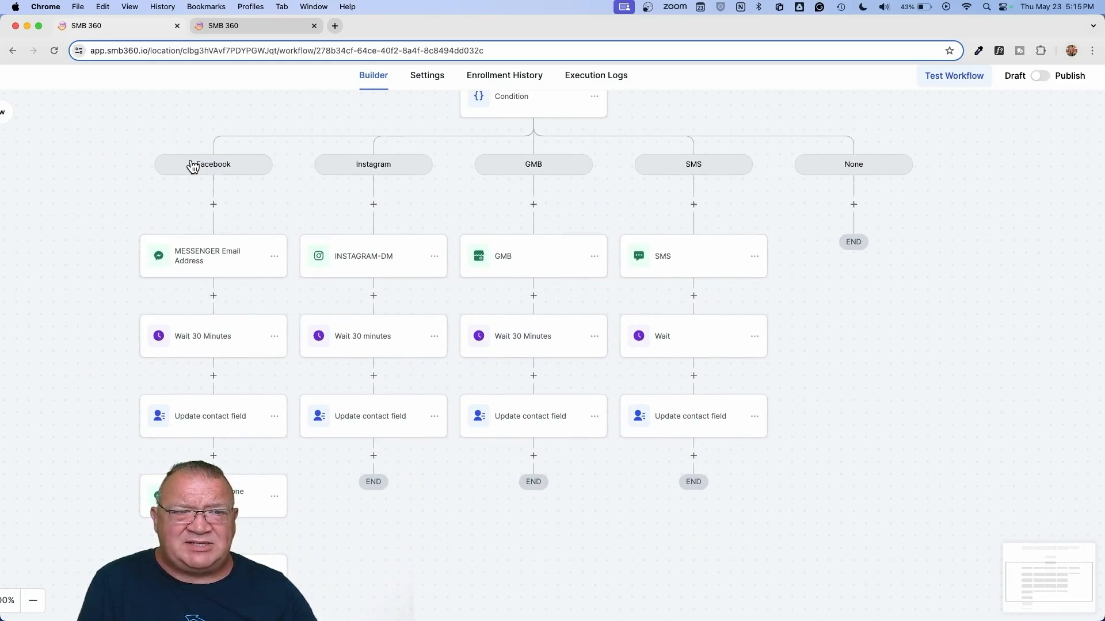
{"action": "left_click", "coordinate": [193, 262]}
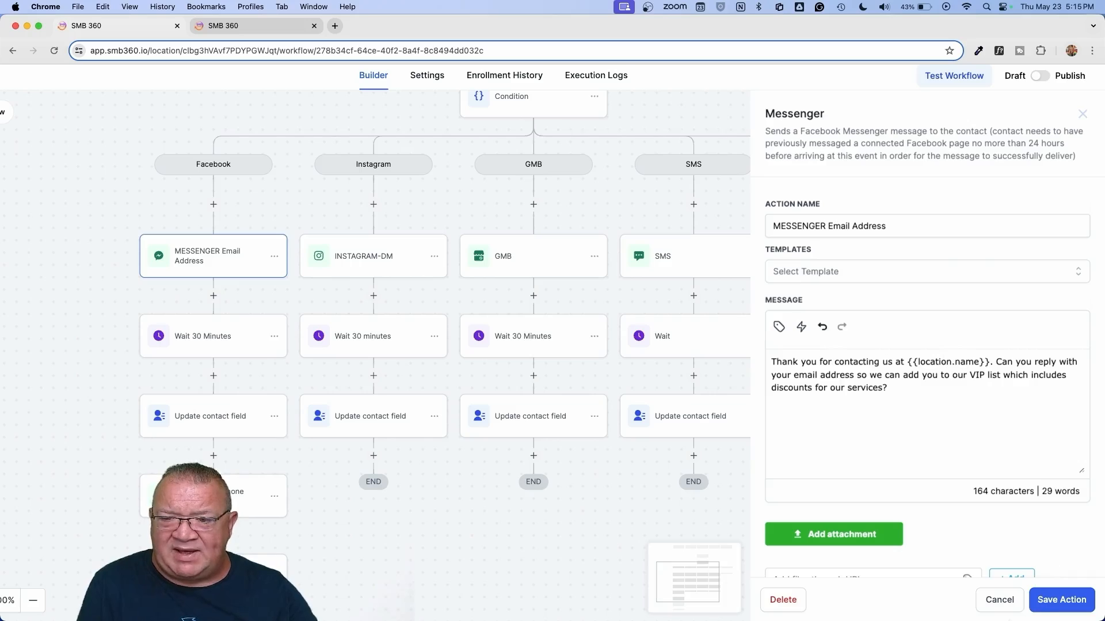
{"action": "left_click", "coordinate": [1000, 600]}
Step: Open the Facebook branch's Wait 30 Minutes action and look through the event types it can wait for
{"action": "left_click", "coordinate": [201, 335]}
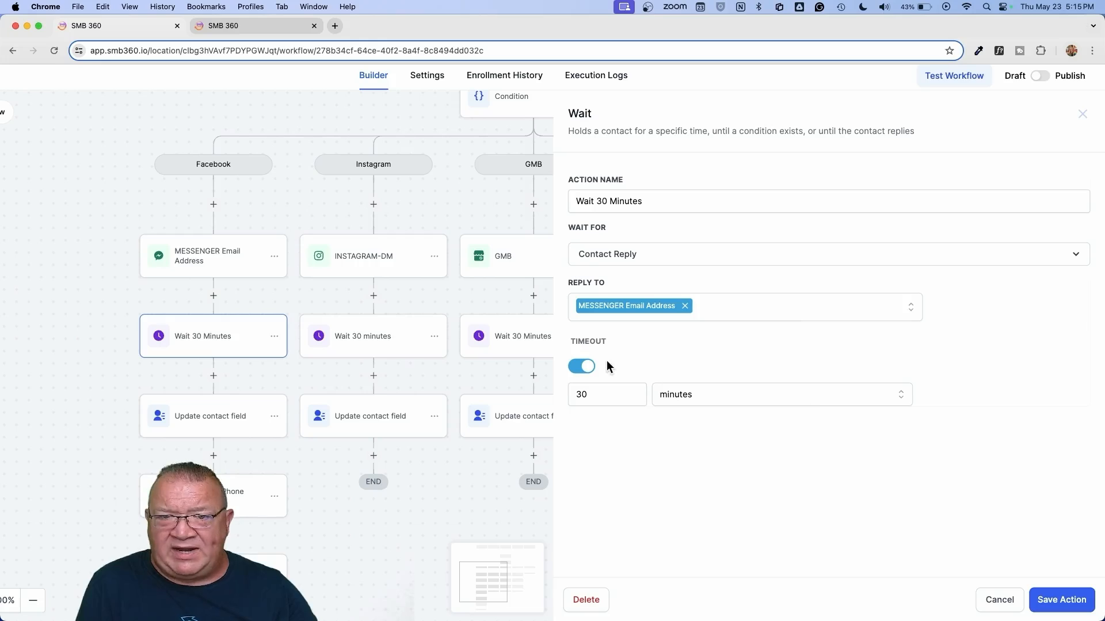
{"action": "left_click", "coordinate": [627, 260]}
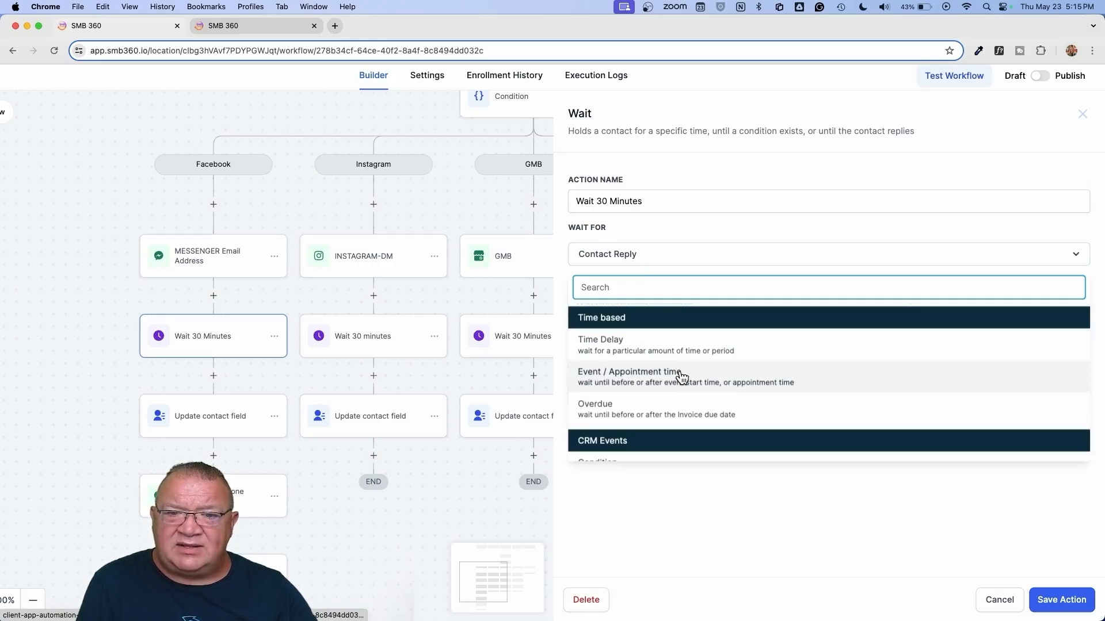
{"action": "scroll", "coordinate": [680, 378], "scroll_direction": "down", "scroll_amount": 1}
{"action": "scroll", "coordinate": [682, 378], "scroll_direction": "up", "scroll_amount": 1}
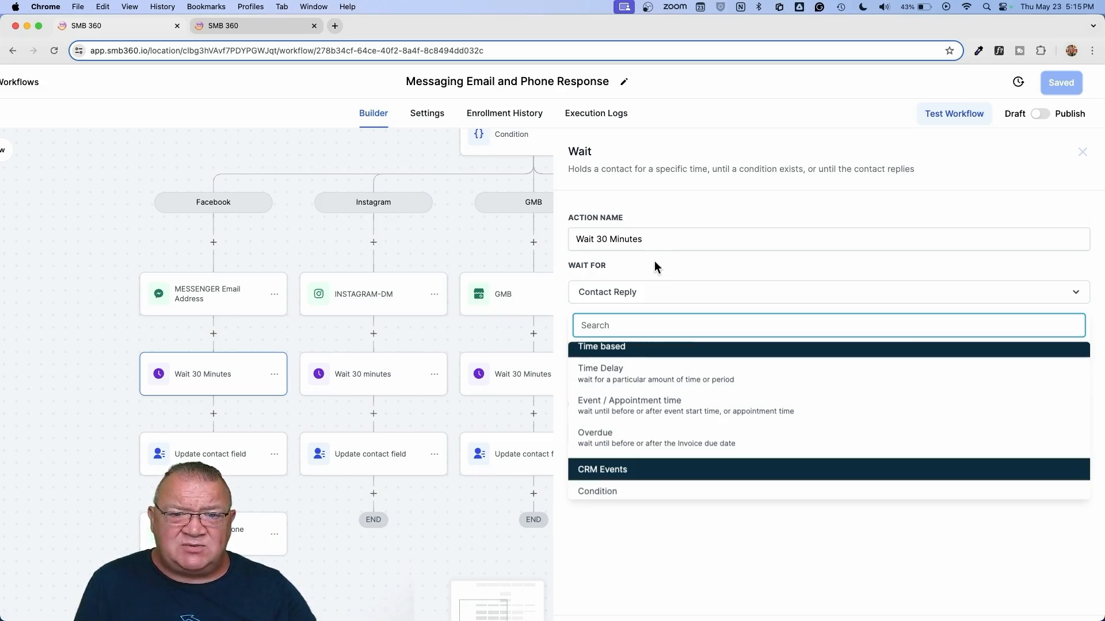
{"action": "scroll", "coordinate": [662, 408], "scroll_direction": "down", "scroll_amount": 2}
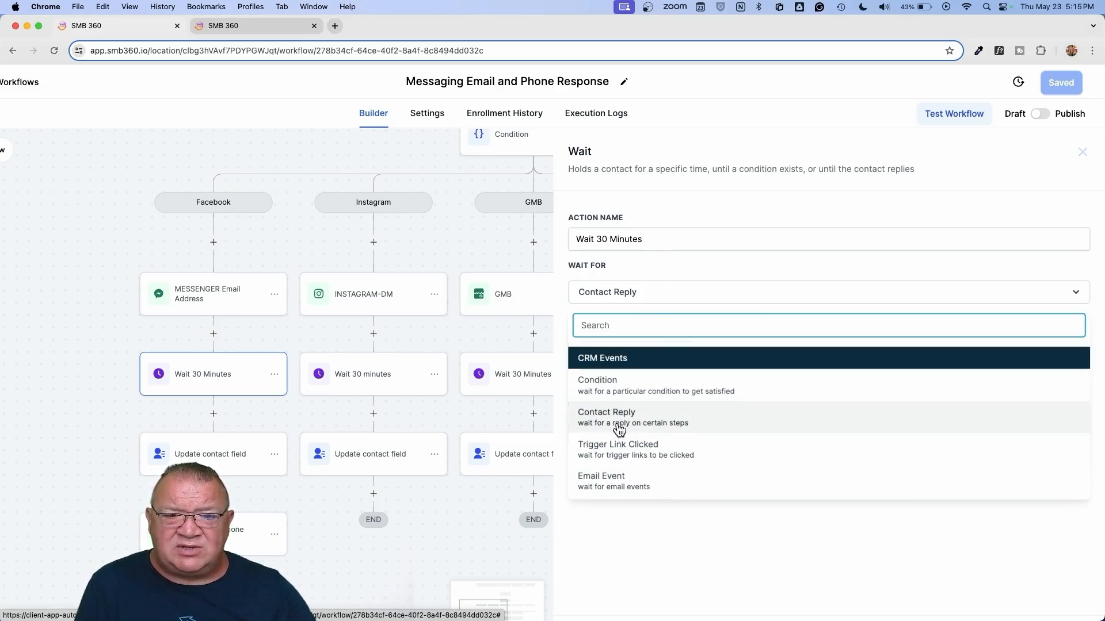
{"action": "left_click", "coordinate": [682, 291]}
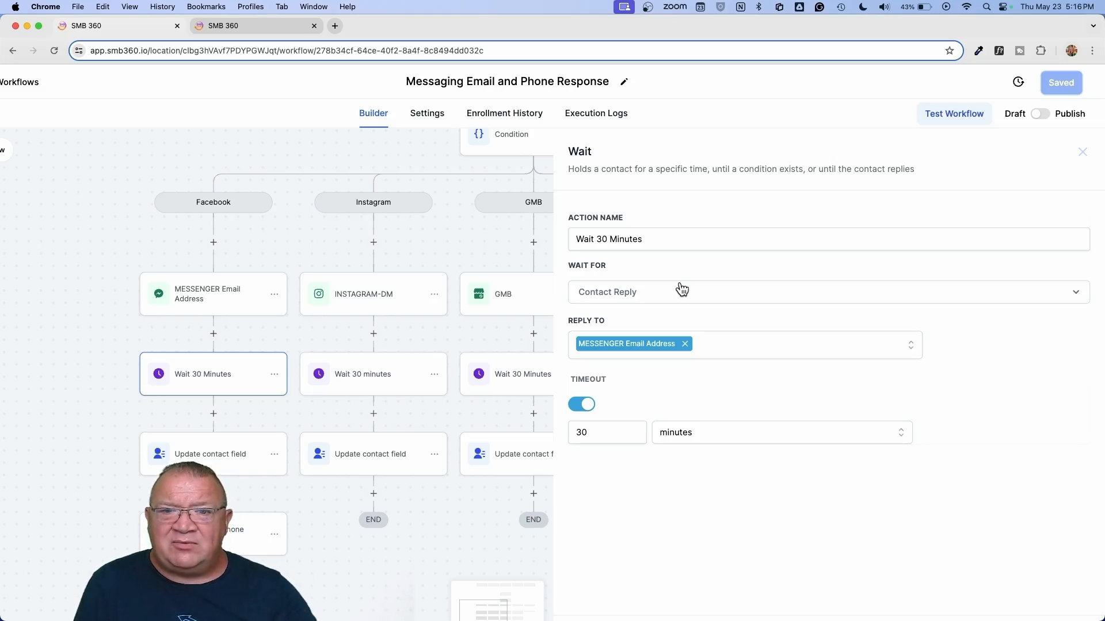
{"action": "left_click", "coordinate": [1082, 152]}
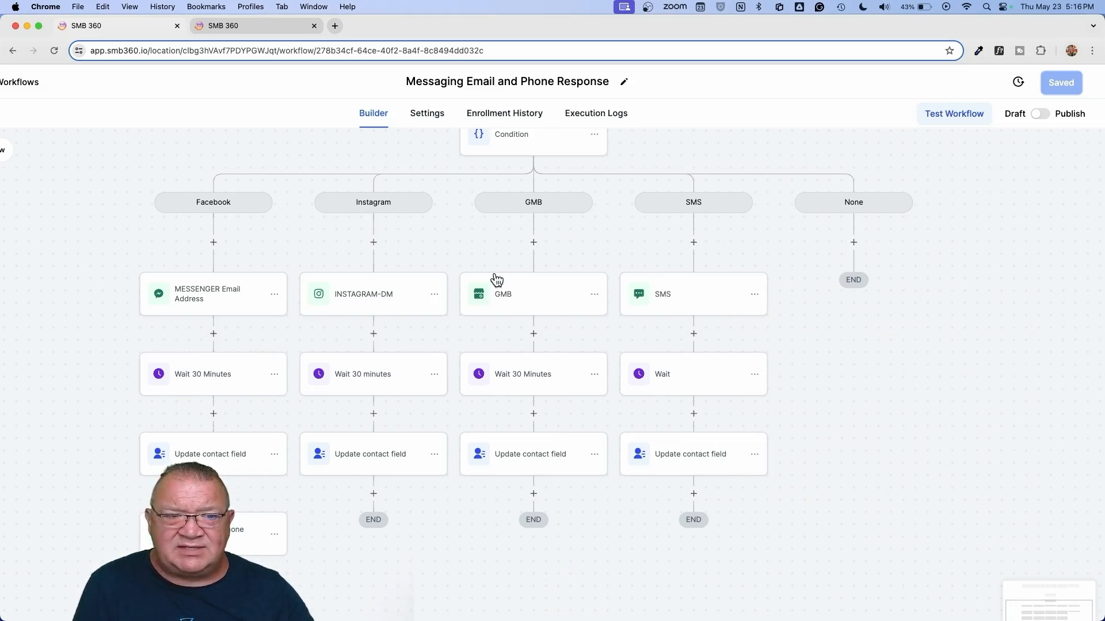
Step: Reopen the MESSENGER Email Address action and read its description and message text up close
{"action": "left_click", "coordinate": [199, 297]}
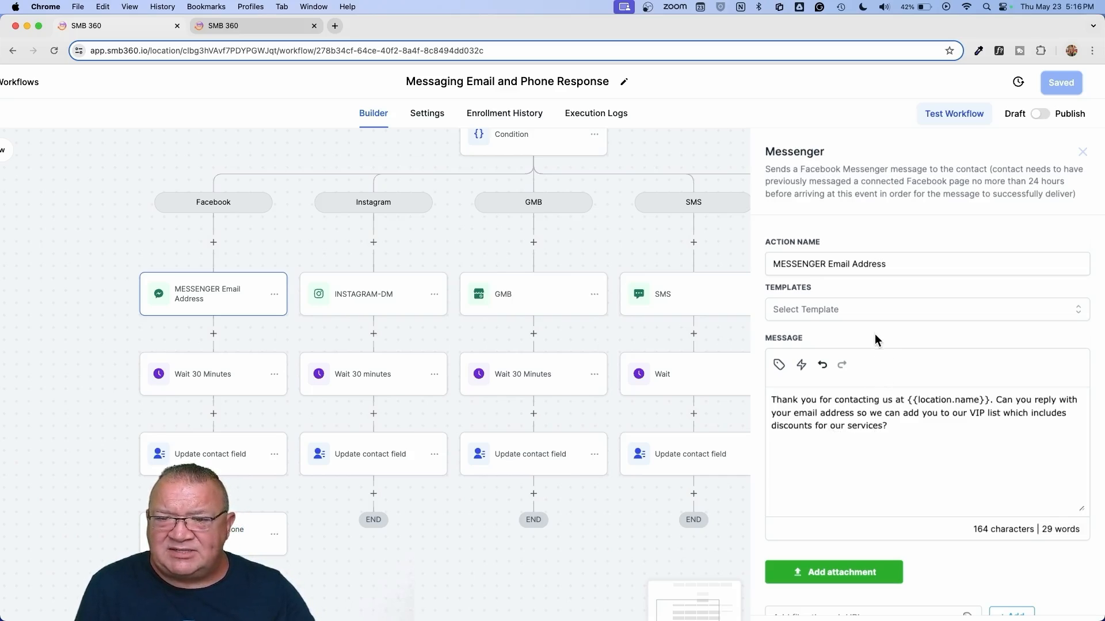
{"action": "scroll", "coordinate": [875, 329], "scroll_direction": "up", "scroll_amount": 5}
{"action": "scroll", "coordinate": [875, 330], "scroll_direction": "right", "scroll_amount": 3}
{"action": "scroll", "coordinate": [875, 330], "scroll_direction": "down", "scroll_amount": 1}
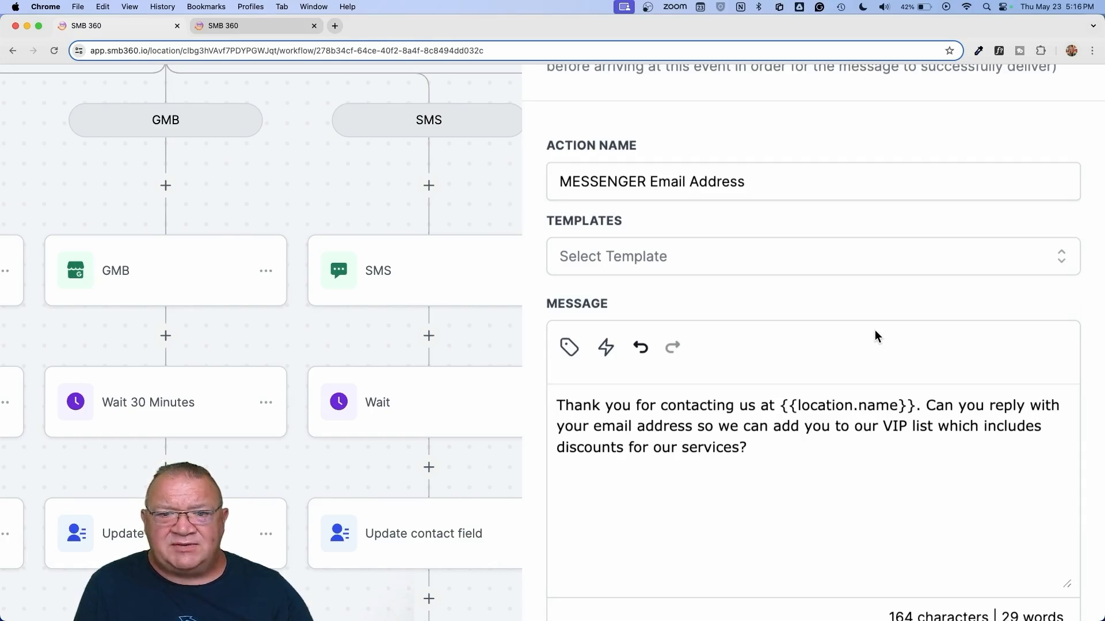
{"action": "scroll", "coordinate": [1058, 310], "scroll_direction": "up", "scroll_amount": 1}
{"action": "scroll", "coordinate": [1056, 302], "scroll_direction": "up", "scroll_amount": 5}
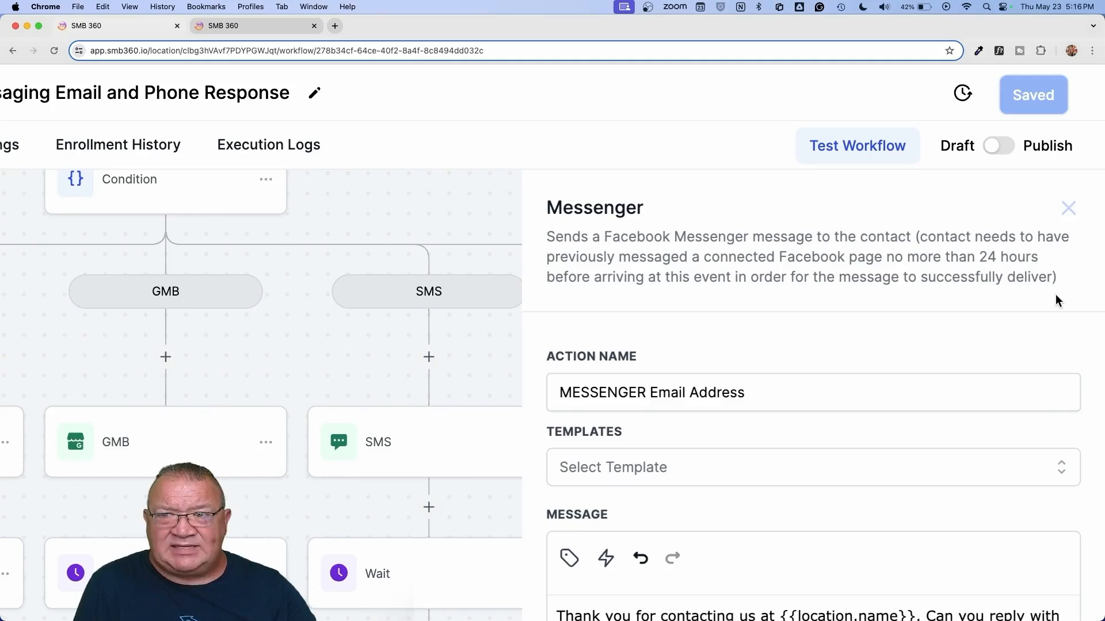
{"action": "left_click", "coordinate": [1068, 210]}
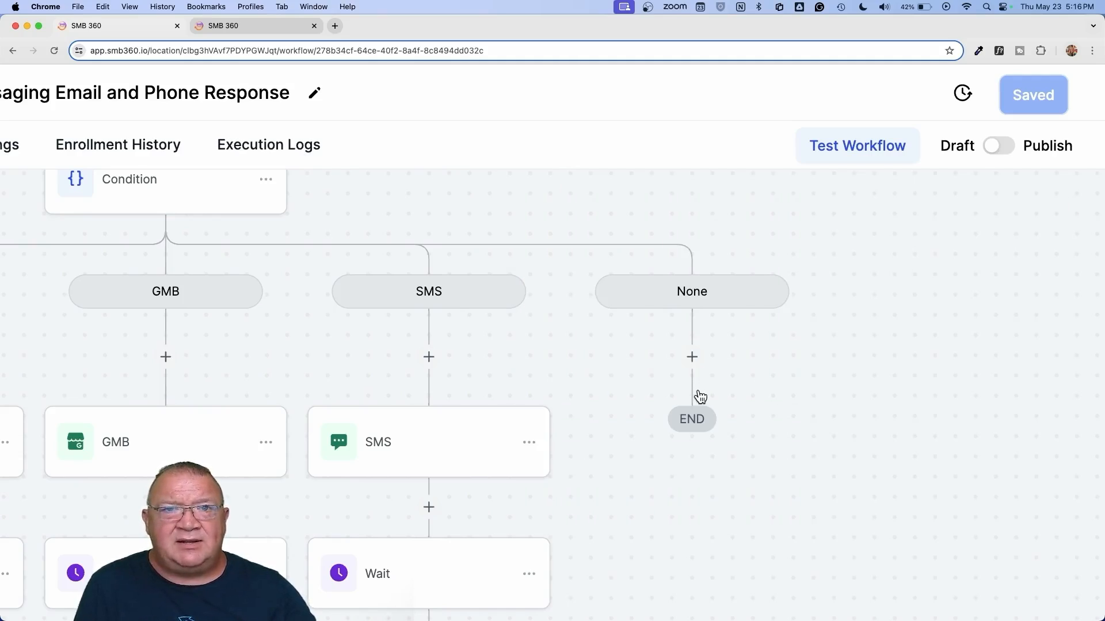
Step: Examine the reply target and timeout settings of the Facebook branch's Wait 30 Minutes action
{"action": "scroll", "coordinate": [698, 392], "scroll_direction": "left", "scroll_amount": 10}
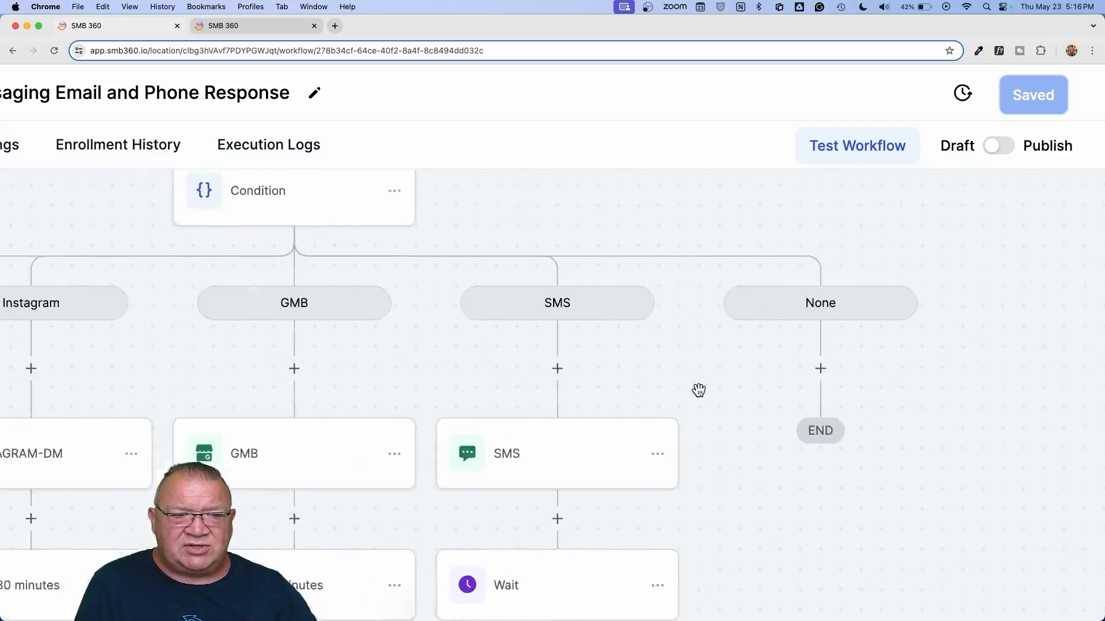
{"action": "scroll", "coordinate": [698, 391], "scroll_direction": "down", "scroll_amount": 8}
{"action": "scroll", "coordinate": [699, 391], "scroll_direction": "up", "scroll_amount": 5}
{"action": "scroll", "coordinate": [647, 390], "scroll_direction": "right", "scroll_amount": 2}
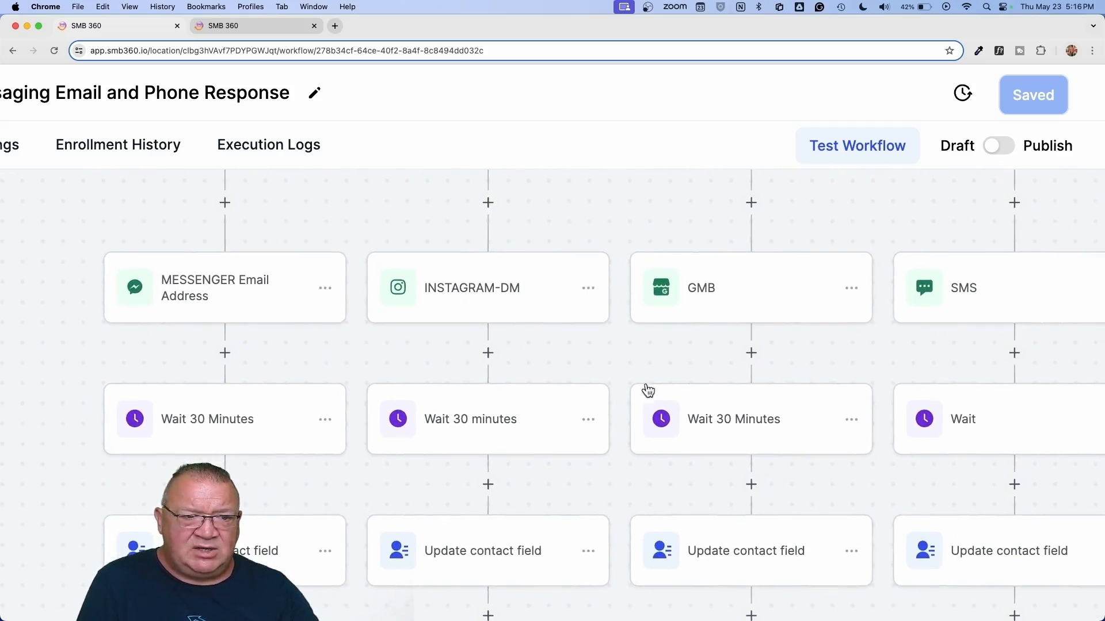
{"action": "left_click", "coordinate": [191, 424]}
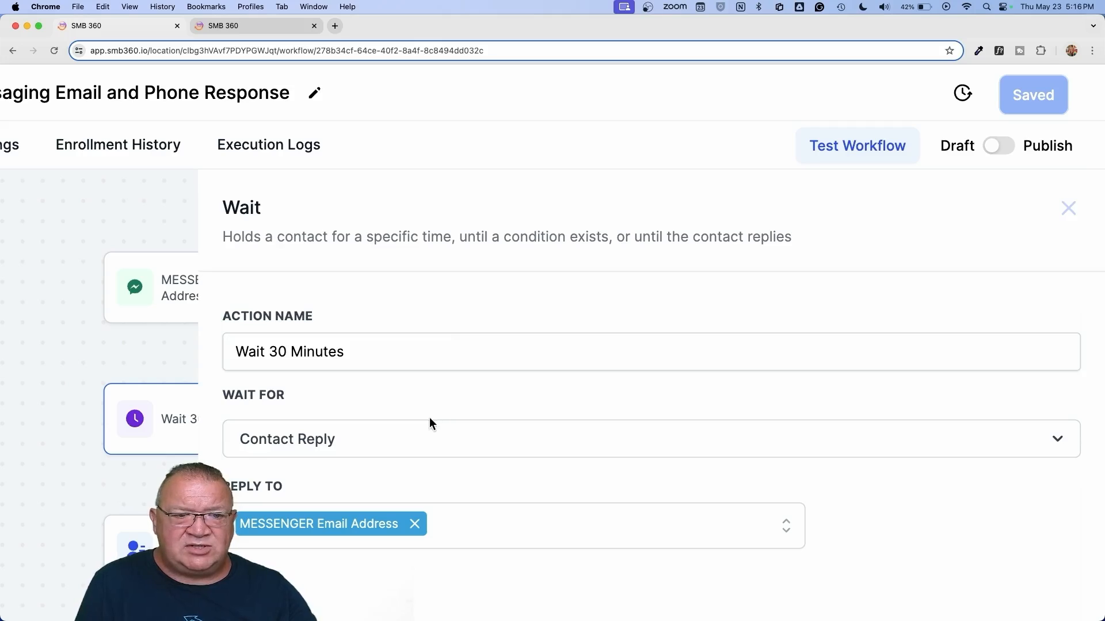
{"action": "scroll", "coordinate": [457, 480], "scroll_direction": "down", "scroll_amount": 5}
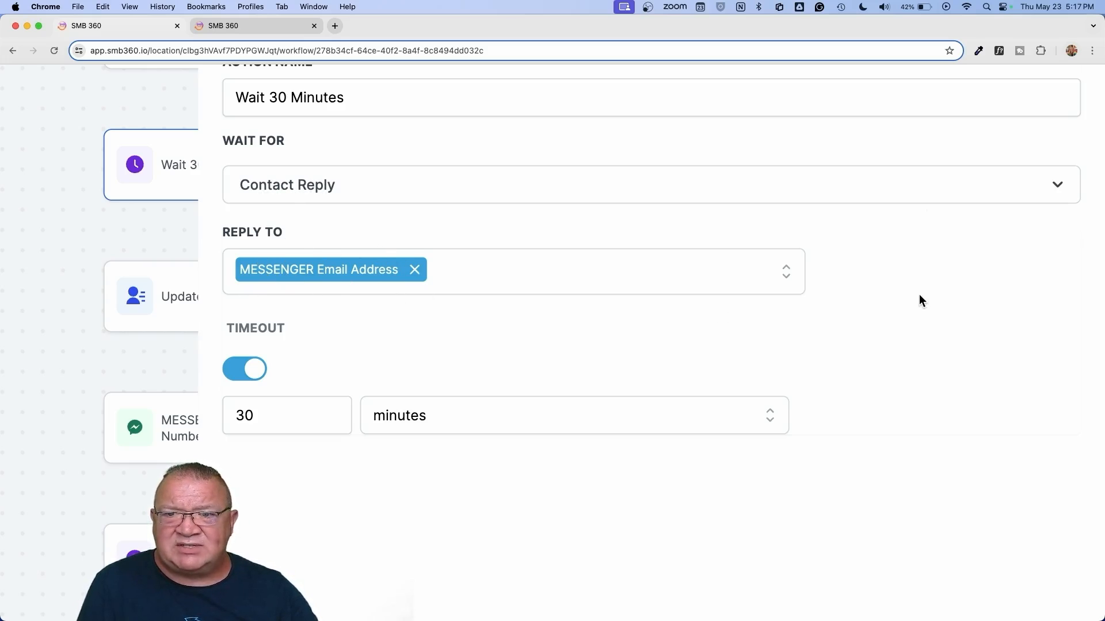
{"action": "scroll", "coordinate": [919, 295], "scroll_direction": "up", "scroll_amount": 5}
{"action": "left_click", "coordinate": [1068, 180]}
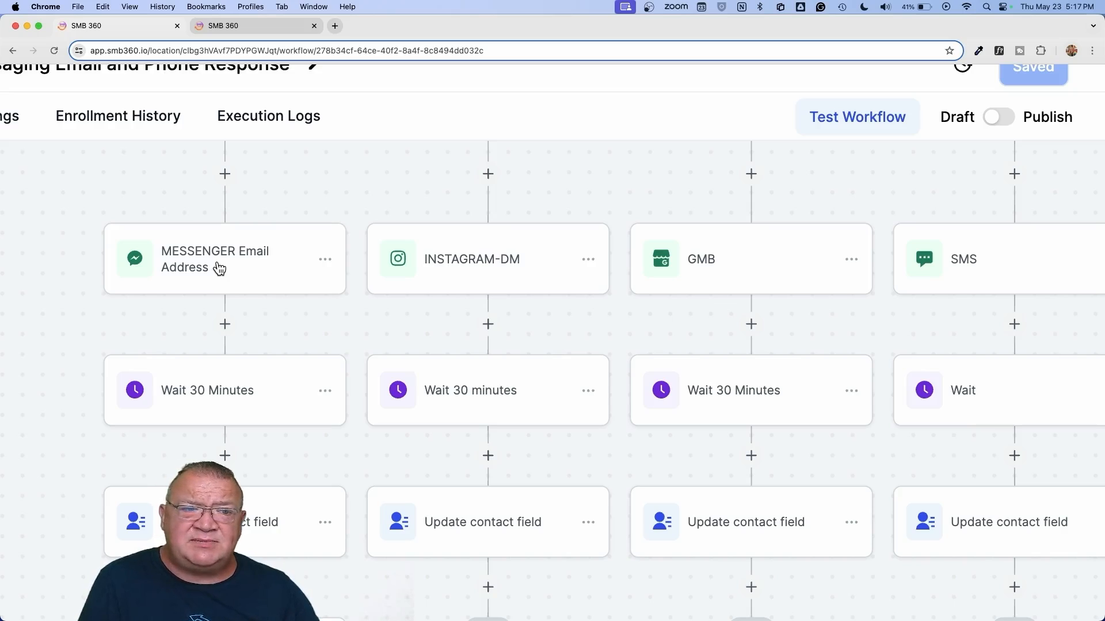
Step: Open the Facebook branch's first Update contact field action and inspect the value assigned to the Email field
{"action": "scroll", "coordinate": [223, 268], "scroll_direction": "down", "scroll_amount": 5}
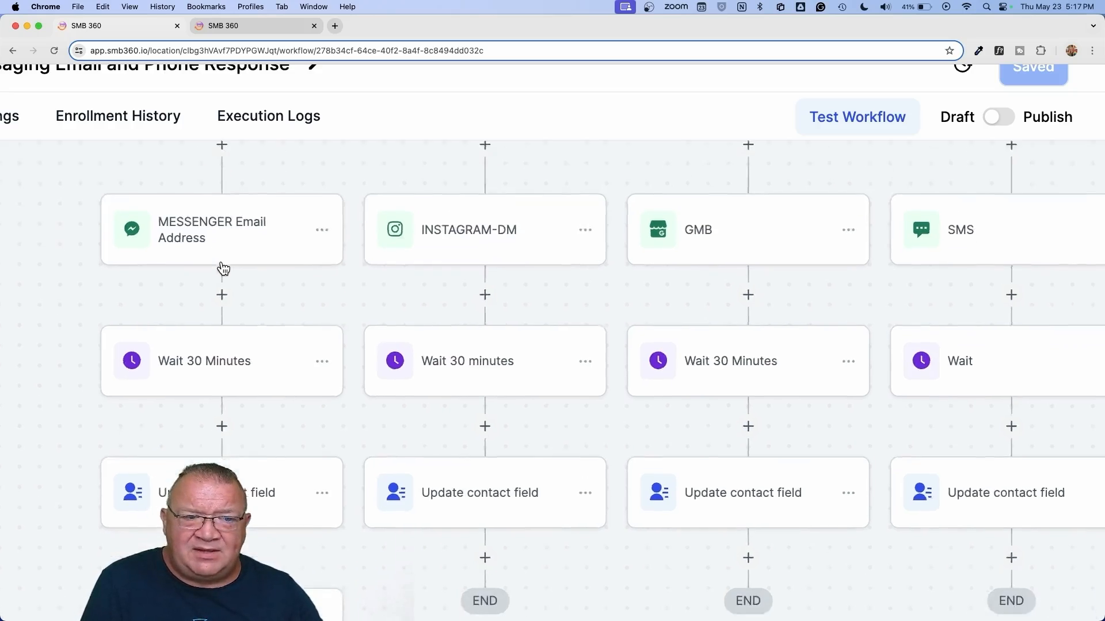
{"action": "left_click", "coordinate": [194, 310]}
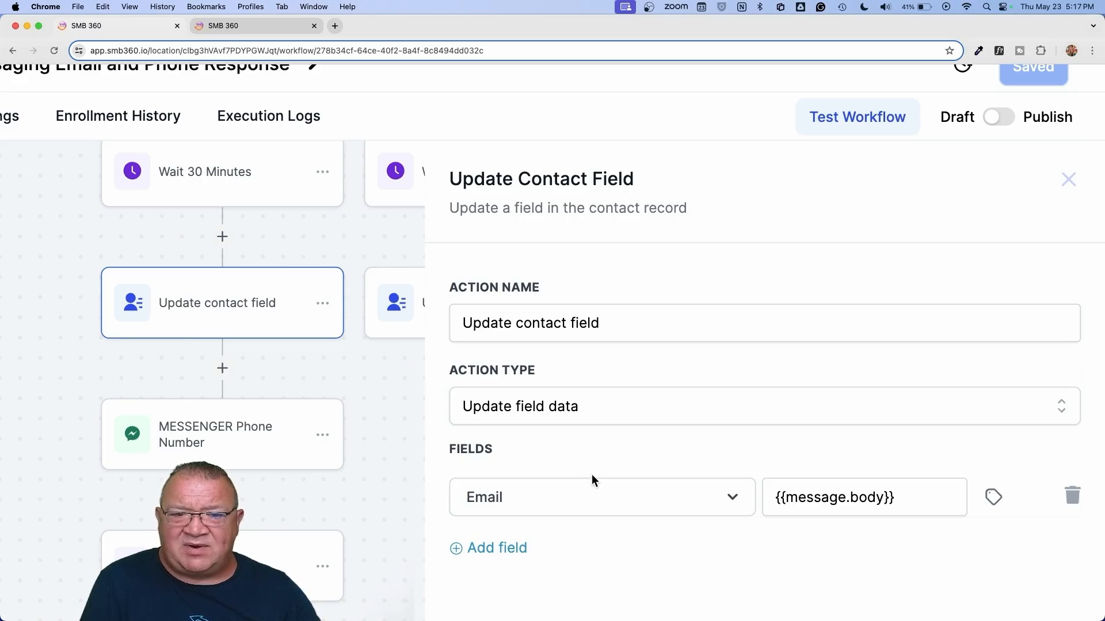
{"action": "scroll", "coordinate": [592, 474], "scroll_direction": "down", "scroll_amount": 3}
{"action": "left_click_drag", "start_coordinate": [771, 335], "coordinate": [923, 333]}
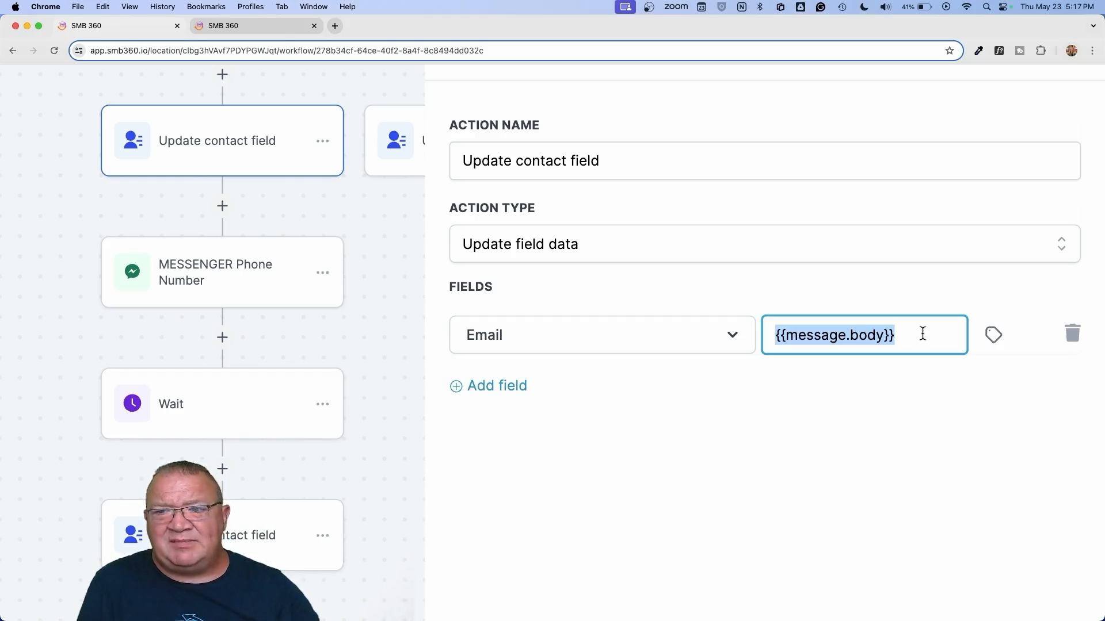
Step: Close the Email field update and read the message text of the Facebook branch's MESSENGER Phone Number action
{"action": "scroll", "coordinate": [1058, 237], "scroll_direction": "up", "scroll_amount": 3}
{"action": "left_click", "coordinate": [1068, 208]}
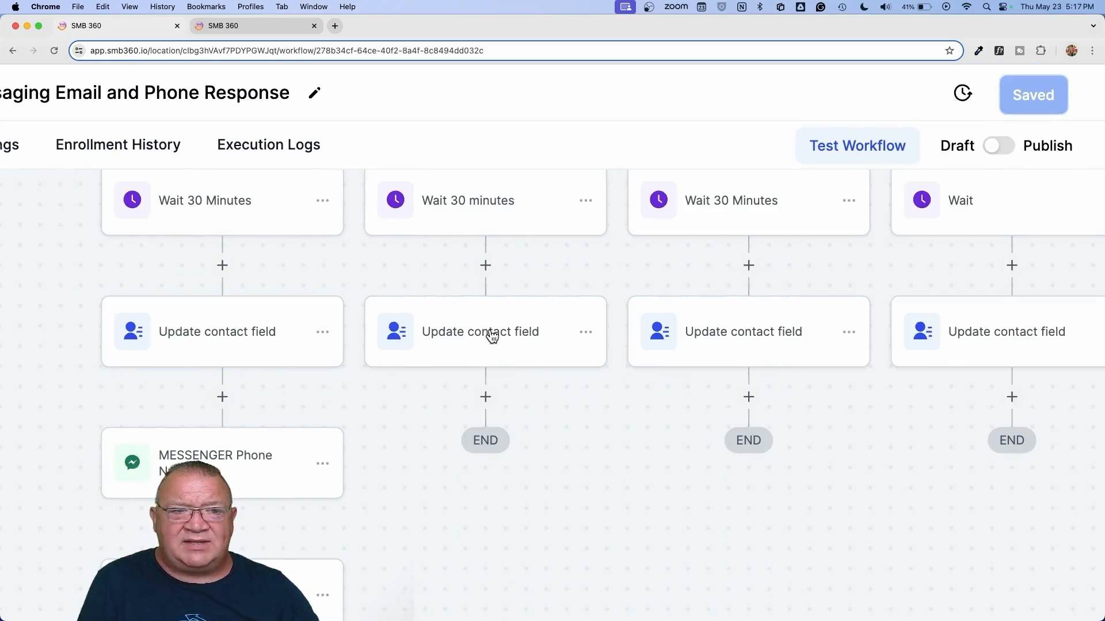
{"action": "left_click", "coordinate": [199, 459]}
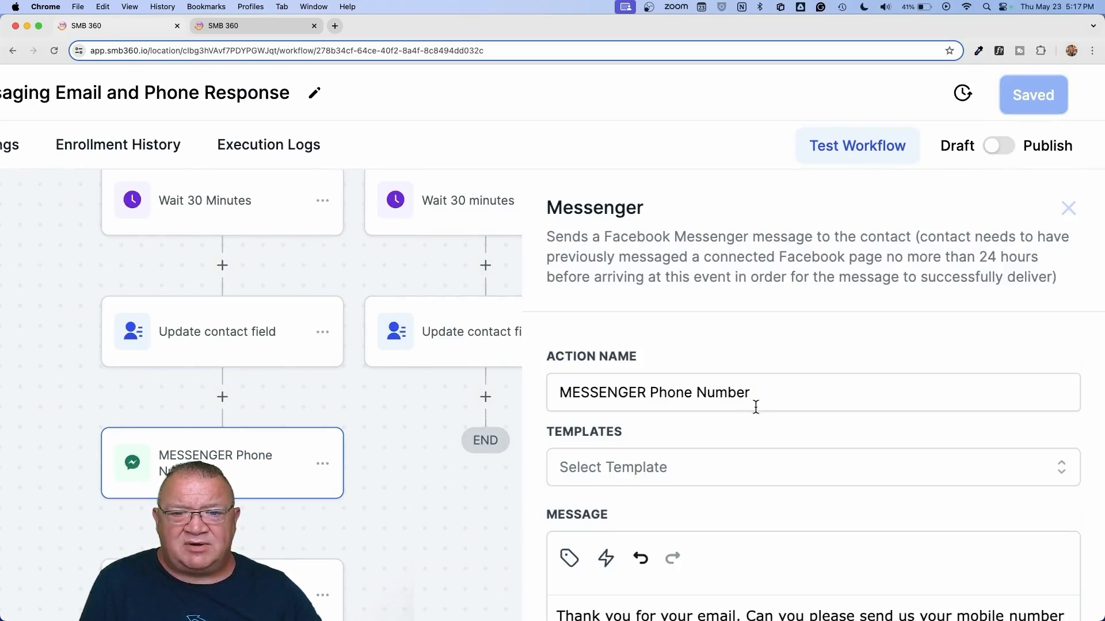
{"action": "scroll", "coordinate": [962, 423], "scroll_direction": "down", "scroll_amount": 5}
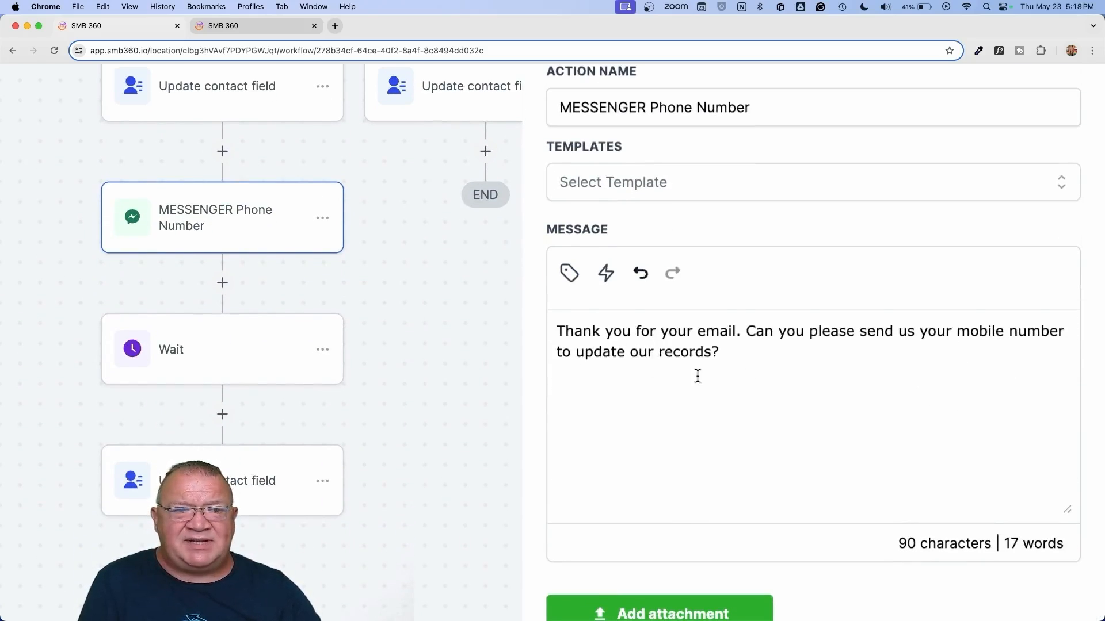
{"action": "scroll", "coordinate": [954, 467], "scroll_direction": "down", "scroll_amount": 3}
{"action": "left_click", "coordinate": [935, 586]}
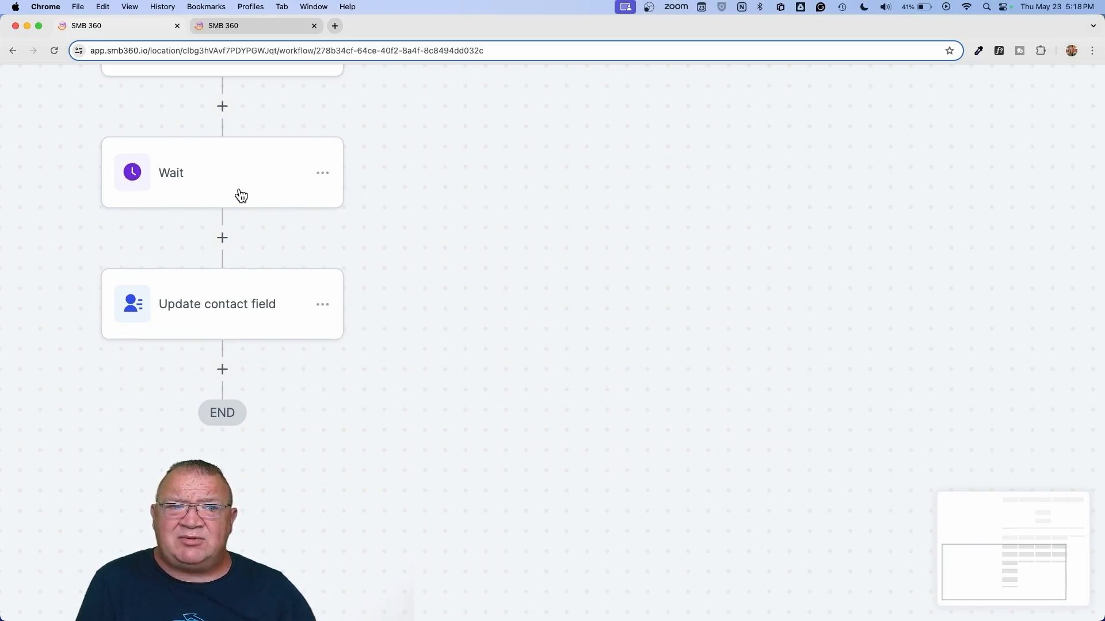
Step: Examine the Facebook branch's second Wait action's reply target and timeout, and the value its last Update contact field action assigns to Phone
{"action": "left_click", "coordinate": [204, 174]}
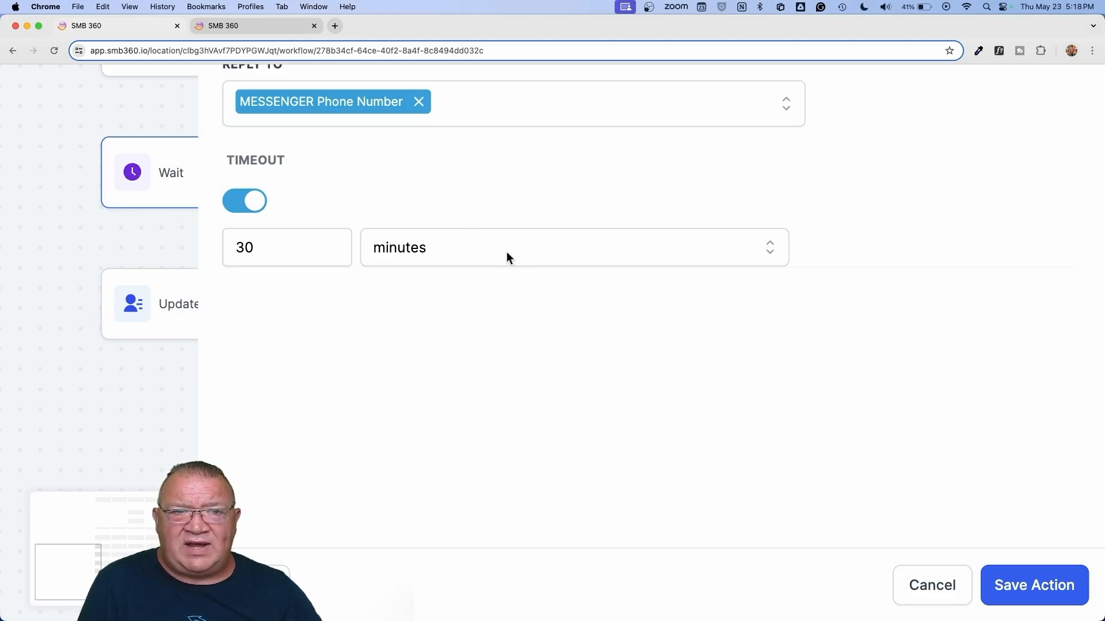
{"action": "left_click", "coordinate": [932, 585]}
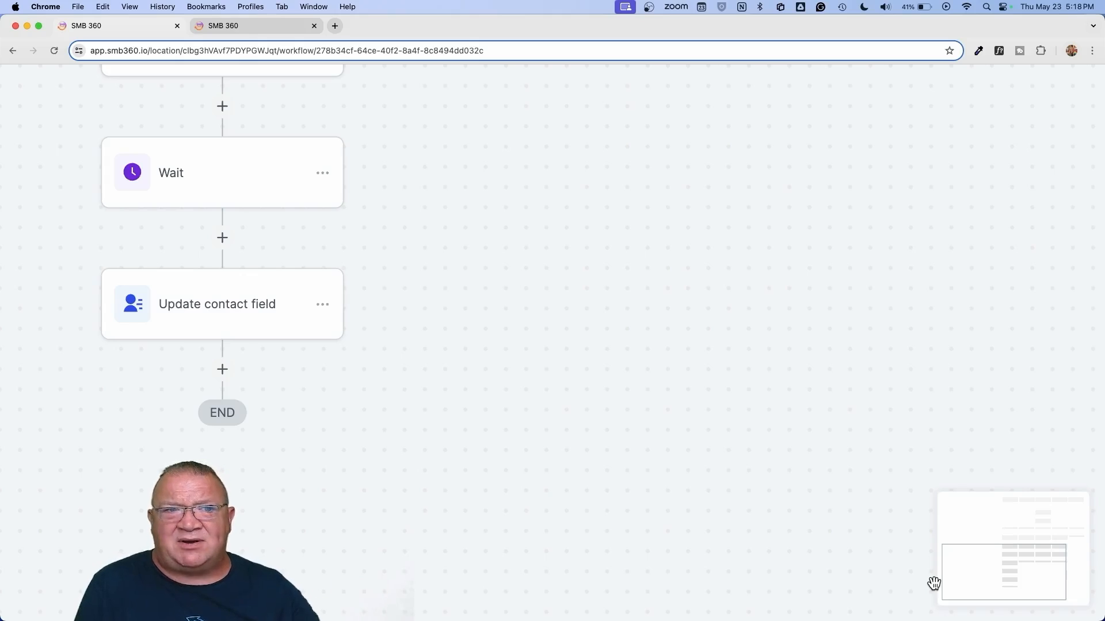
{"action": "left_click", "coordinate": [174, 304]}
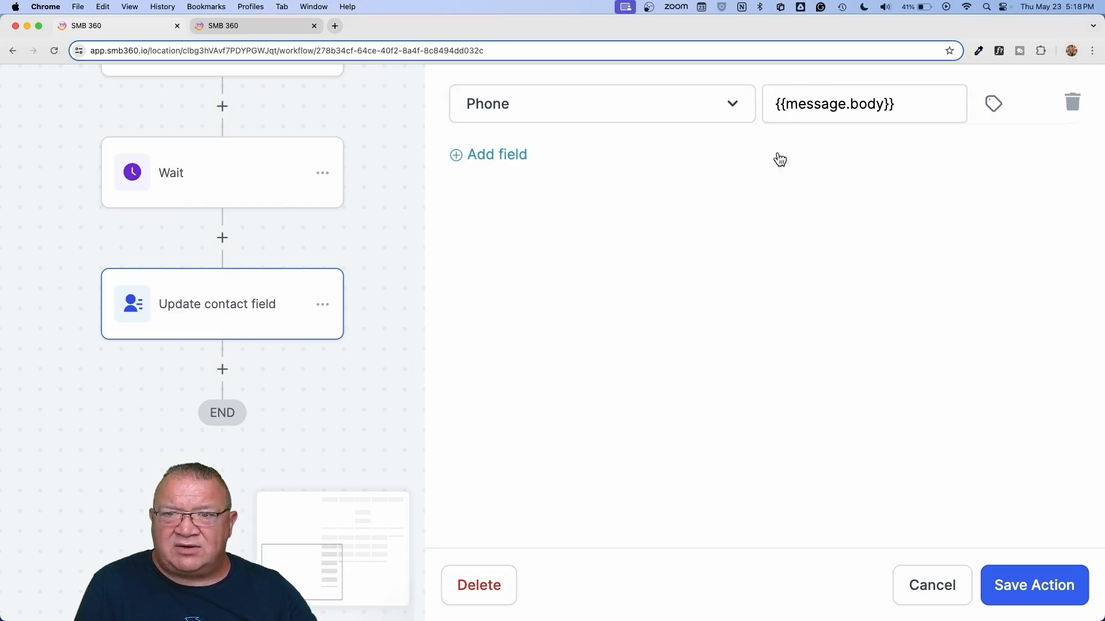
{"action": "left_click", "coordinate": [914, 585]}
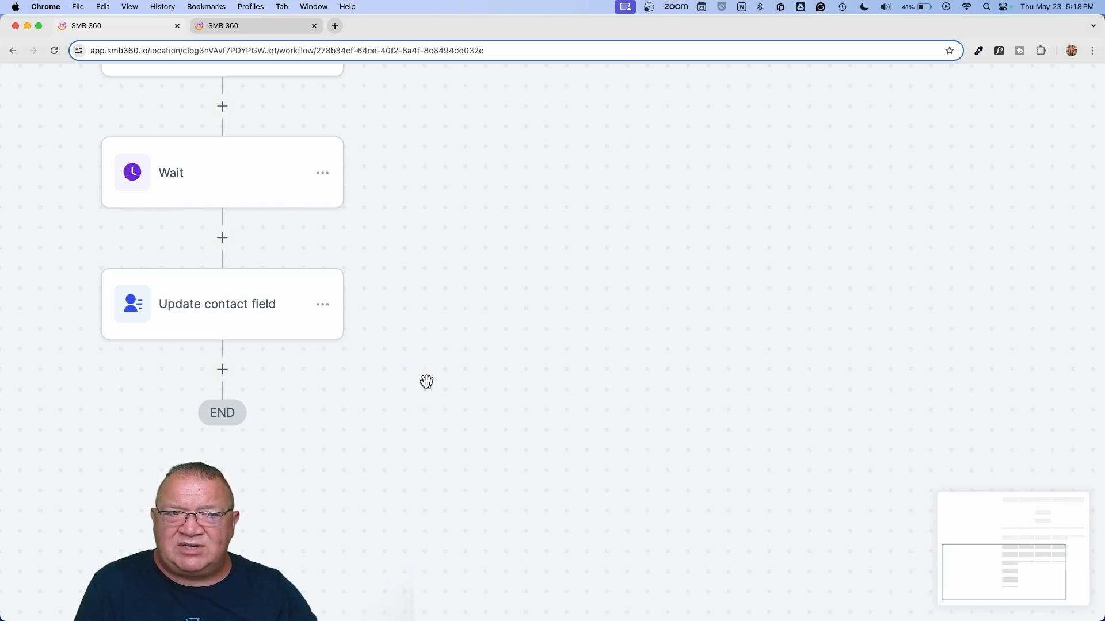
Step: Search the actions for "add" and insert an Add To Workflow action at the end of the Facebook branch
{"action": "scroll", "coordinate": [426, 382], "scroll_direction": "down", "scroll_amount": 5}
{"action": "scroll", "coordinate": [426, 382], "scroll_direction": "up", "scroll_amount": 5}
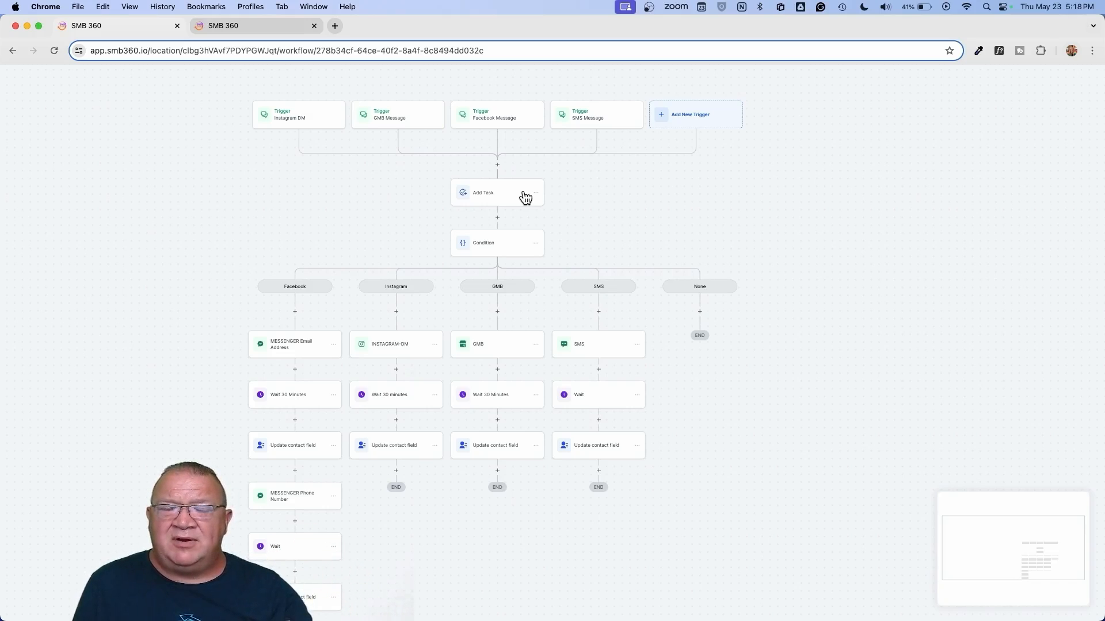
{"action": "scroll", "coordinate": [330, 343], "scroll_direction": "down", "scroll_amount": 10}
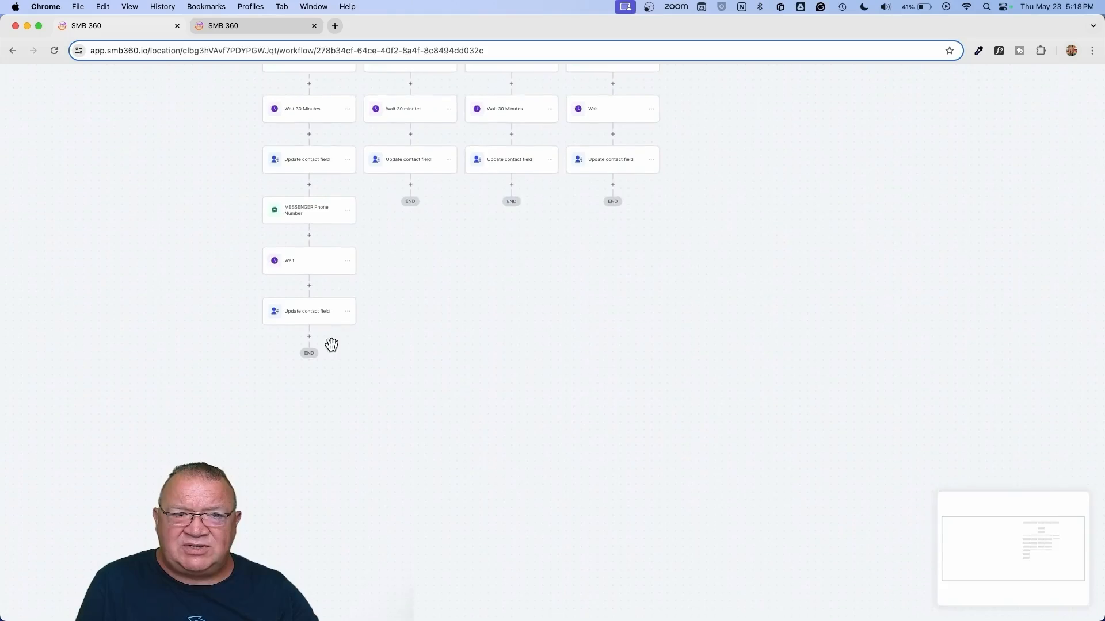
{"action": "scroll", "coordinate": [331, 344], "scroll_direction": "up", "scroll_amount": 10}
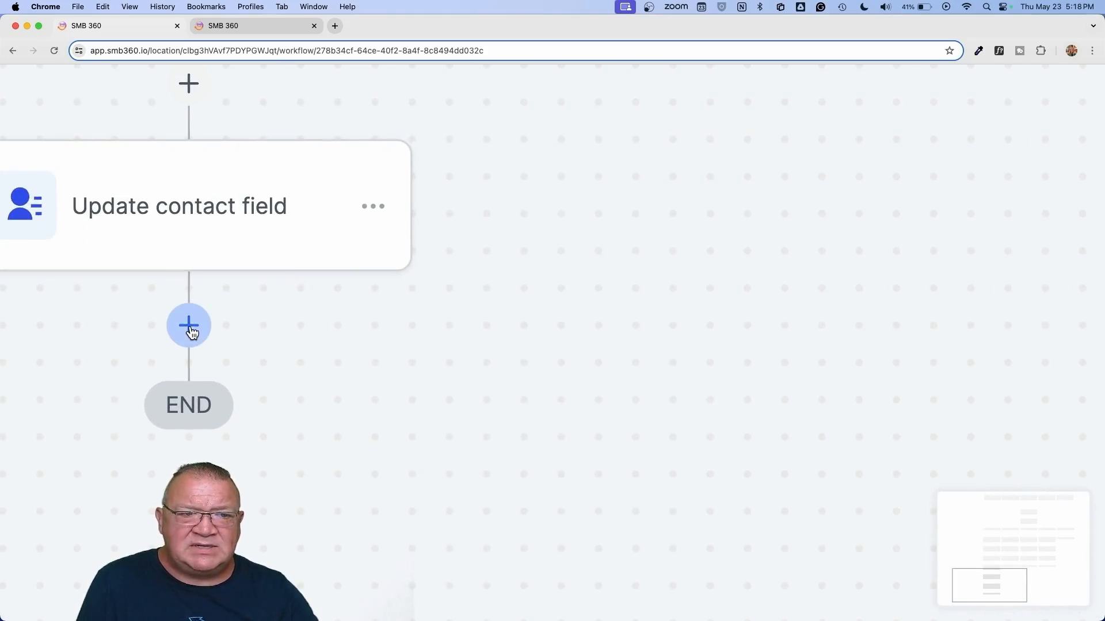
{"action": "scroll", "coordinate": [191, 332], "scroll_direction": "down", "scroll_amount": 10}
{"action": "left_click", "coordinate": [189, 322]}
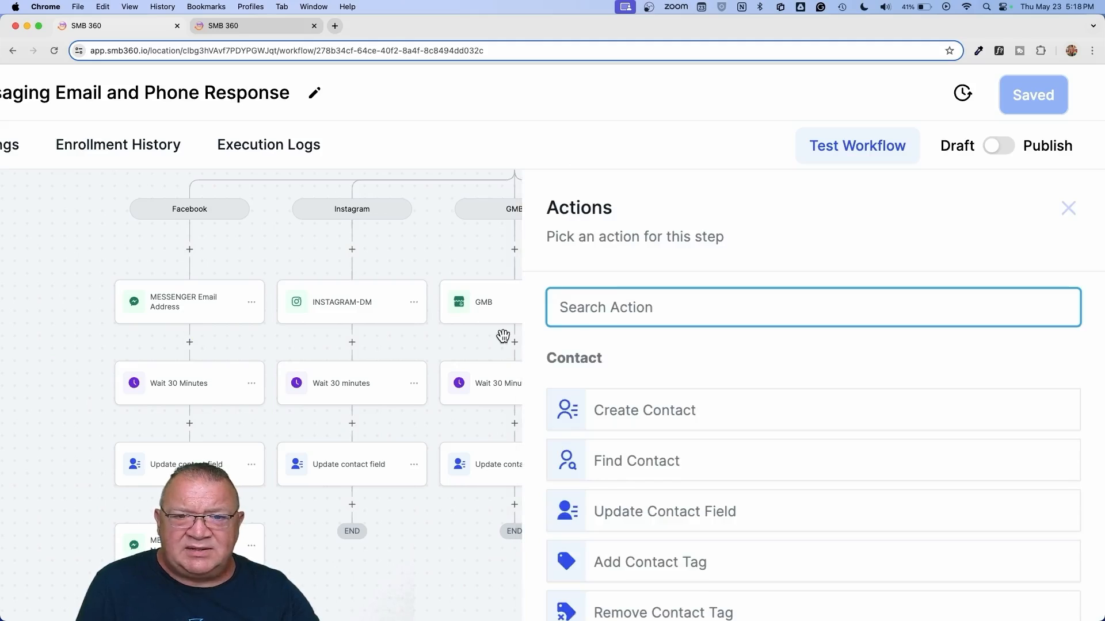
{"action": "type", "text": "add"}
{"action": "scroll", "coordinate": [690, 437], "scroll_direction": "down", "scroll_amount": 4}
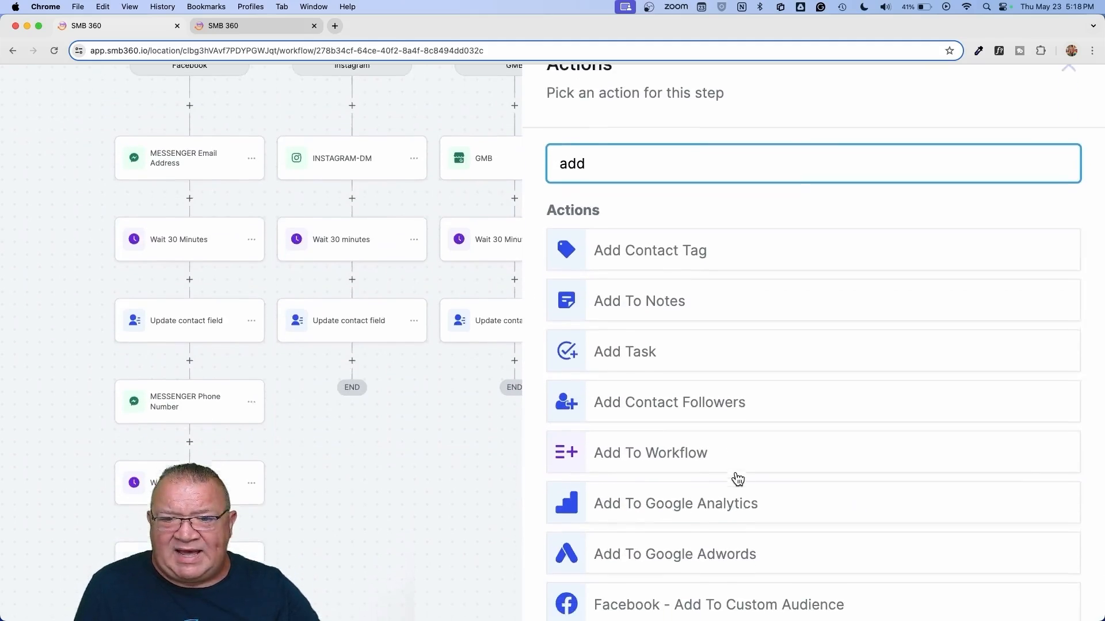
{"action": "left_click", "coordinate": [645, 429]}
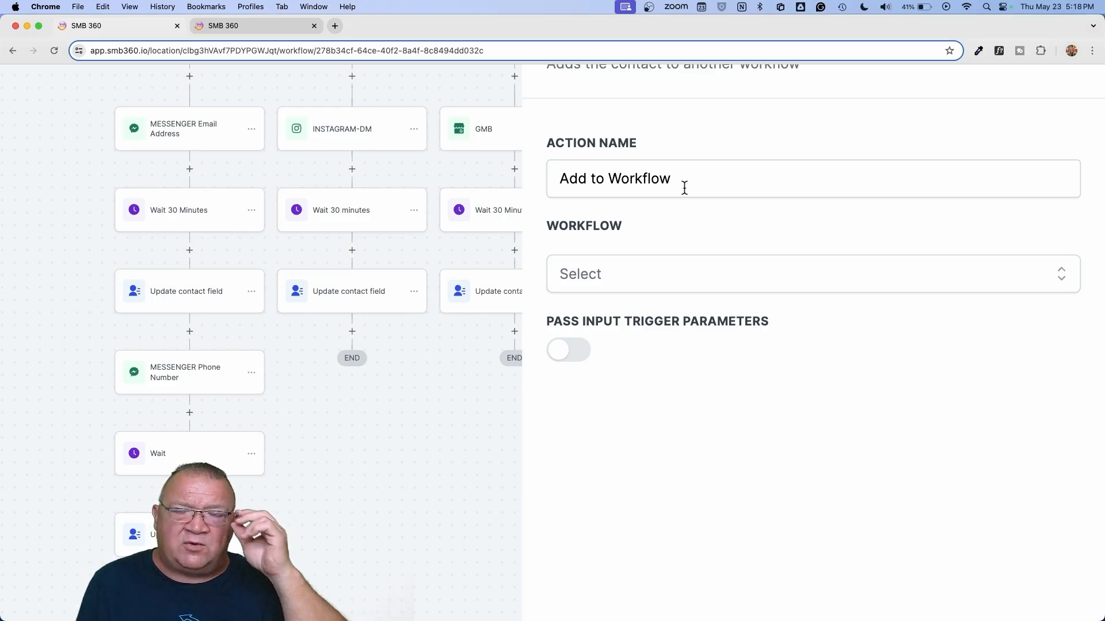
Step: Set the Add to Workflow action's target workflow to Automation Masterclass and save the action
{"action": "left_click", "coordinate": [659, 275]}
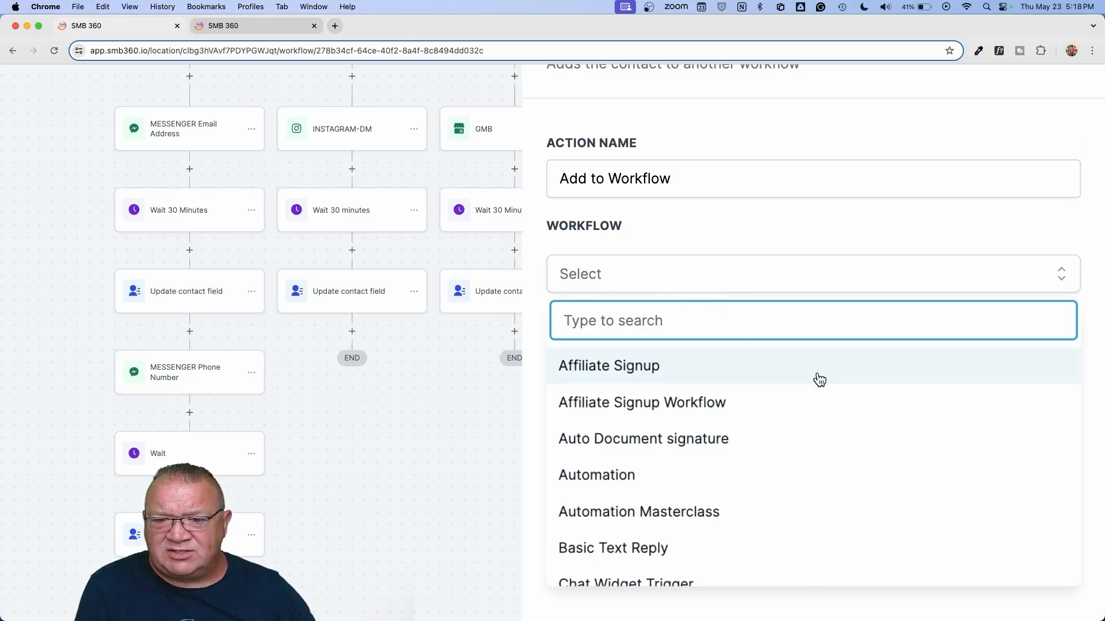
{"action": "scroll", "coordinate": [633, 395], "scroll_direction": "down", "scroll_amount": 2}
{"action": "left_click", "coordinate": [633, 396]}
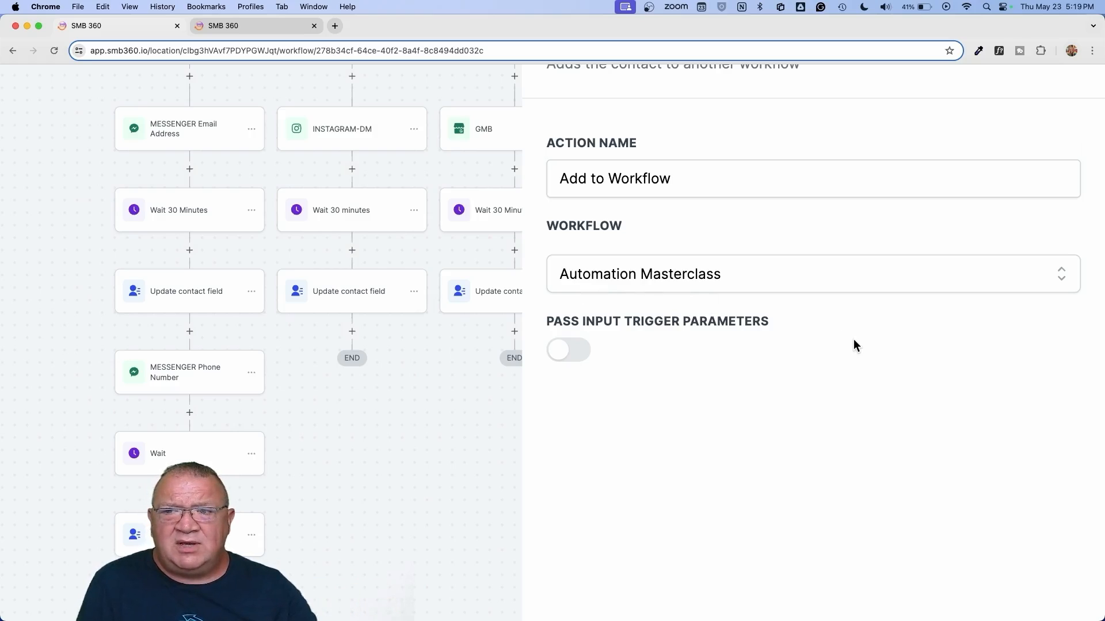
{"action": "scroll", "coordinate": [854, 339], "scroll_direction": "down", "scroll_amount": 5}
{"action": "scroll", "coordinate": [967, 322], "scroll_direction": "down", "scroll_amount": 2}
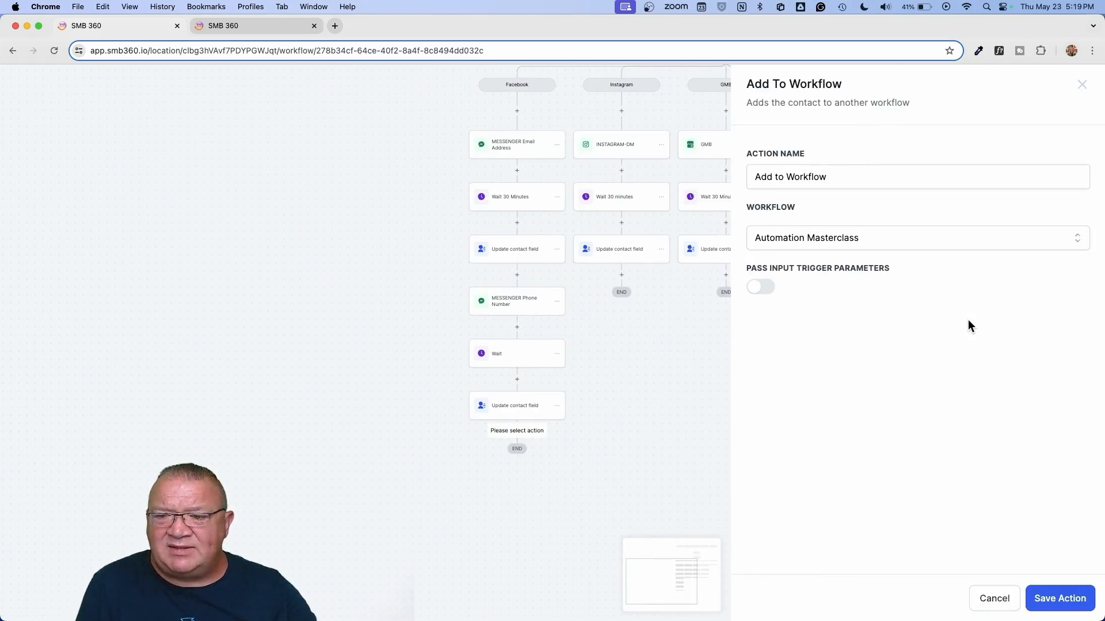
{"action": "left_click", "coordinate": [1047, 600]}
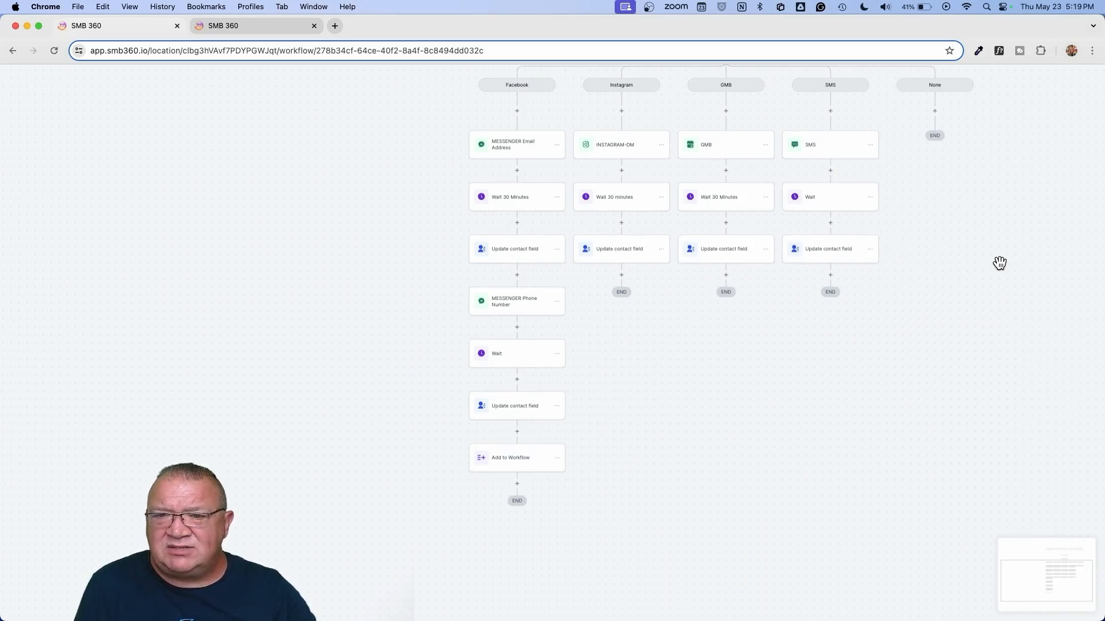
Step: Rename the Facebook branch's Add to Workflow action as "Add to Workflow - Nurture Sequence" and save it
{"action": "scroll", "coordinate": [999, 264], "scroll_direction": "right", "scroll_amount": 2}
{"action": "scroll", "coordinate": [999, 263], "scroll_direction": "up", "scroll_amount": 2}
{"action": "scroll", "coordinate": [999, 264], "scroll_direction": "up", "scroll_amount": 4}
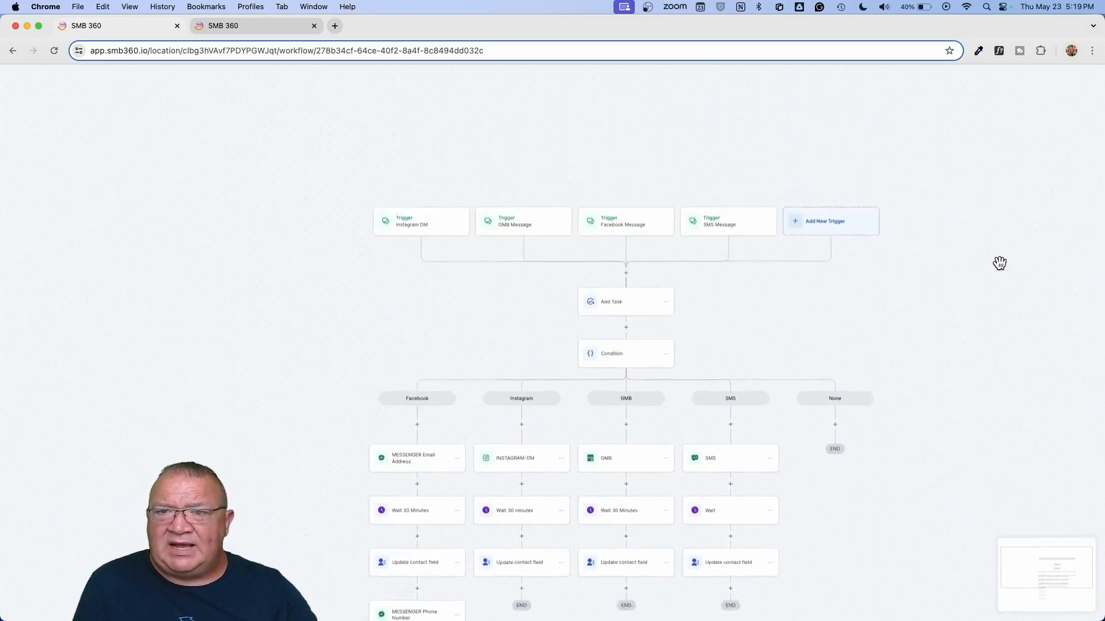
{"action": "scroll", "coordinate": [999, 263], "scroll_direction": "down", "scroll_amount": 5}
{"action": "scroll", "coordinate": [999, 264], "scroll_direction": "up", "scroll_amount": 5}
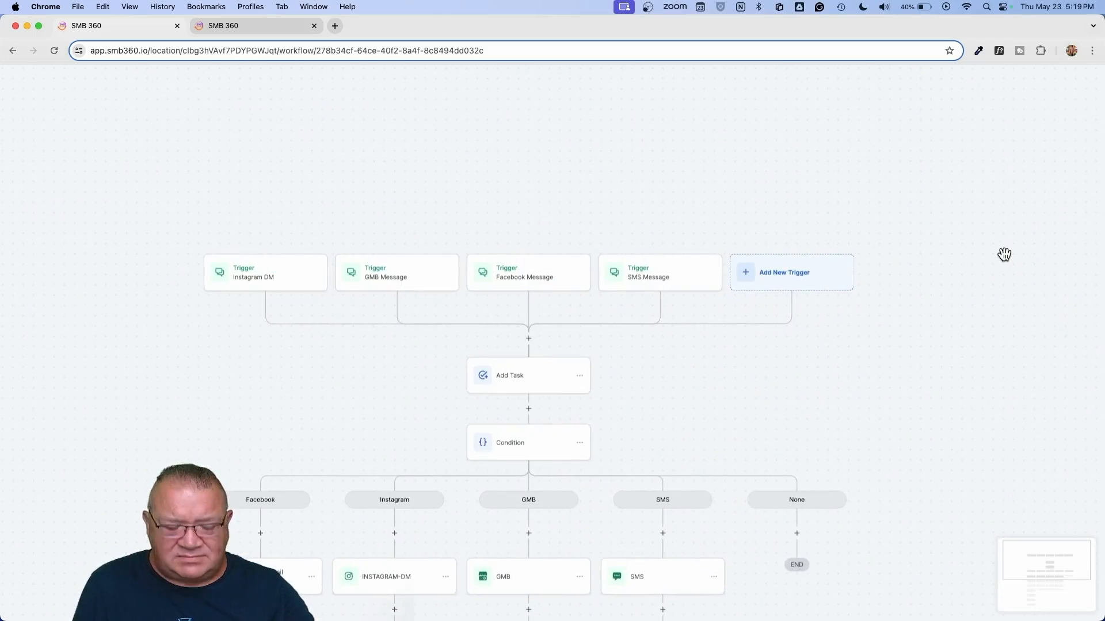
{"action": "key", "text": "super+minus"}
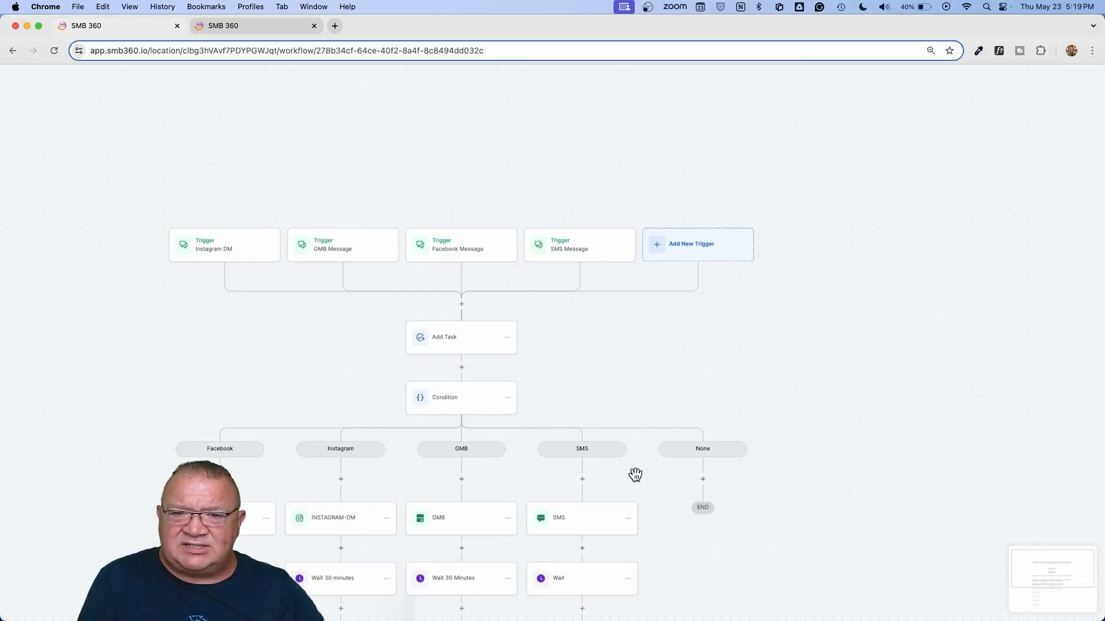
{"action": "scroll", "coordinate": [505, 389], "scroll_direction": "down", "scroll_amount": 5}
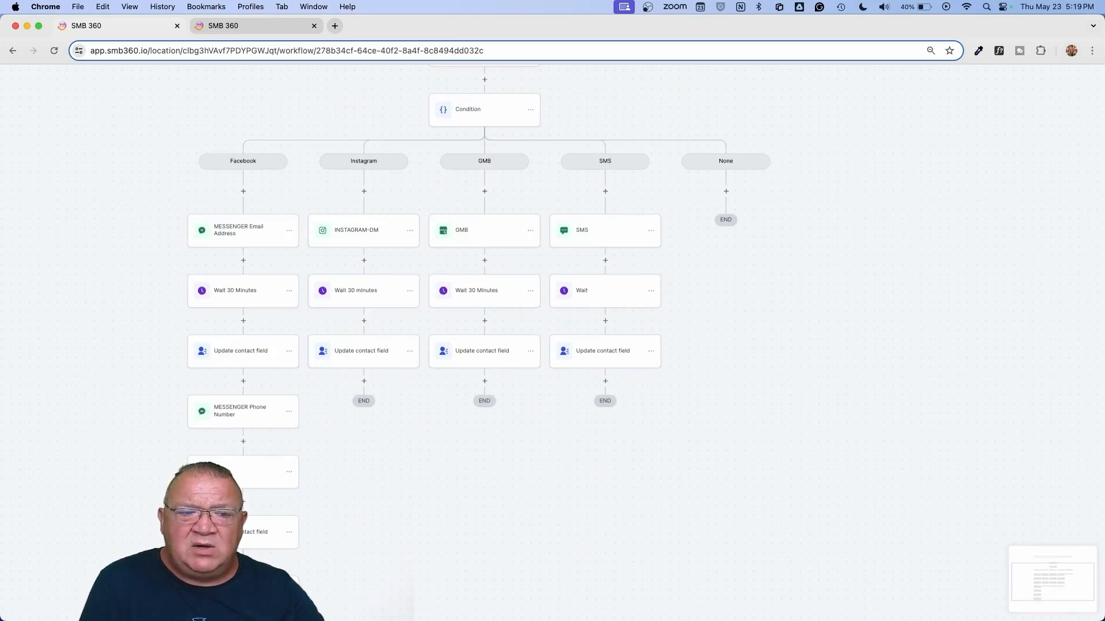
{"action": "scroll", "coordinate": [406, 469], "scroll_direction": "down", "scroll_amount": 3}
{"action": "left_click", "coordinate": [224, 467]}
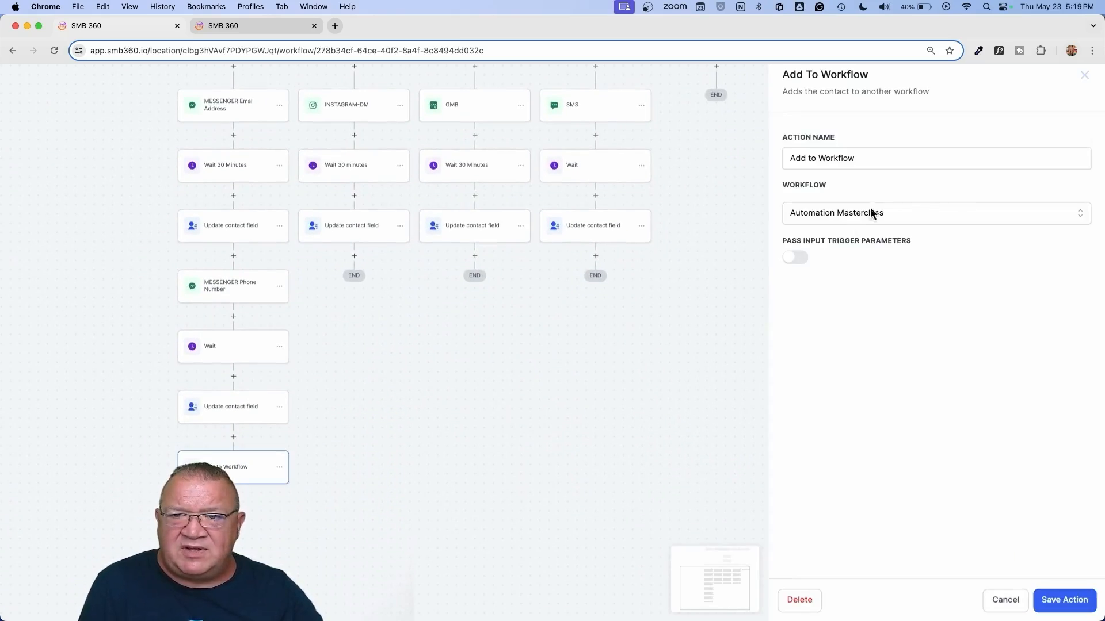
{"action": "left_click", "coordinate": [855, 158]}
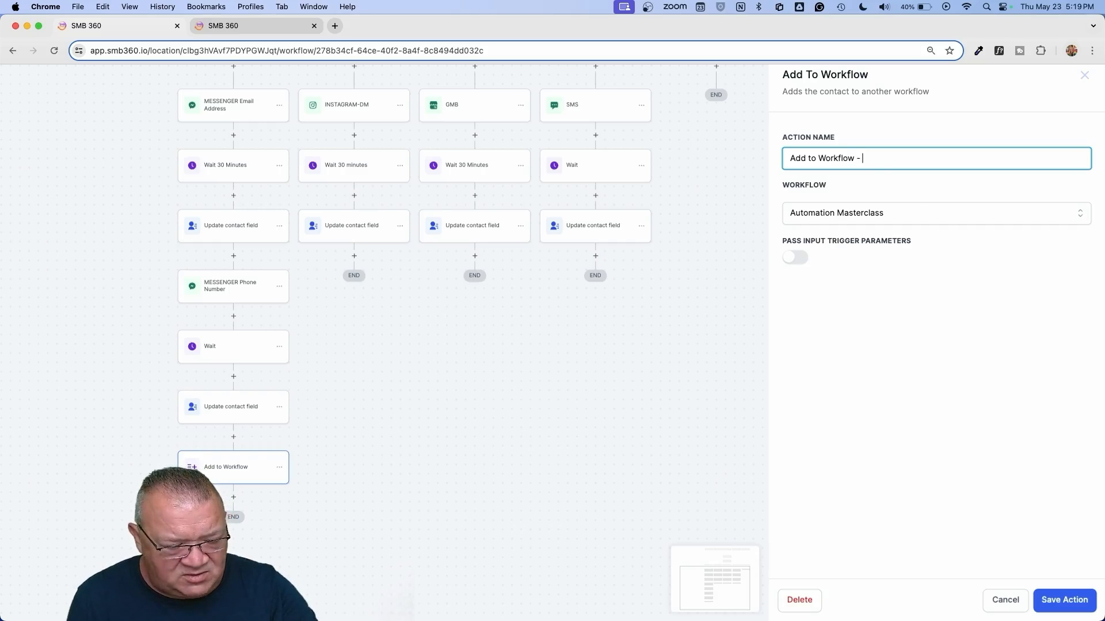
{"action": "type", "text": "- Nurture Sequence"}
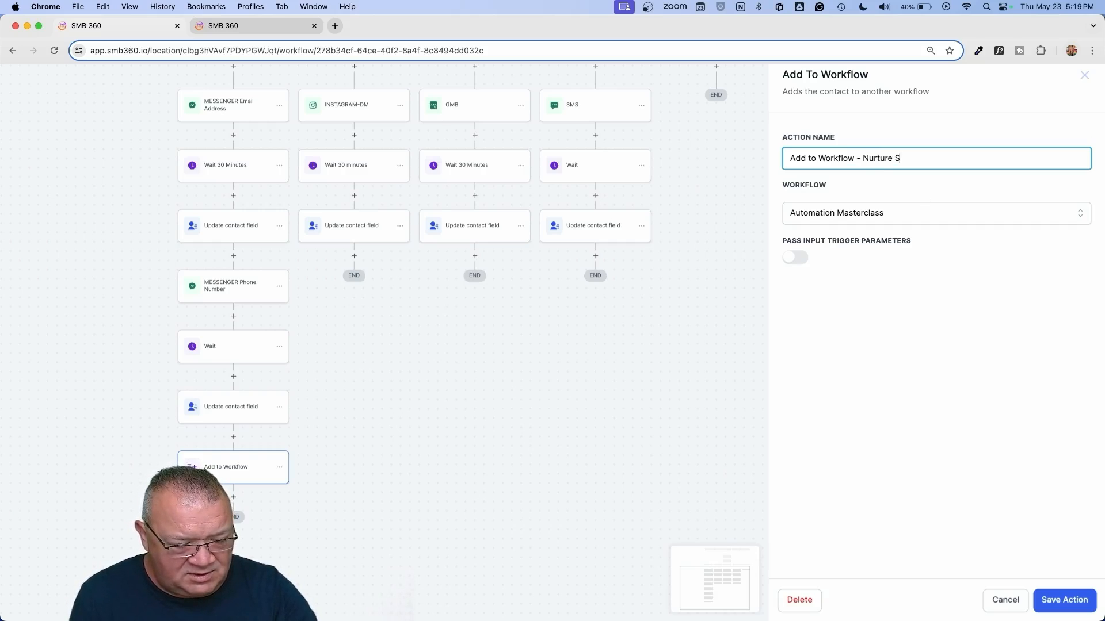
{"action": "left_click", "coordinate": [1064, 600]}
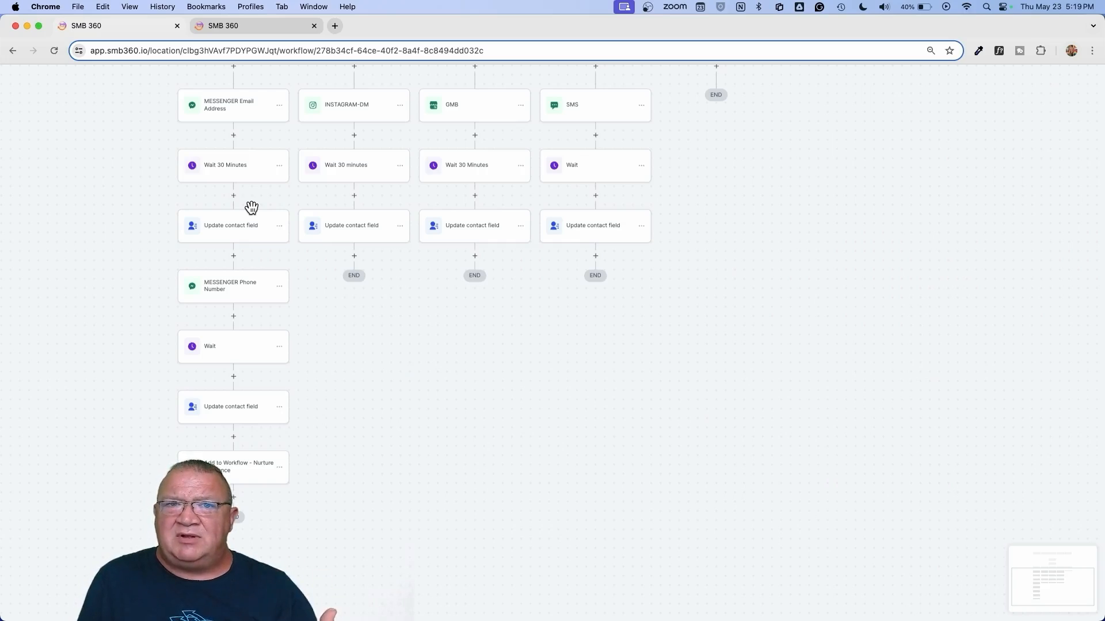
Step: Return to the workflow list and create a new workflow from scratch in the Automation Workflows folder
{"action": "left_click", "coordinate": [13, 50]}
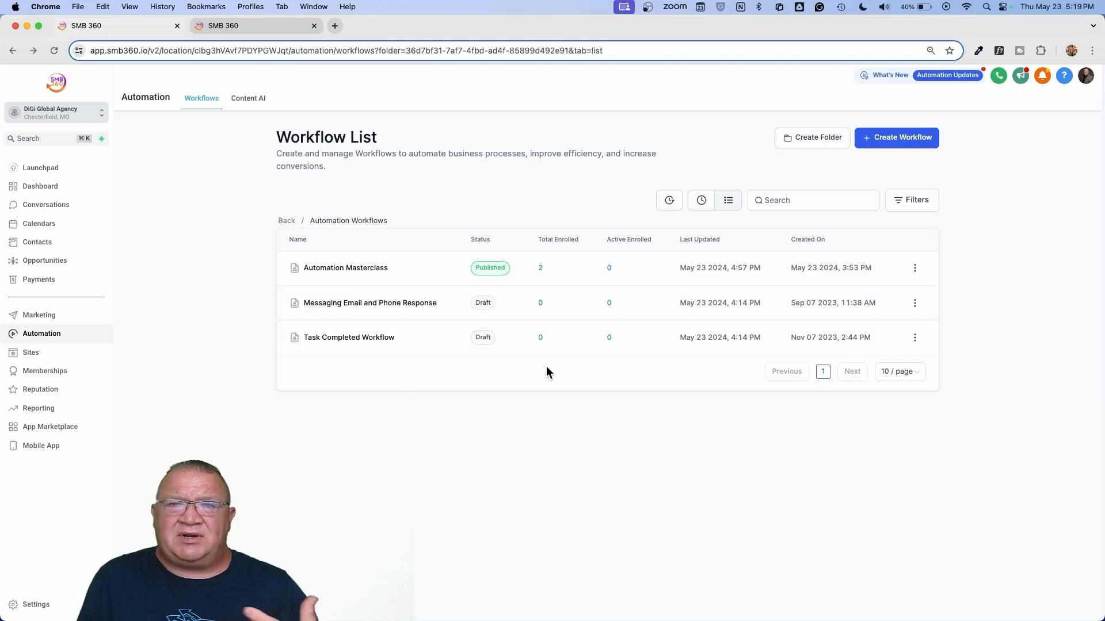
{"action": "left_click", "coordinate": [286, 221]}
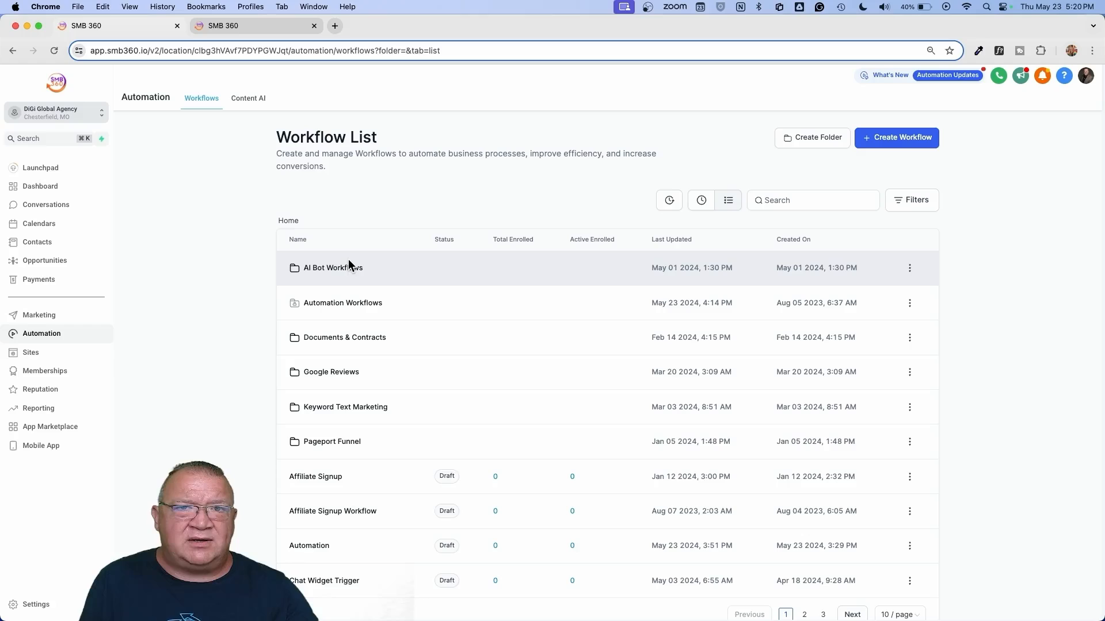
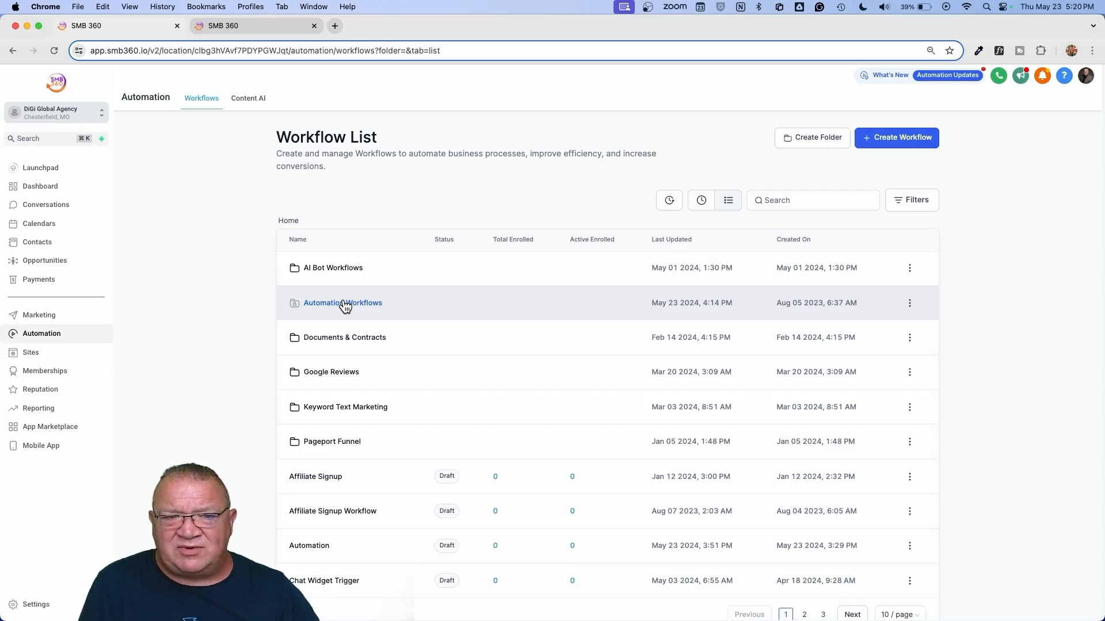
{"action": "left_click", "coordinate": [346, 305]}
{"action": "left_click", "coordinate": [879, 142]}
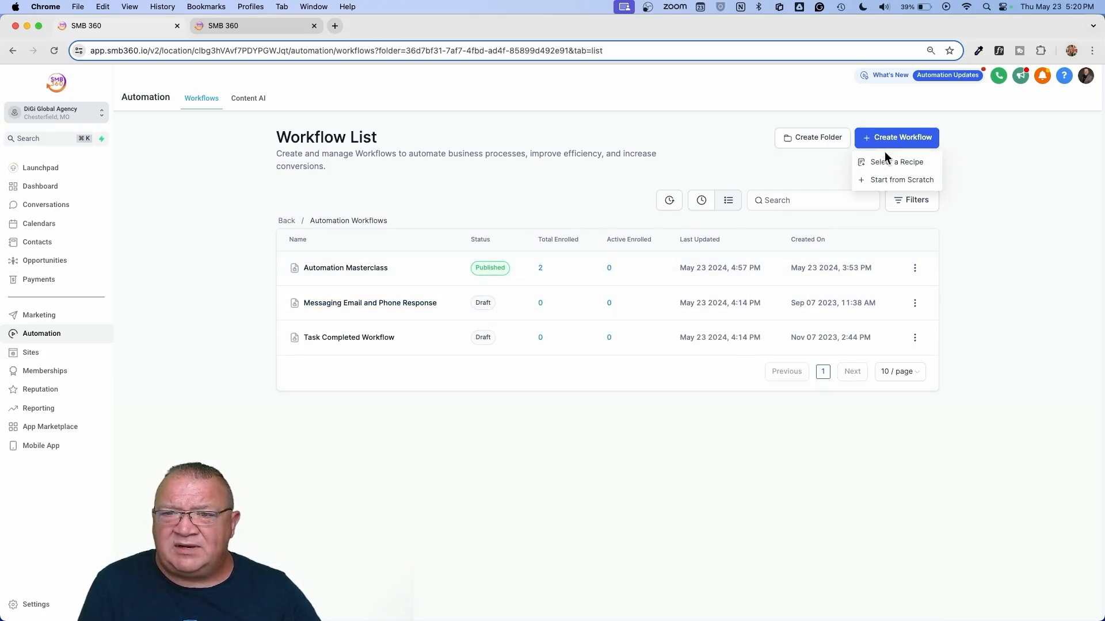
{"action": "left_click", "coordinate": [898, 184]}
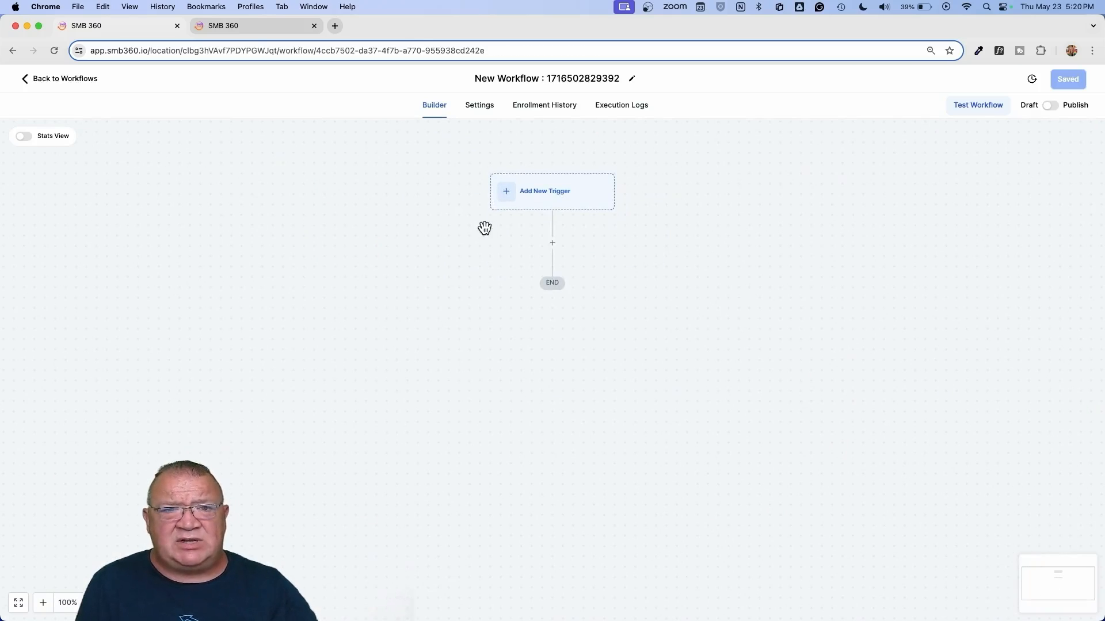
Step: Rename the new workflow as "New Prospect Nurture Sequence"
{"action": "left_click", "coordinate": [507, 79]}
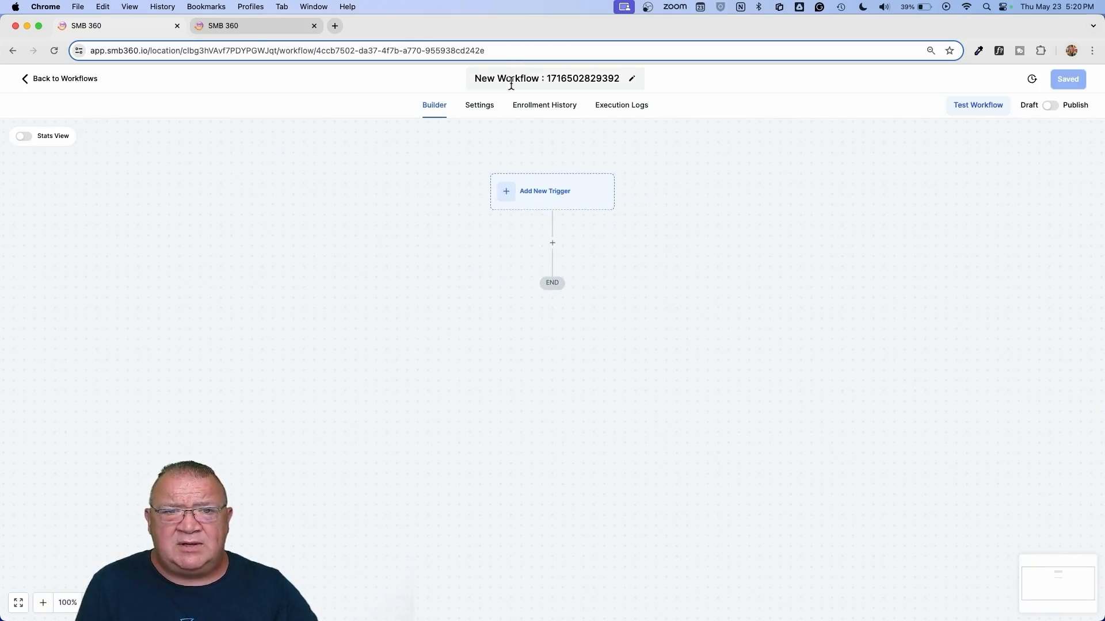
{"action": "left_click_drag", "start_coordinate": [475, 78], "coordinate": [631, 84]}
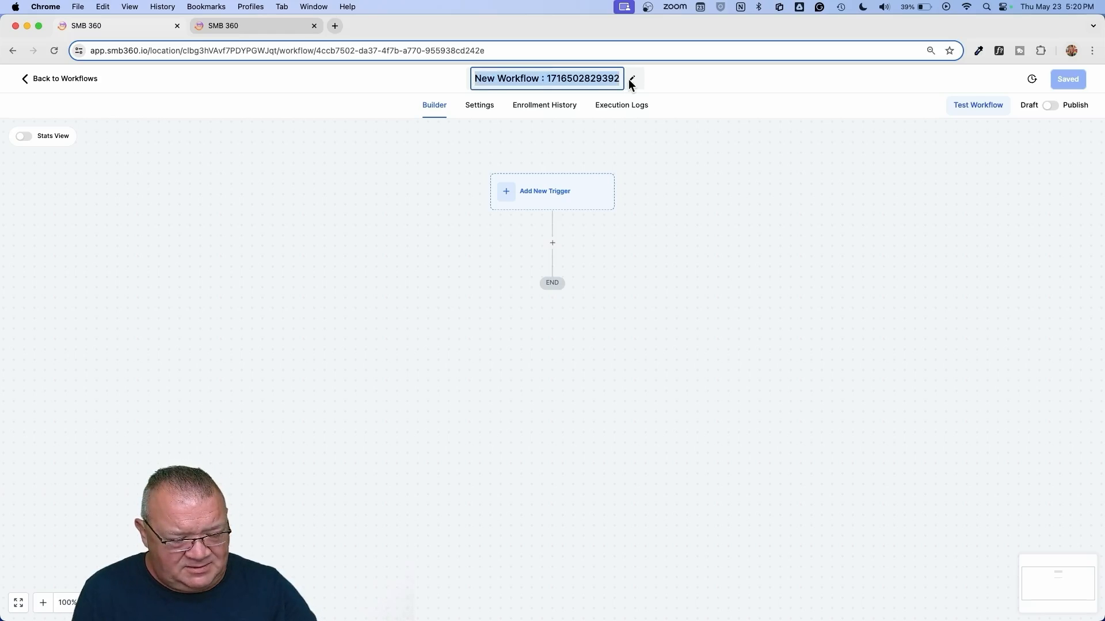
{"action": "type", "text": "New Pros"}
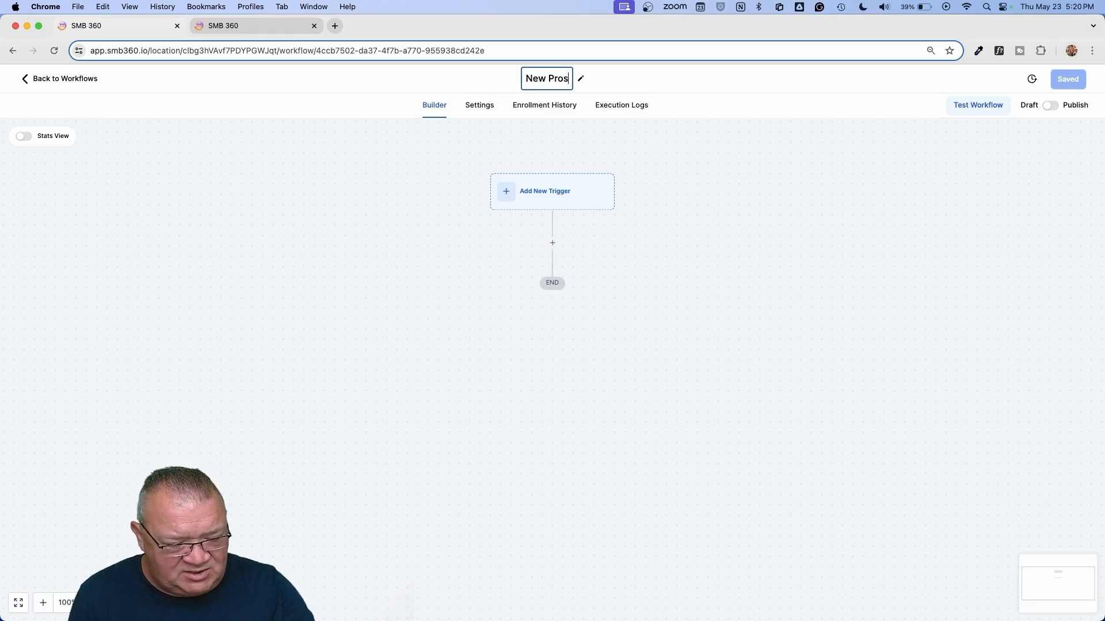
{"action": "type", "text": "pect Nurture"}
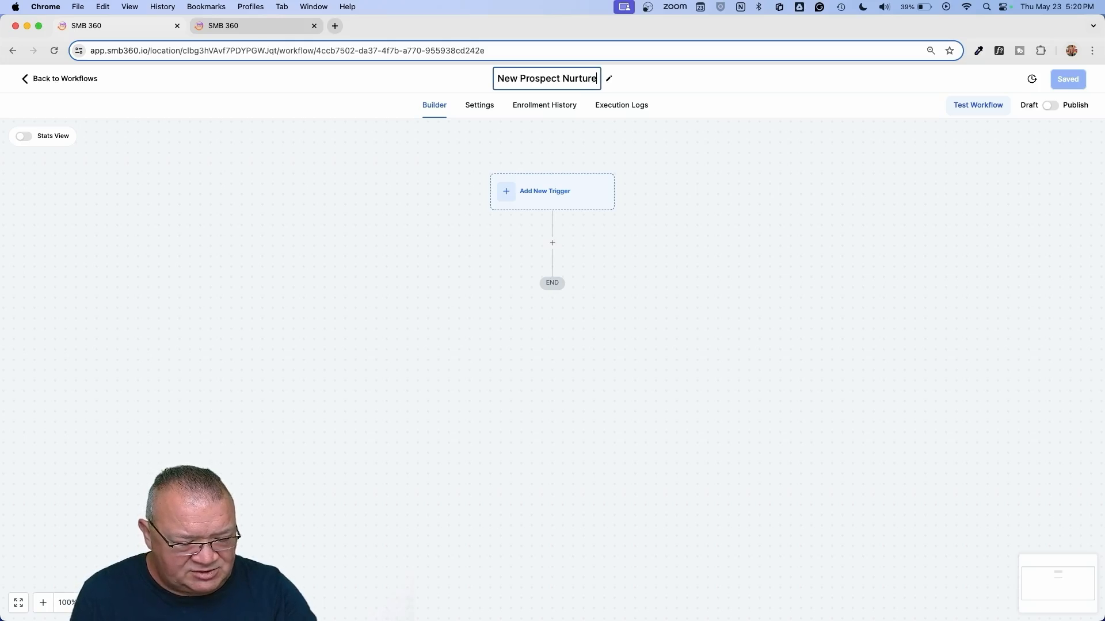
{"action": "type", "text": " Sequence"}
{"action": "key", "text": "Return"}
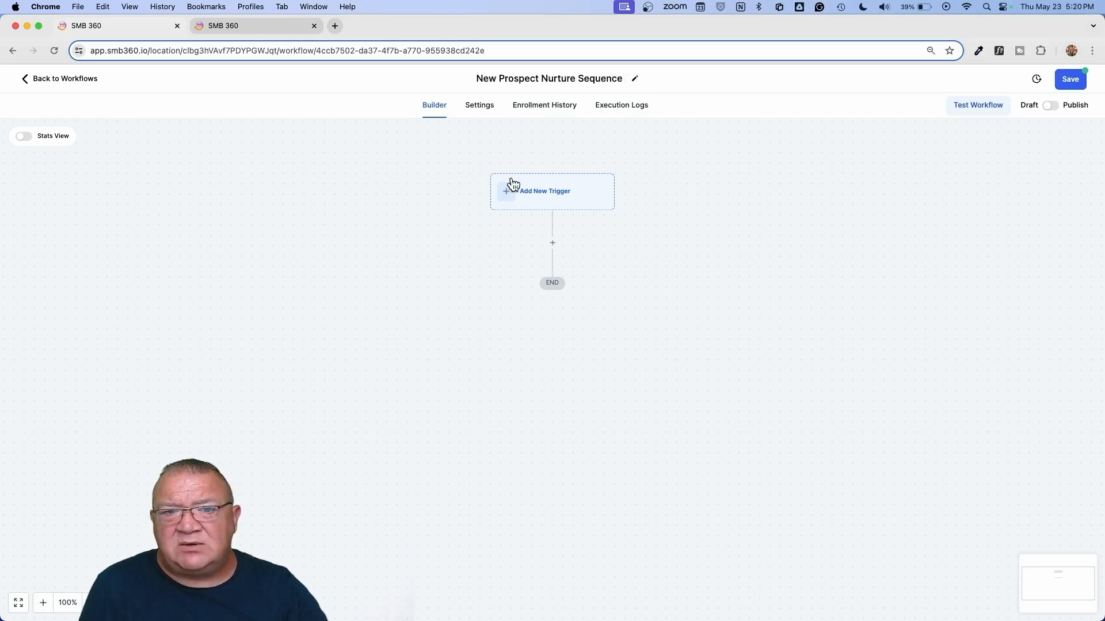
Step: Add a Contact Created trigger to the workflow and give it a Has Tag filter
{"action": "left_click", "coordinate": [541, 197]}
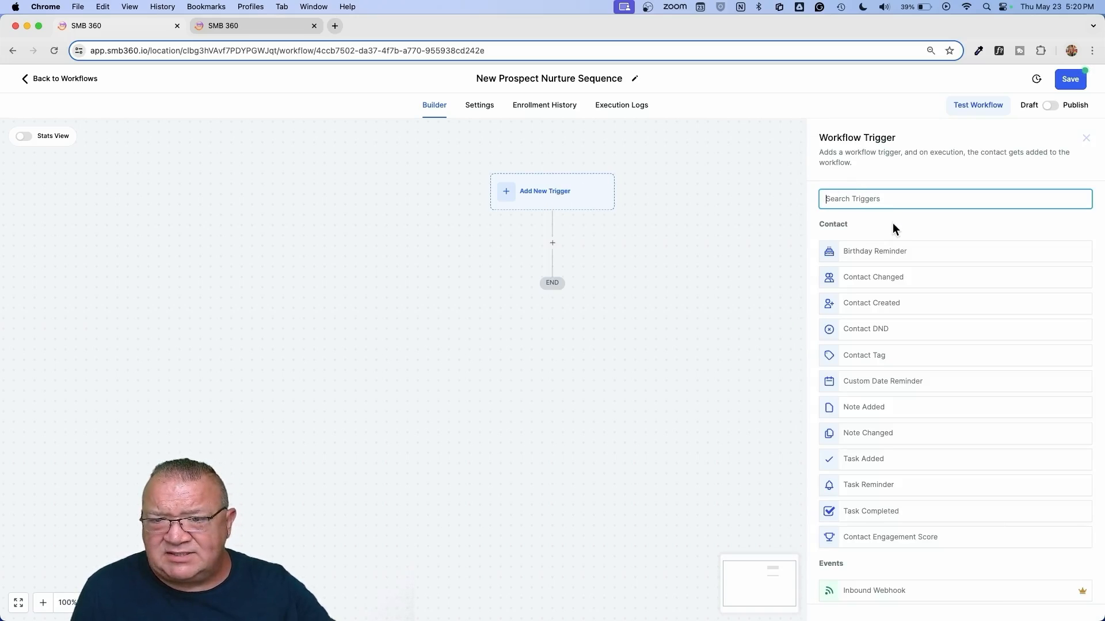
{"action": "left_click", "coordinate": [865, 303]}
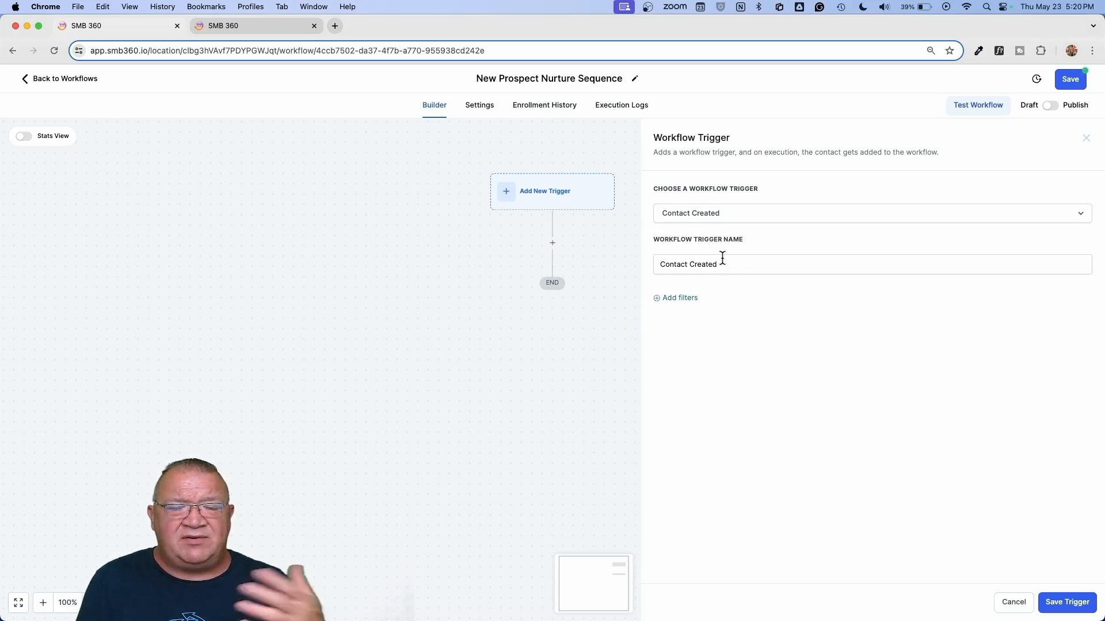
{"action": "left_click", "coordinate": [694, 298]}
{"action": "left_click", "coordinate": [685, 314]}
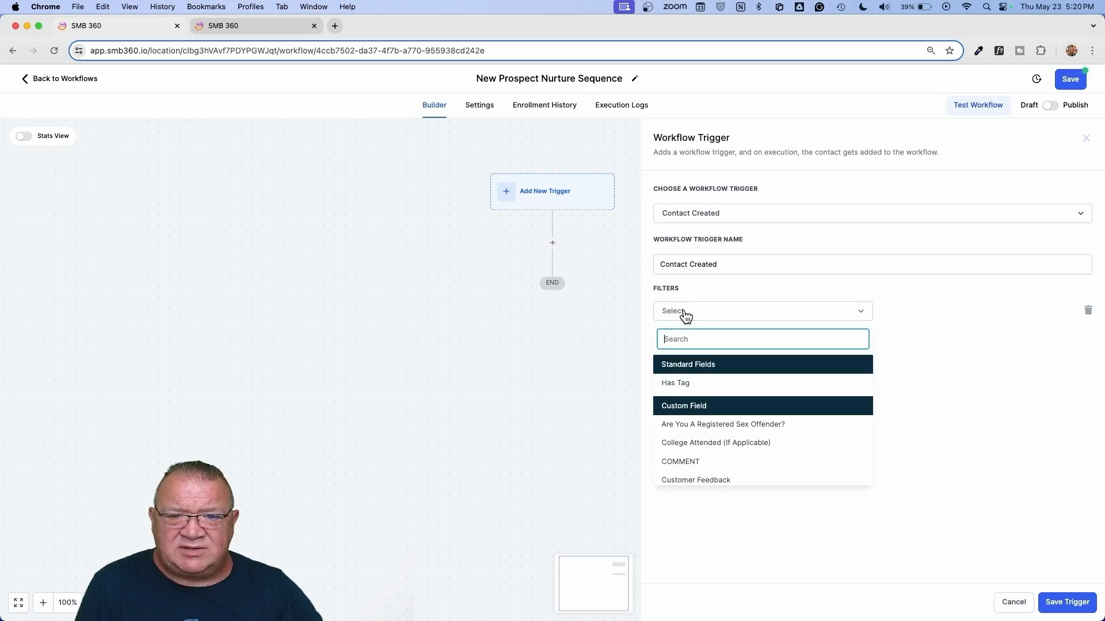
{"action": "left_click", "coordinate": [678, 382]}
Step: Set the trigger's Has Tag filter to the "new affiliaite lead" tag and save the trigger
{"action": "left_click", "coordinate": [905, 312]}
{"action": "scroll", "coordinate": [967, 392], "scroll_direction": "down", "scroll_amount": 3}
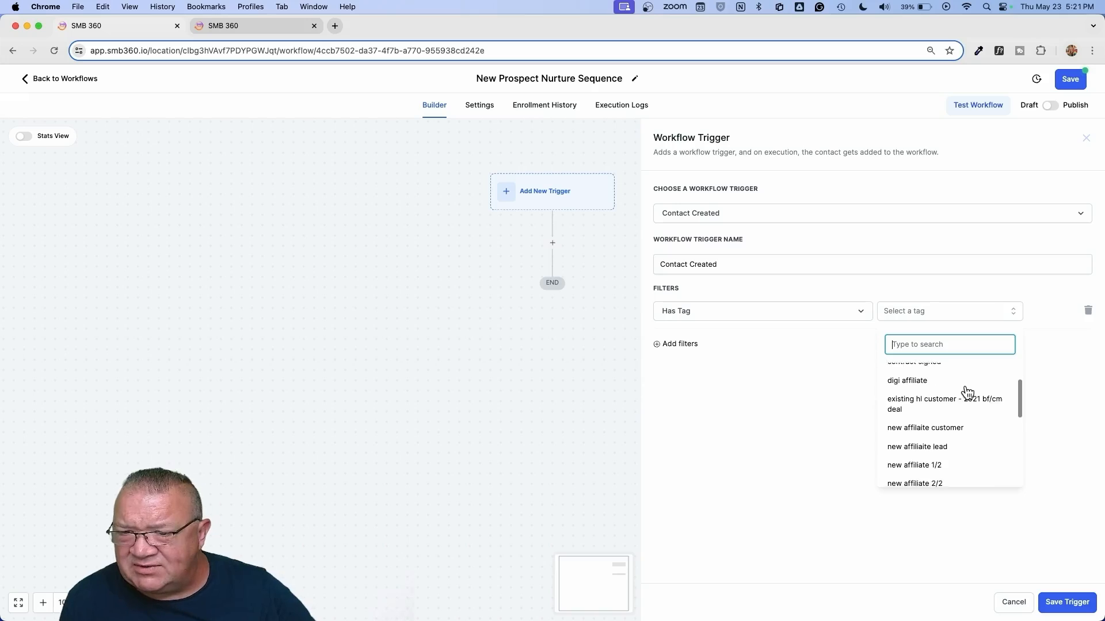
{"action": "scroll", "coordinate": [967, 392], "scroll_direction": "down", "scroll_amount": 1}
{"action": "scroll", "coordinate": [967, 392], "scroll_direction": "up", "scroll_amount": 1}
{"action": "scroll", "coordinate": [966, 393], "scroll_direction": "down", "scroll_amount": 2}
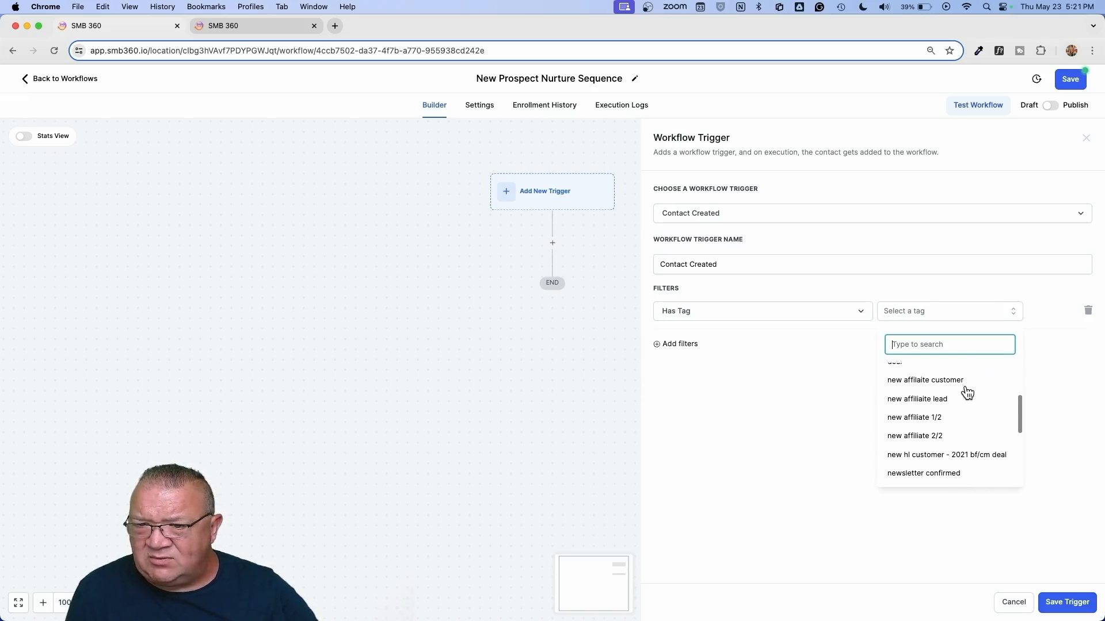
{"action": "scroll", "coordinate": [967, 393], "scroll_direction": "up", "scroll_amount": 1}
{"action": "left_click", "coordinate": [903, 396]}
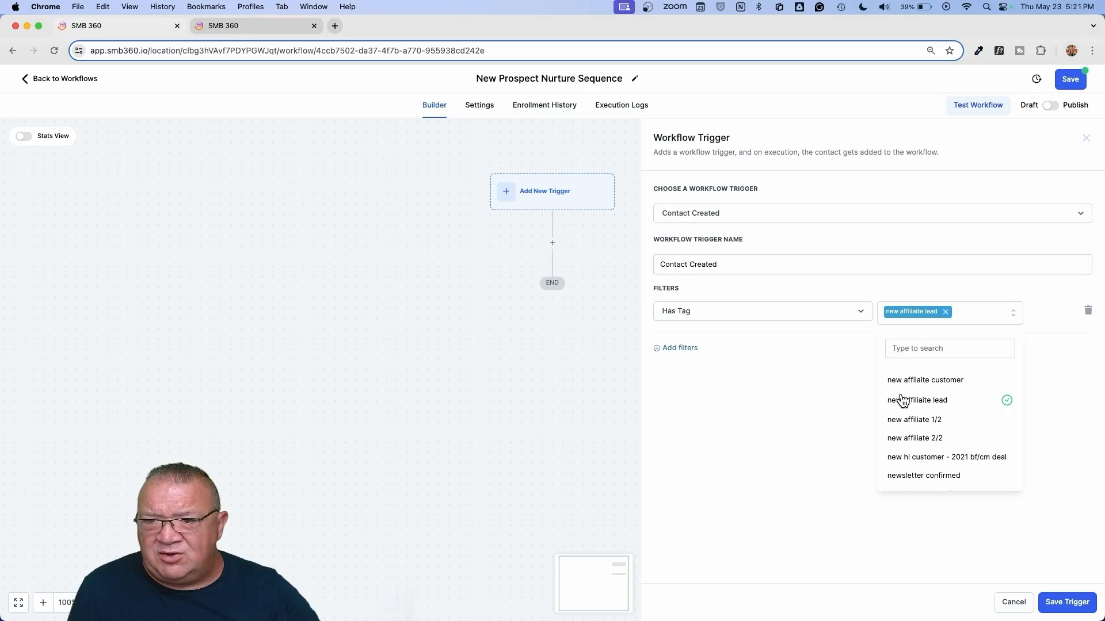
{"action": "left_click", "coordinate": [1048, 357]}
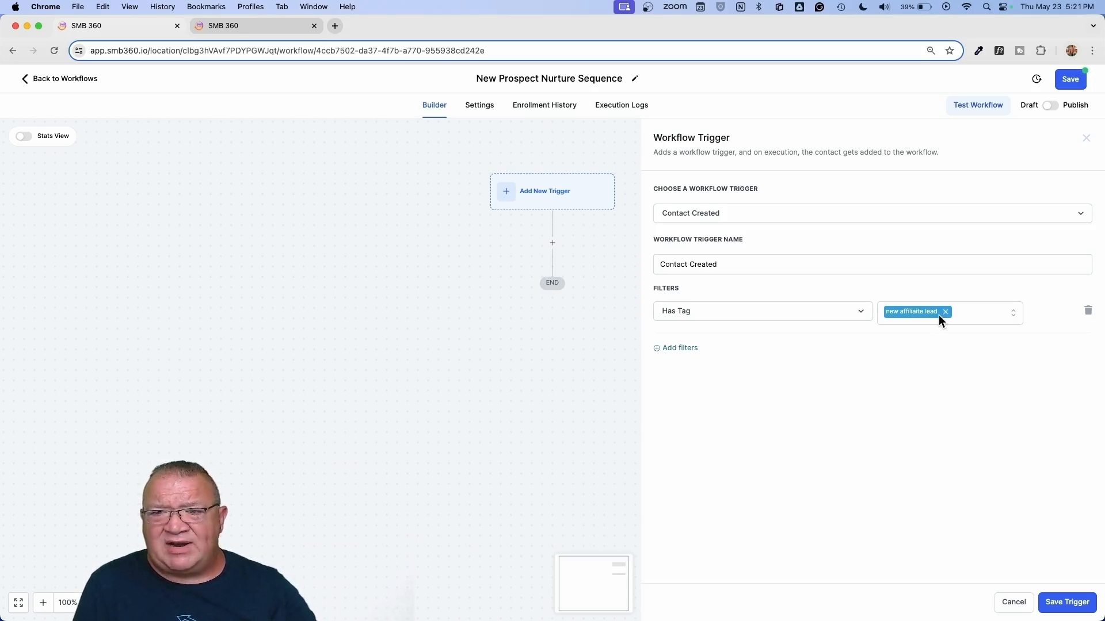
{"action": "left_click", "coordinate": [1065, 602]}
Step: Rename the trigger as "Contact Created - New Affiliate Tag" and save it
{"action": "left_click", "coordinate": [472, 198]}
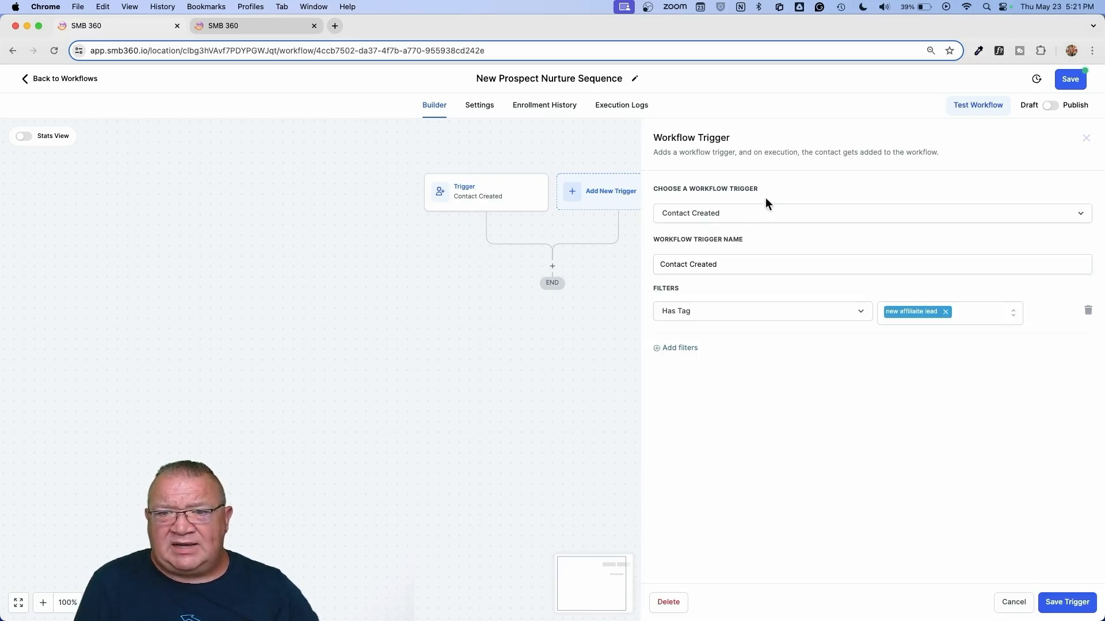
{"action": "left_click", "coordinate": [745, 261]}
{"action": "type", "text": "- "}
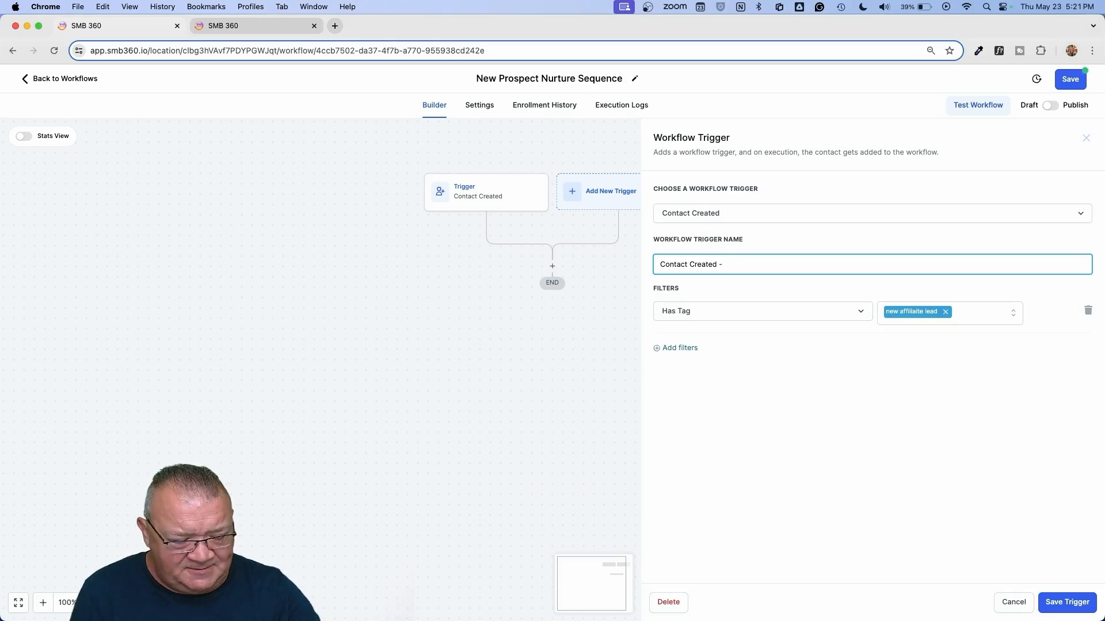
{"action": "type", "text": "New Affiliate Tag"}
{"action": "left_click", "coordinate": [1066, 601]}
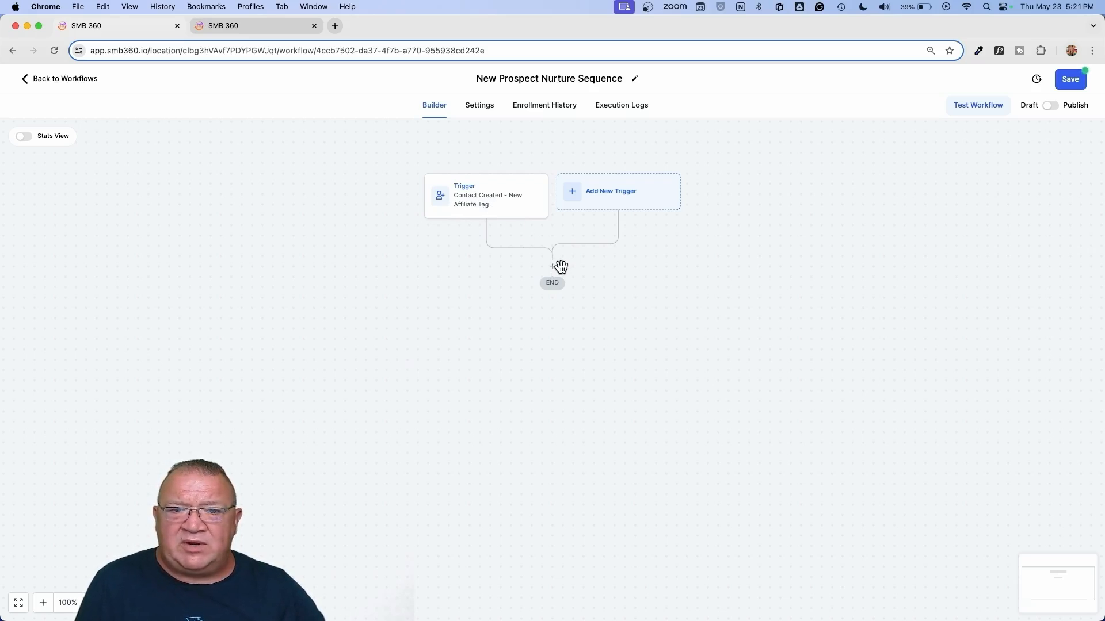
{"action": "left_click", "coordinate": [552, 266]}
{"action": "type", "text": "email"}
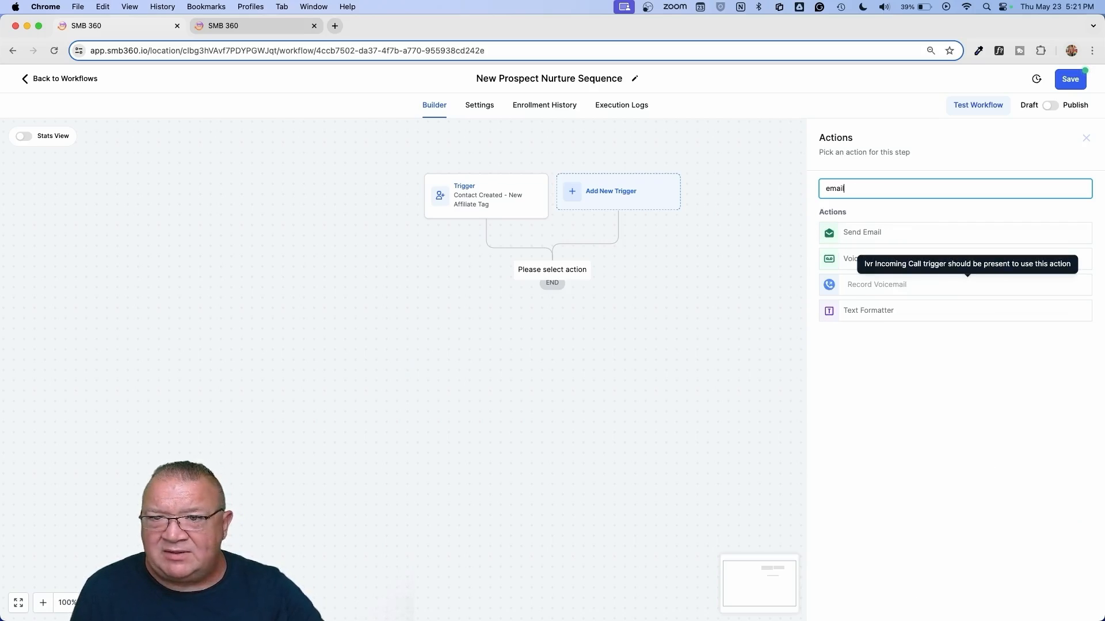
{"action": "left_click", "coordinate": [859, 234]}
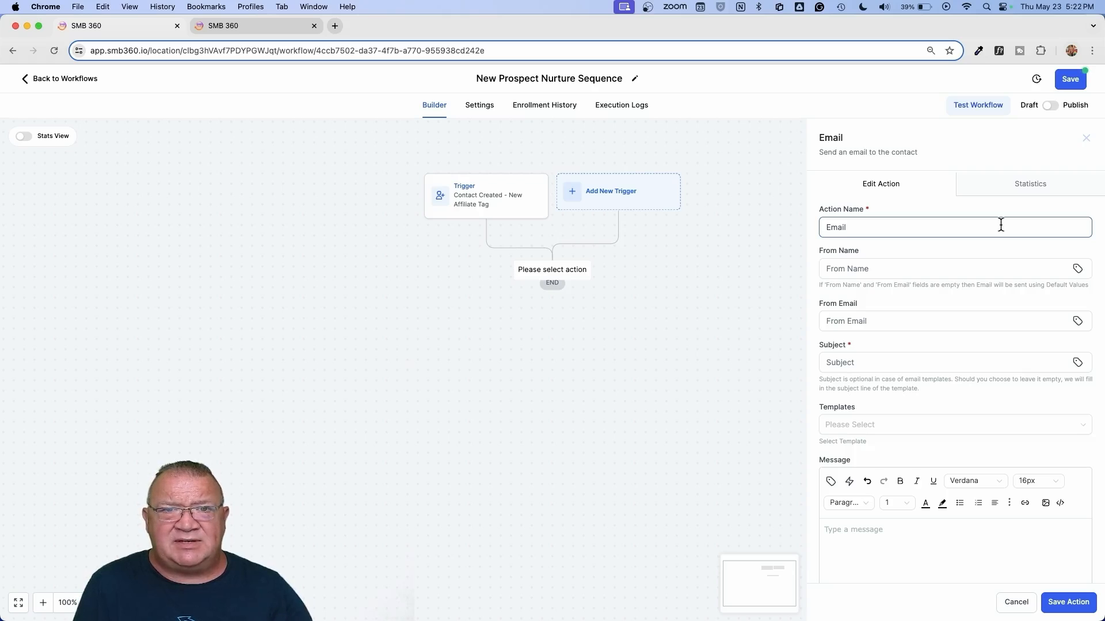
{"action": "scroll", "coordinate": [1000, 225], "scroll_direction": "up", "scroll_amount": 5}
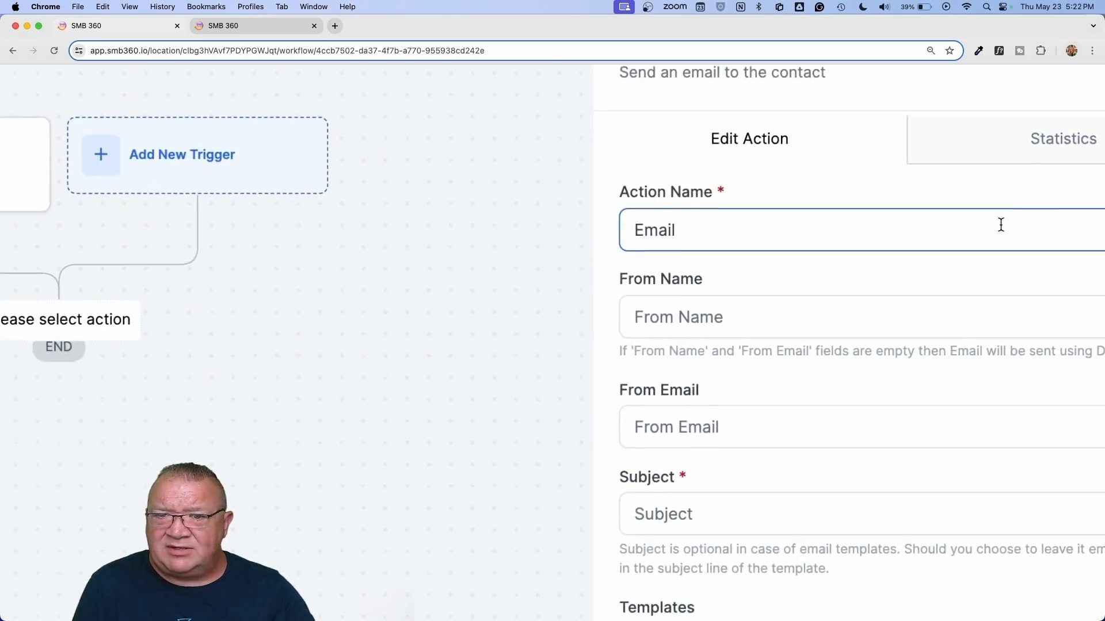
{"action": "scroll", "coordinate": [1000, 225], "scroll_direction": "down", "scroll_amount": 1}
{"action": "scroll", "coordinate": [1006, 227], "scroll_direction": "right", "scroll_amount": 2}
{"action": "left_click", "coordinate": [699, 229]}
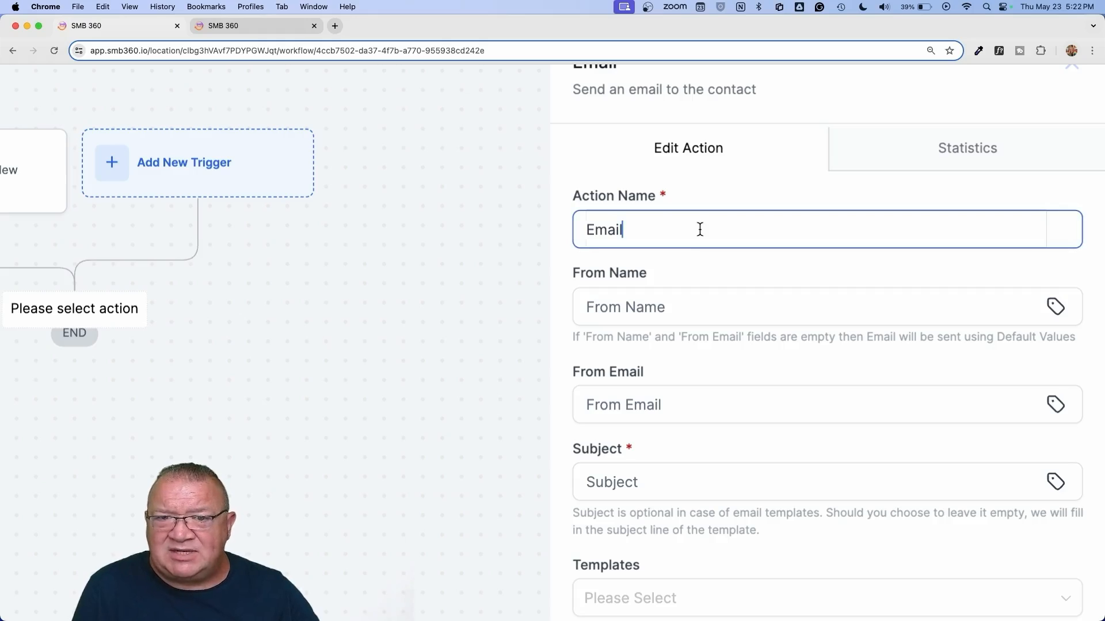
{"action": "type", "text": "- Intr"}
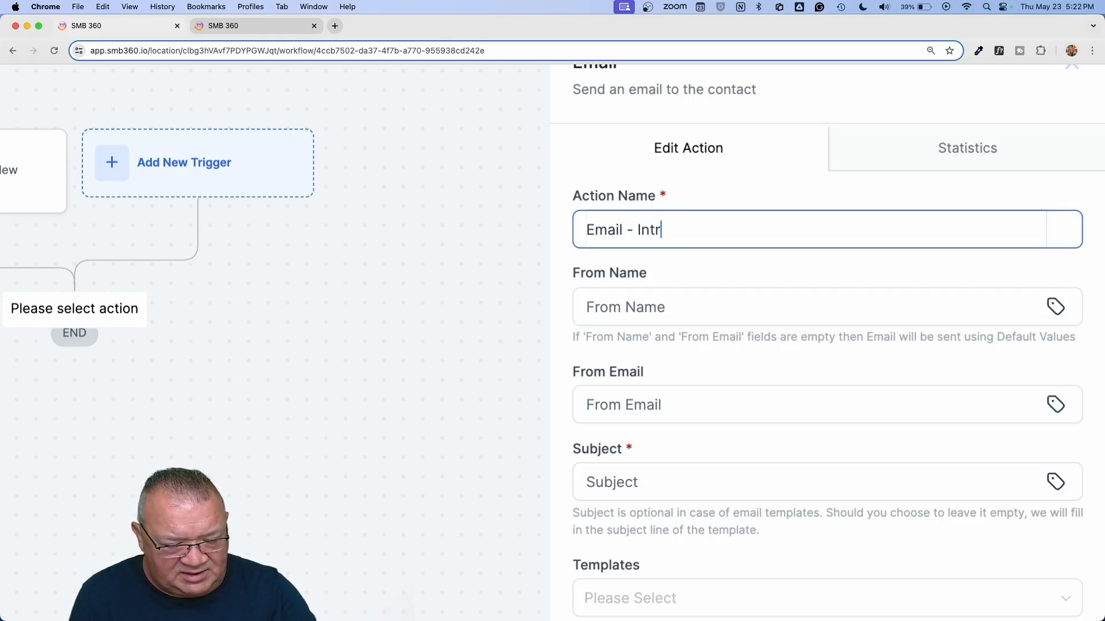
{"action": "type", "text": "oduction"}
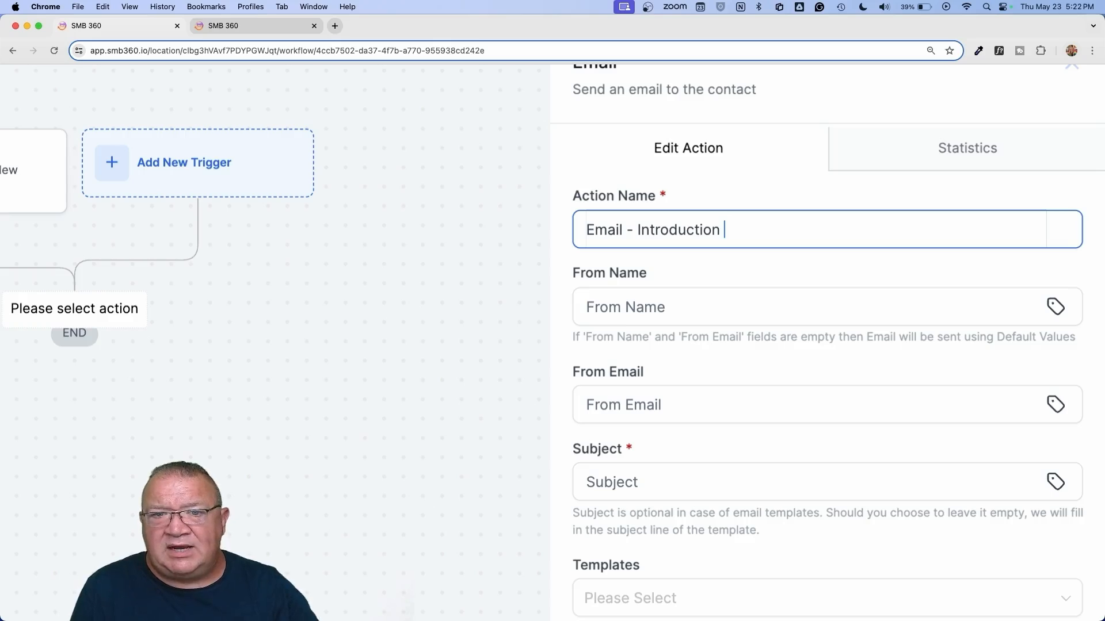
{"action": "left_click", "coordinate": [627, 231]}
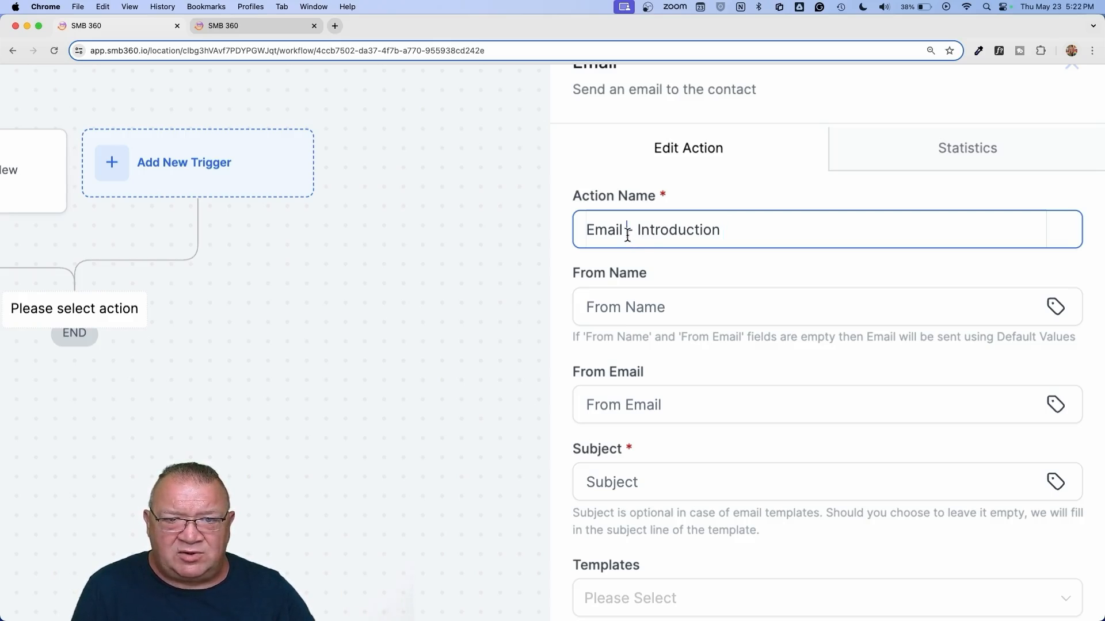
{"action": "type", "text": "#1"}
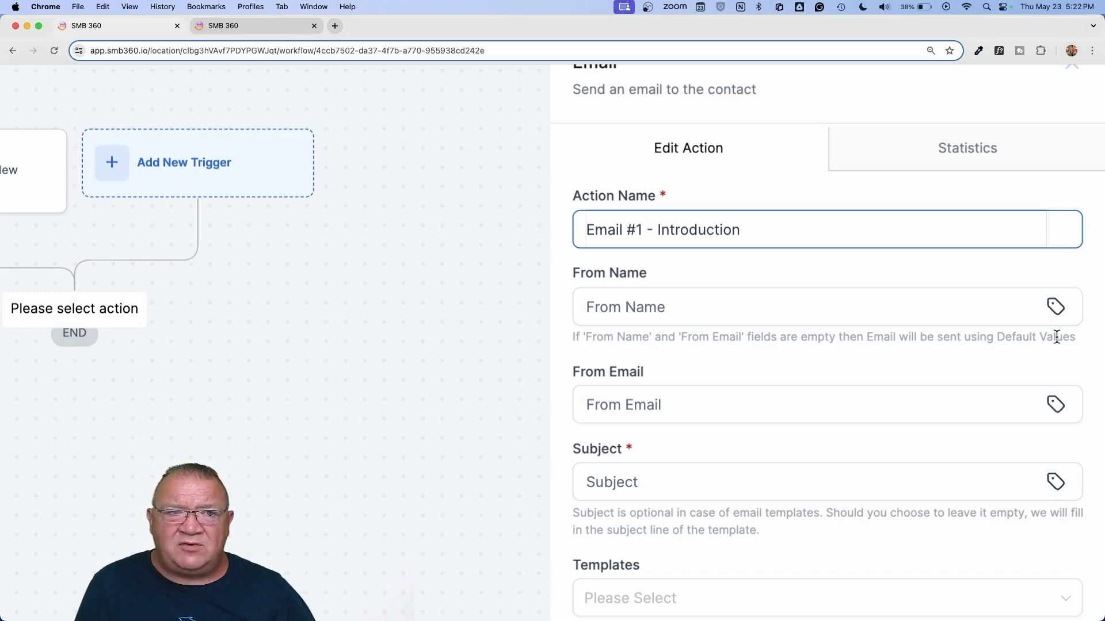
{"action": "scroll", "coordinate": [1057, 337], "scroll_direction": "down", "scroll_amount": 5}
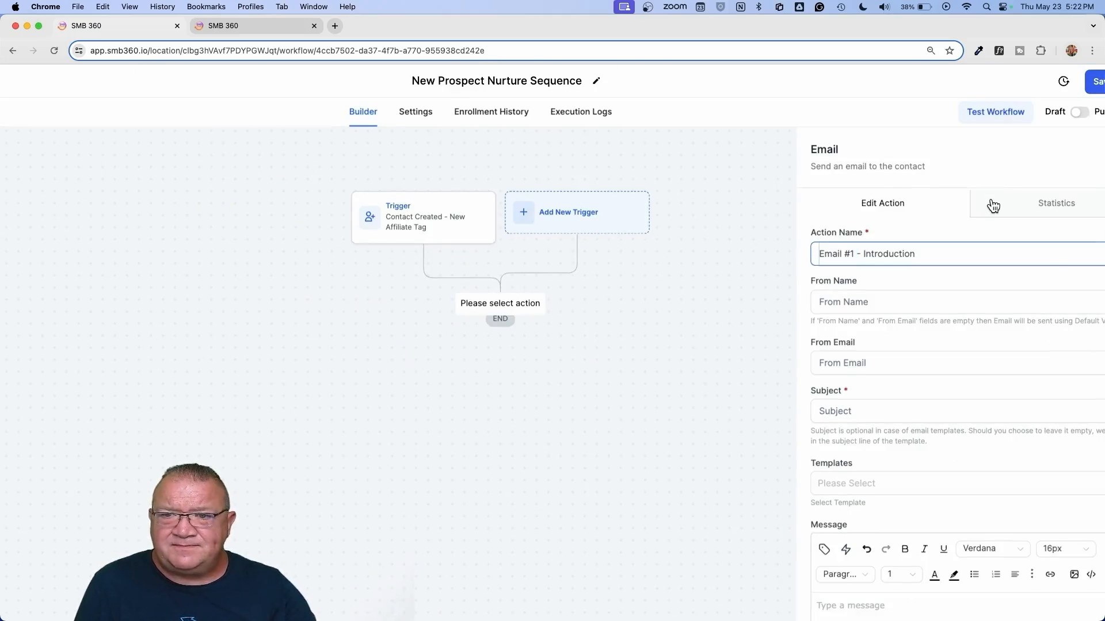
{"action": "scroll", "coordinate": [994, 204], "scroll_direction": "right", "scroll_amount": 1}
{"action": "left_click", "coordinate": [1086, 154]}
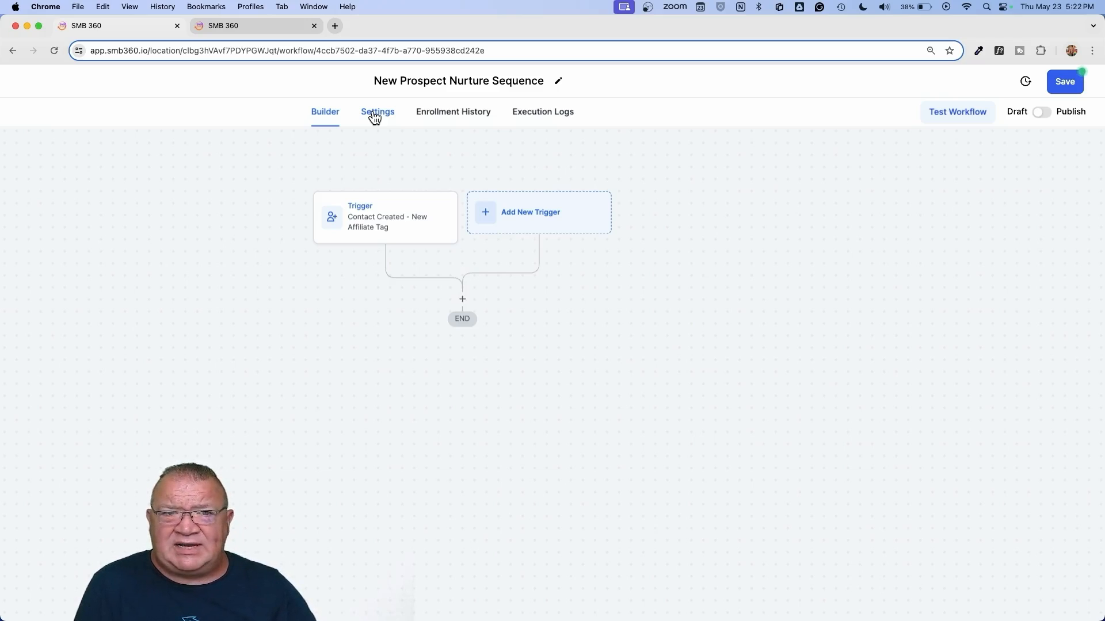
Step: In the workflow settings, allow contact re-entry and set the default From Name to the account's Name value, {{location.name}}
{"action": "left_click", "coordinate": [375, 115]}
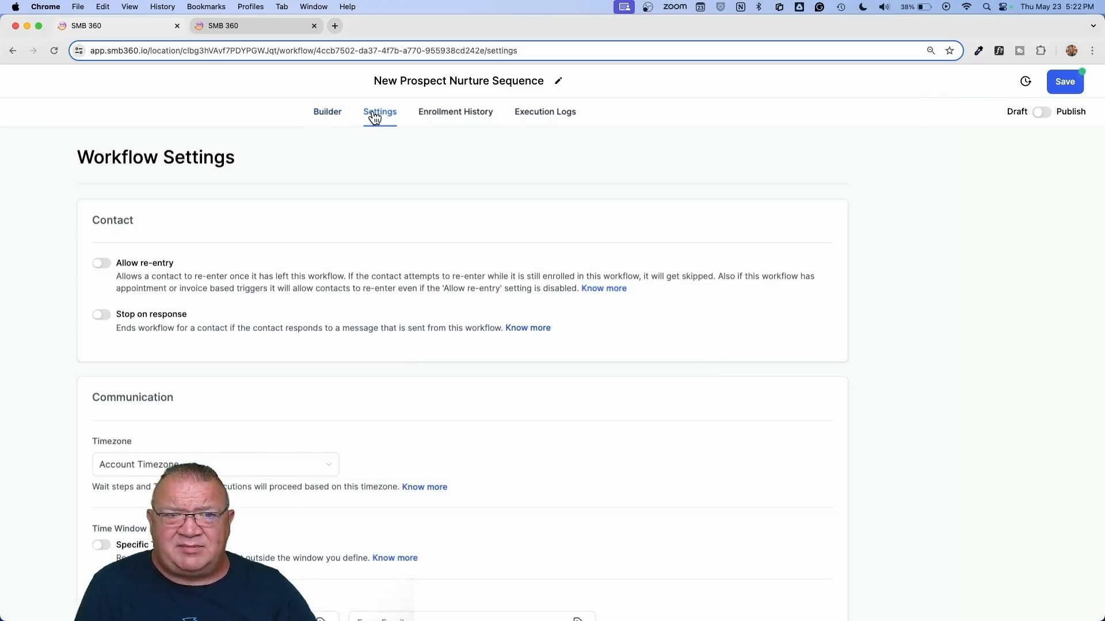
{"action": "left_click", "coordinate": [101, 264]}
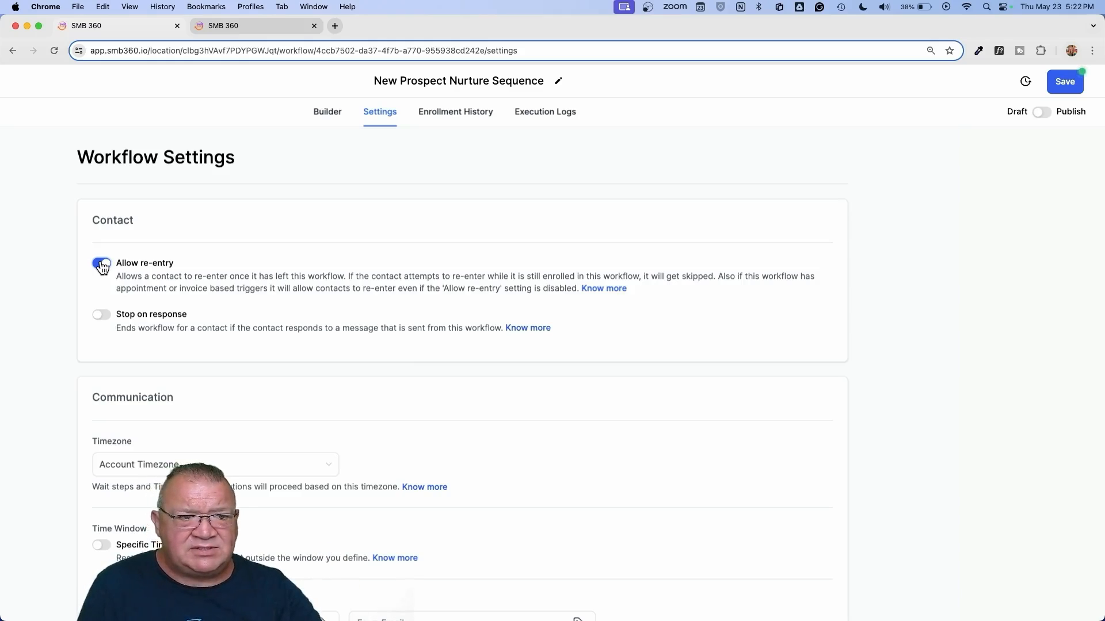
{"action": "scroll", "coordinate": [265, 344], "scroll_direction": "down", "scroll_amount": 3}
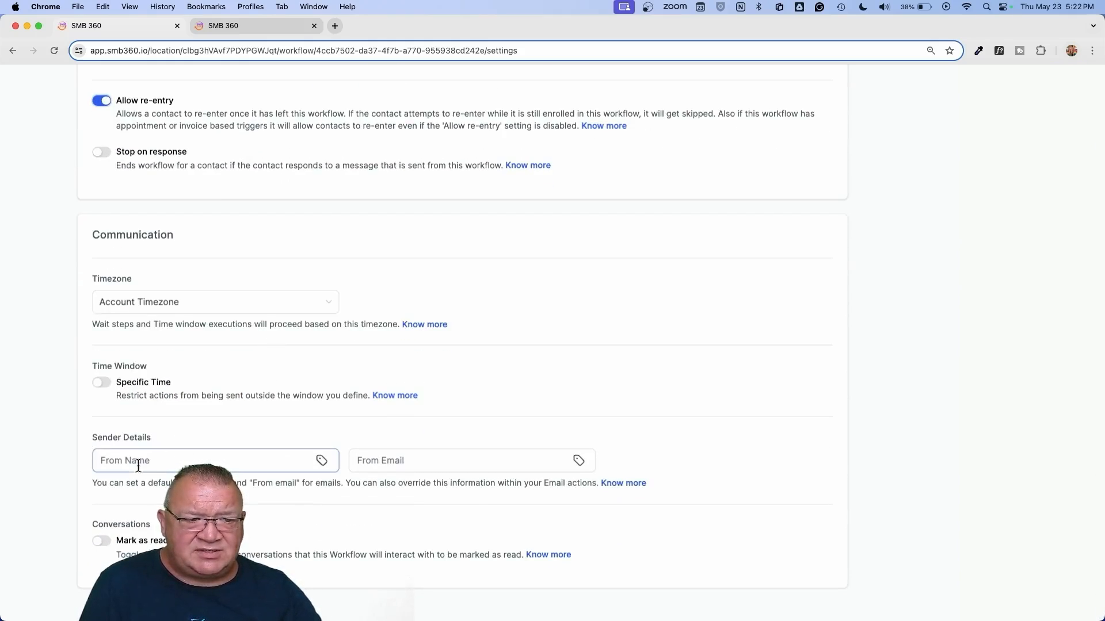
{"action": "left_click", "coordinate": [322, 460]}
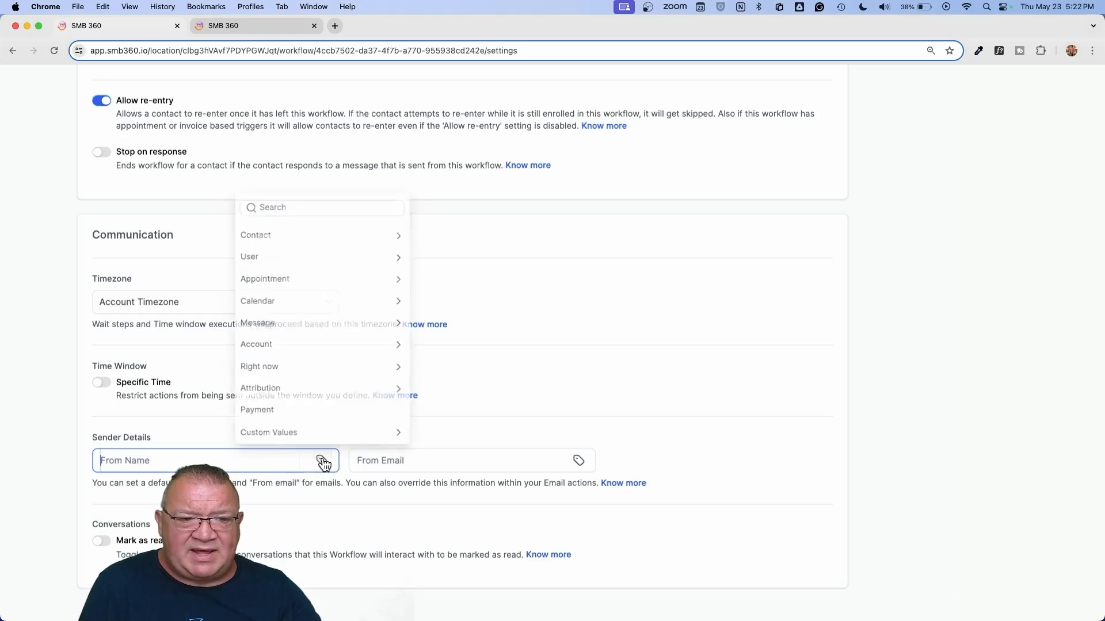
{"action": "left_click", "coordinate": [293, 339]}
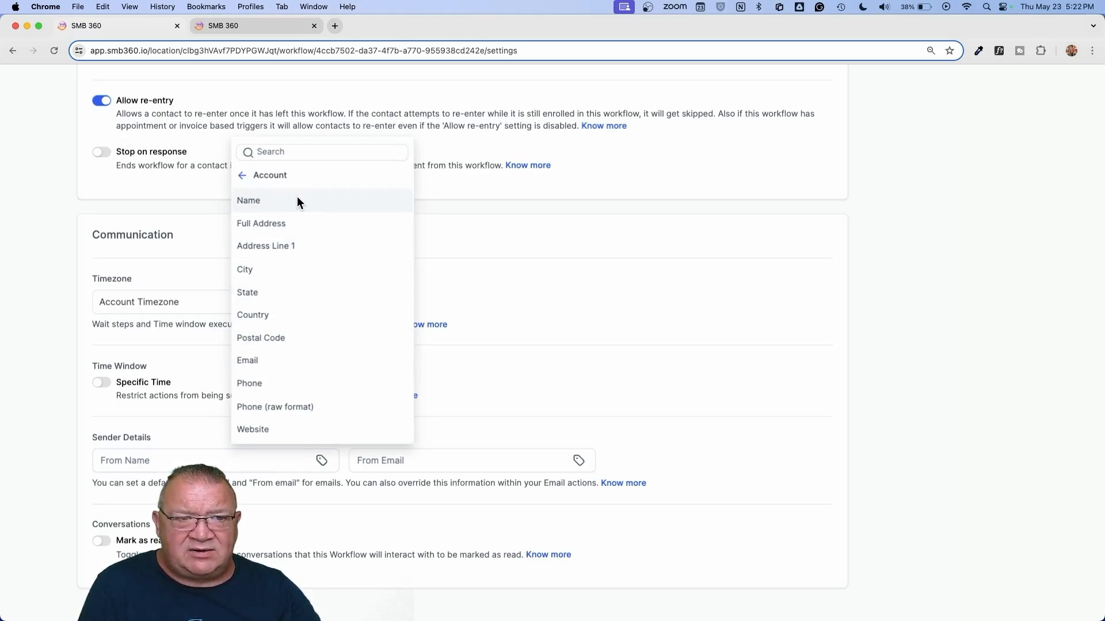
{"action": "left_click", "coordinate": [278, 205]}
Step: Set the default From Email to the account's Email value, {{location.email}}, and return to the workflow builder
{"action": "left_click", "coordinate": [579, 460]}
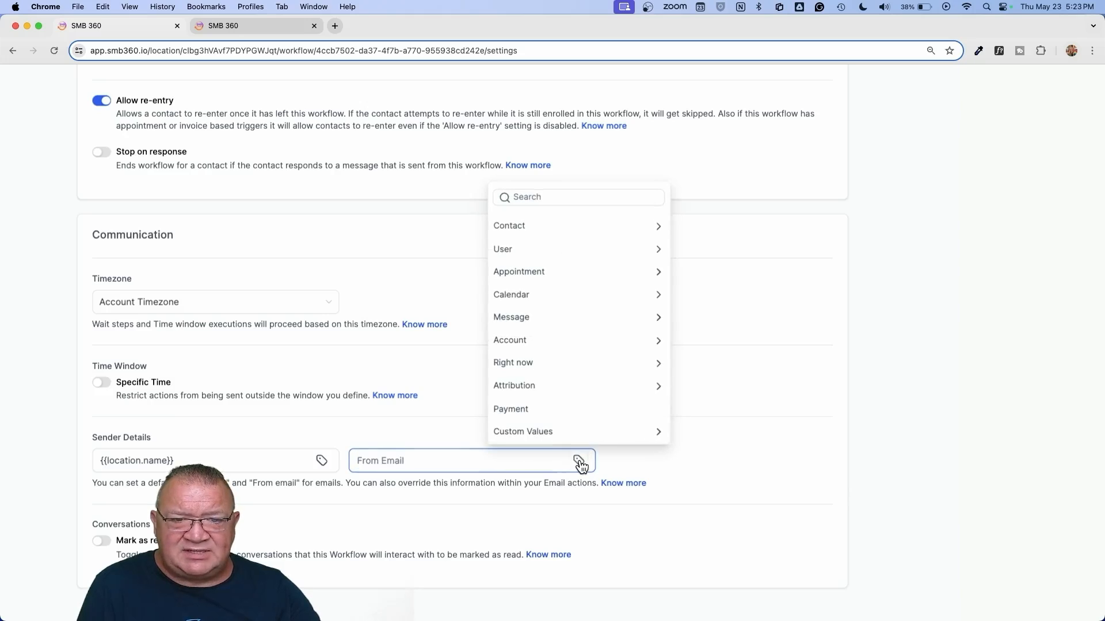
{"action": "left_click", "coordinate": [530, 339]}
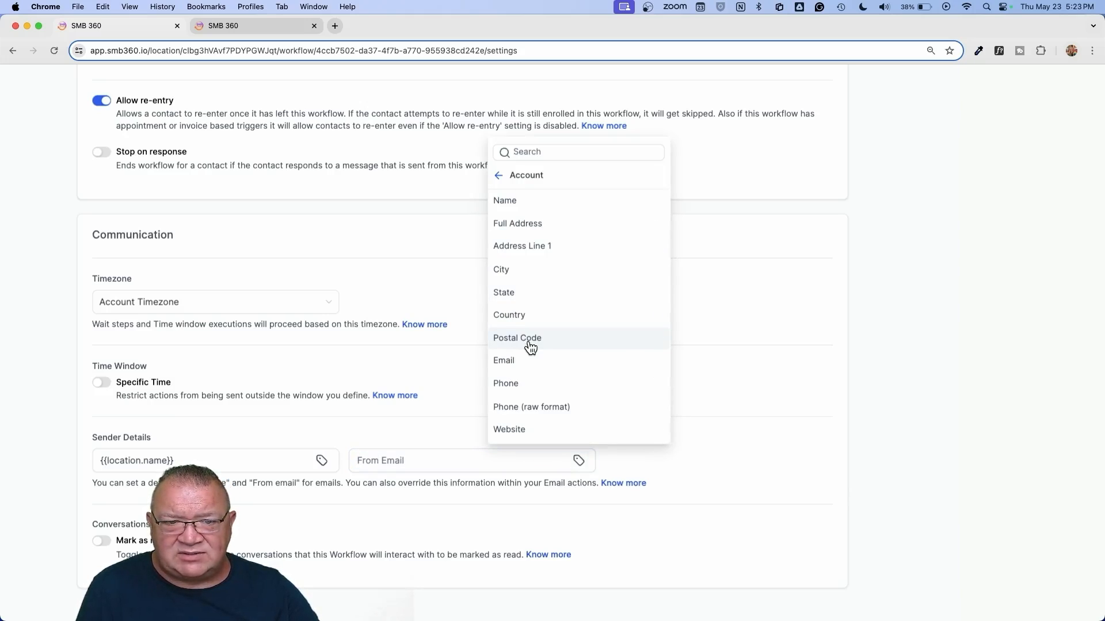
{"action": "scroll", "coordinate": [546, 348], "scroll_direction": "down", "scroll_amount": 1}
{"action": "left_click", "coordinate": [521, 333]}
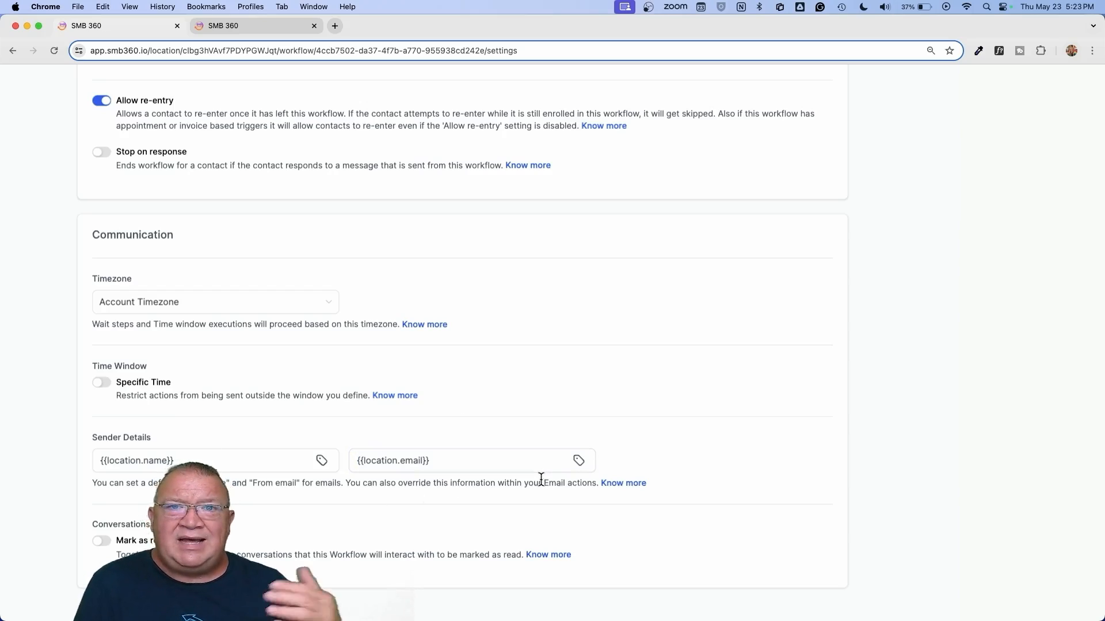
{"action": "scroll", "coordinate": [541, 480], "scroll_direction": "up", "scroll_amount": 3}
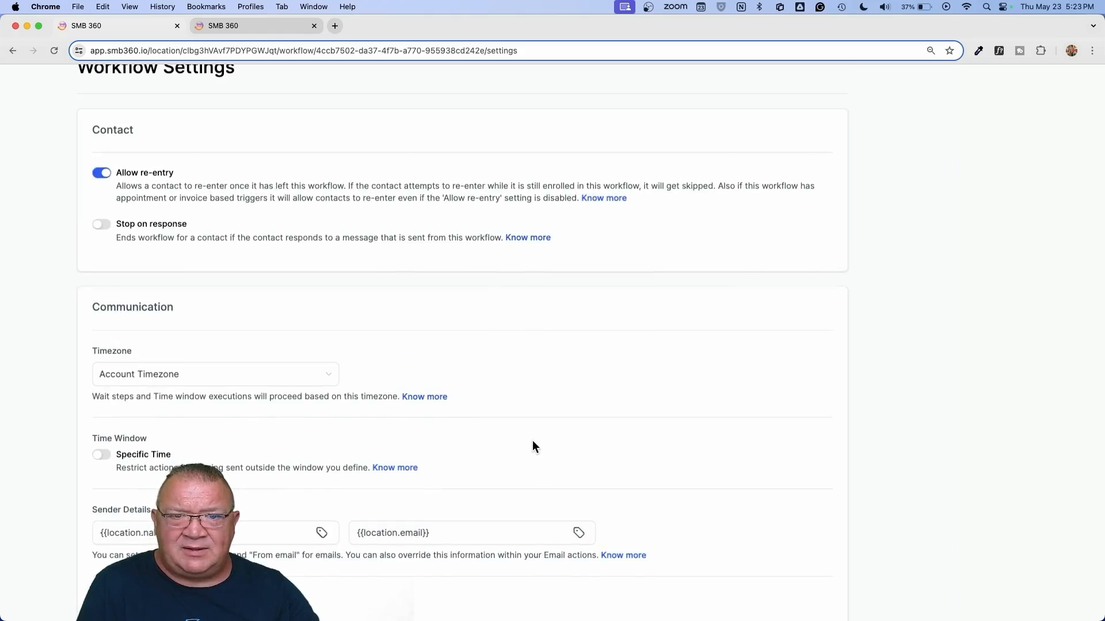
{"action": "scroll", "coordinate": [533, 446], "scroll_direction": "up", "scroll_amount": 2}
{"action": "left_click", "coordinate": [434, 106]}
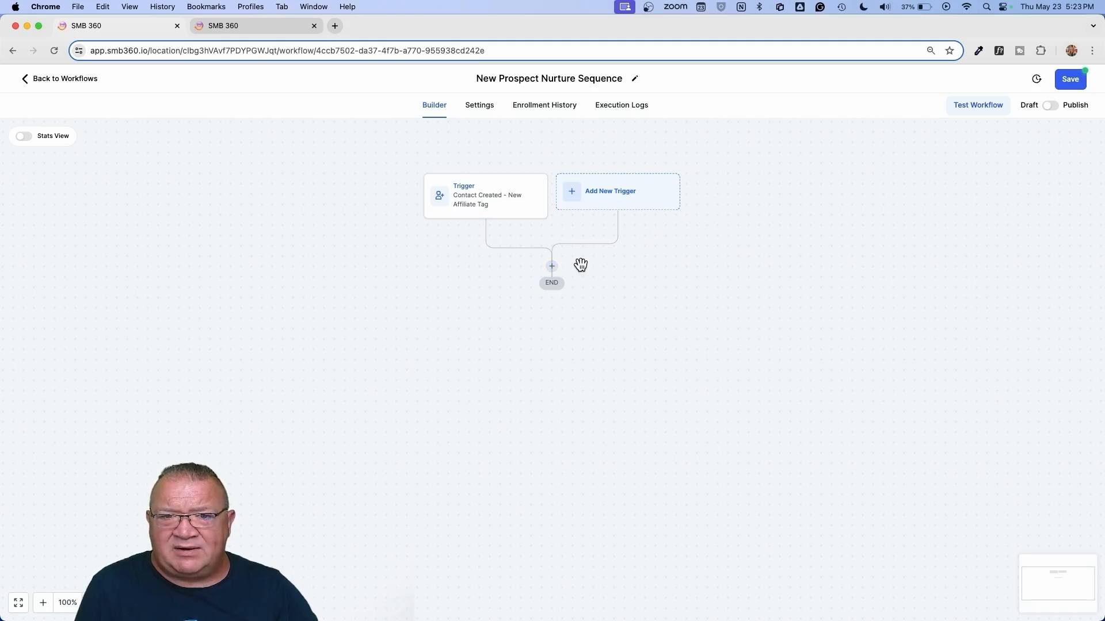
Step: Add a Send Email action below the trigger and name it "Email #1"
{"action": "left_click", "coordinate": [551, 268]}
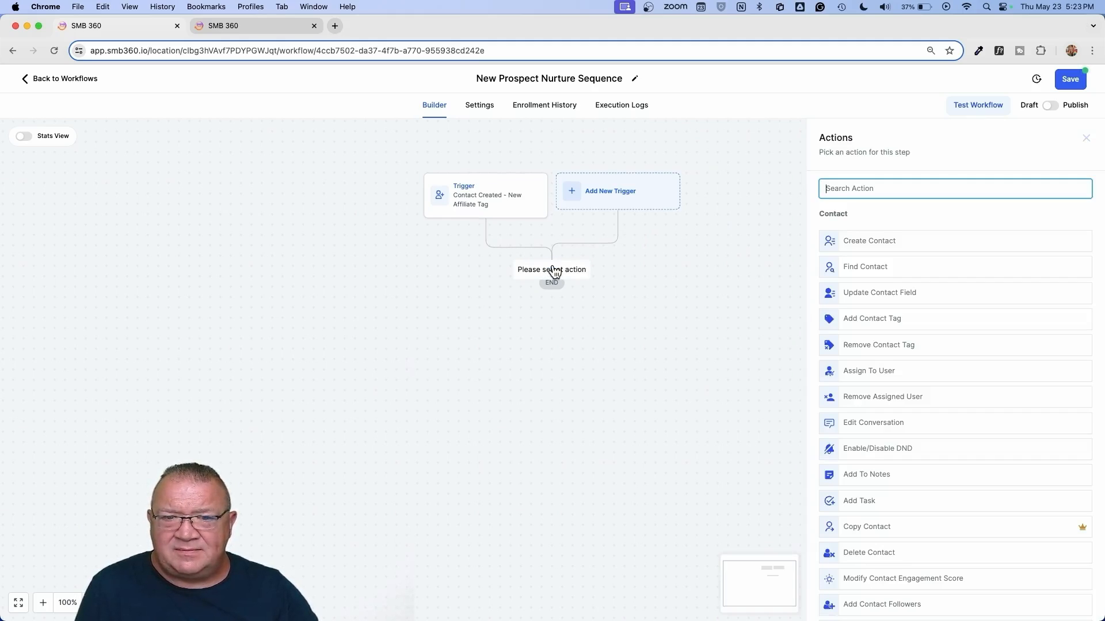
{"action": "type", "text": "email"}
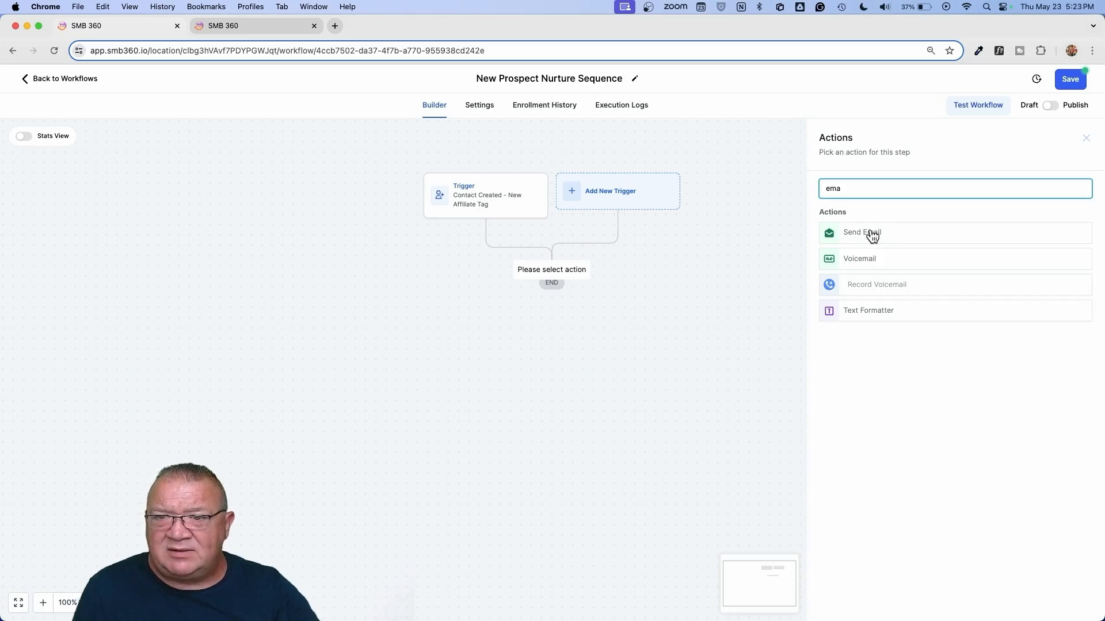
{"action": "left_click", "coordinate": [869, 233]}
{"action": "left_click", "coordinate": [859, 232]}
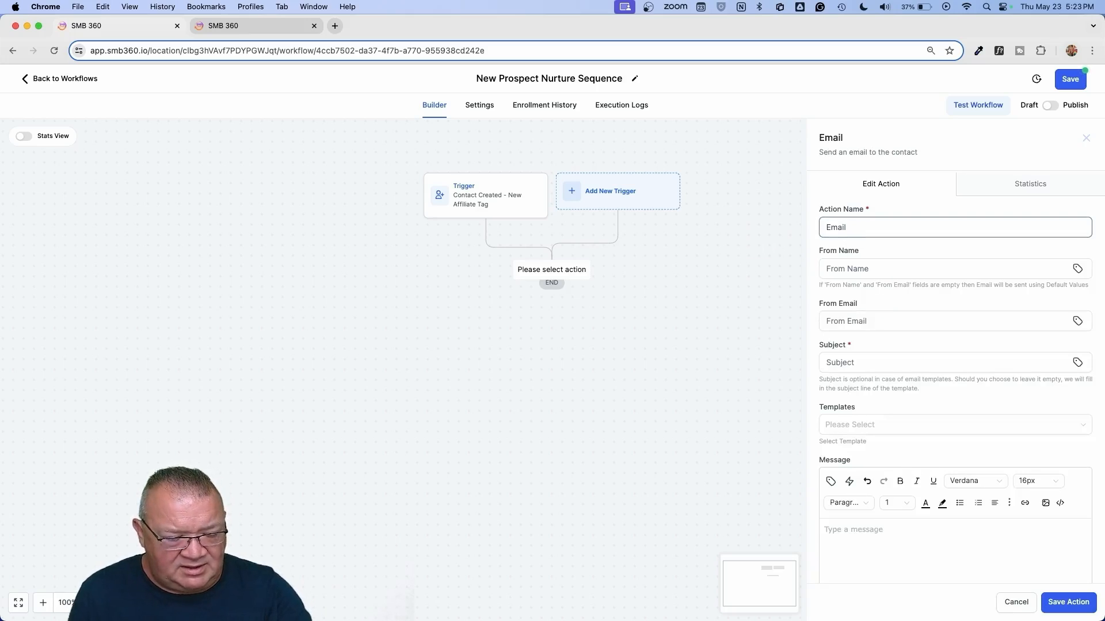
{"action": "type", "text": "#1"}
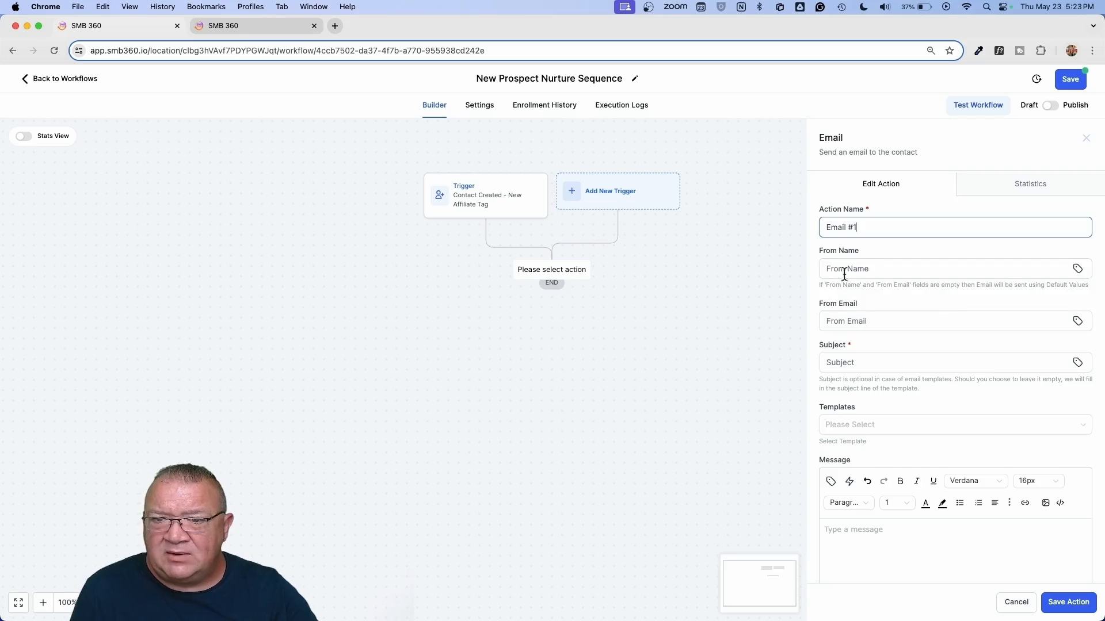
Step: Give Email #1 the subject "test 1" and the message "test", without a template, and save the action
{"action": "left_click", "coordinate": [863, 366]}
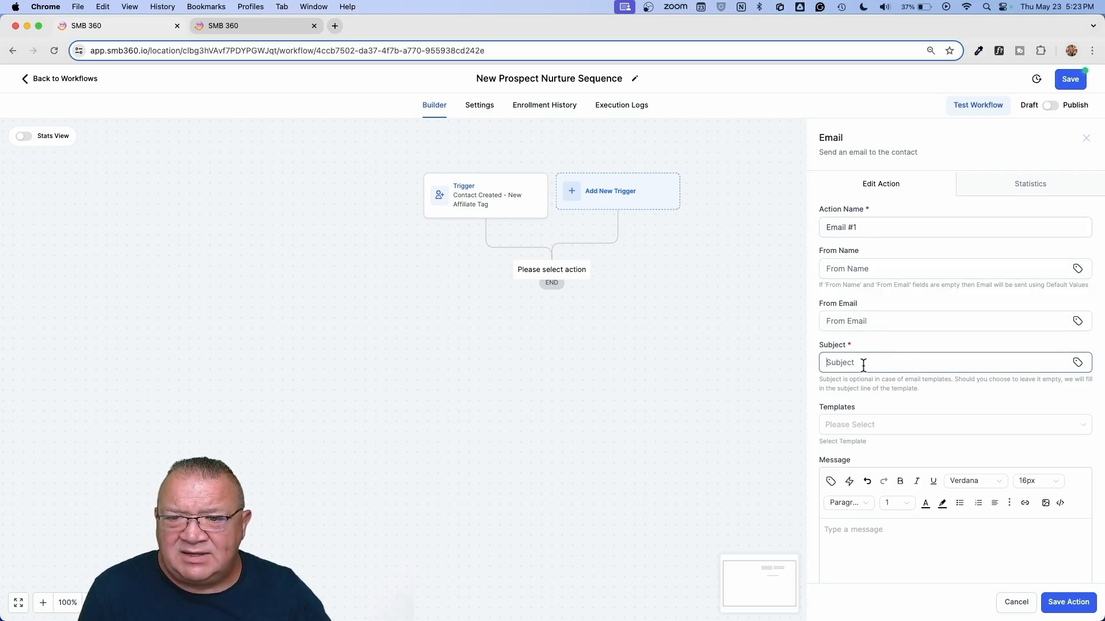
{"action": "type", "text": "test 1"}
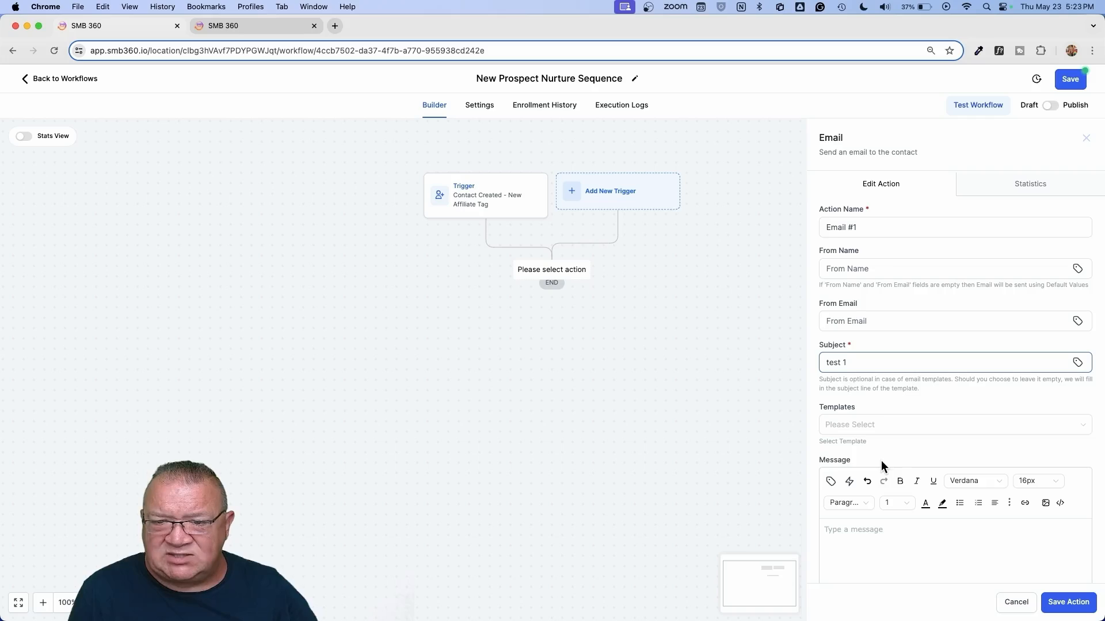
{"action": "left_click", "coordinate": [863, 541]}
{"action": "left_click", "coordinate": [860, 431]}
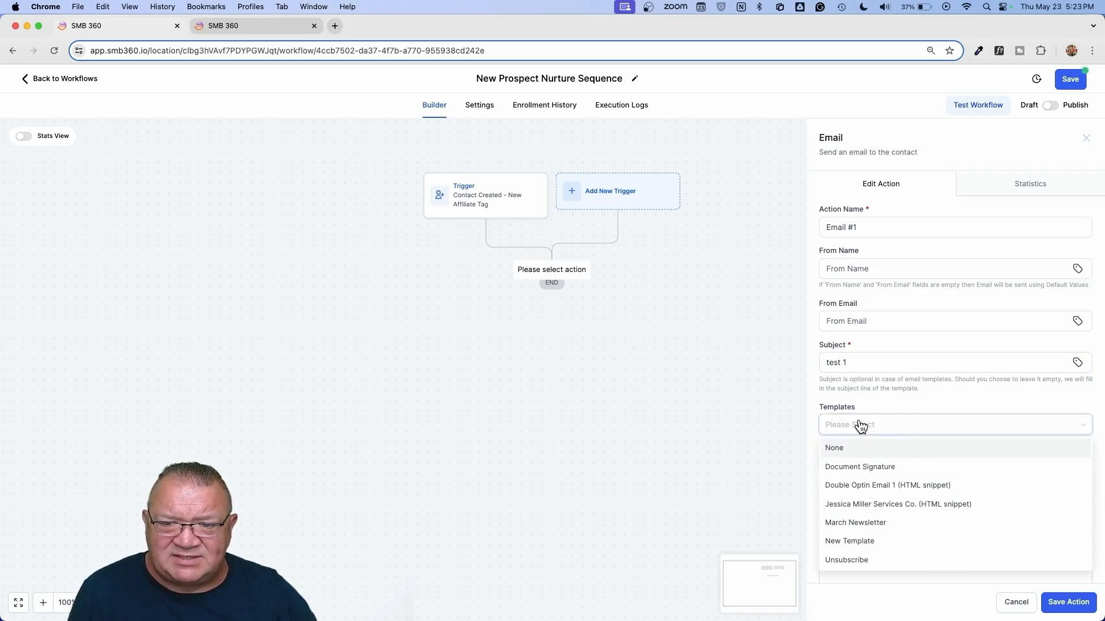
{"action": "left_click", "coordinate": [900, 402]}
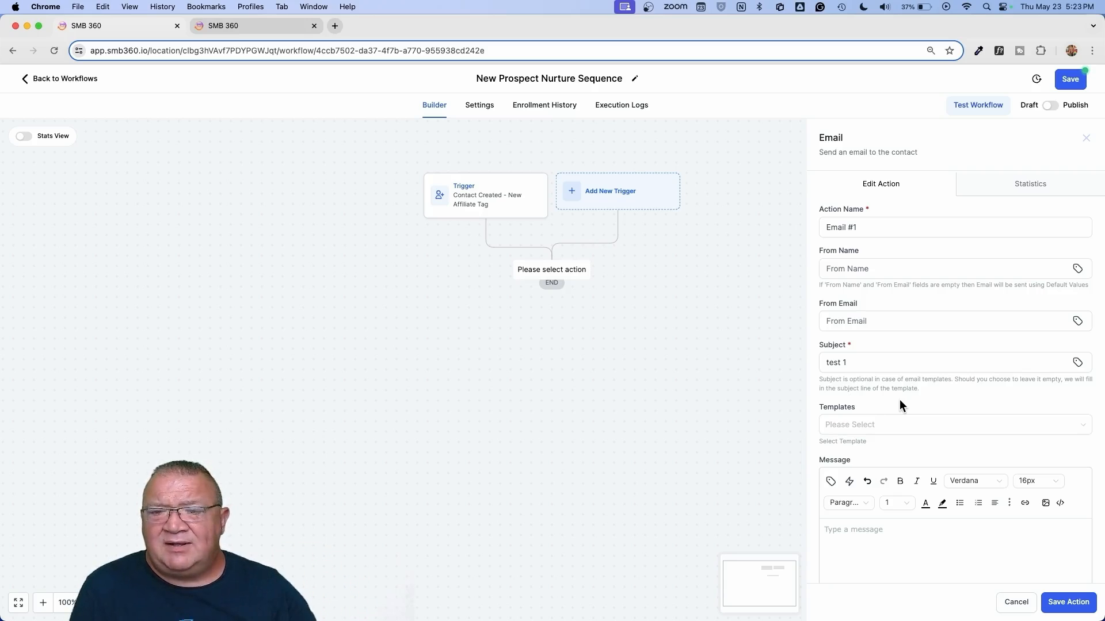
{"action": "scroll", "coordinate": [899, 399], "scroll_direction": "down", "scroll_amount": 3}
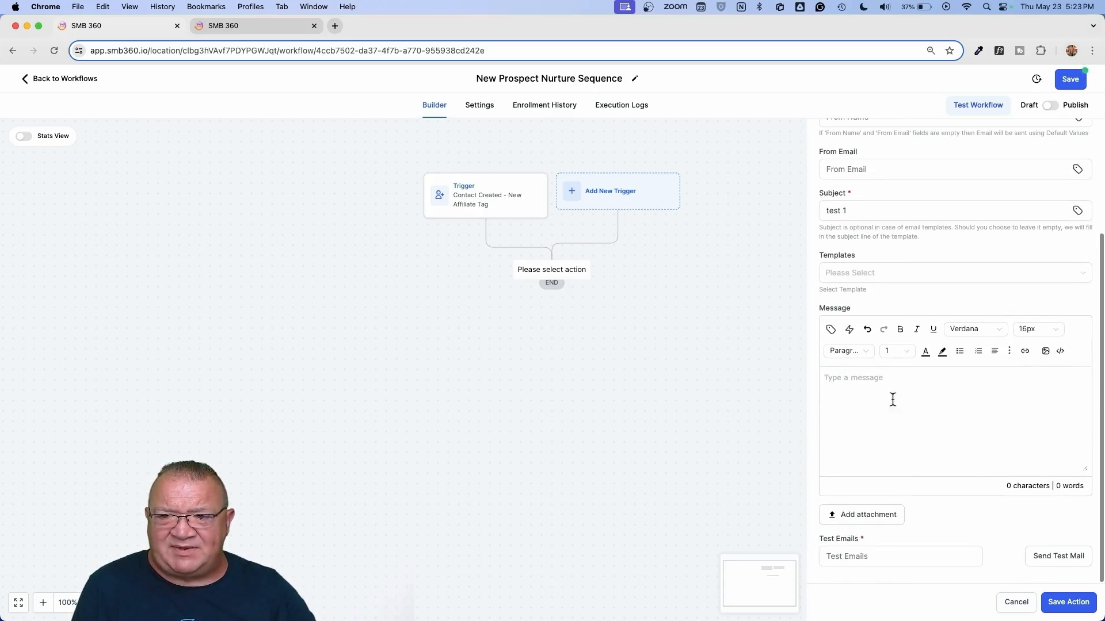
{"action": "left_click", "coordinate": [875, 395]}
{"action": "type", "text": "test"}
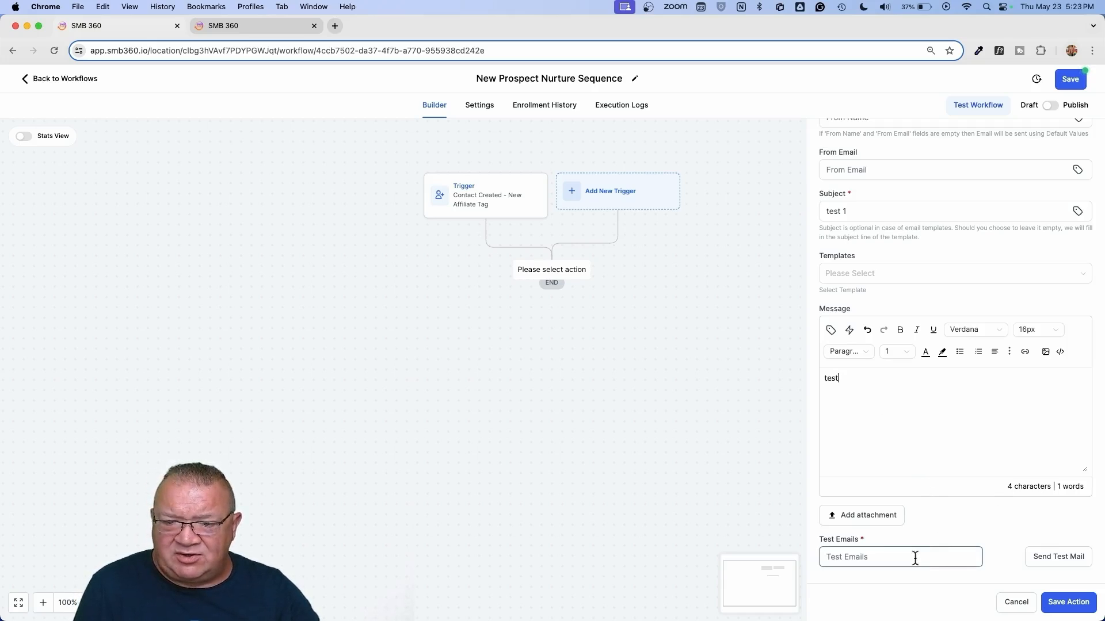
{"action": "left_click", "coordinate": [1067, 602]}
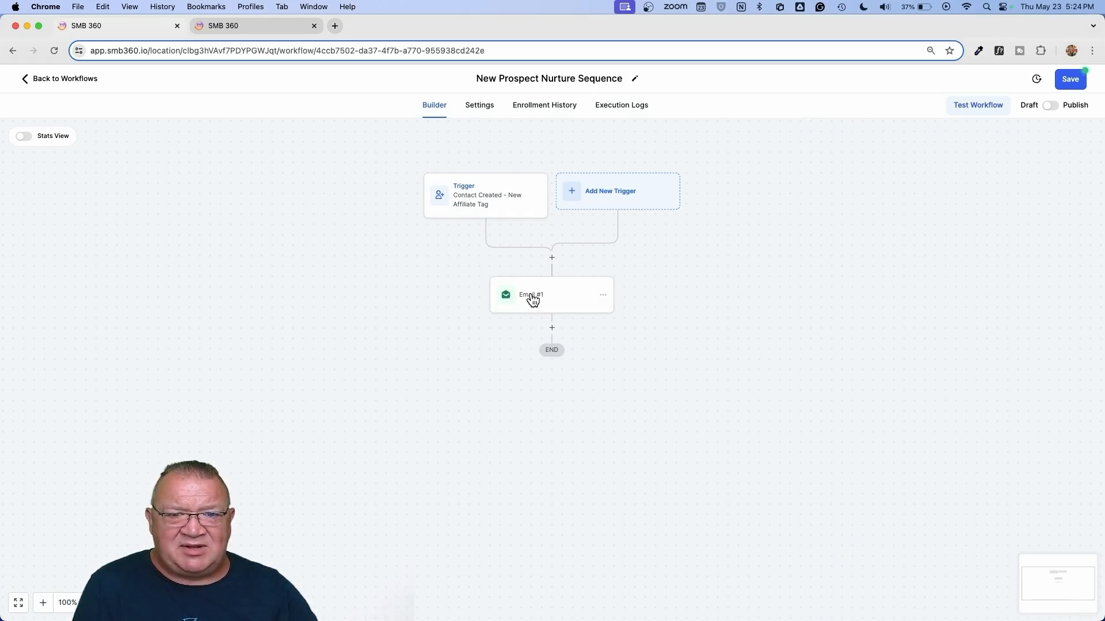
Step: Add a Wait action after Email #1 with a time delay of 4 hours and save it
{"action": "left_click", "coordinate": [552, 329]}
{"action": "type", "text": "wait"}
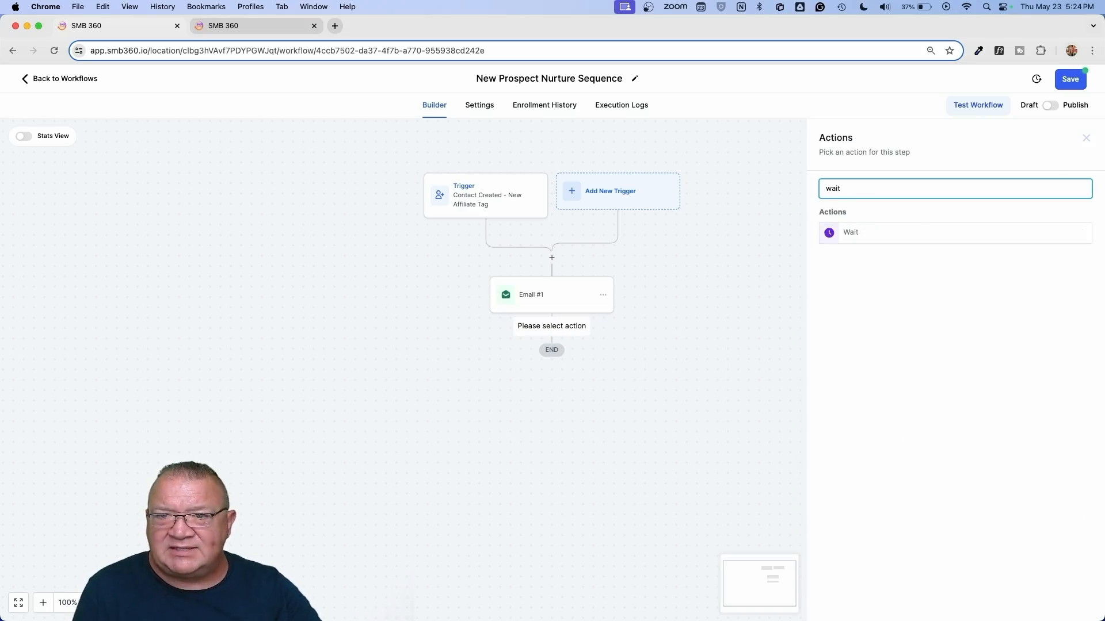
{"action": "left_click", "coordinate": [845, 239]}
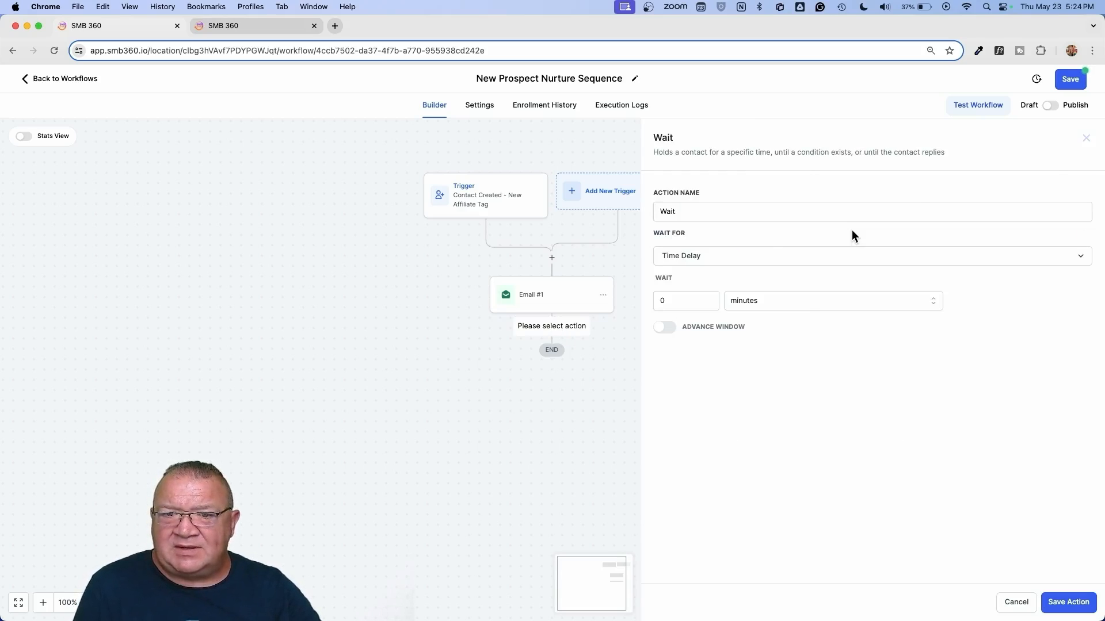
{"action": "left_click", "coordinate": [727, 260]}
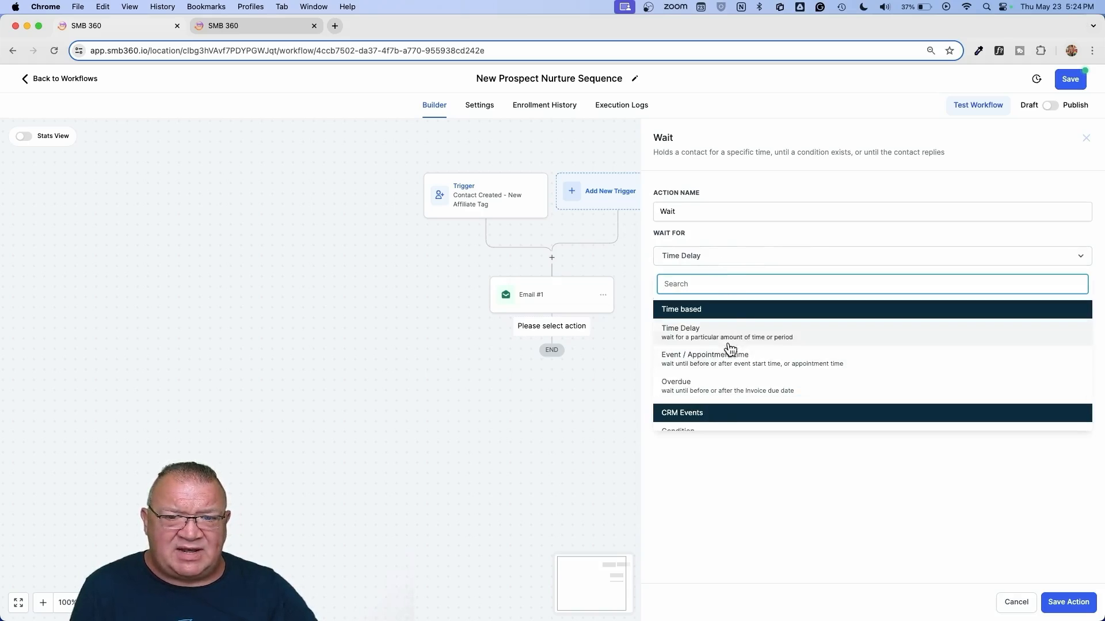
{"action": "left_click", "coordinate": [710, 233]}
{"action": "left_click", "coordinate": [670, 295]}
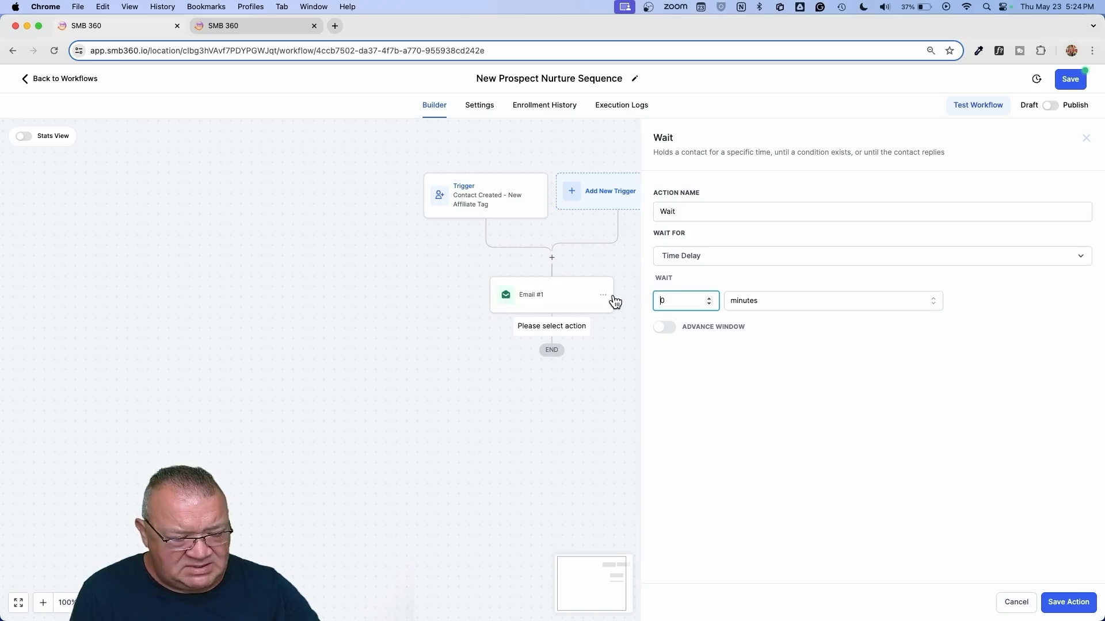
{"action": "type", "text": "40"}
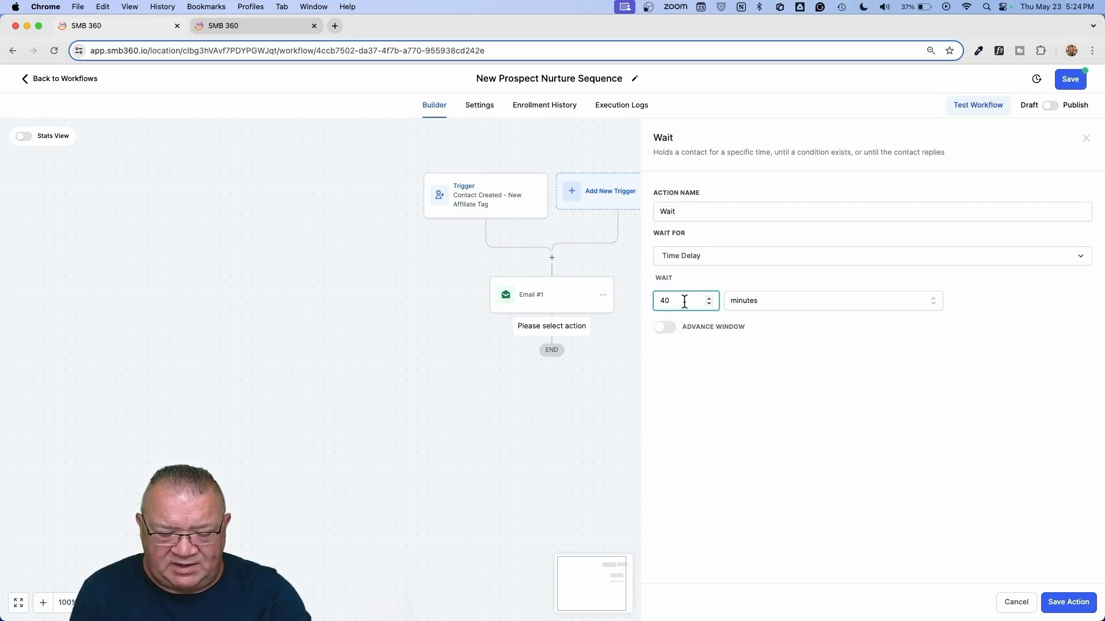
{"action": "key", "text": "Delete"}
{"action": "left_click", "coordinate": [772, 302]}
{"action": "left_click", "coordinate": [753, 343]}
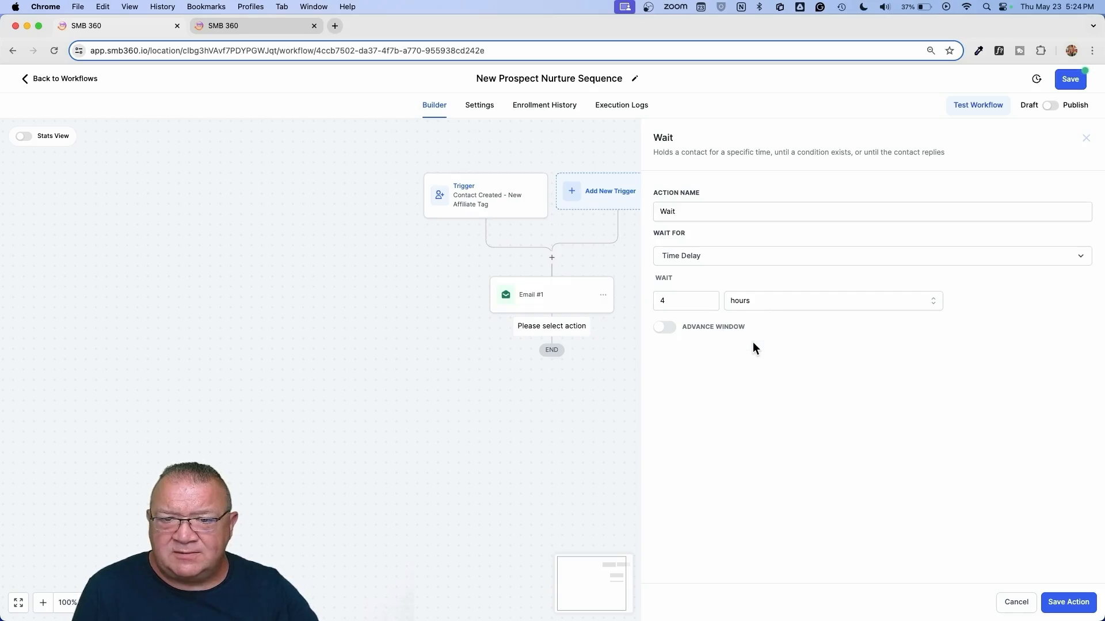
{"action": "left_click", "coordinate": [1067, 602]}
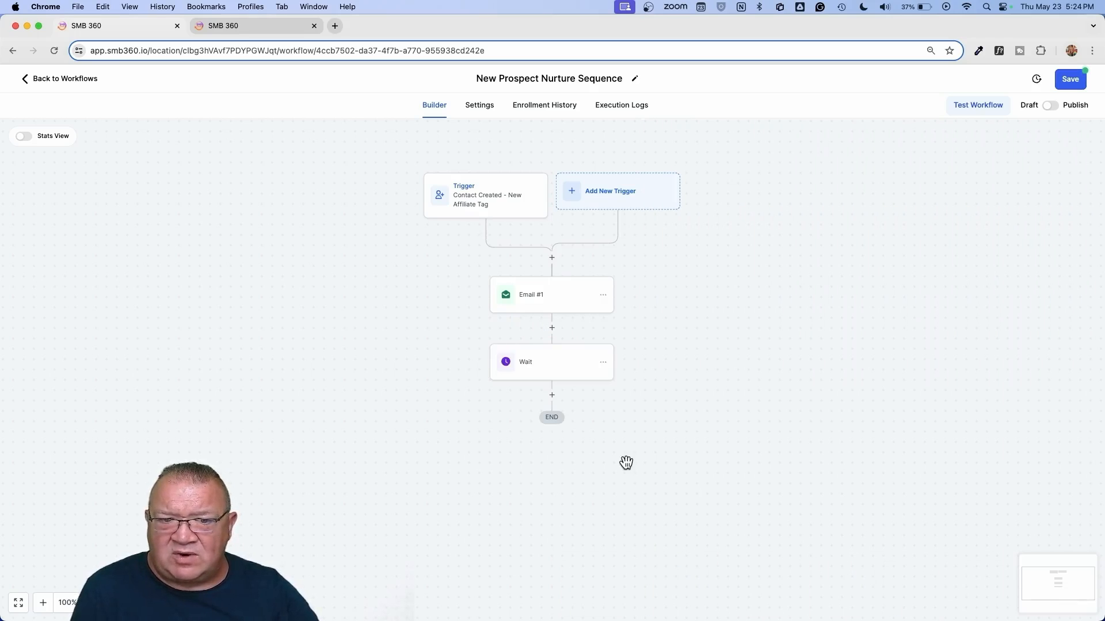
Step: Add a Send SMS action after the wait with the message "Hey just wanted to say hi." and save it
{"action": "left_click", "coordinate": [552, 395]}
{"action": "type", "text": "sms"}
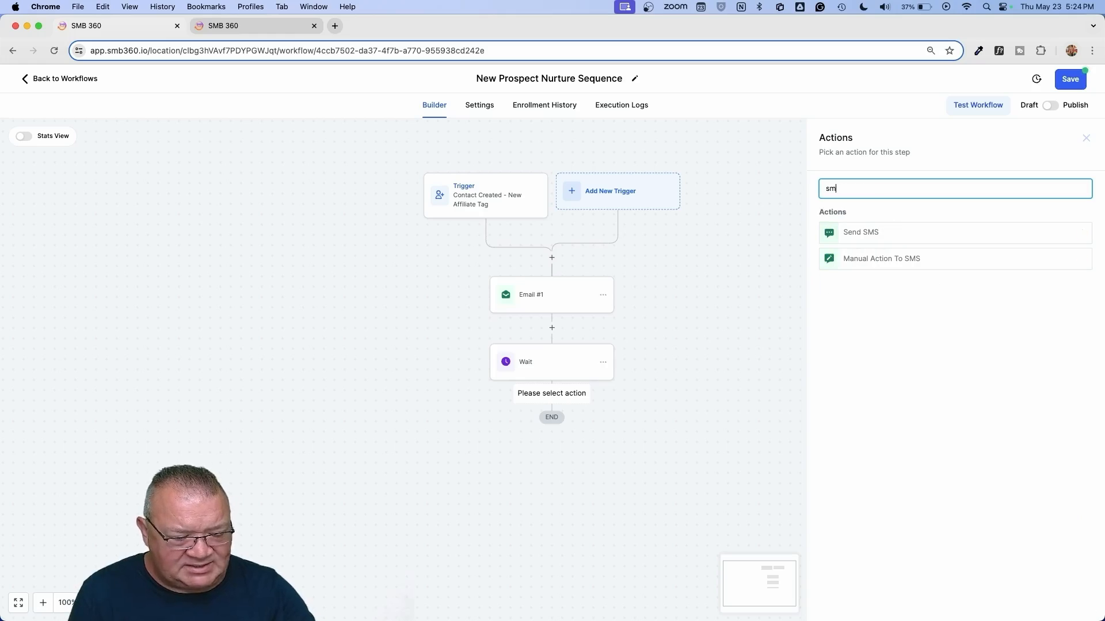
{"action": "left_click", "coordinate": [863, 233]}
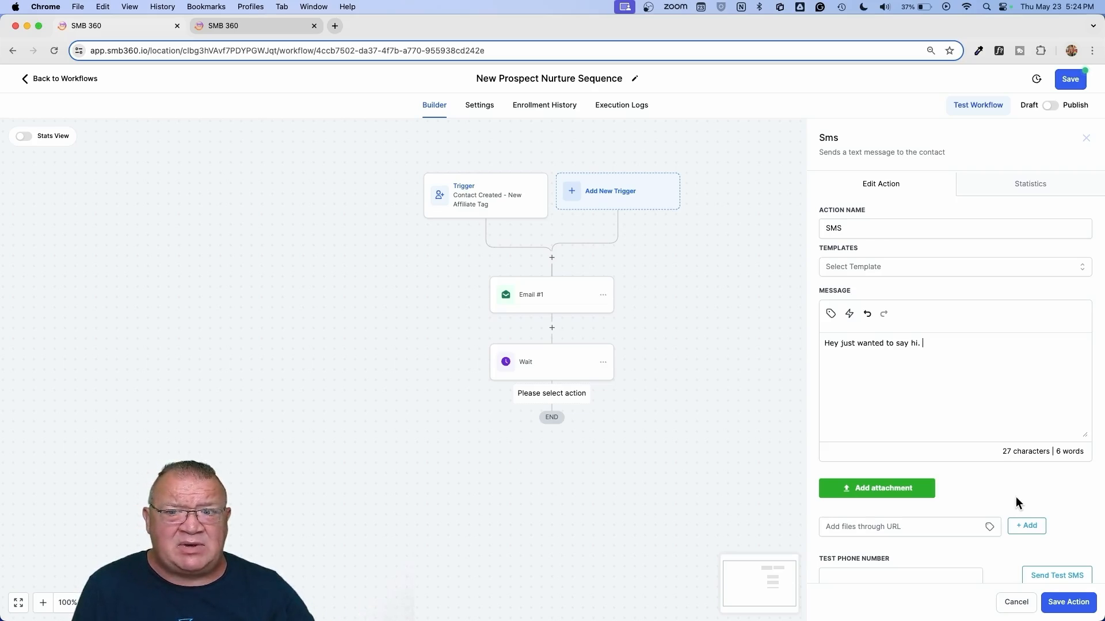
{"action": "left_click", "coordinate": [1064, 601]}
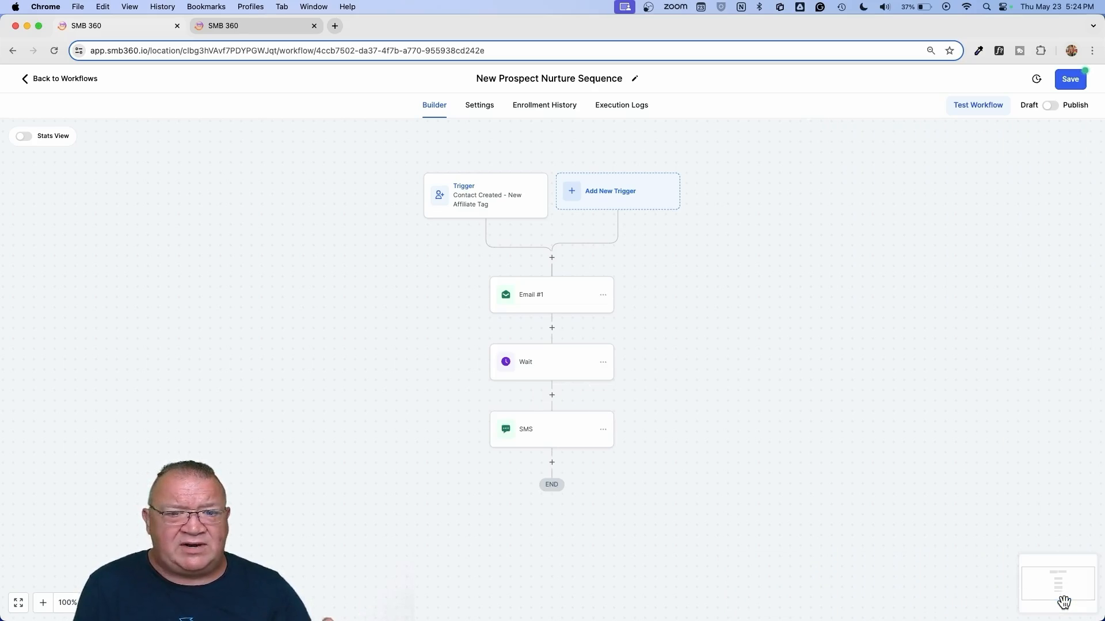
Step: Rename the SMS action as "SMS - Follow up login credentials", then save the action and the workflow
{"action": "left_click", "coordinate": [547, 437]}
{"action": "left_click", "coordinate": [865, 226]}
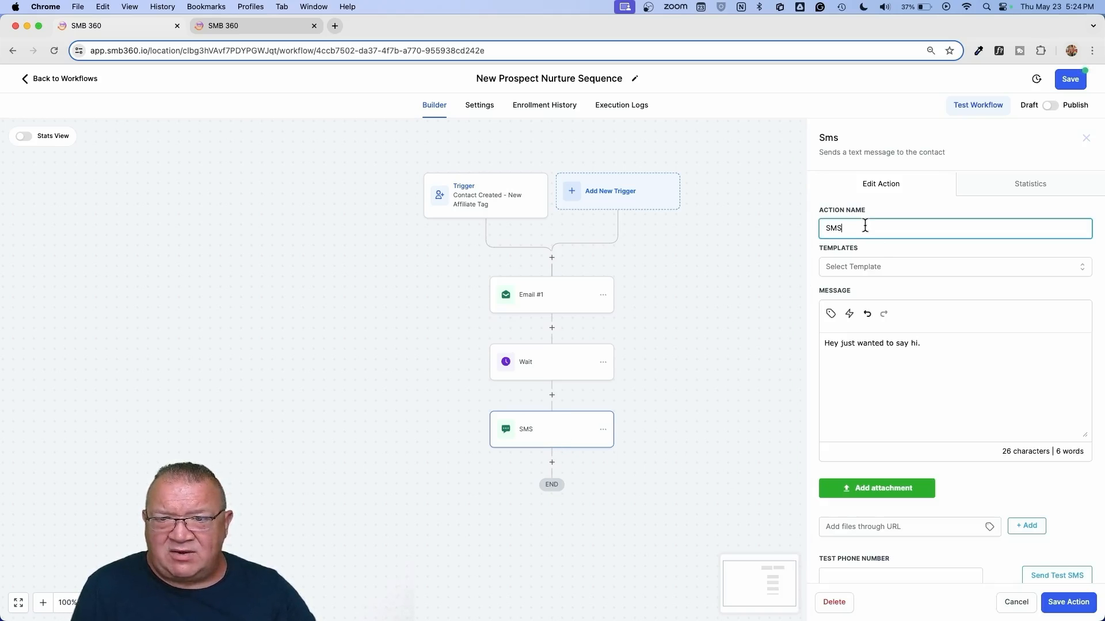
{"action": "type", "text": "- Fol"}
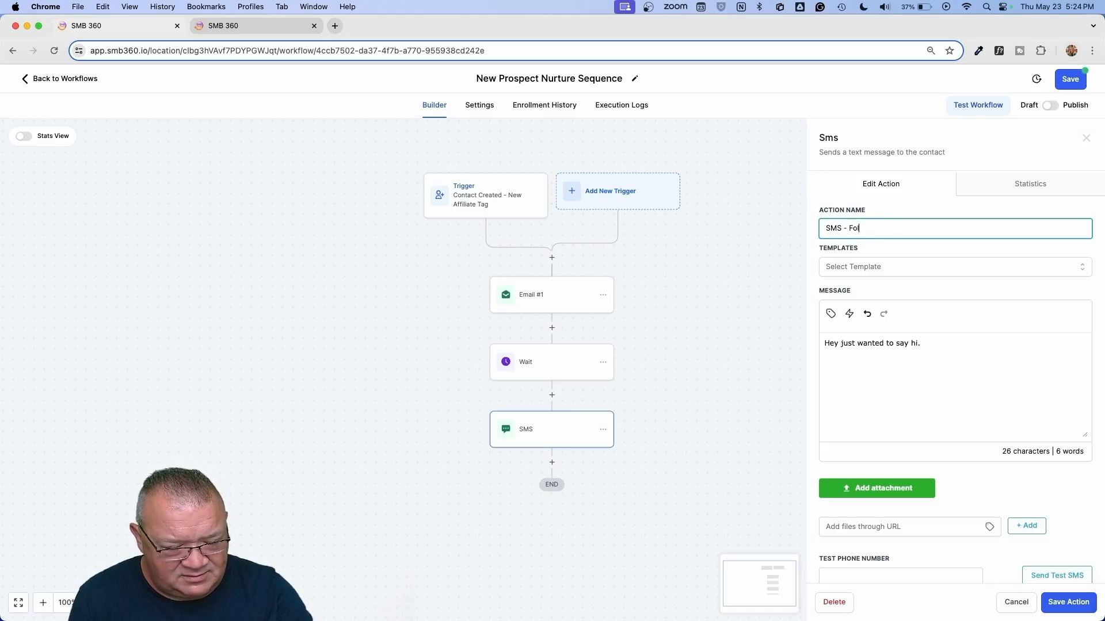
{"action": "type", "text": "low up login credentials"}
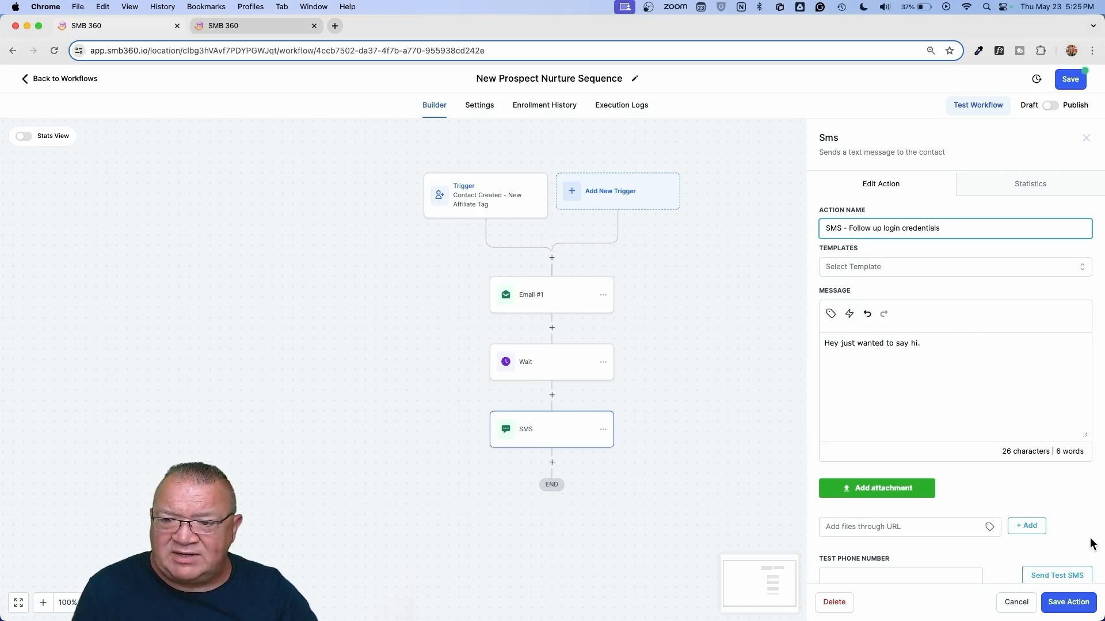
{"action": "left_click", "coordinate": [1068, 602]}
{"action": "left_click", "coordinate": [1070, 79]}
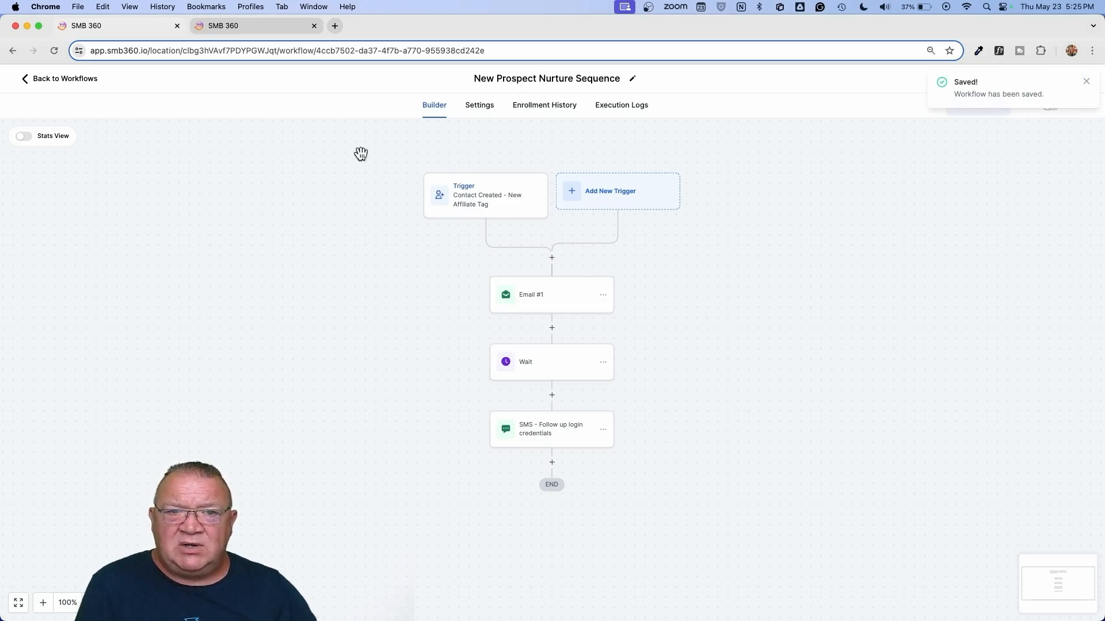
Step: Rename the Wait action after Email #1 as "Wait - 4 Hours" and save it
{"action": "scroll", "coordinate": [692, 276], "scroll_direction": "up", "scroll_amount": 5}
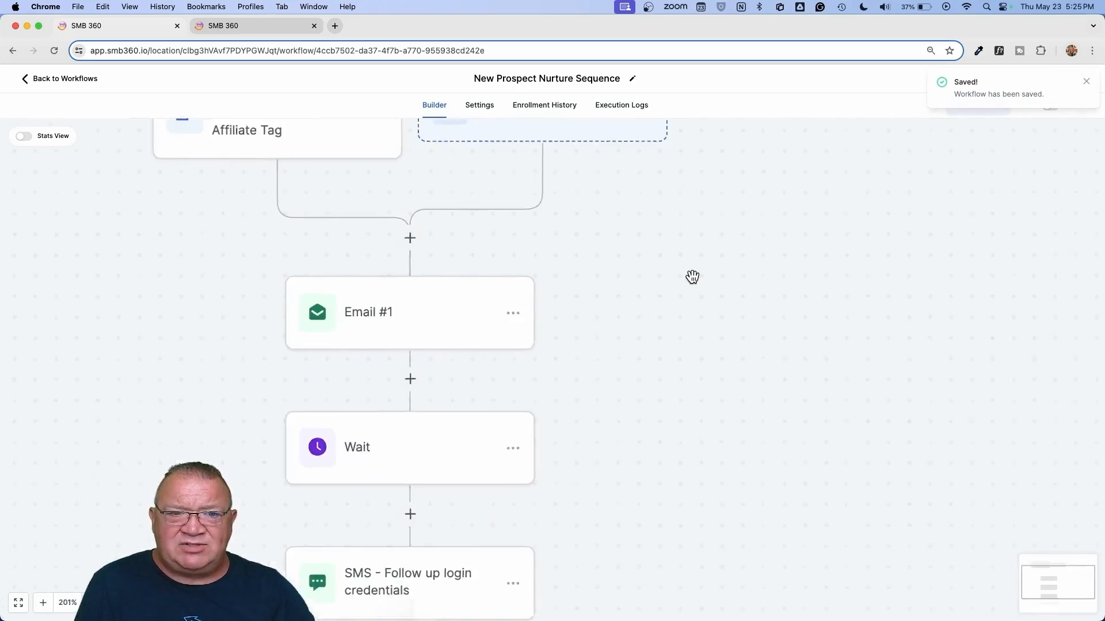
{"action": "scroll", "coordinate": [692, 276], "scroll_direction": "left", "scroll_amount": 2}
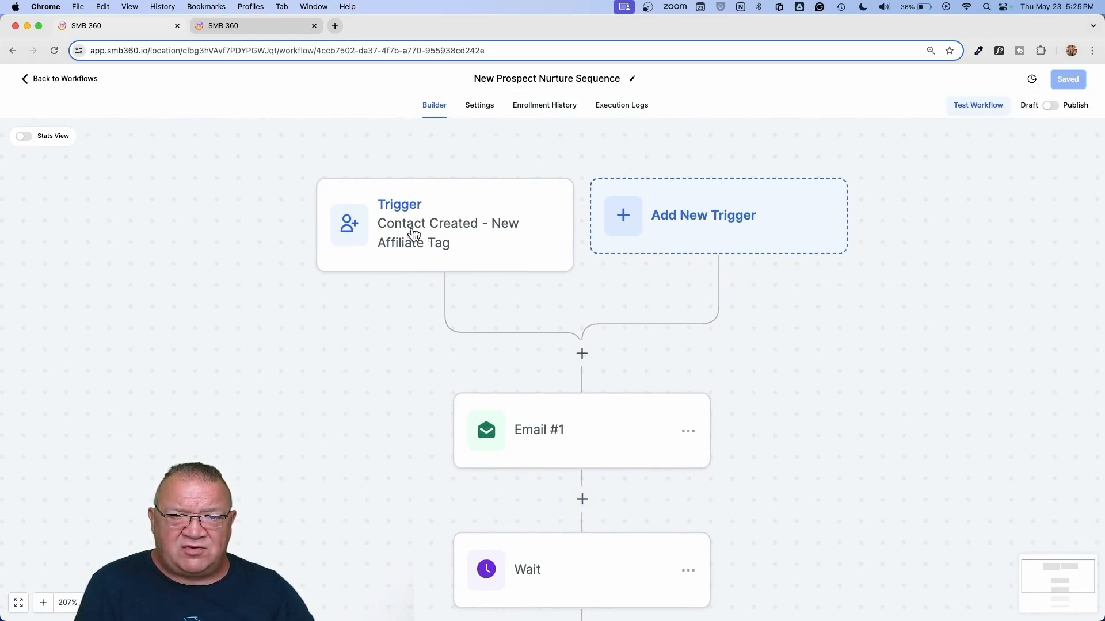
{"action": "scroll", "coordinate": [516, 321], "scroll_direction": "down", "scroll_amount": 3}
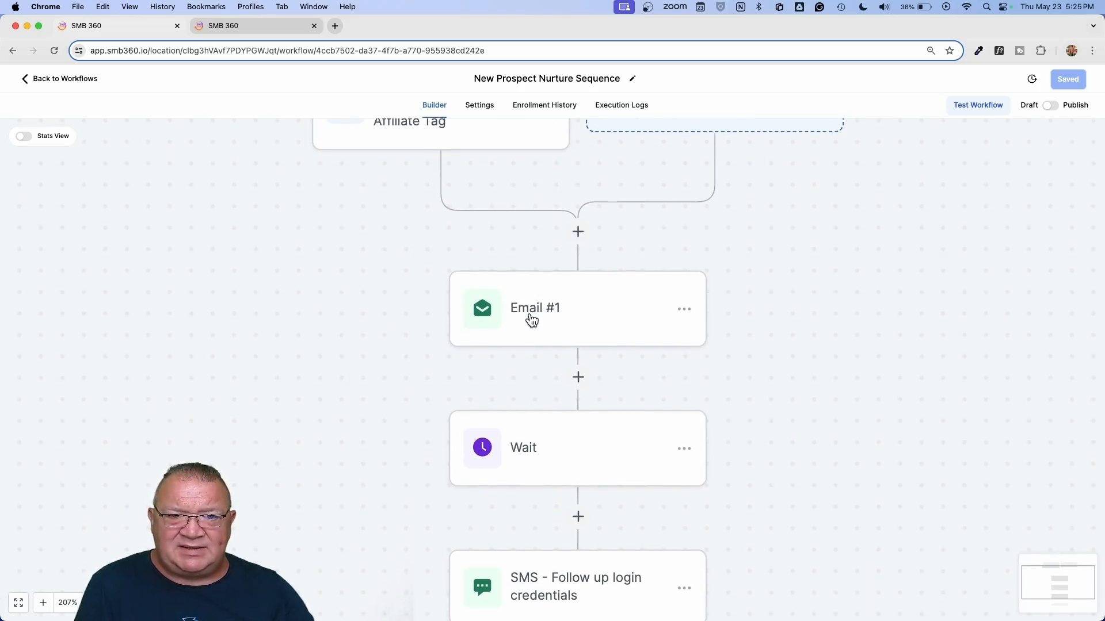
{"action": "scroll", "coordinate": [532, 322], "scroll_direction": "down", "scroll_amount": 3}
{"action": "left_click", "coordinate": [533, 337]}
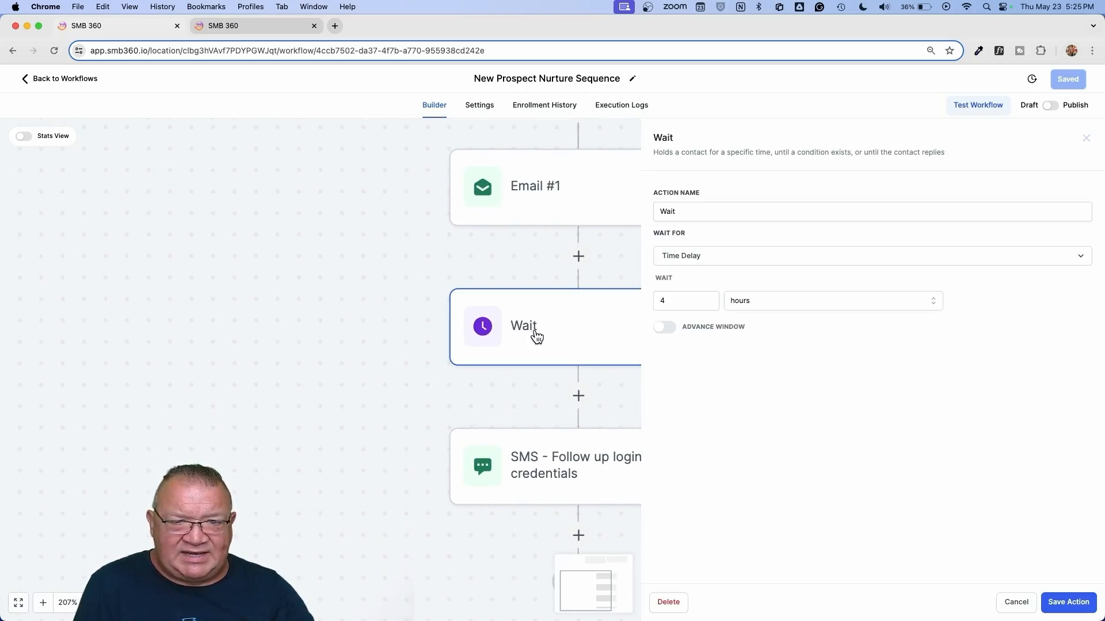
{"action": "left_click", "coordinate": [698, 211]}
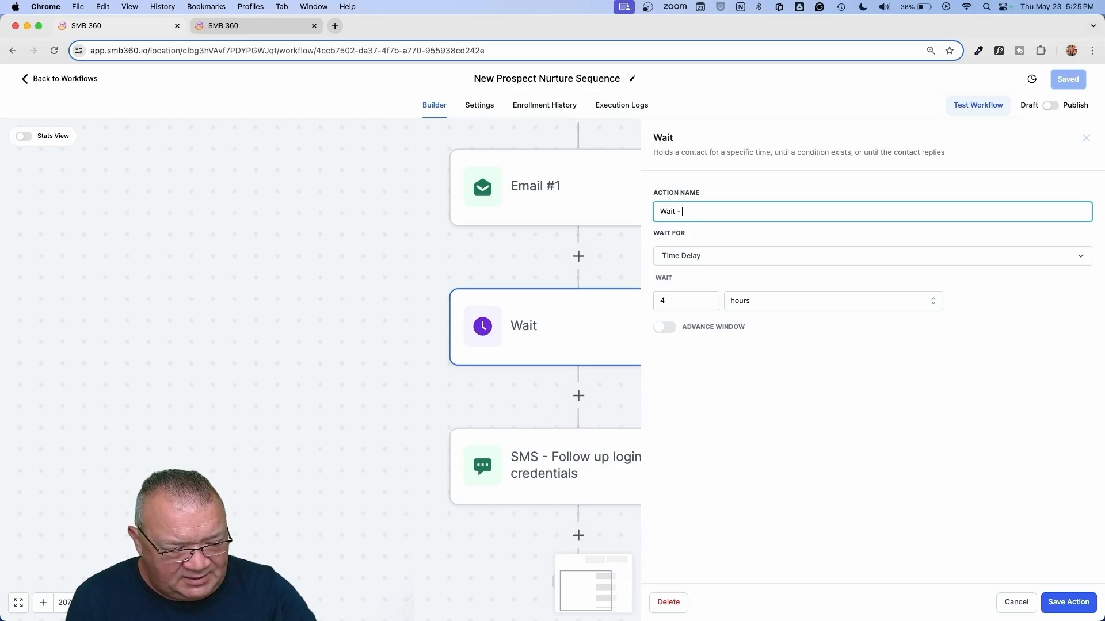
{"action": "type", "text": "- 4 Hours"}
{"action": "key", "text": "Return"}
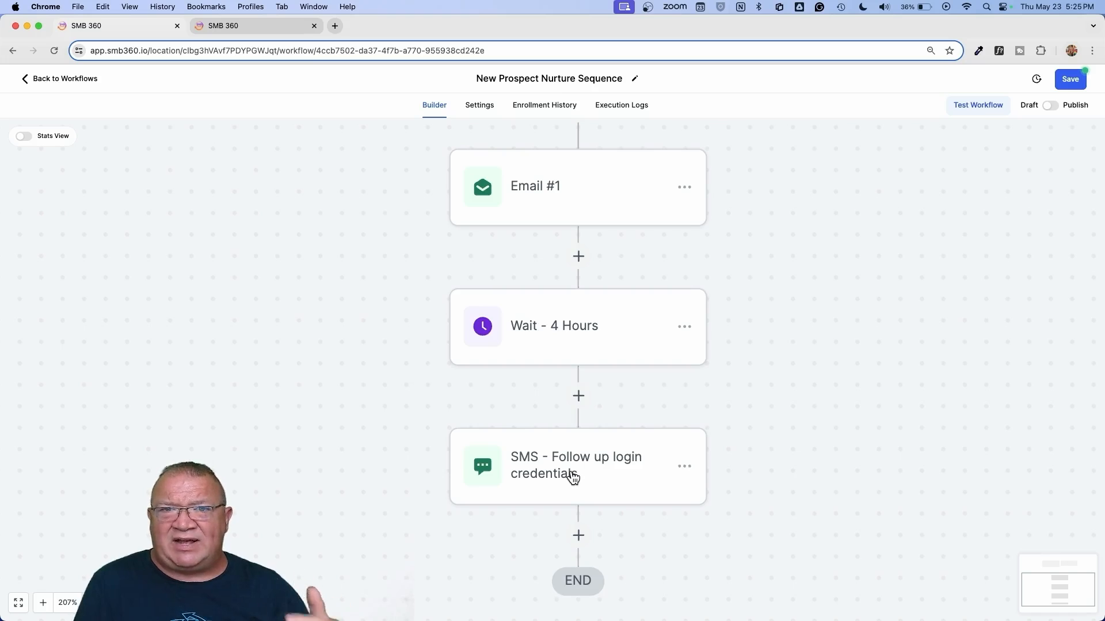
Step: Add a Wait action named "Wait - 1 Day" after the SMS follow-up with a time delay of 1 day and save it
{"action": "scroll", "coordinate": [621, 448], "scroll_direction": "down", "scroll_amount": 5}
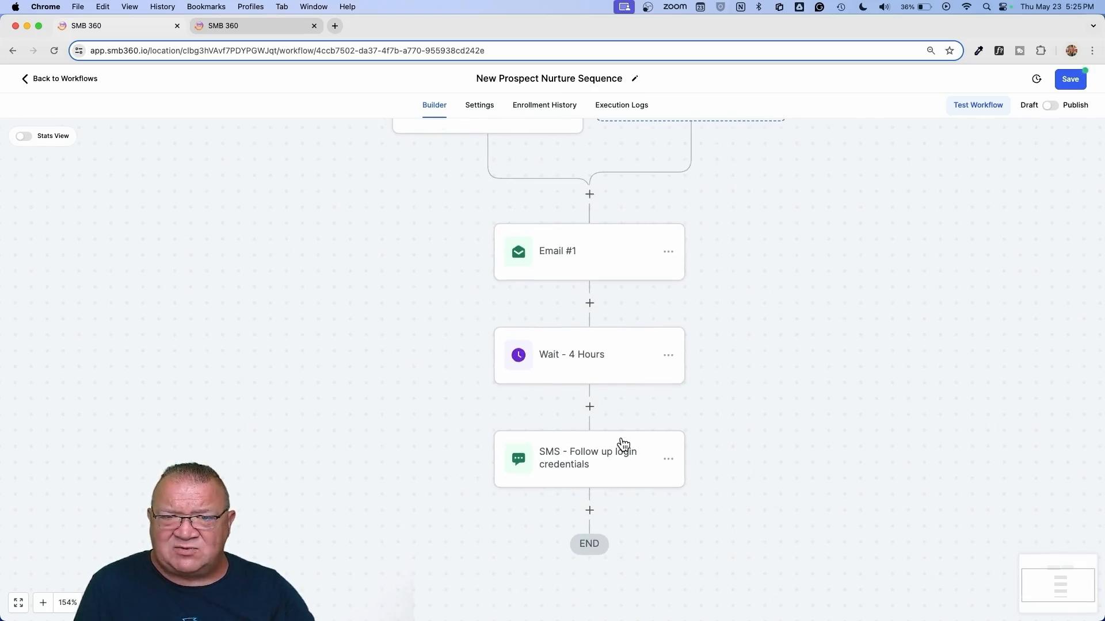
{"action": "scroll", "coordinate": [623, 407], "scroll_direction": "up", "scroll_amount": 1}
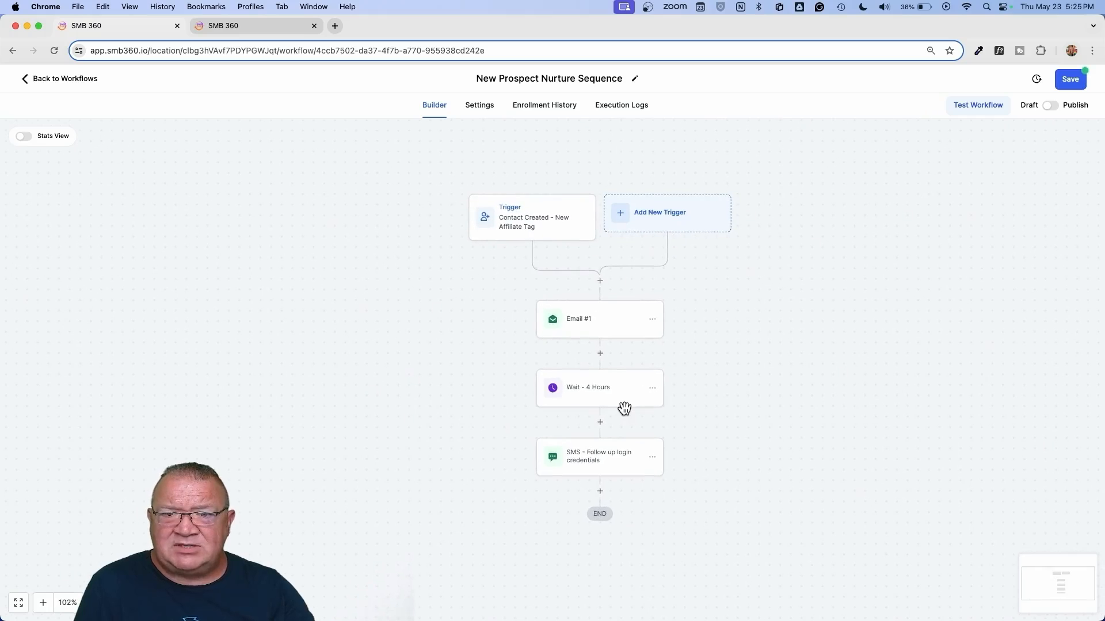
{"action": "left_click", "coordinate": [600, 493]}
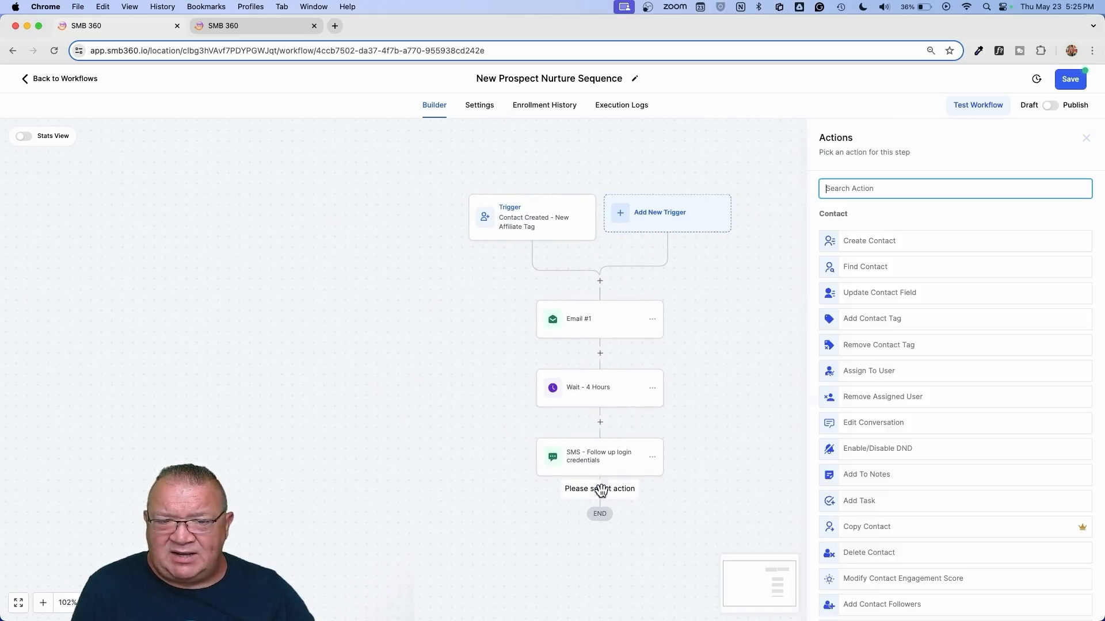
{"action": "type", "text": "wai"}
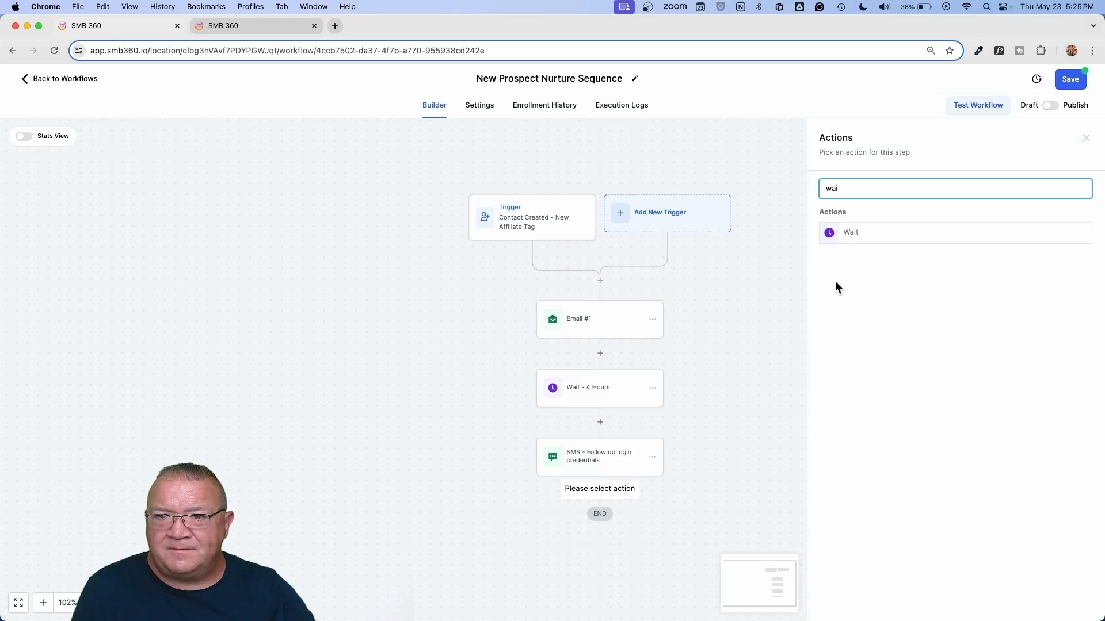
{"action": "left_click", "coordinate": [846, 234]}
{"action": "left_click", "coordinate": [667, 301]}
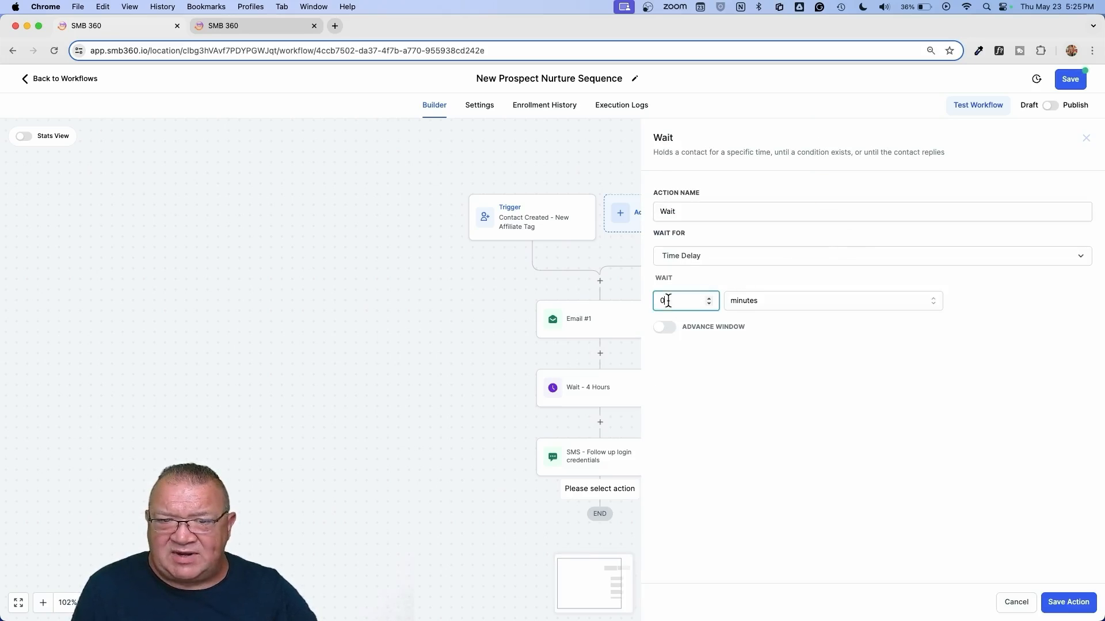
{"action": "type", "text": "1"}
{"action": "left_click", "coordinate": [763, 302]}
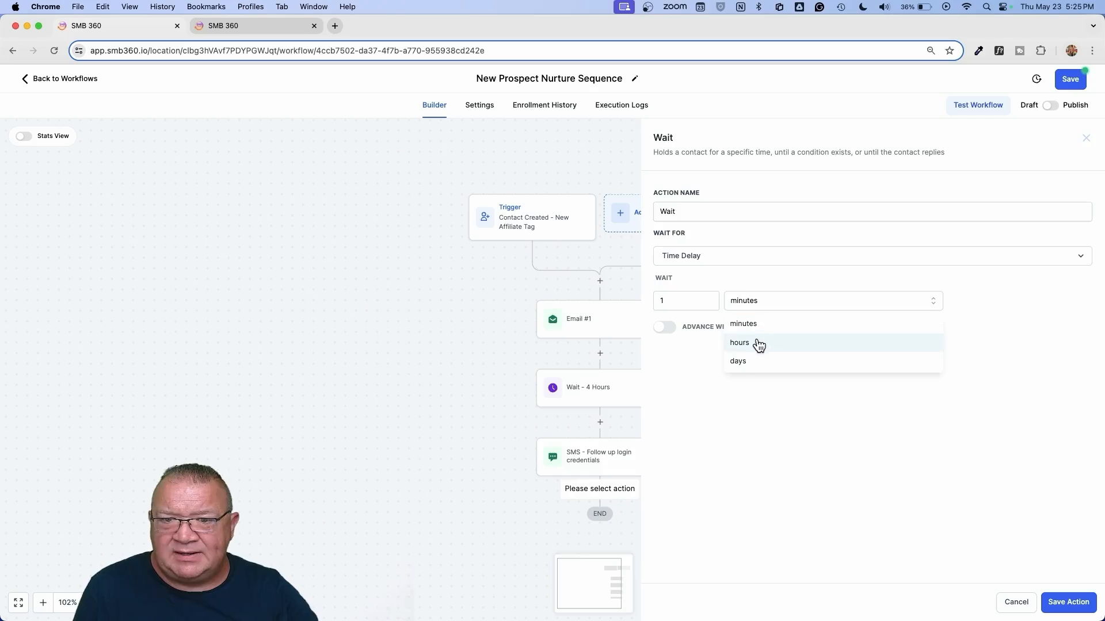
{"action": "left_click", "coordinate": [754, 364]}
{"action": "left_click", "coordinate": [1068, 602]}
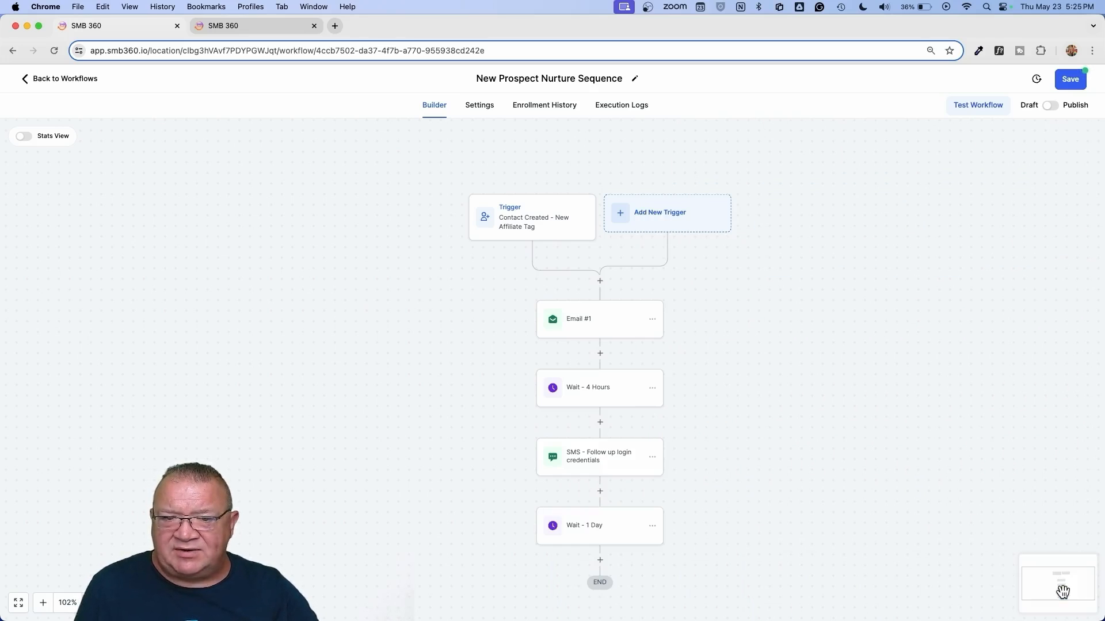
Step: Add a Send Email action after the 1-day wait with the subject "test 2" and the message "test", and save it
{"action": "scroll", "coordinate": [677, 562], "scroll_direction": "down", "scroll_amount": 3}
{"action": "left_click", "coordinate": [607, 427]}
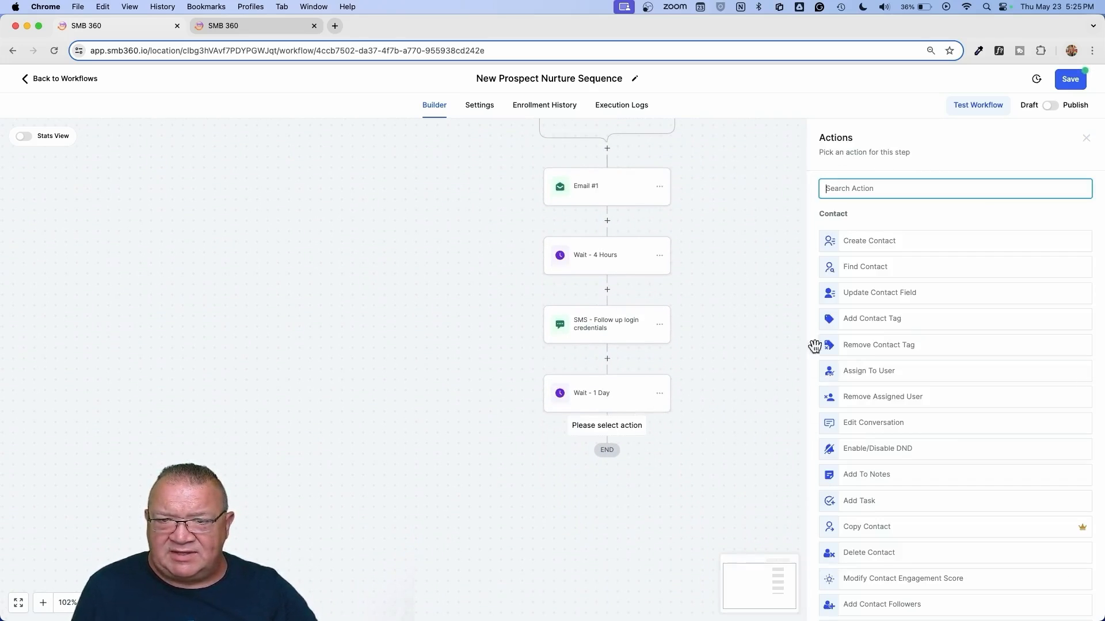
{"action": "type", "text": "email"}
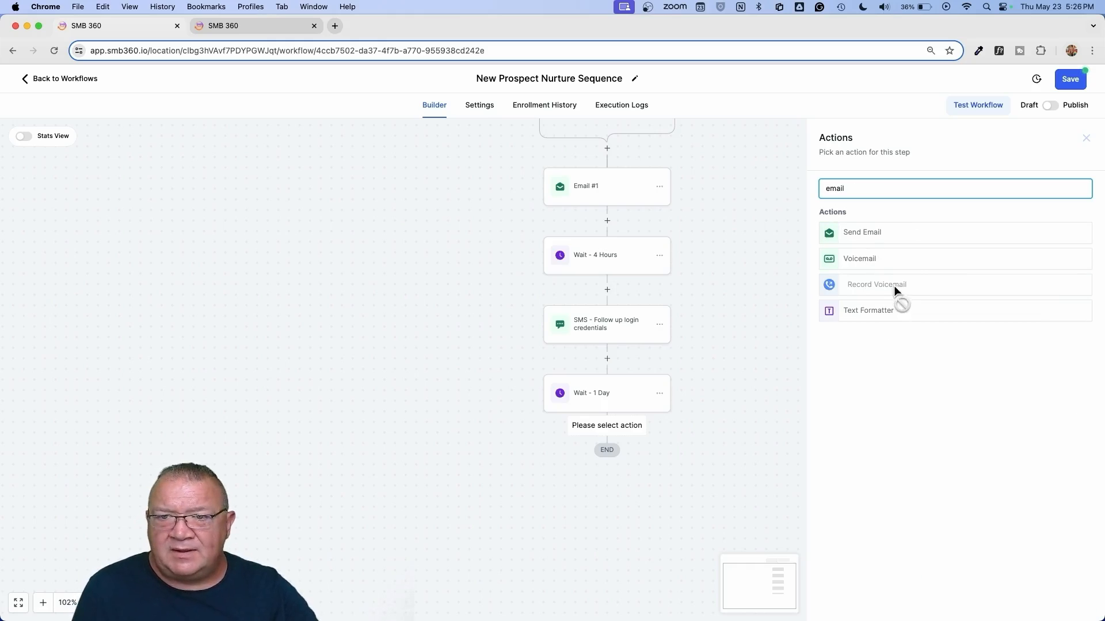
{"action": "left_click", "coordinate": [853, 232]}
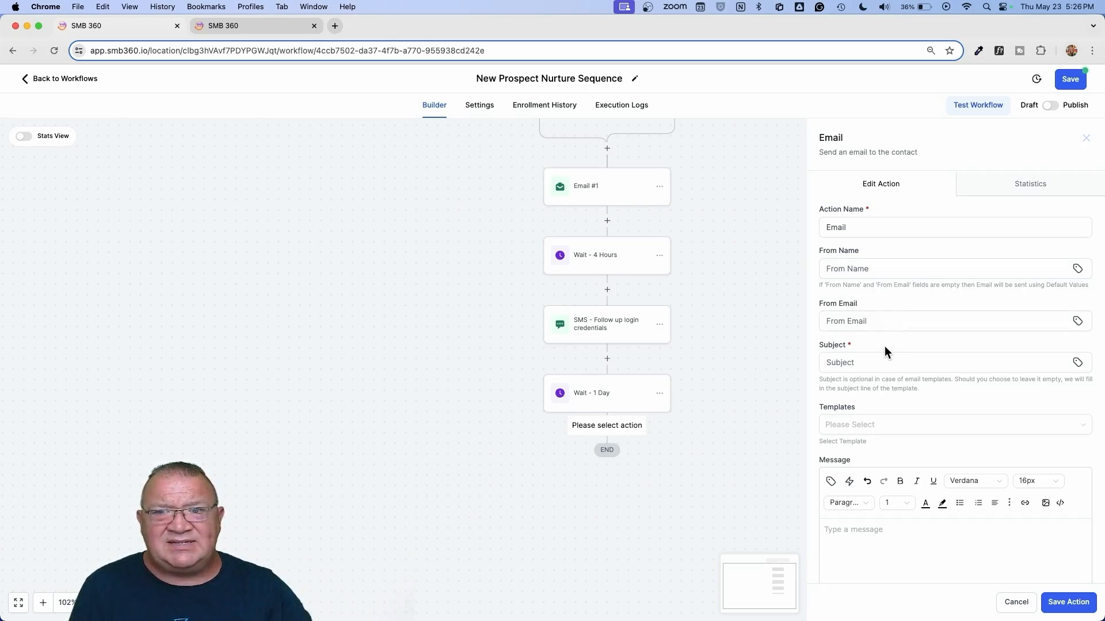
{"action": "scroll", "coordinate": [885, 346], "scroll_direction": "down", "scroll_amount": 4}
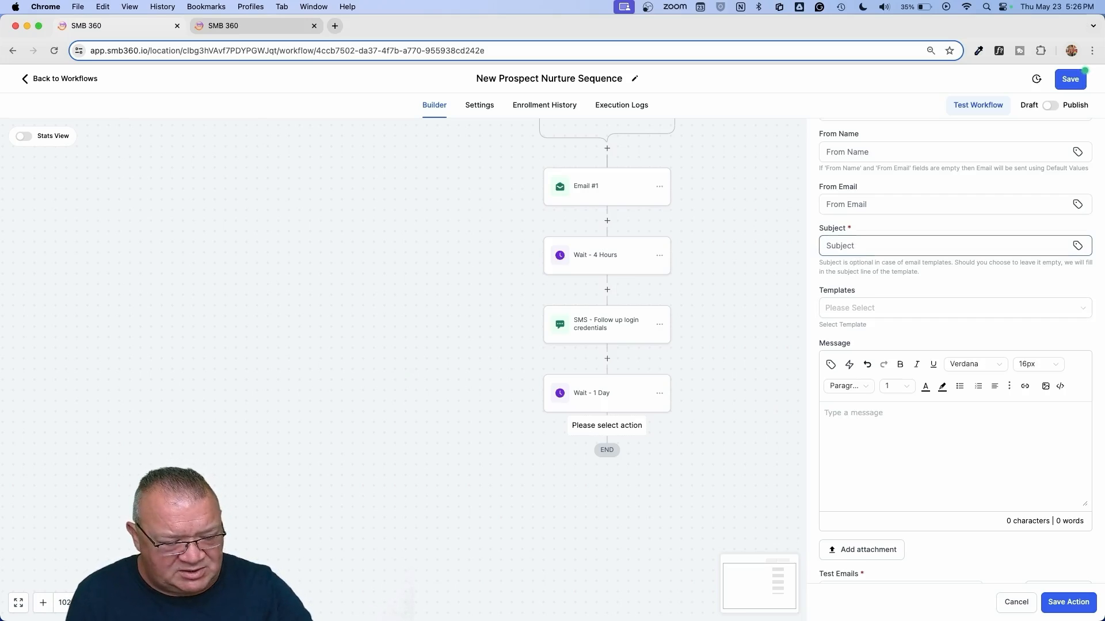
{"action": "type", "text": "test 2"}
{"action": "left_click", "coordinate": [880, 443]}
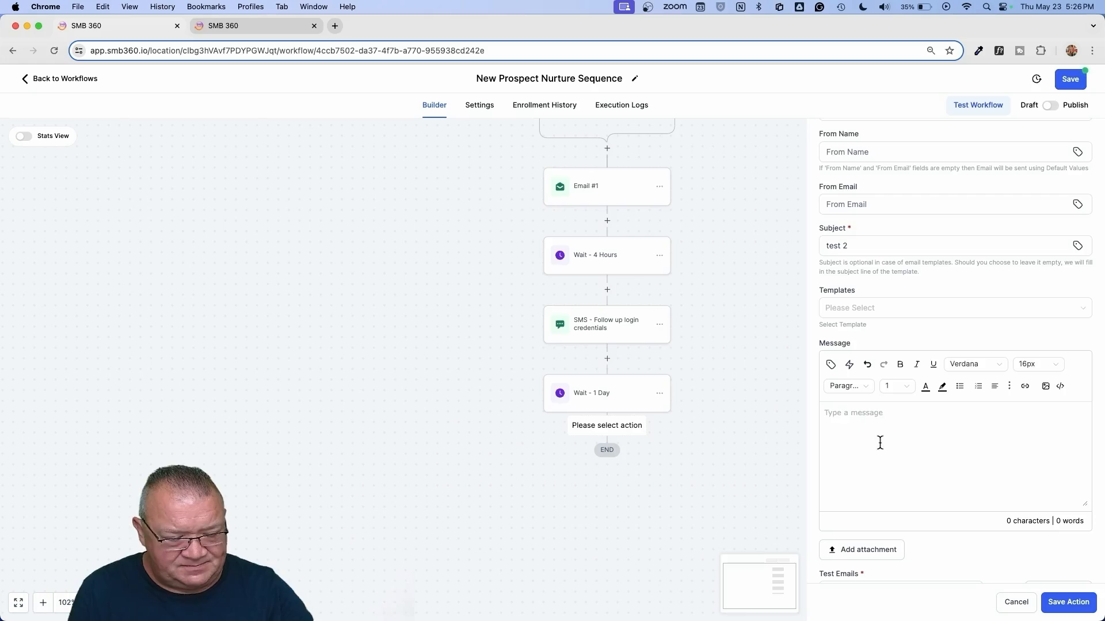
{"action": "type", "text": "test"}
{"action": "left_click", "coordinate": [1061, 602]}
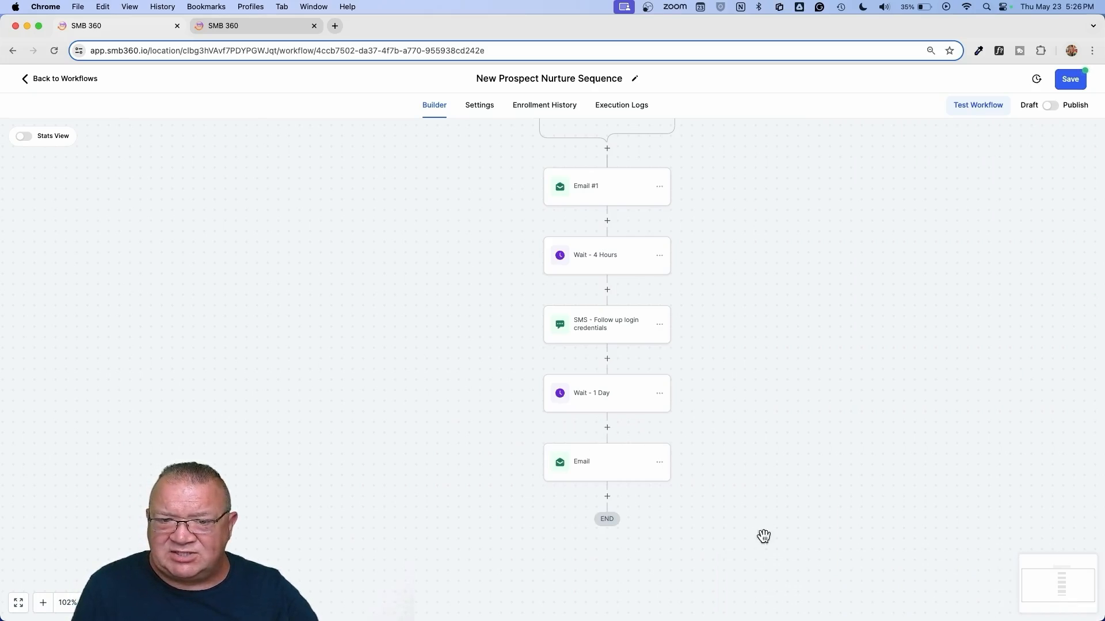
Step: Rename the new email action as "Email #2", then save the action and the workflow
{"action": "left_click", "coordinate": [592, 469]}
{"action": "left_click", "coordinate": [860, 230]}
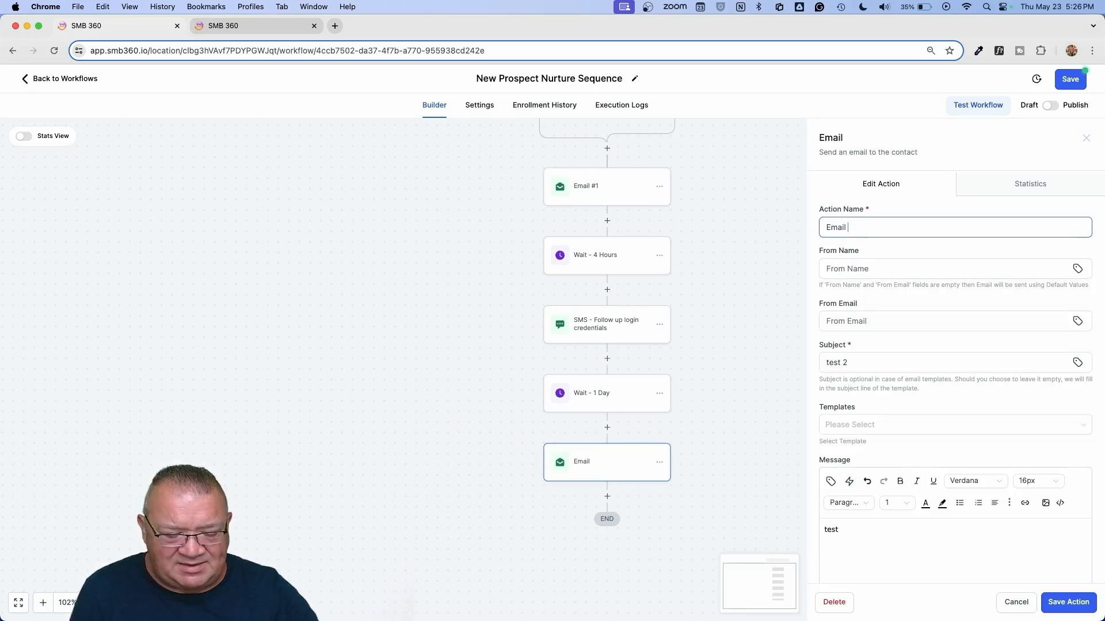
{"action": "type", "text": "#2"}
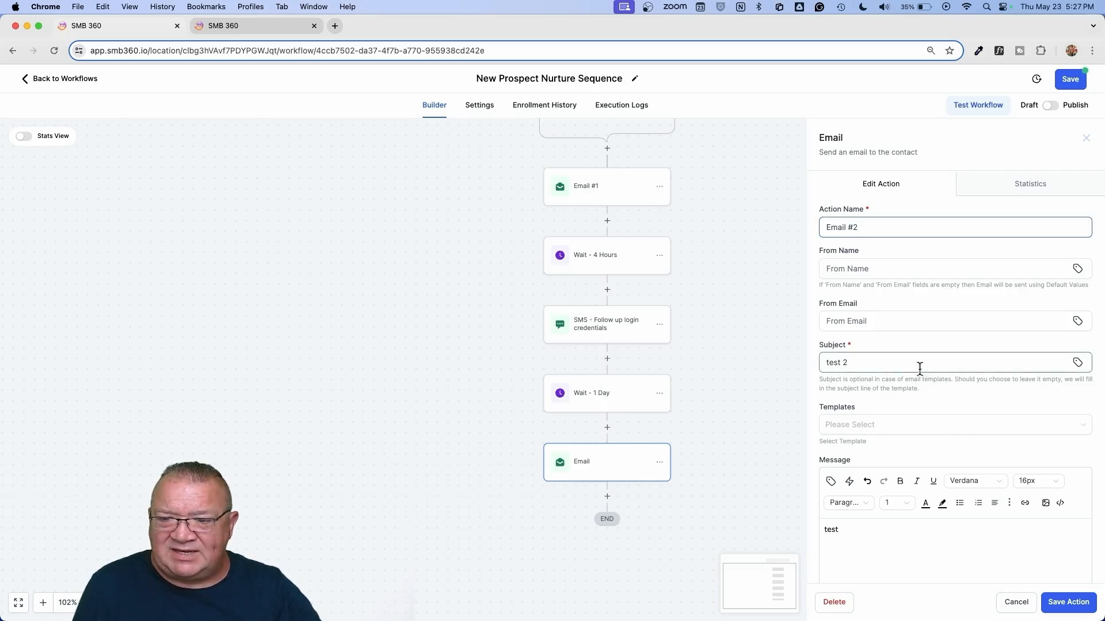
{"action": "left_click", "coordinate": [1063, 601]}
{"action": "left_click", "coordinate": [1070, 78]}
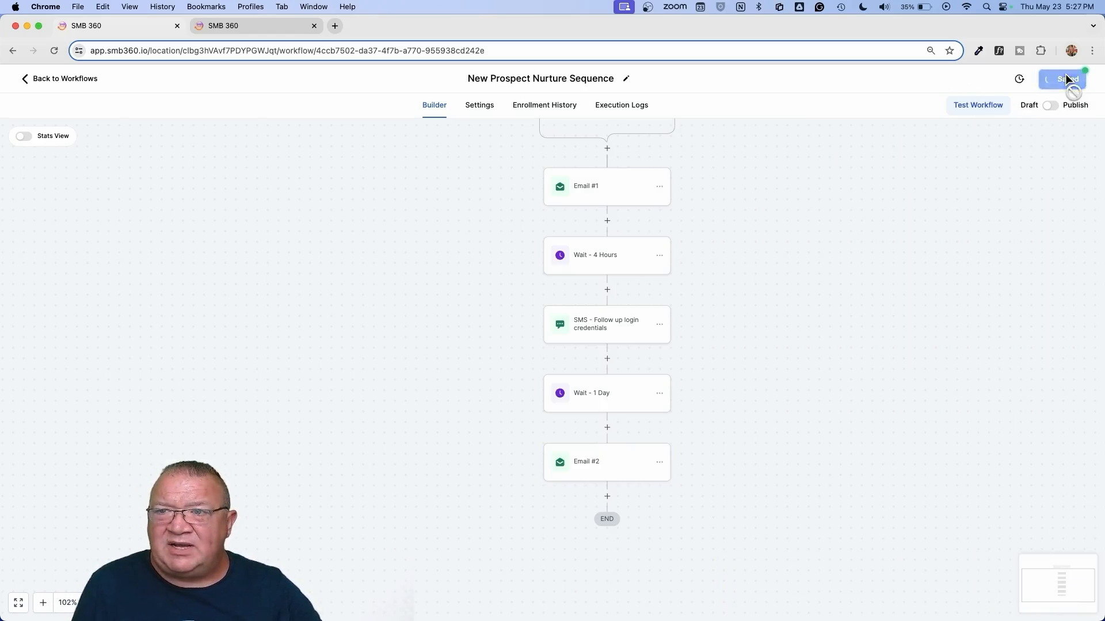
{"action": "scroll", "coordinate": [770, 330], "scroll_direction": "up", "scroll_amount": 3}
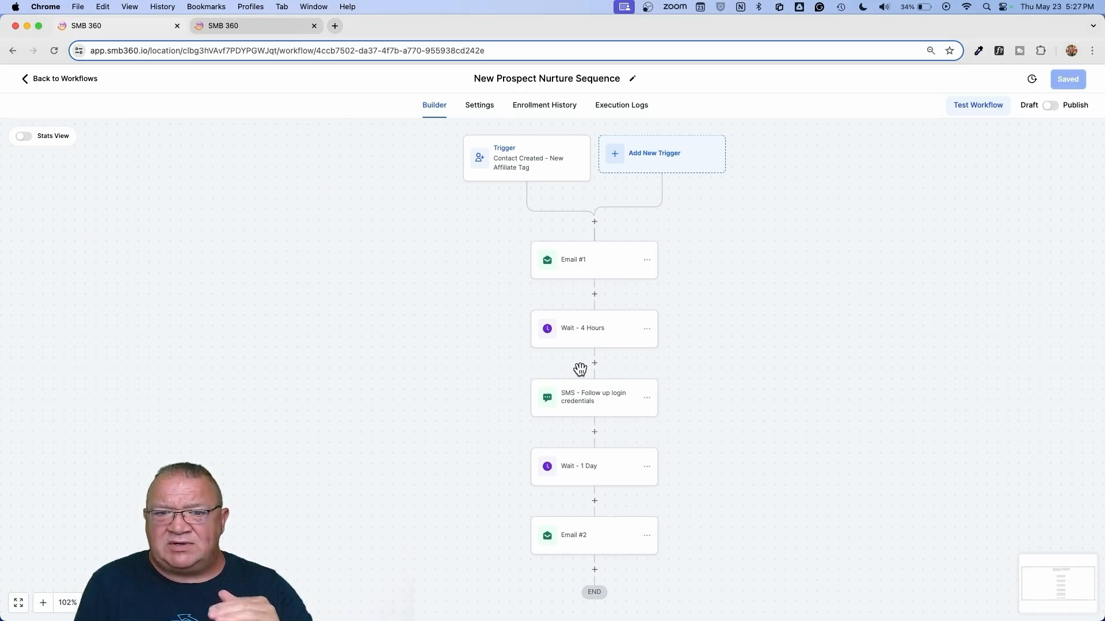
{"action": "scroll", "coordinate": [579, 369], "scroll_direction": "down", "scroll_amount": 7}
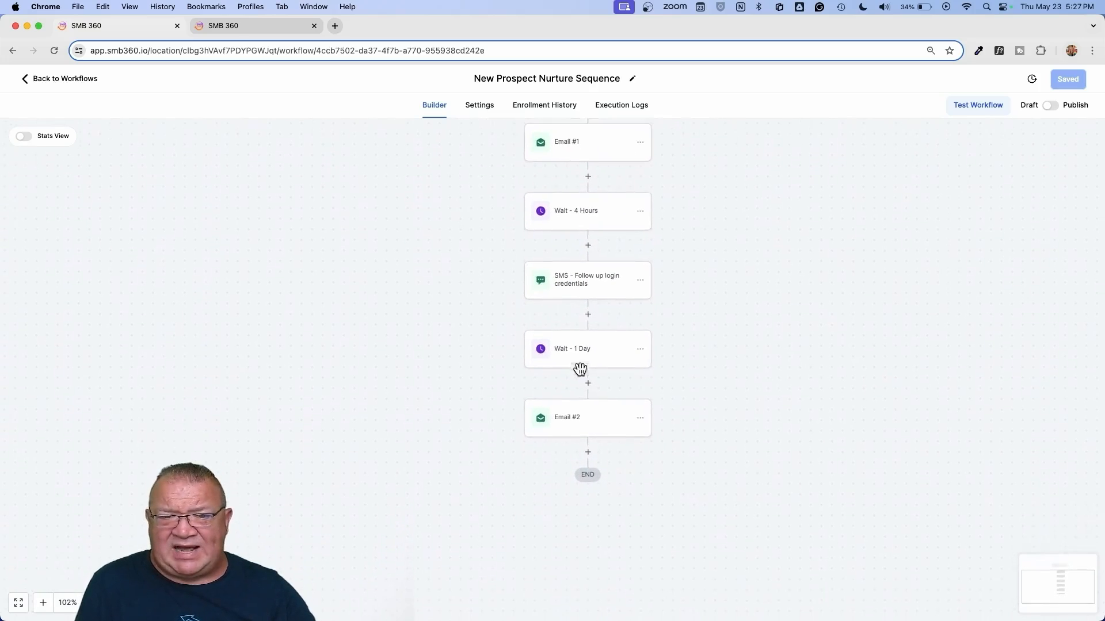
{"action": "left_click", "coordinate": [583, 400]}
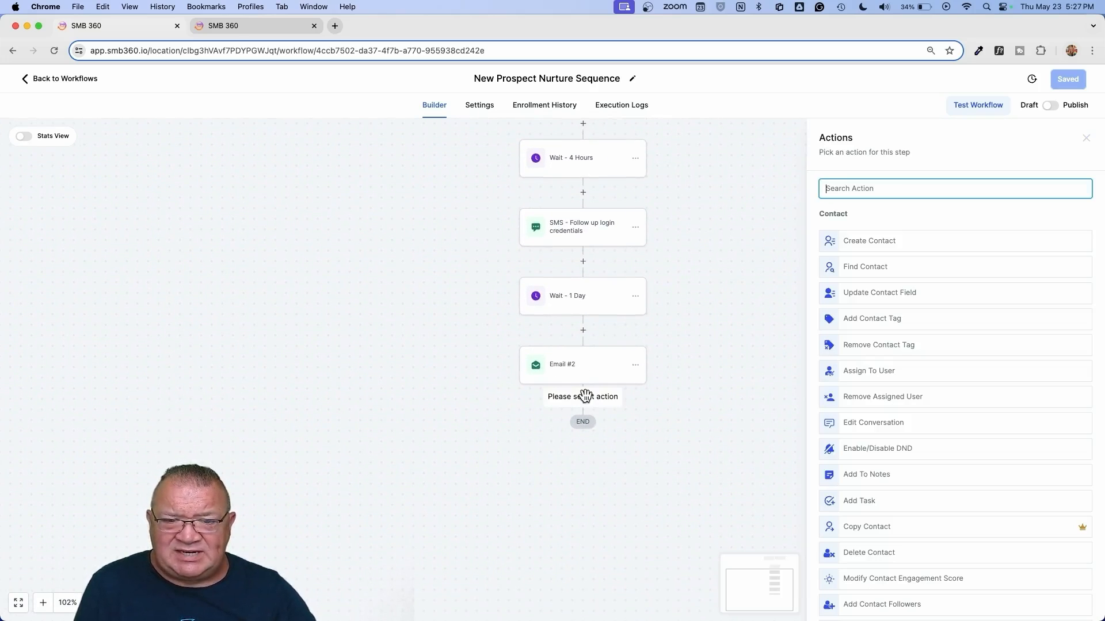
{"action": "type", "text": "voi"}
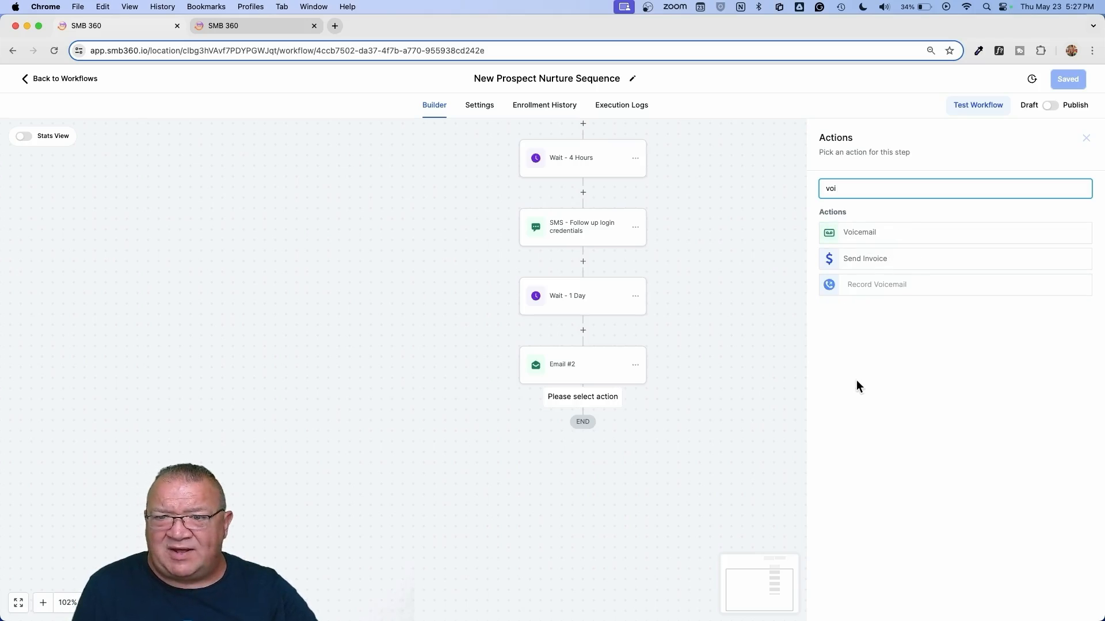
{"action": "left_click", "coordinate": [848, 232]}
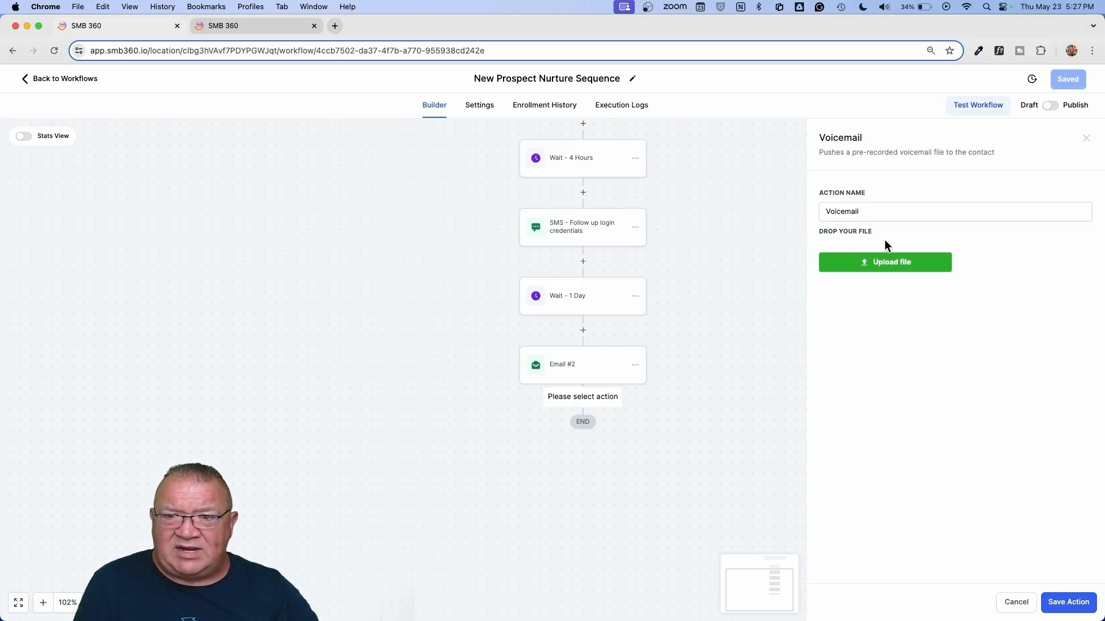
{"action": "left_click", "coordinate": [868, 215]}
{"action": "type", "text": "- Message"}
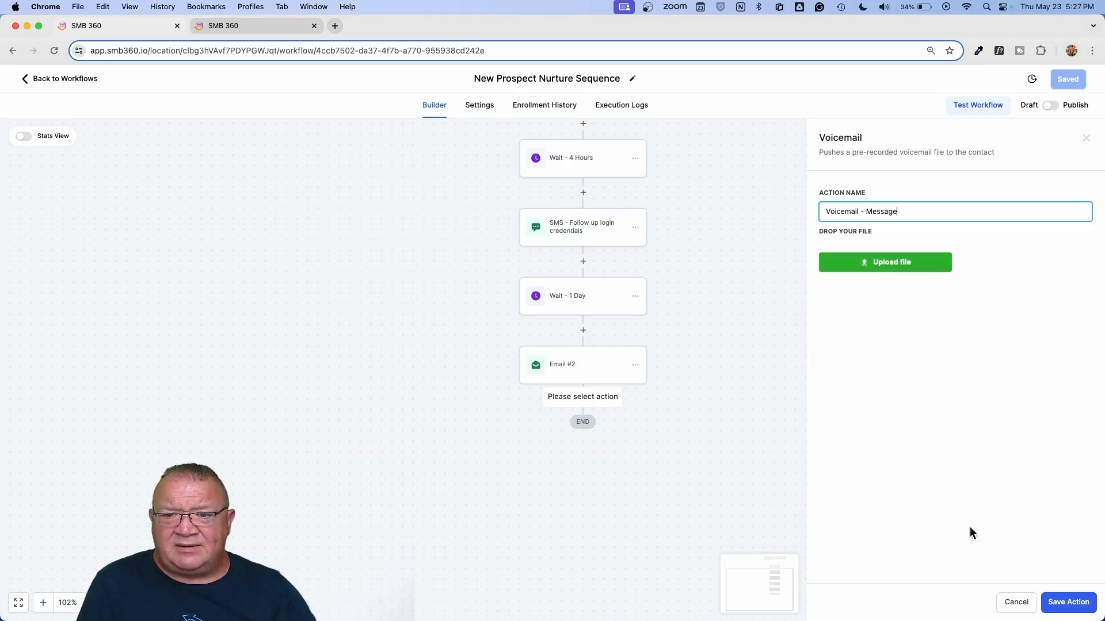
{"action": "left_click", "coordinate": [1014, 602]}
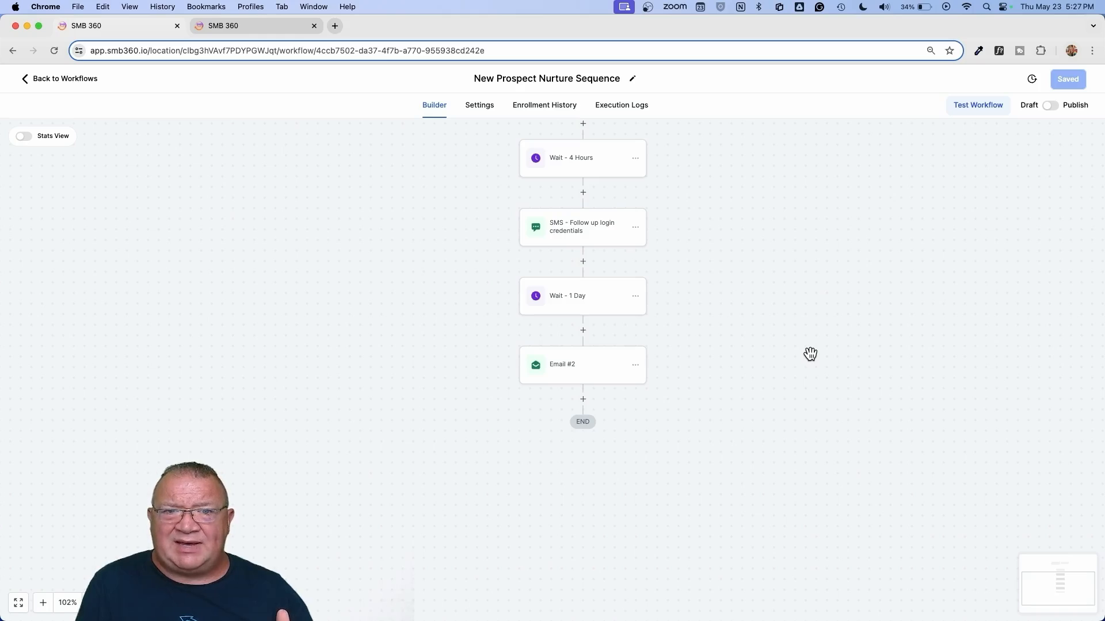
Step: Enable the Specific Time window in the workflow's communication settings
{"action": "left_click", "coordinate": [485, 113]}
{"action": "scroll", "coordinate": [523, 322], "scroll_direction": "down", "scroll_amount": 2}
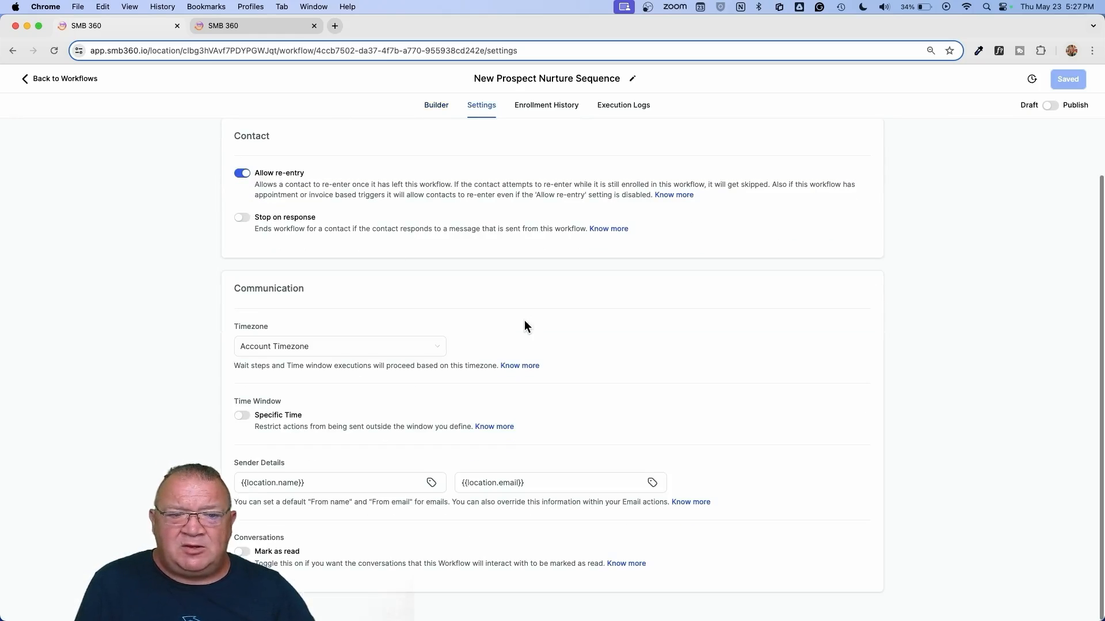
{"action": "left_click", "coordinate": [242, 415]}
{"action": "scroll", "coordinate": [373, 425], "scroll_direction": "down", "scroll_amount": 4}
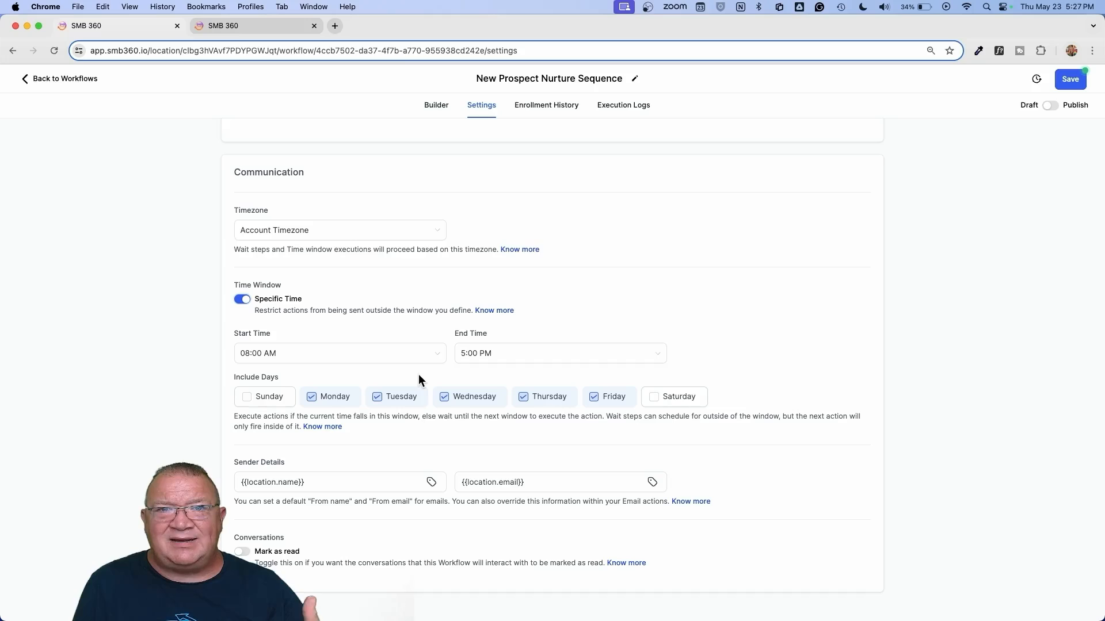
Step: Return to the workflow builder and review the settings of the 1-day Wait action without changing them
{"action": "left_click", "coordinate": [434, 105]}
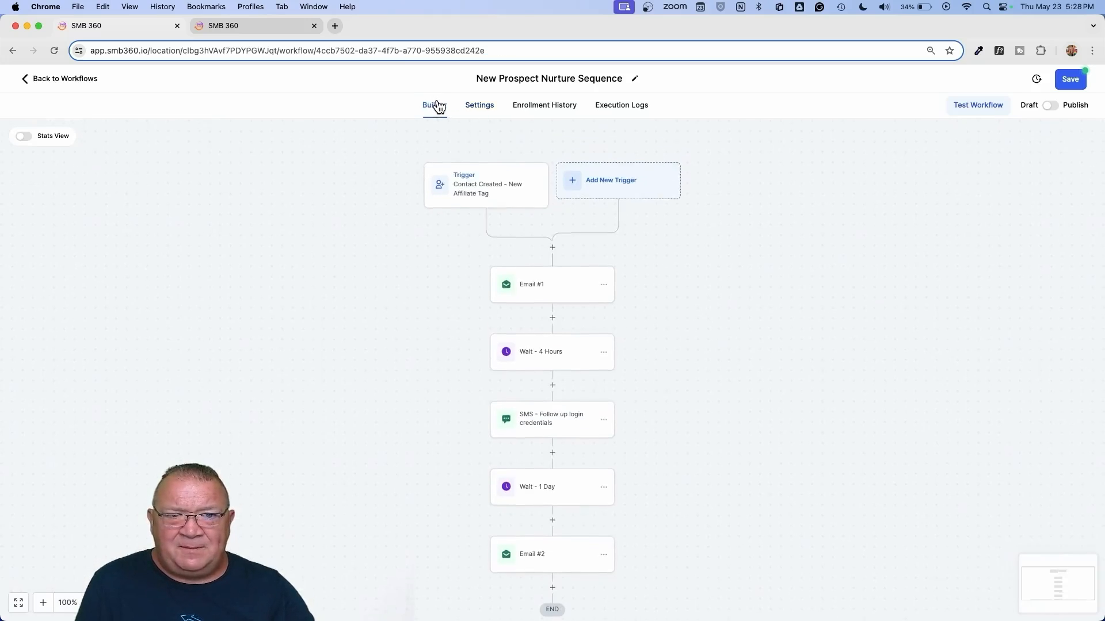
{"action": "left_click", "coordinate": [534, 506]}
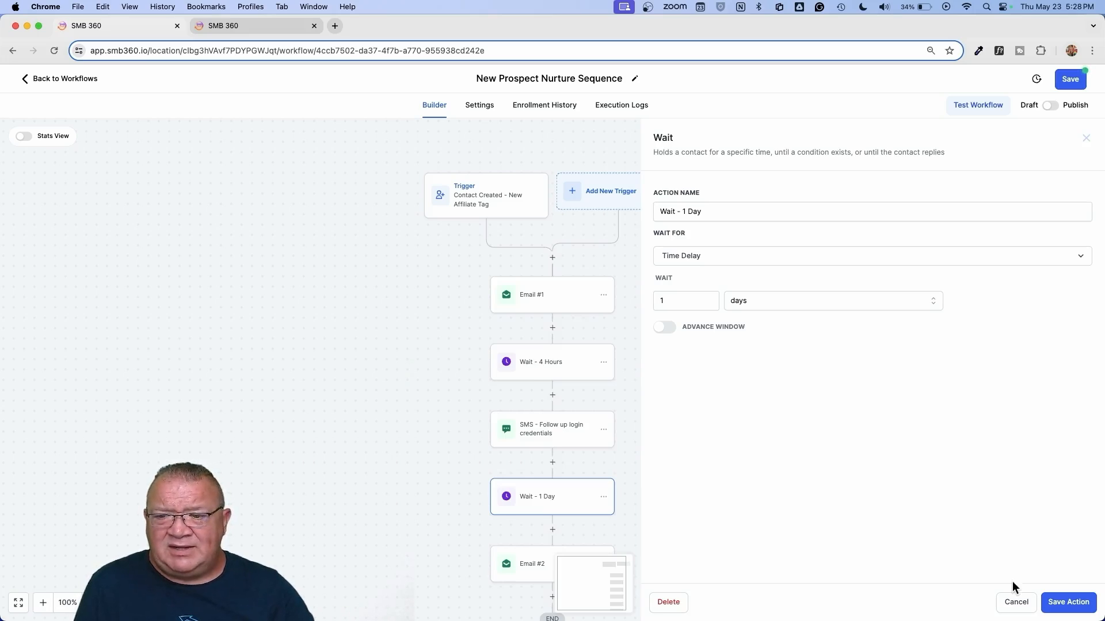
{"action": "left_click", "coordinate": [1016, 602]}
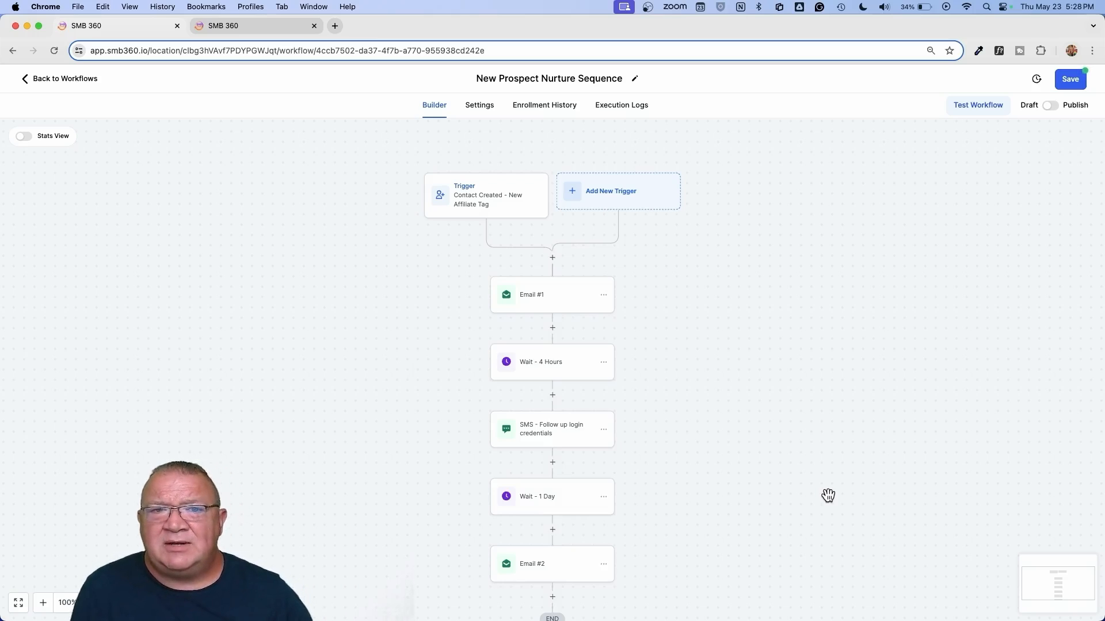
Step: Save the pending changes to the New Prospect Nurture Sequence workflow and return to the workflow list
{"action": "left_click", "coordinate": [47, 79]}
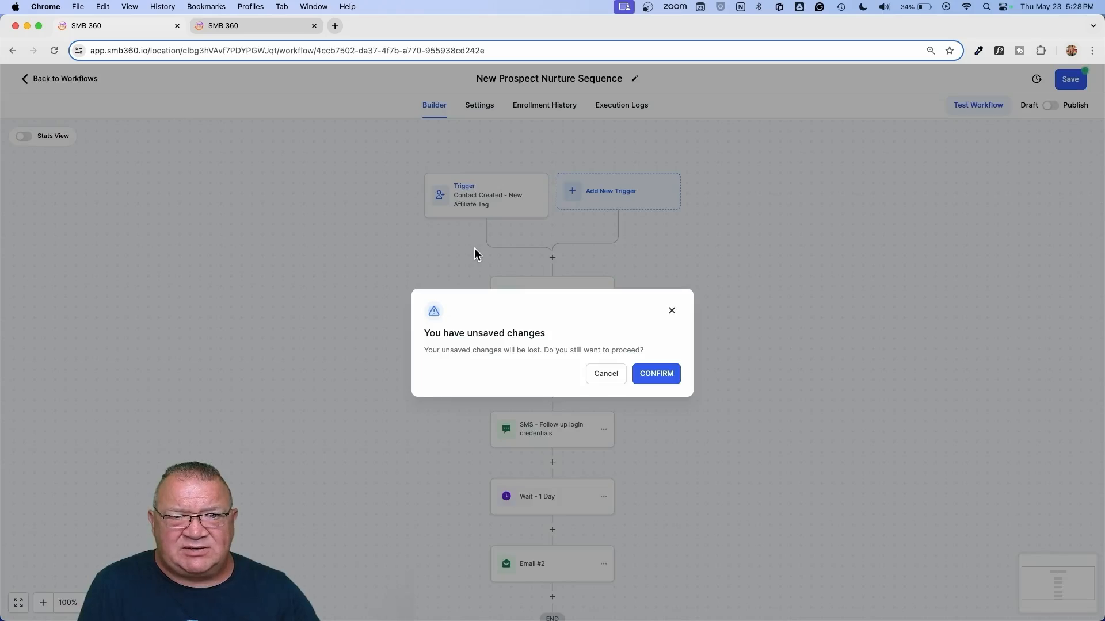
{"action": "left_click", "coordinate": [602, 374]}
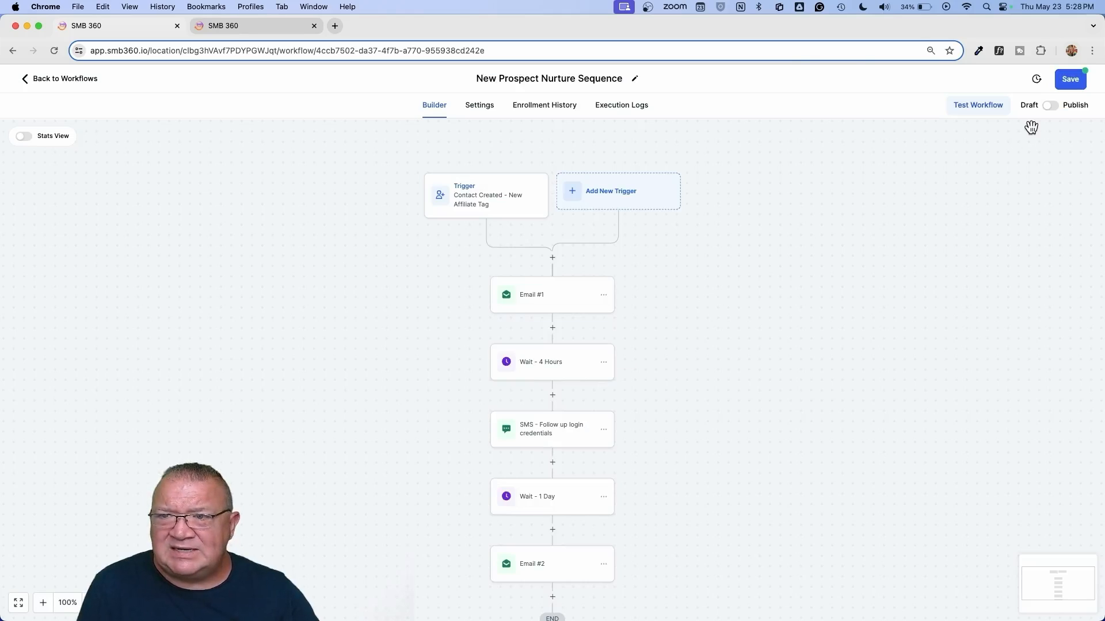
{"action": "left_click", "coordinate": [1072, 79]}
{"action": "left_click", "coordinate": [60, 79]}
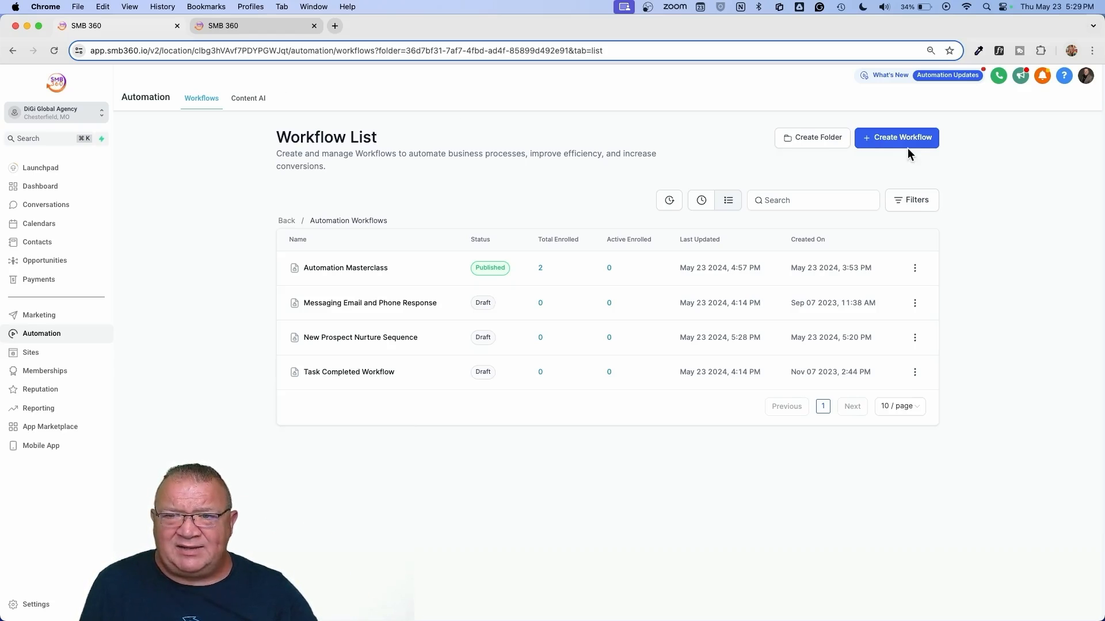
Step: Open the recipe templates for creating a workflow and examine the Missed Call WhatsApp-Back recipe
{"action": "left_click", "coordinate": [886, 144]}
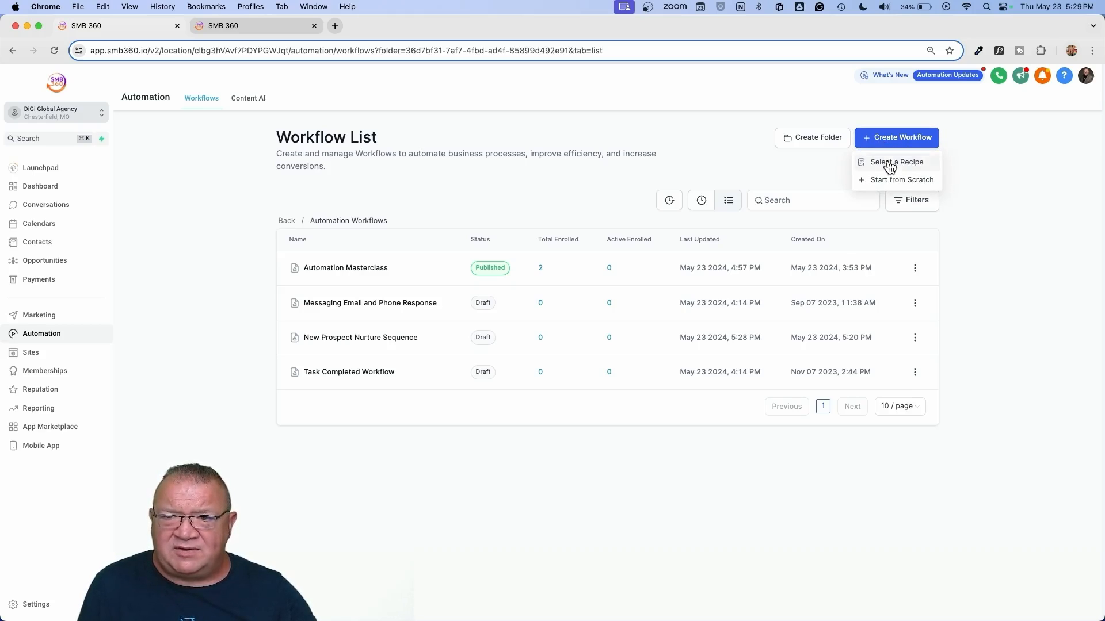
{"action": "left_click", "coordinate": [886, 163]}
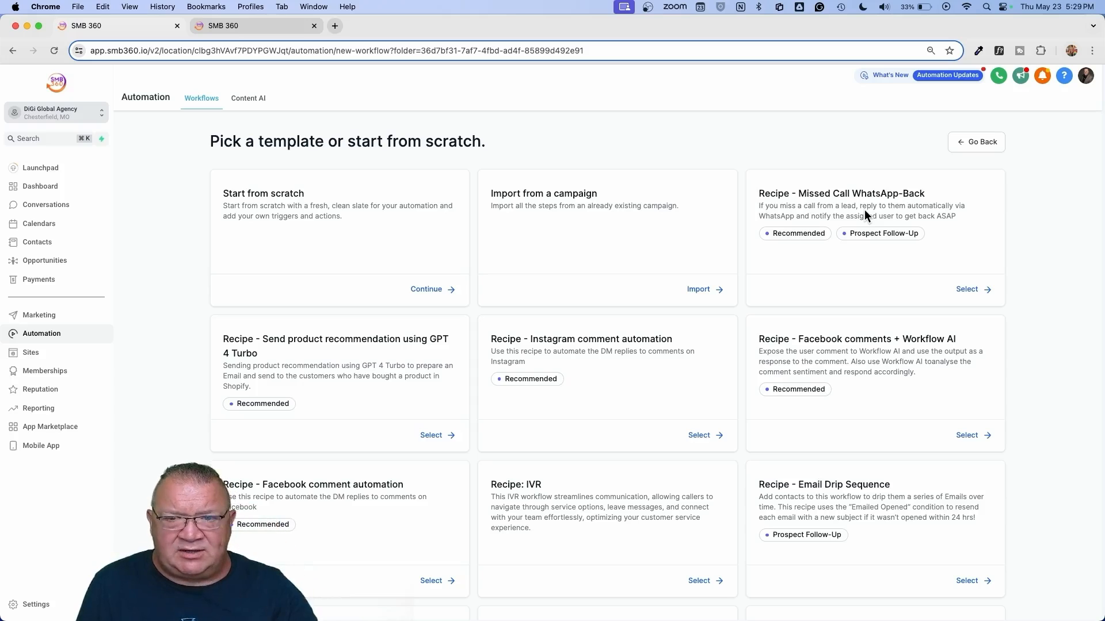
{"action": "scroll", "coordinate": [864, 210], "scroll_direction": "up", "scroll_amount": 5}
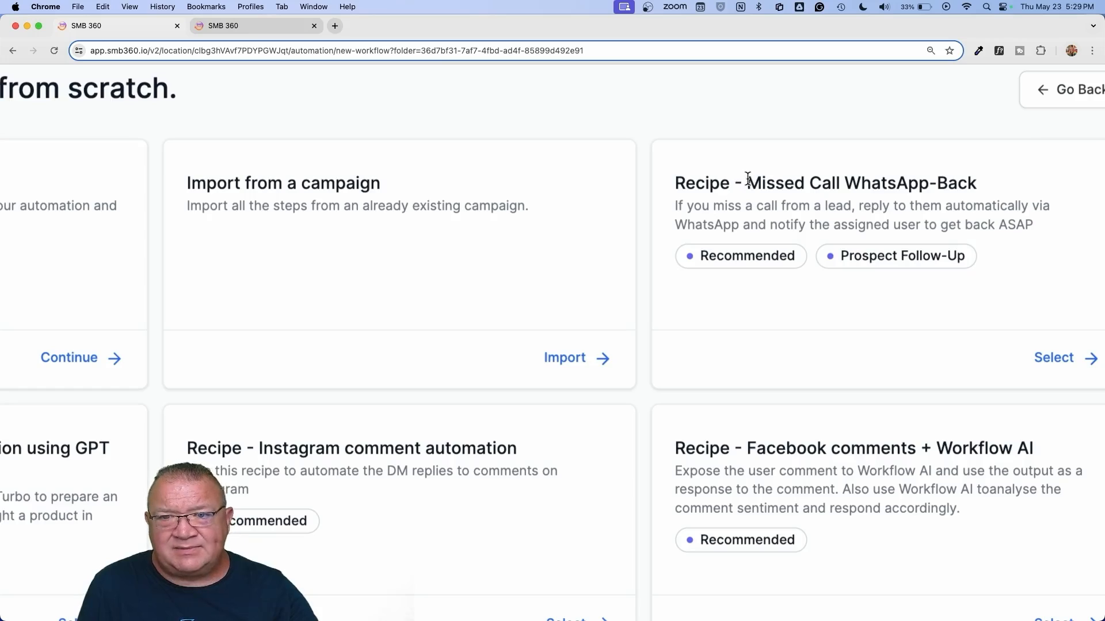
{"action": "left_click_drag", "start_coordinate": [746, 183], "coordinate": [960, 183]}
{"action": "left_click", "coordinate": [823, 303]}
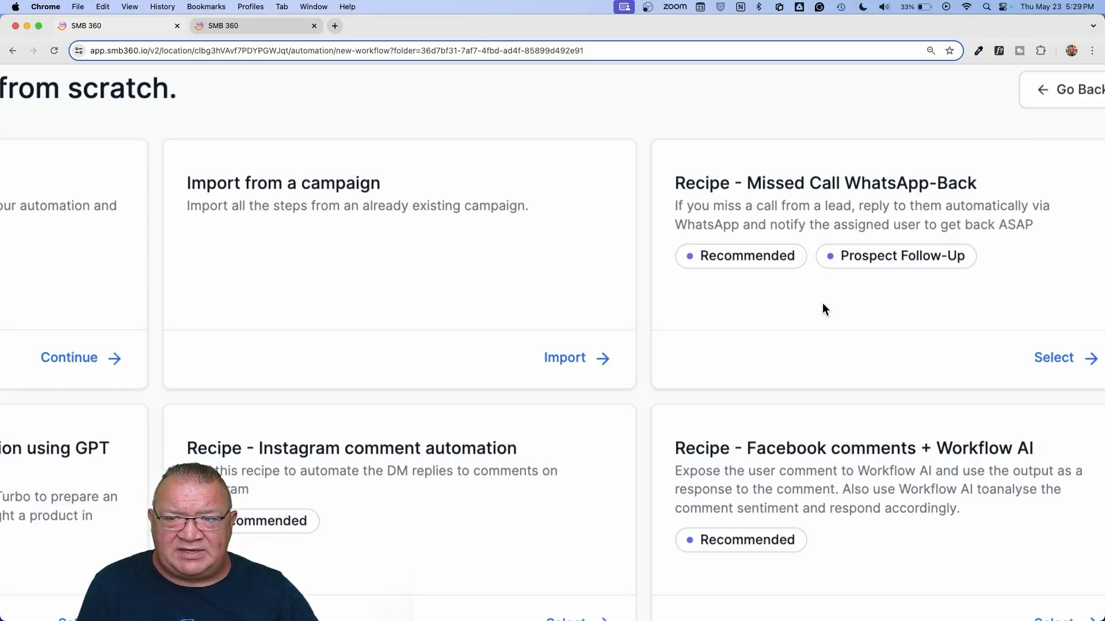
Step: Examine the available workflow recipes, from the social comment automations and IVR to No-Show Nurture and List Reactivation
{"action": "scroll", "coordinate": [823, 303], "scroll_direction": "left", "scroll_amount": 5}
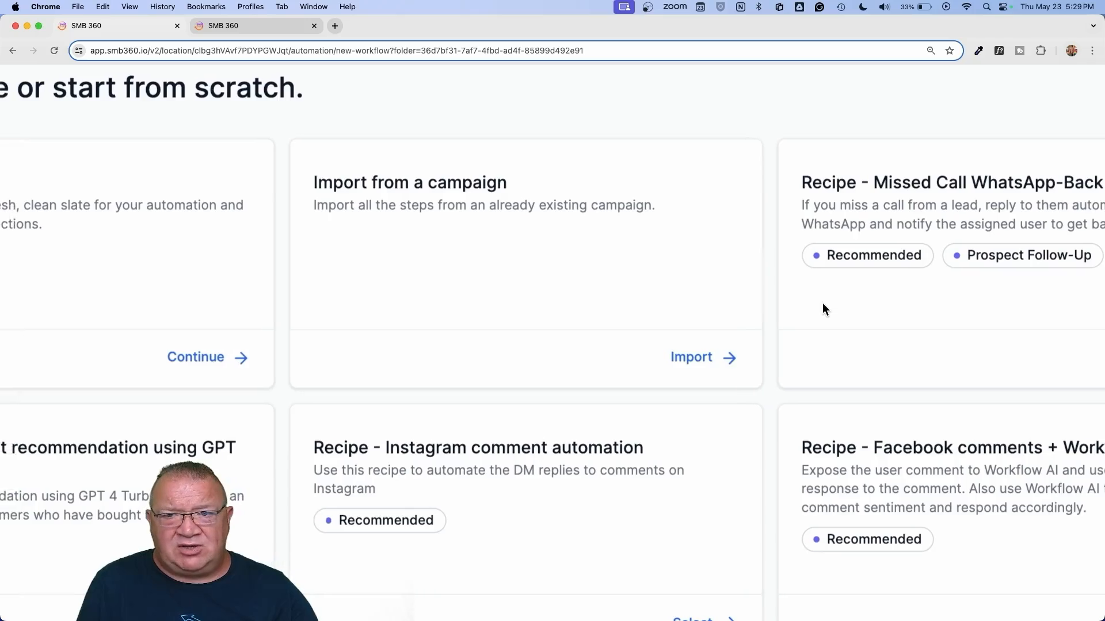
{"action": "scroll", "coordinate": [822, 309], "scroll_direction": "down", "scroll_amount": 5}
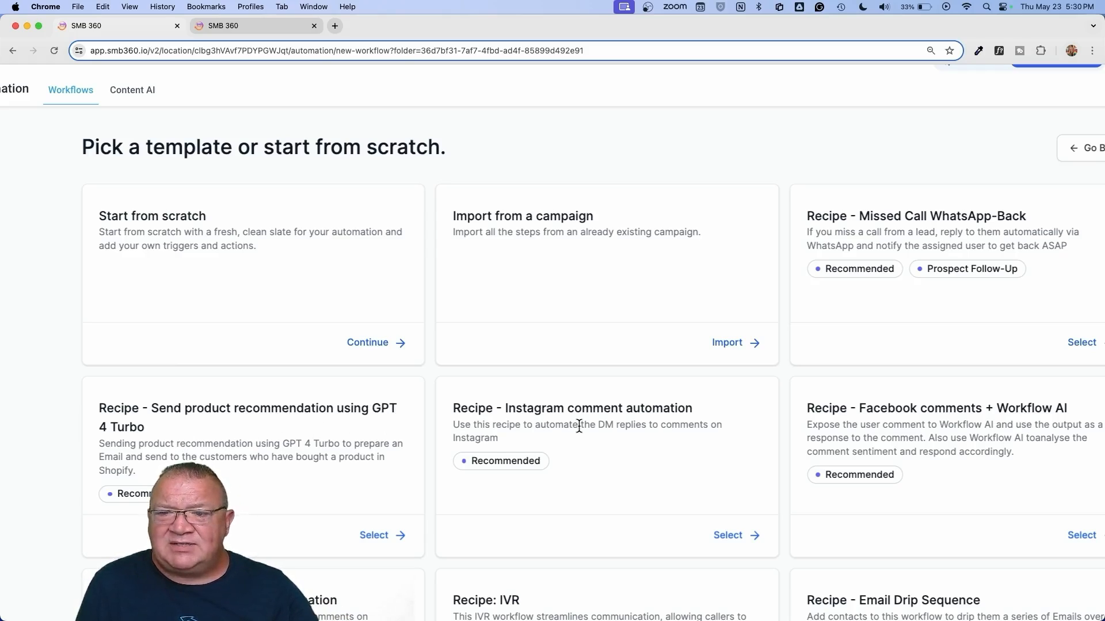
{"action": "scroll", "coordinate": [579, 426], "scroll_direction": "down", "scroll_amount": 6}
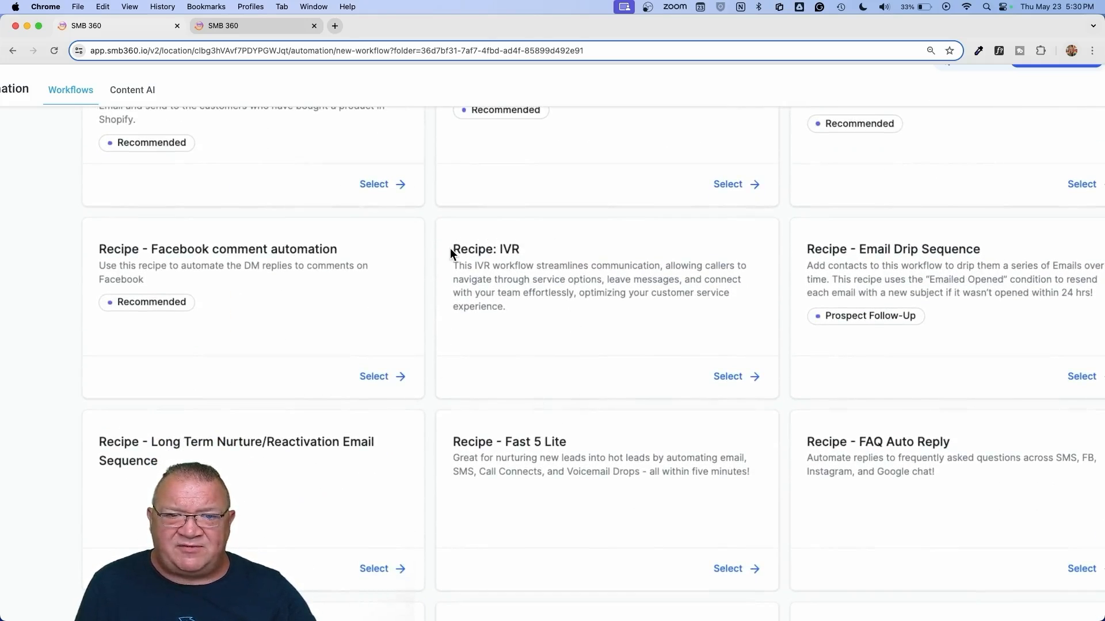
{"action": "left_click_drag", "start_coordinate": [451, 248], "coordinate": [529, 253]}
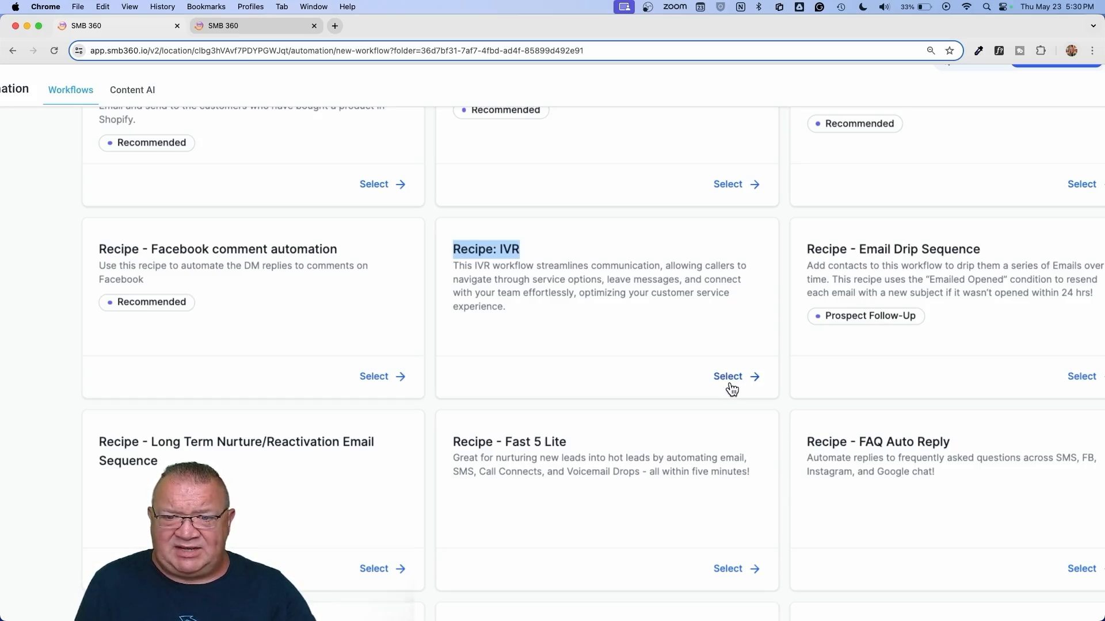
{"action": "key", "text": "super+minus"}
{"action": "key", "text": "super+minus"}
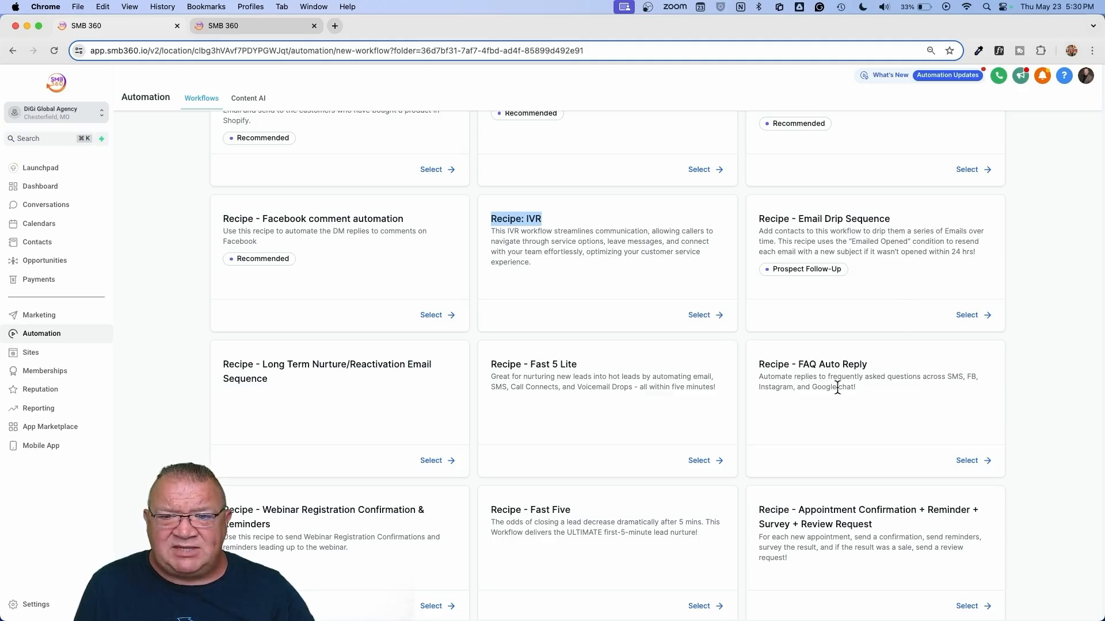
{"action": "scroll", "coordinate": [737, 485], "scroll_direction": "down", "scroll_amount": 4}
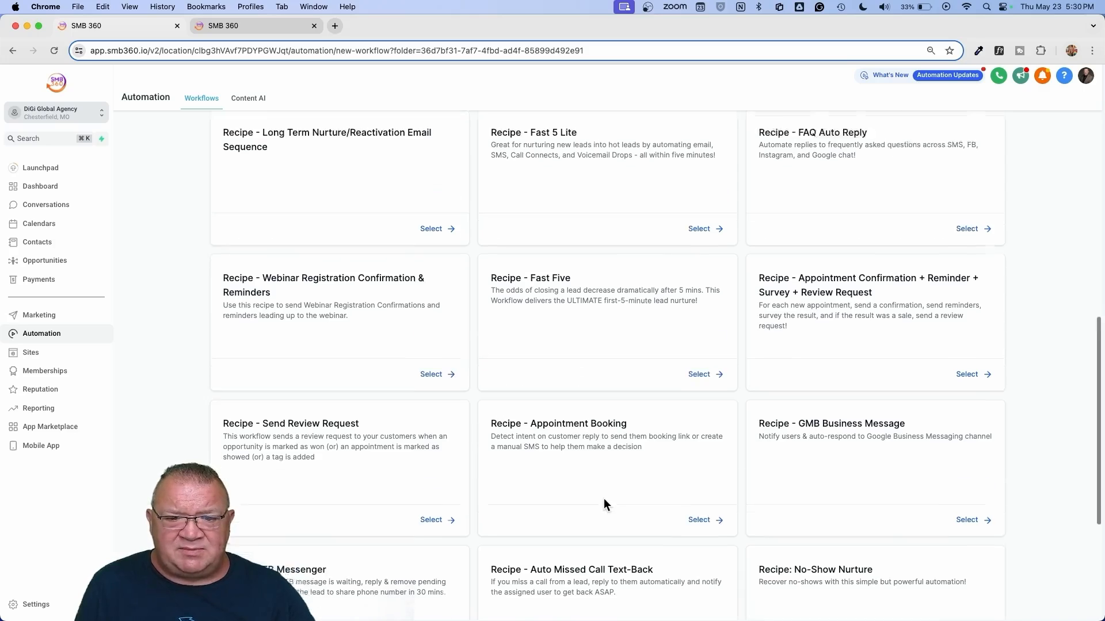
{"action": "scroll", "coordinate": [604, 500], "scroll_direction": "down", "scroll_amount": 4}
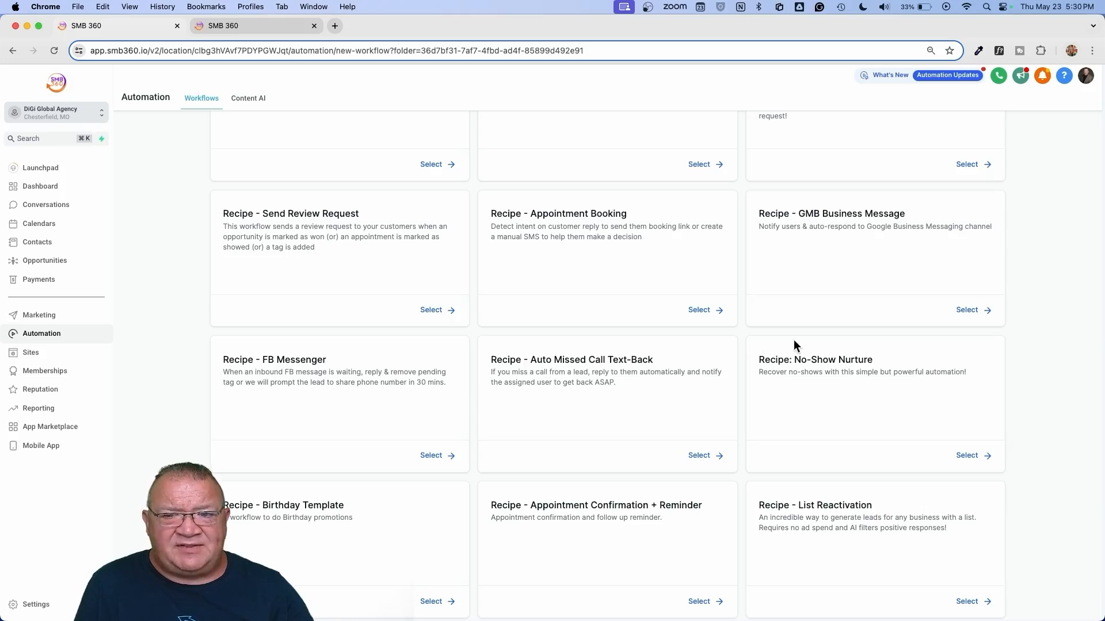
{"action": "left_click_drag", "start_coordinate": [794, 360], "coordinate": [872, 360]}
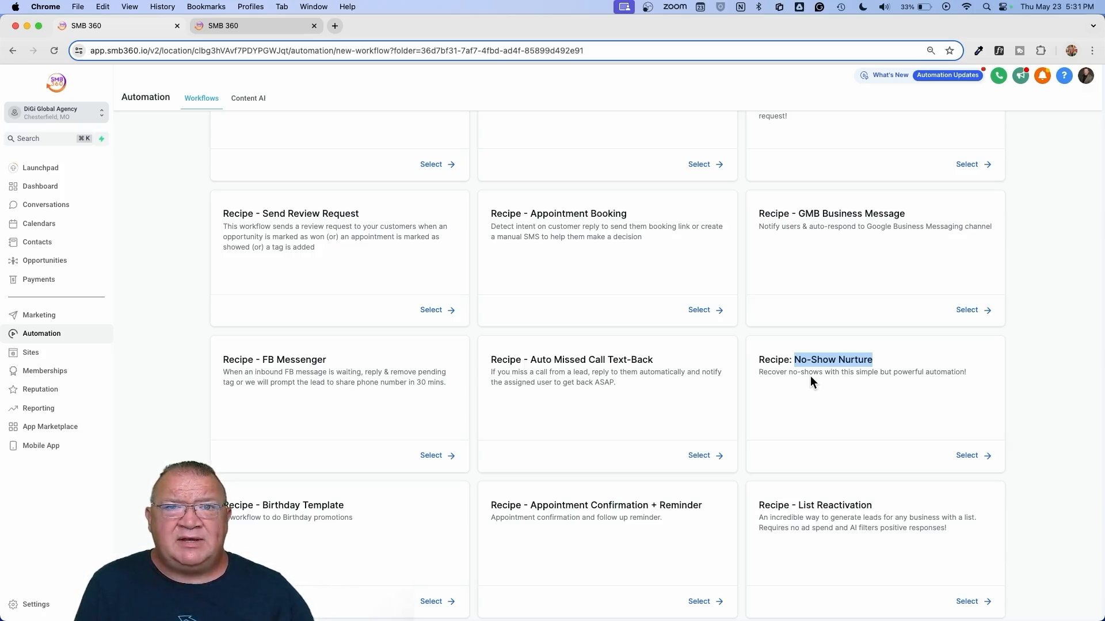
{"action": "scroll", "coordinate": [810, 382], "scroll_direction": "down", "scroll_amount": 1}
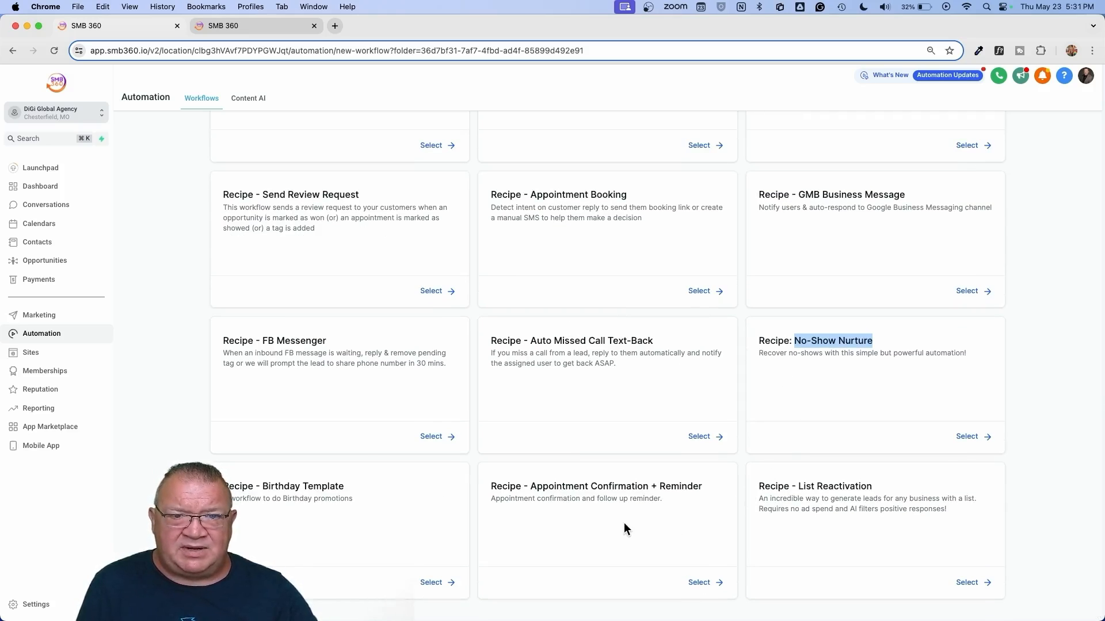
{"action": "scroll", "coordinate": [623, 523], "scroll_direction": "up", "scroll_amount": 8}
{"action": "scroll", "coordinate": [624, 519], "scroll_direction": "up", "scroll_amount": 4}
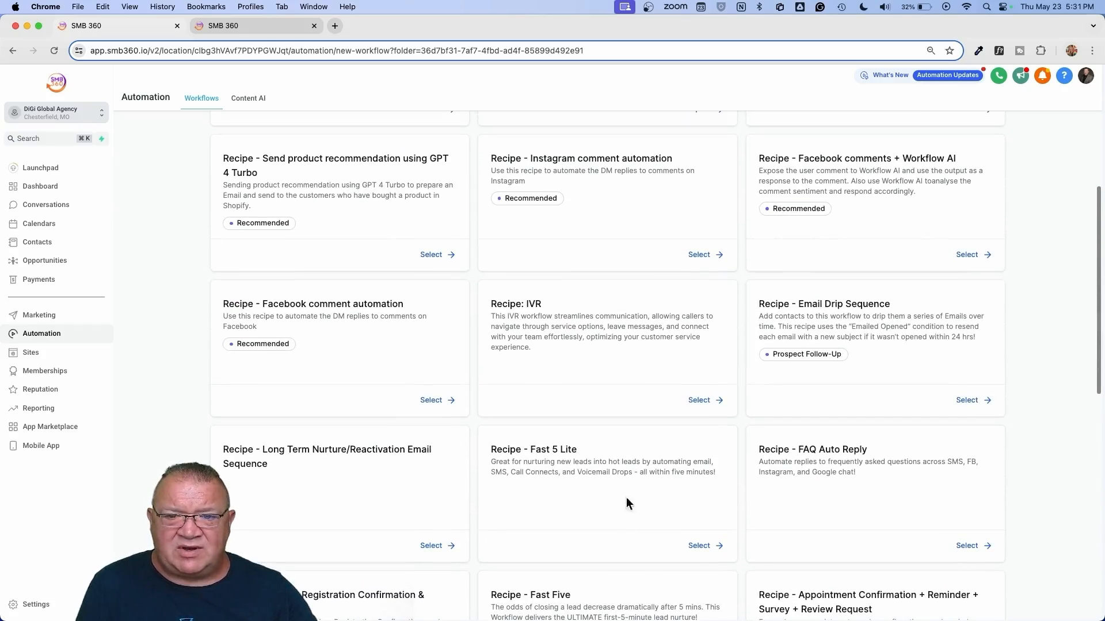
Step: Create a workflow from the IVR recipe and check the phone number filter options of its Start IVR Trigger
{"action": "left_click", "coordinate": [698, 401]}
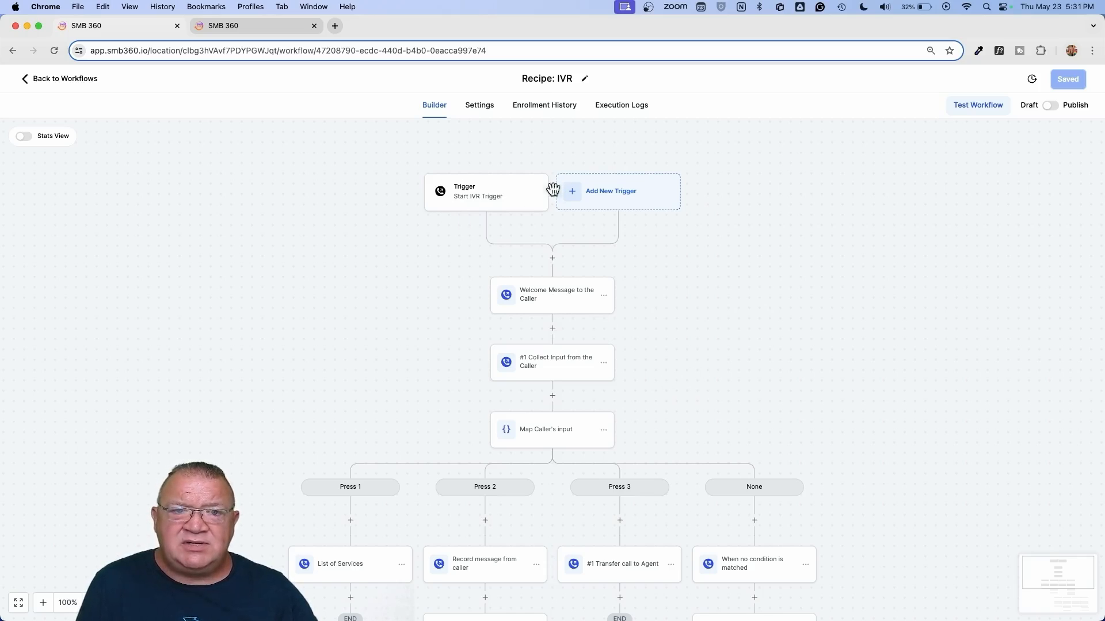
{"action": "left_click", "coordinate": [474, 199]}
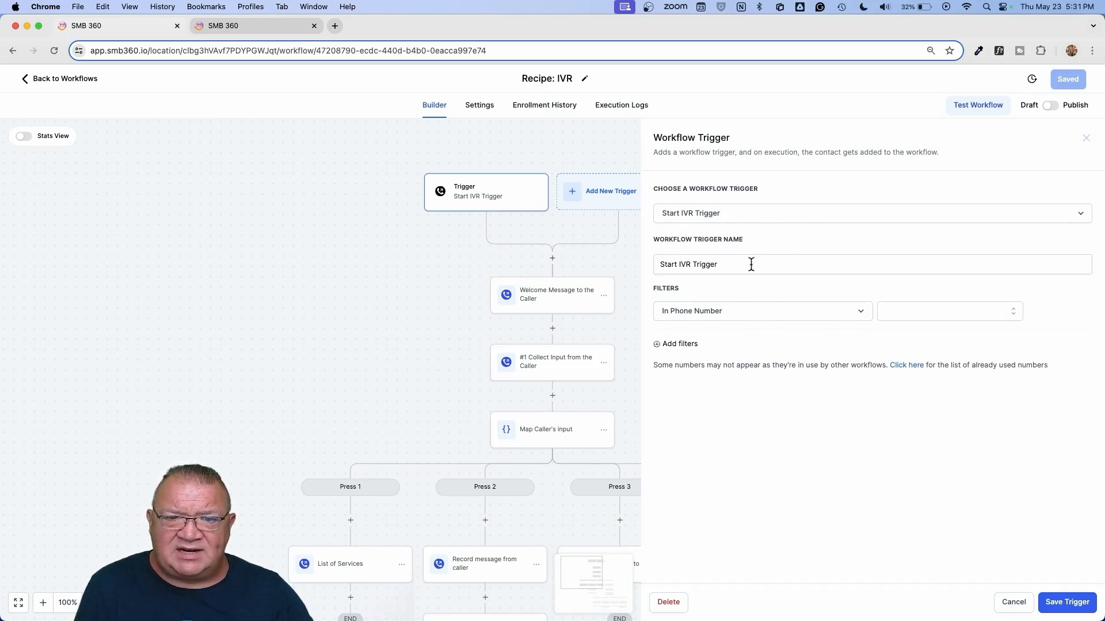
{"action": "left_click", "coordinate": [924, 311]}
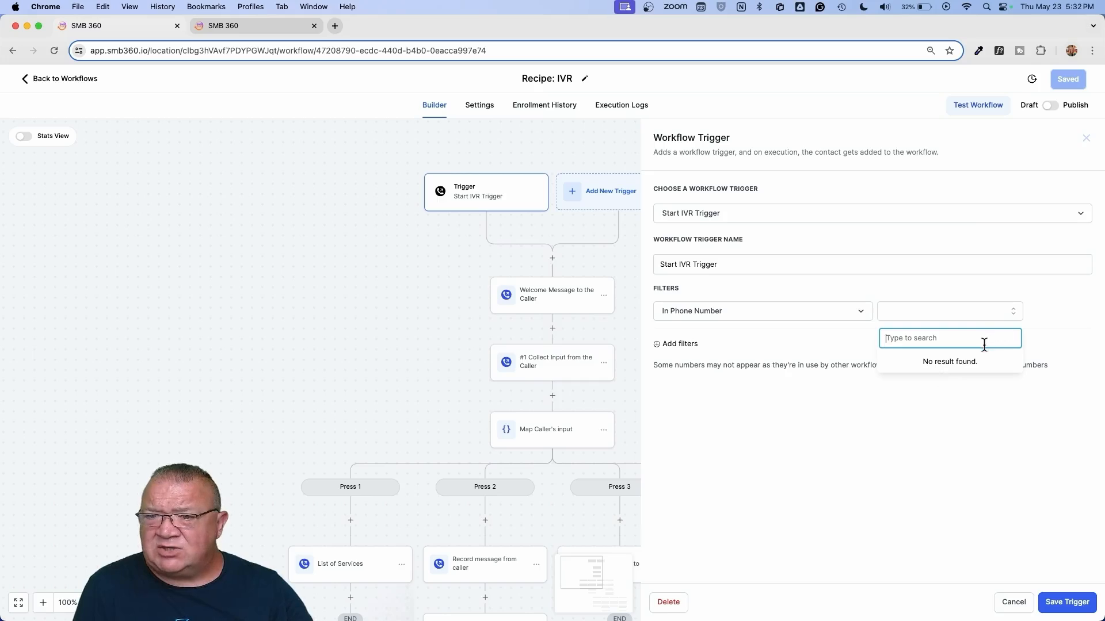
{"action": "left_click", "coordinate": [1045, 322]}
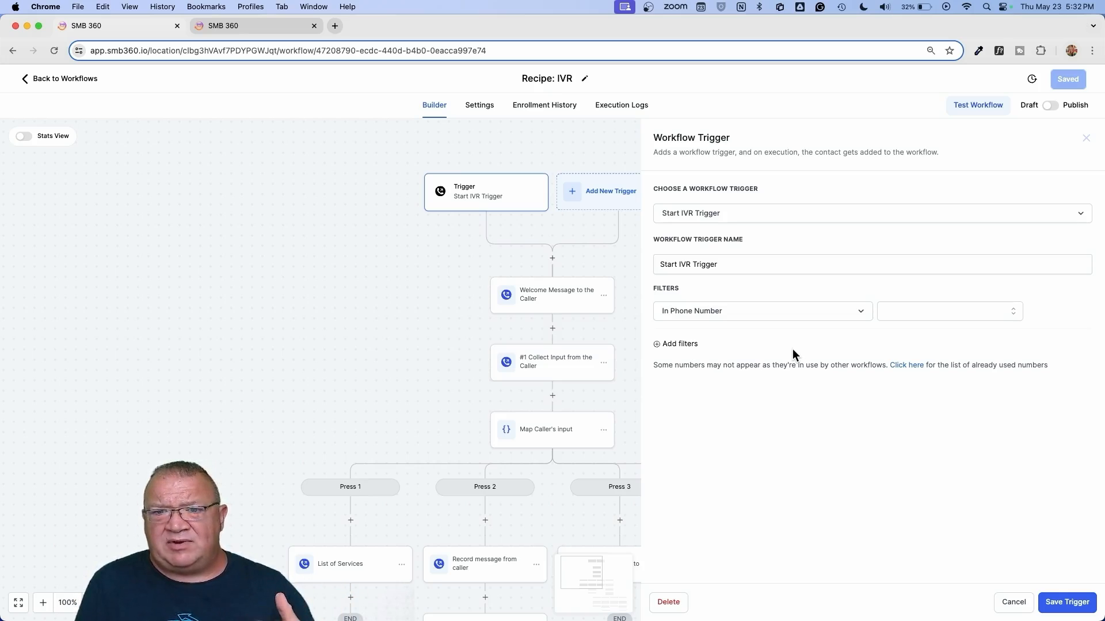
{"action": "left_click", "coordinate": [1013, 602]}
Step: Review the welcome message action, including its message voice options, and the first action collecting input from the caller
{"action": "left_click", "coordinate": [556, 306]}
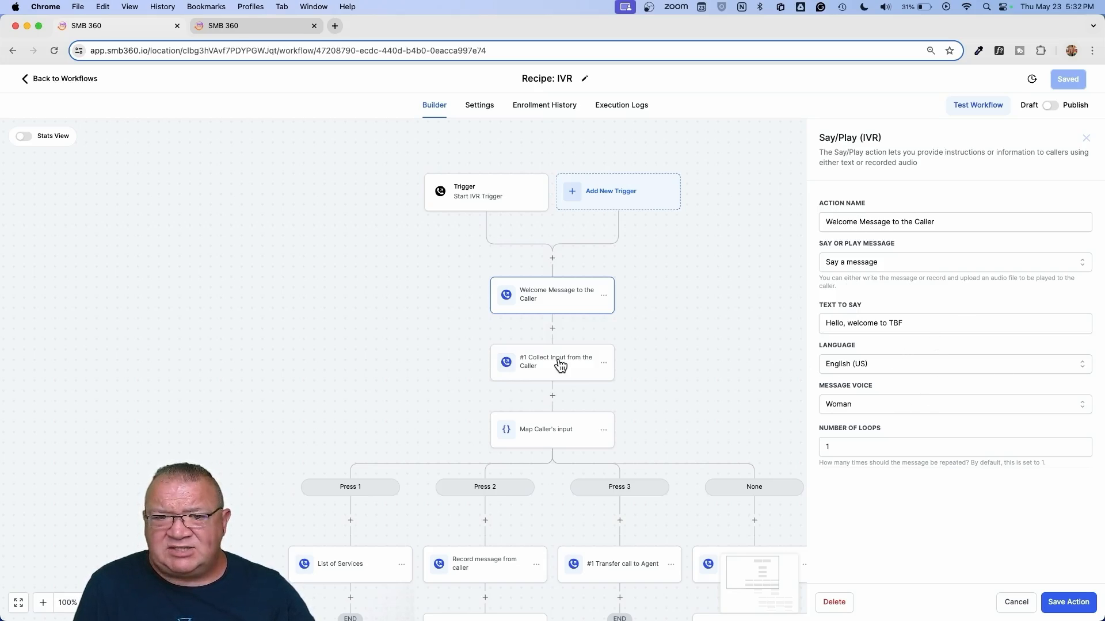
{"action": "left_click", "coordinate": [859, 407]}
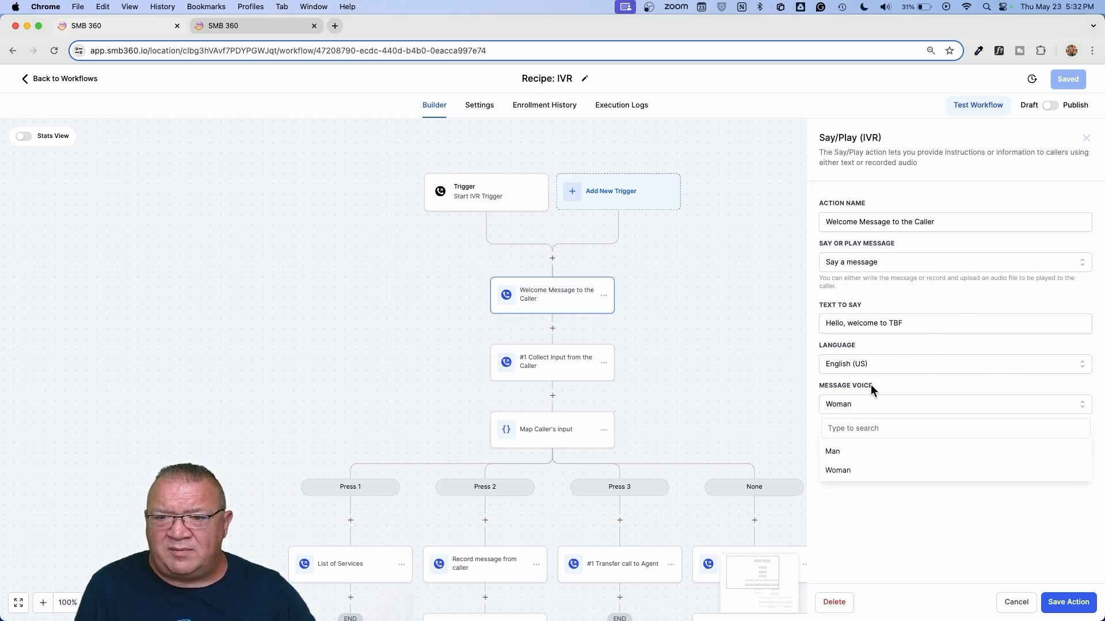
{"action": "left_click", "coordinate": [871, 386]}
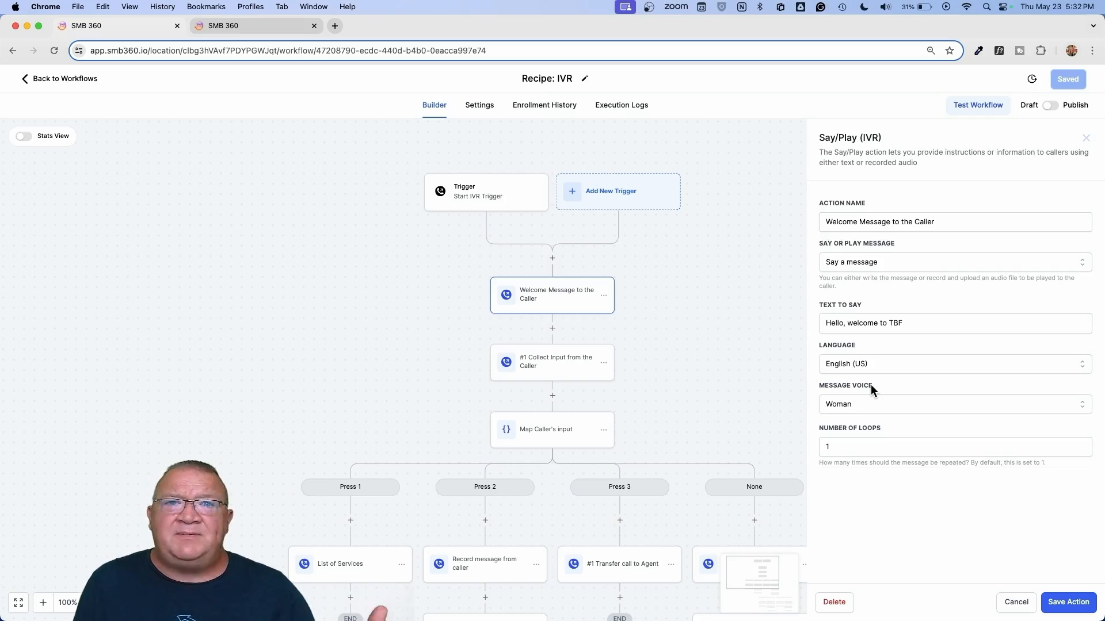
{"action": "left_click", "coordinate": [723, 367]}
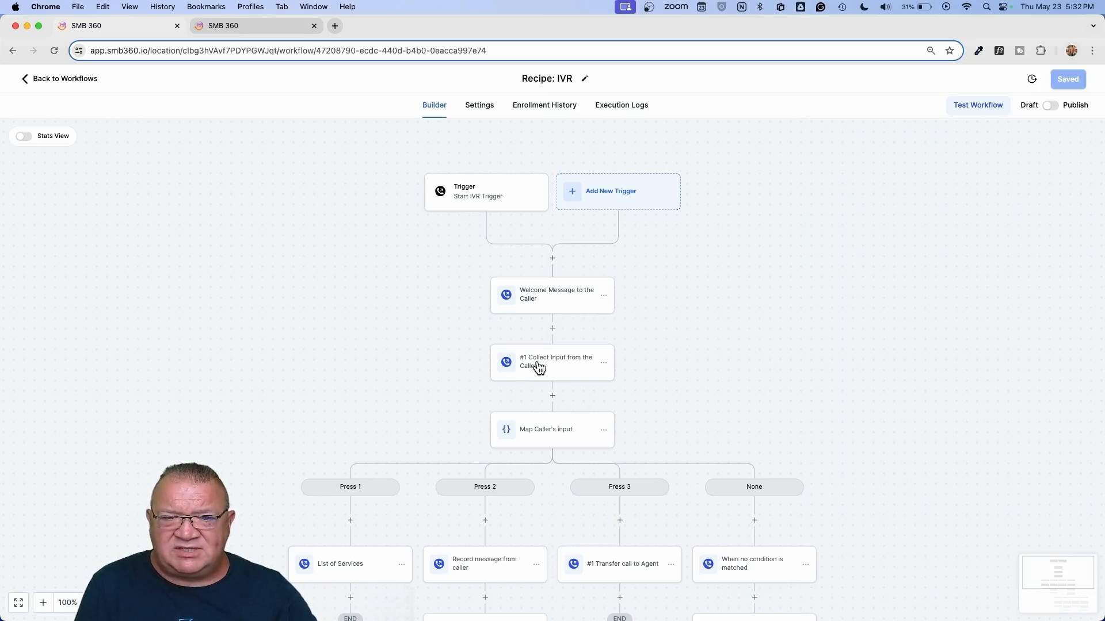
{"action": "left_click", "coordinate": [539, 367]}
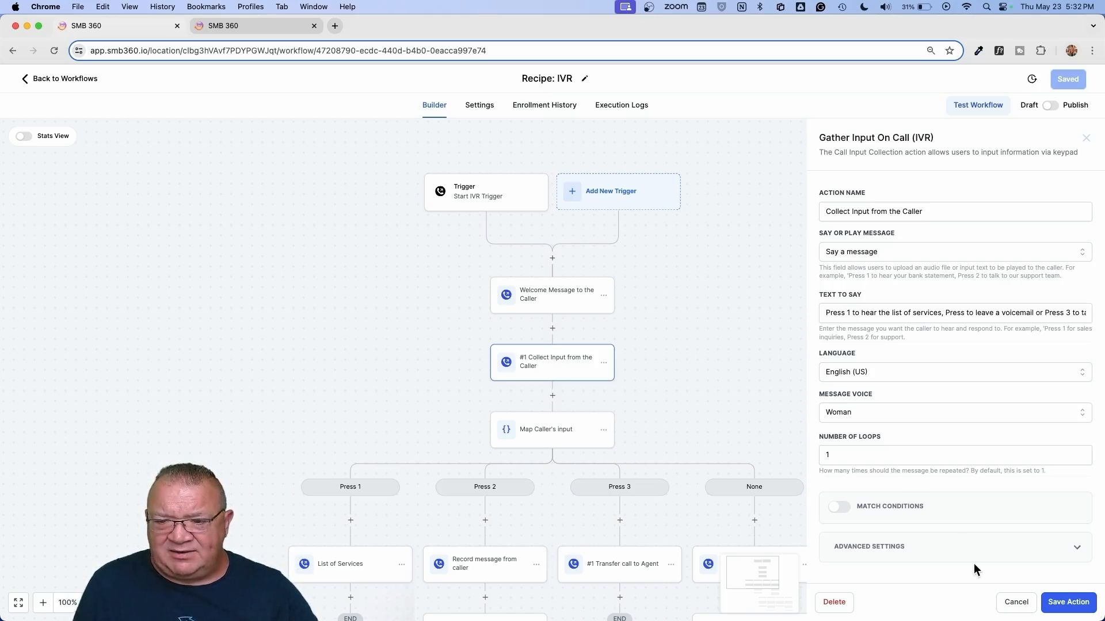
{"action": "left_click", "coordinate": [1015, 604]}
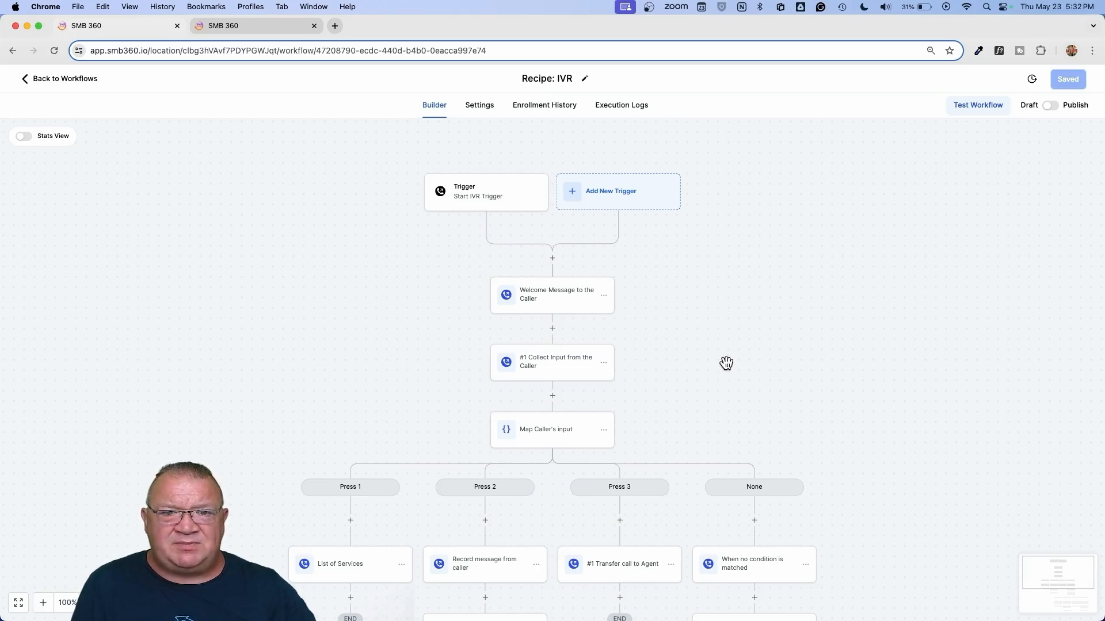
Step: Examine the Press 1, Press 2, Press 3 and None branches of the IVR workflow and return to the workflow list
{"action": "scroll", "coordinate": [726, 363], "scroll_direction": "down", "scroll_amount": 15}
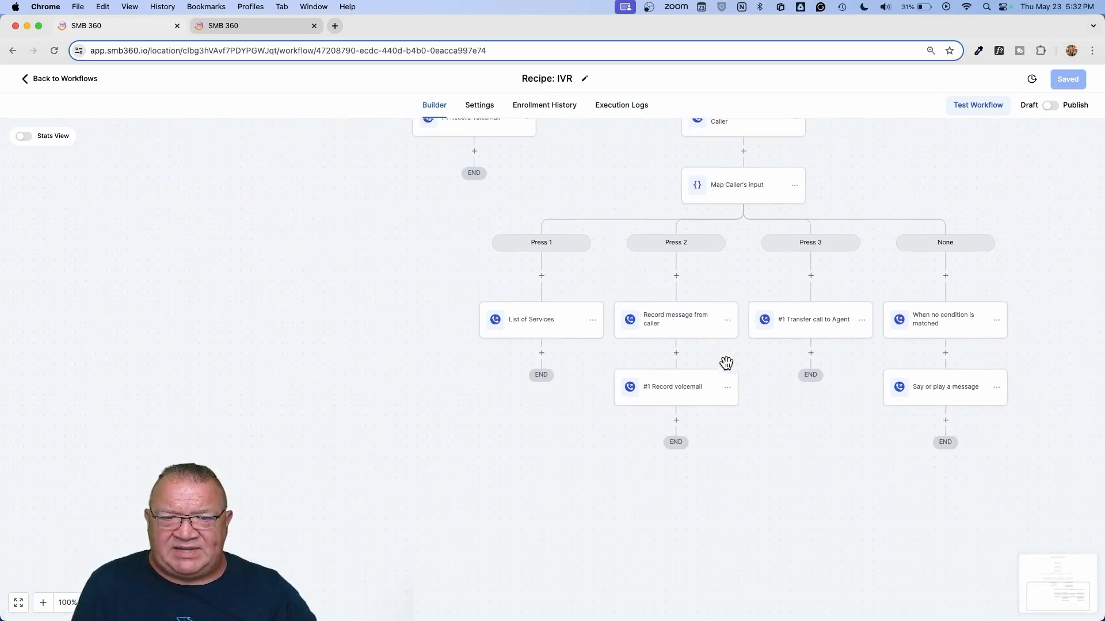
{"action": "scroll", "coordinate": [726, 363], "scroll_direction": "up", "scroll_amount": 8}
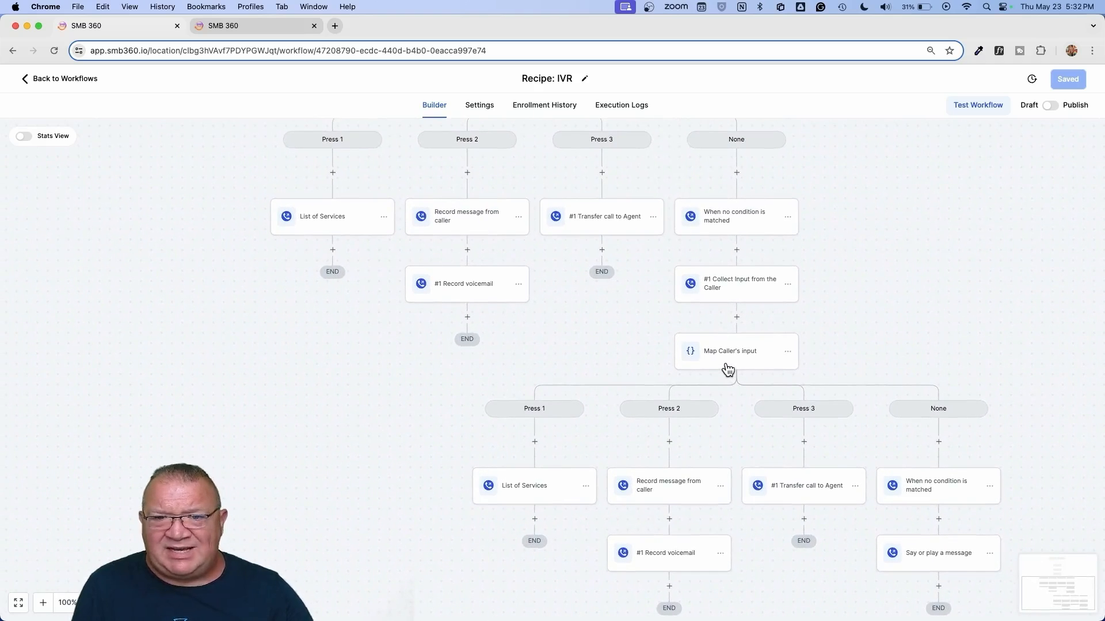
{"action": "scroll", "coordinate": [727, 369], "scroll_direction": "up", "scroll_amount": 12}
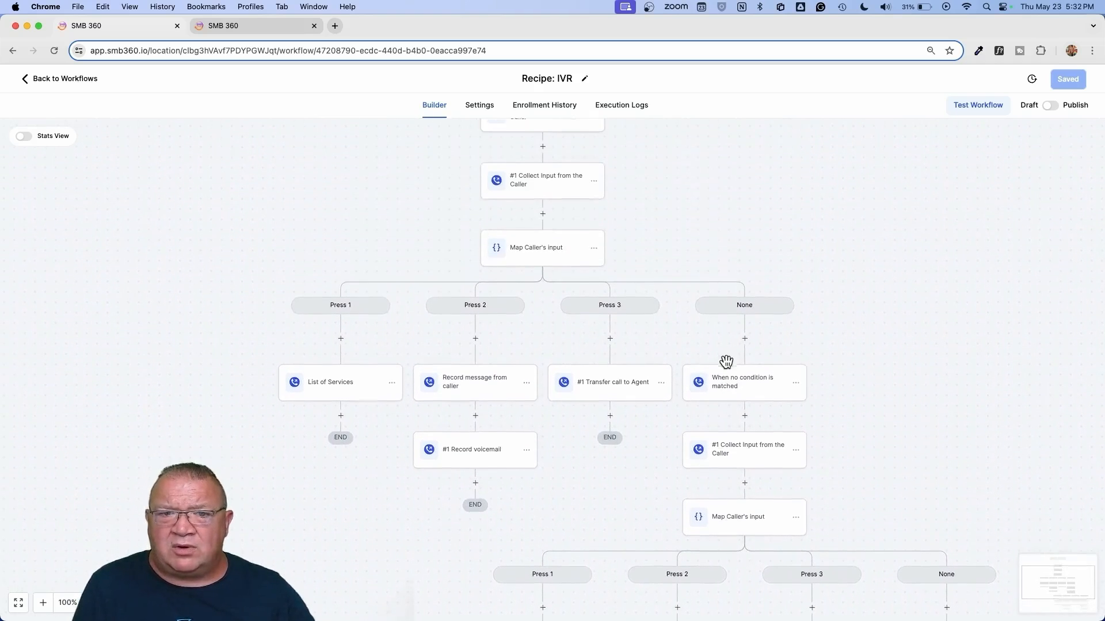
{"action": "scroll", "coordinate": [726, 362], "scroll_direction": "right", "scroll_amount": 1}
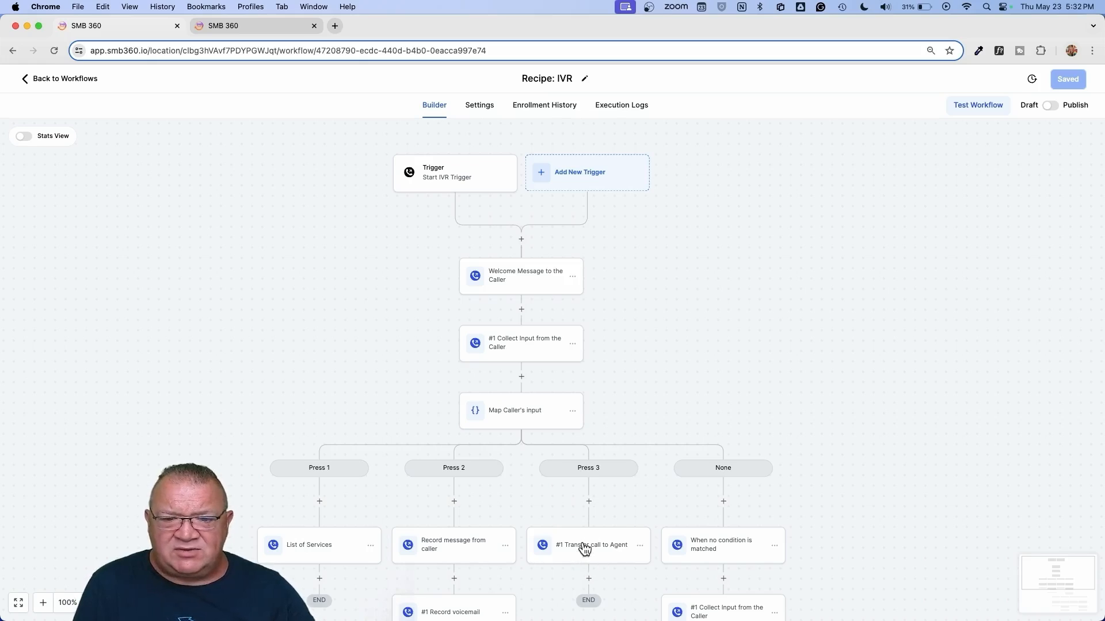
{"action": "scroll", "coordinate": [584, 547], "scroll_direction": "down", "scroll_amount": 3}
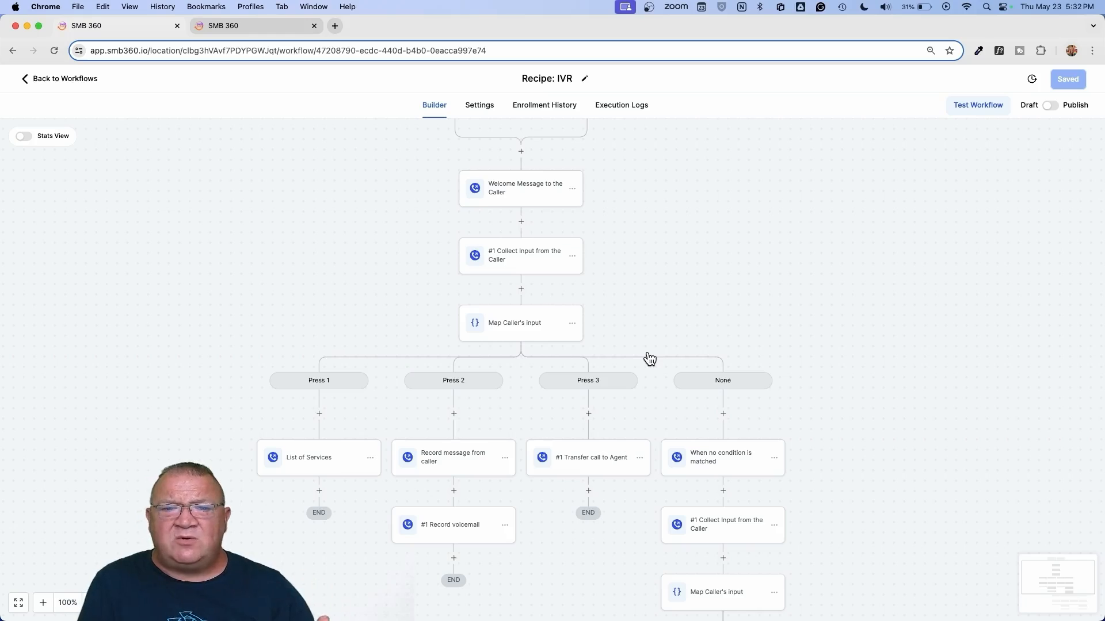
{"action": "scroll", "coordinate": [649, 359], "scroll_direction": "up", "scroll_amount": 3}
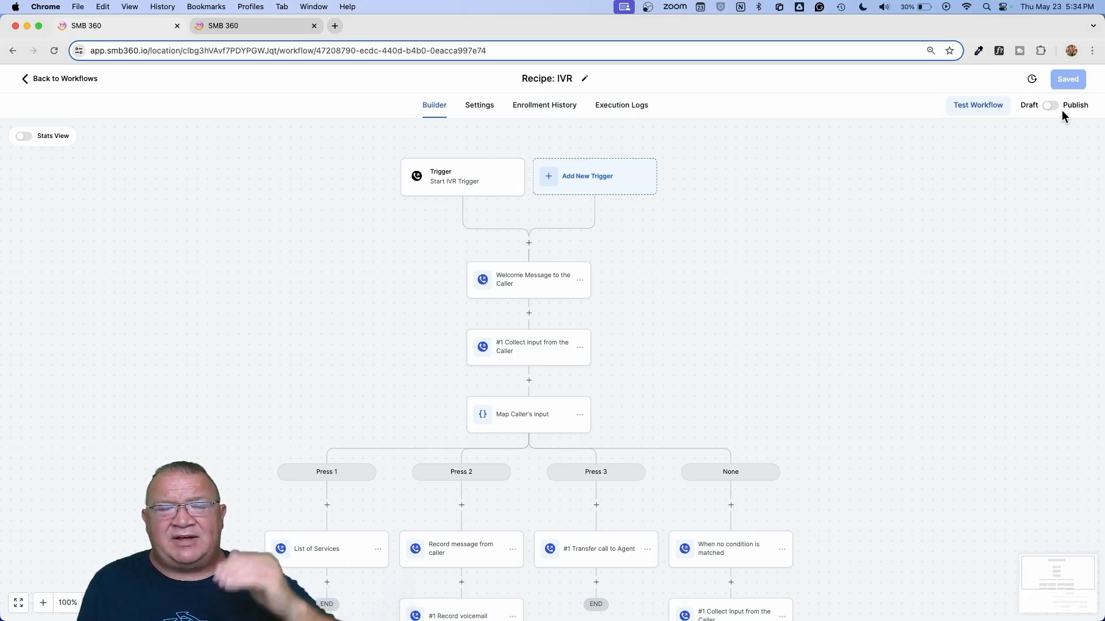
{"action": "left_click", "coordinate": [63, 80]}
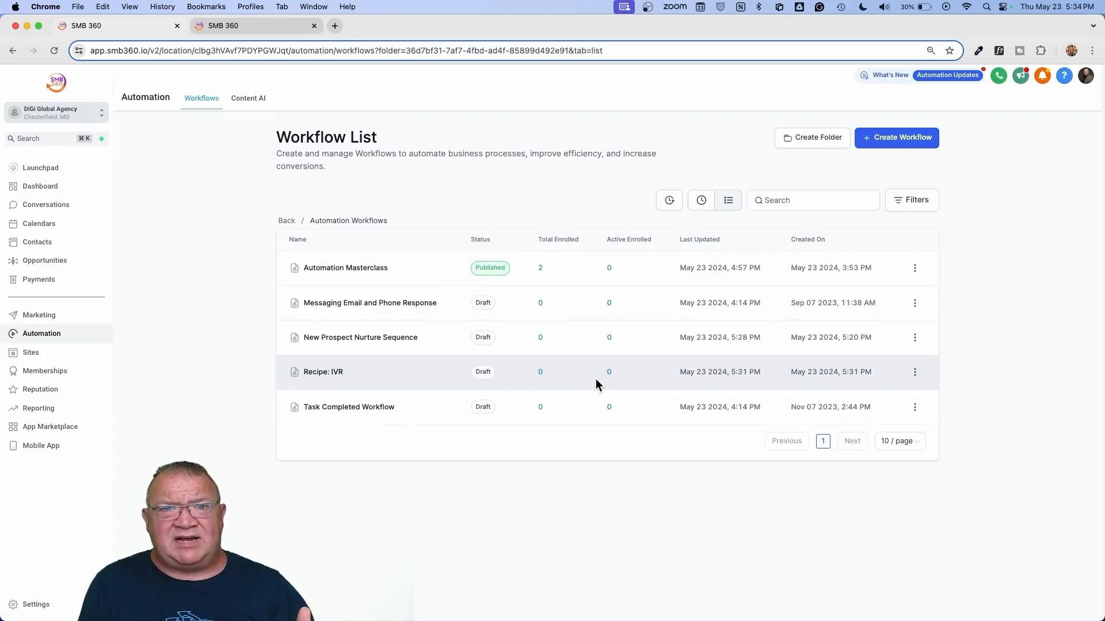